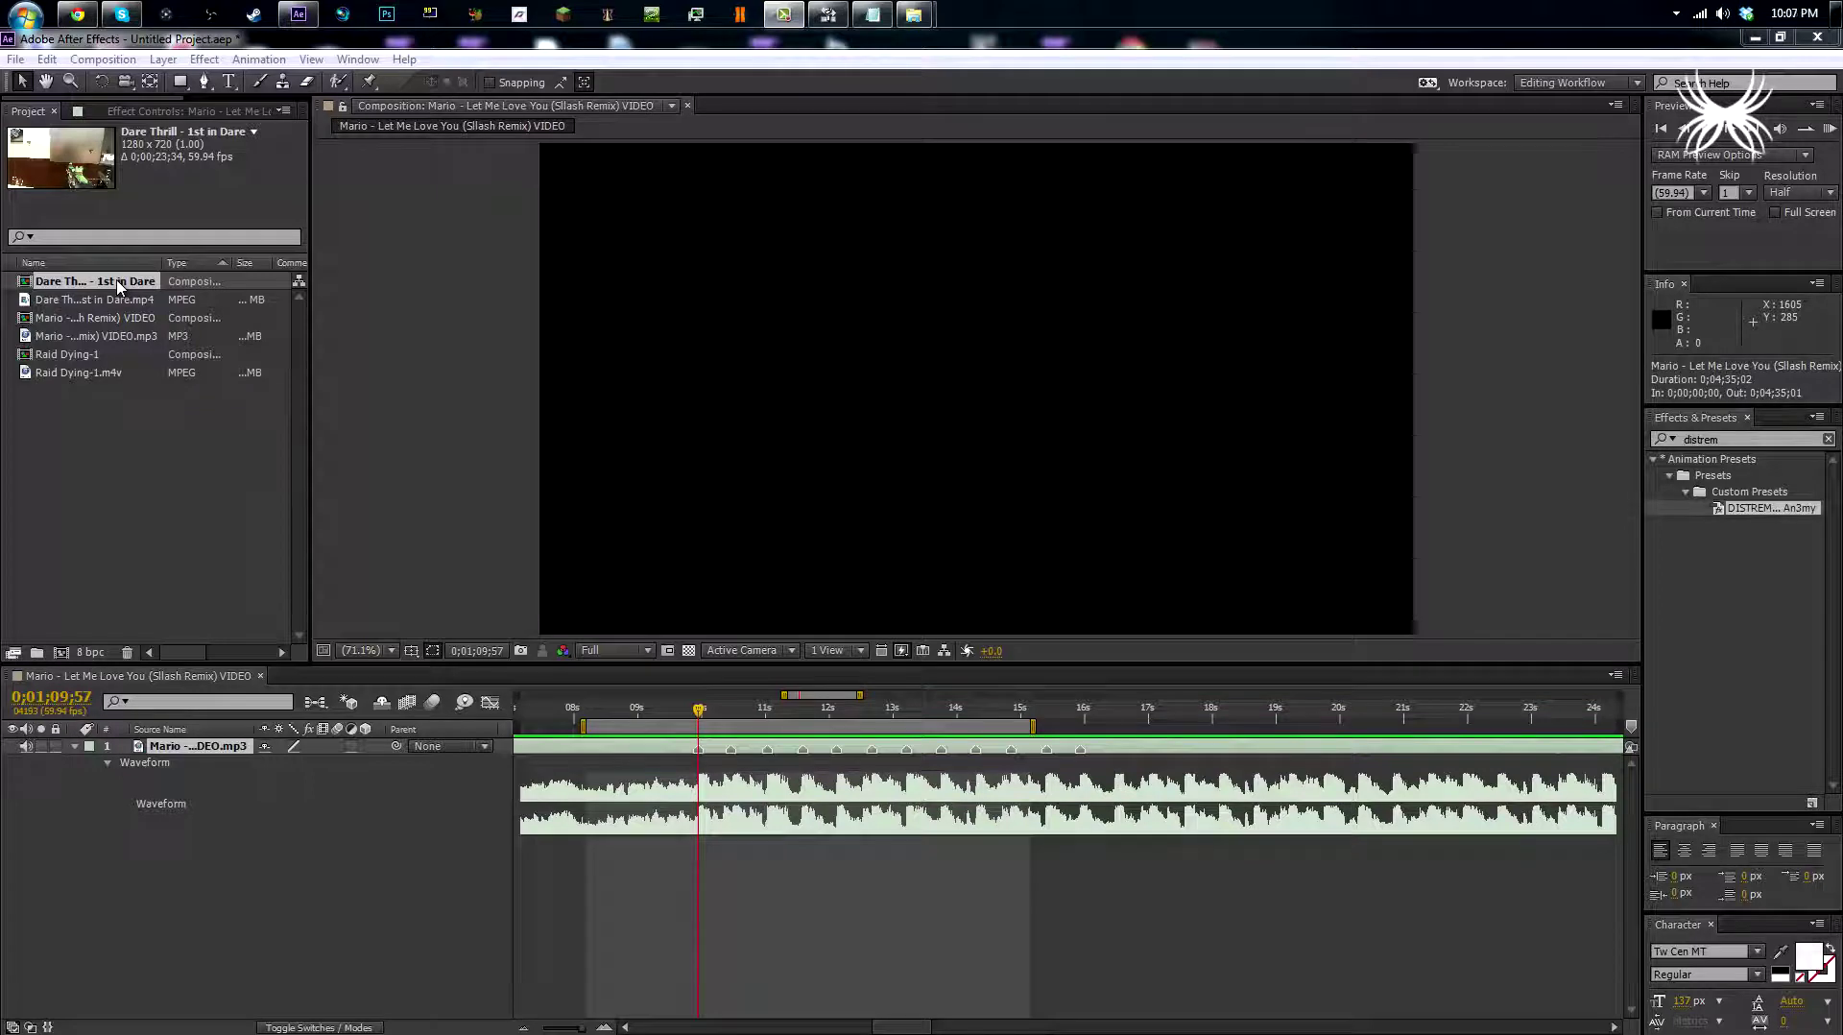
Play the song to hear the beats and scrub through the Dare Thrill - 1st in Dare comp.
{"action": "left_click", "coordinate": [1250, 913]}
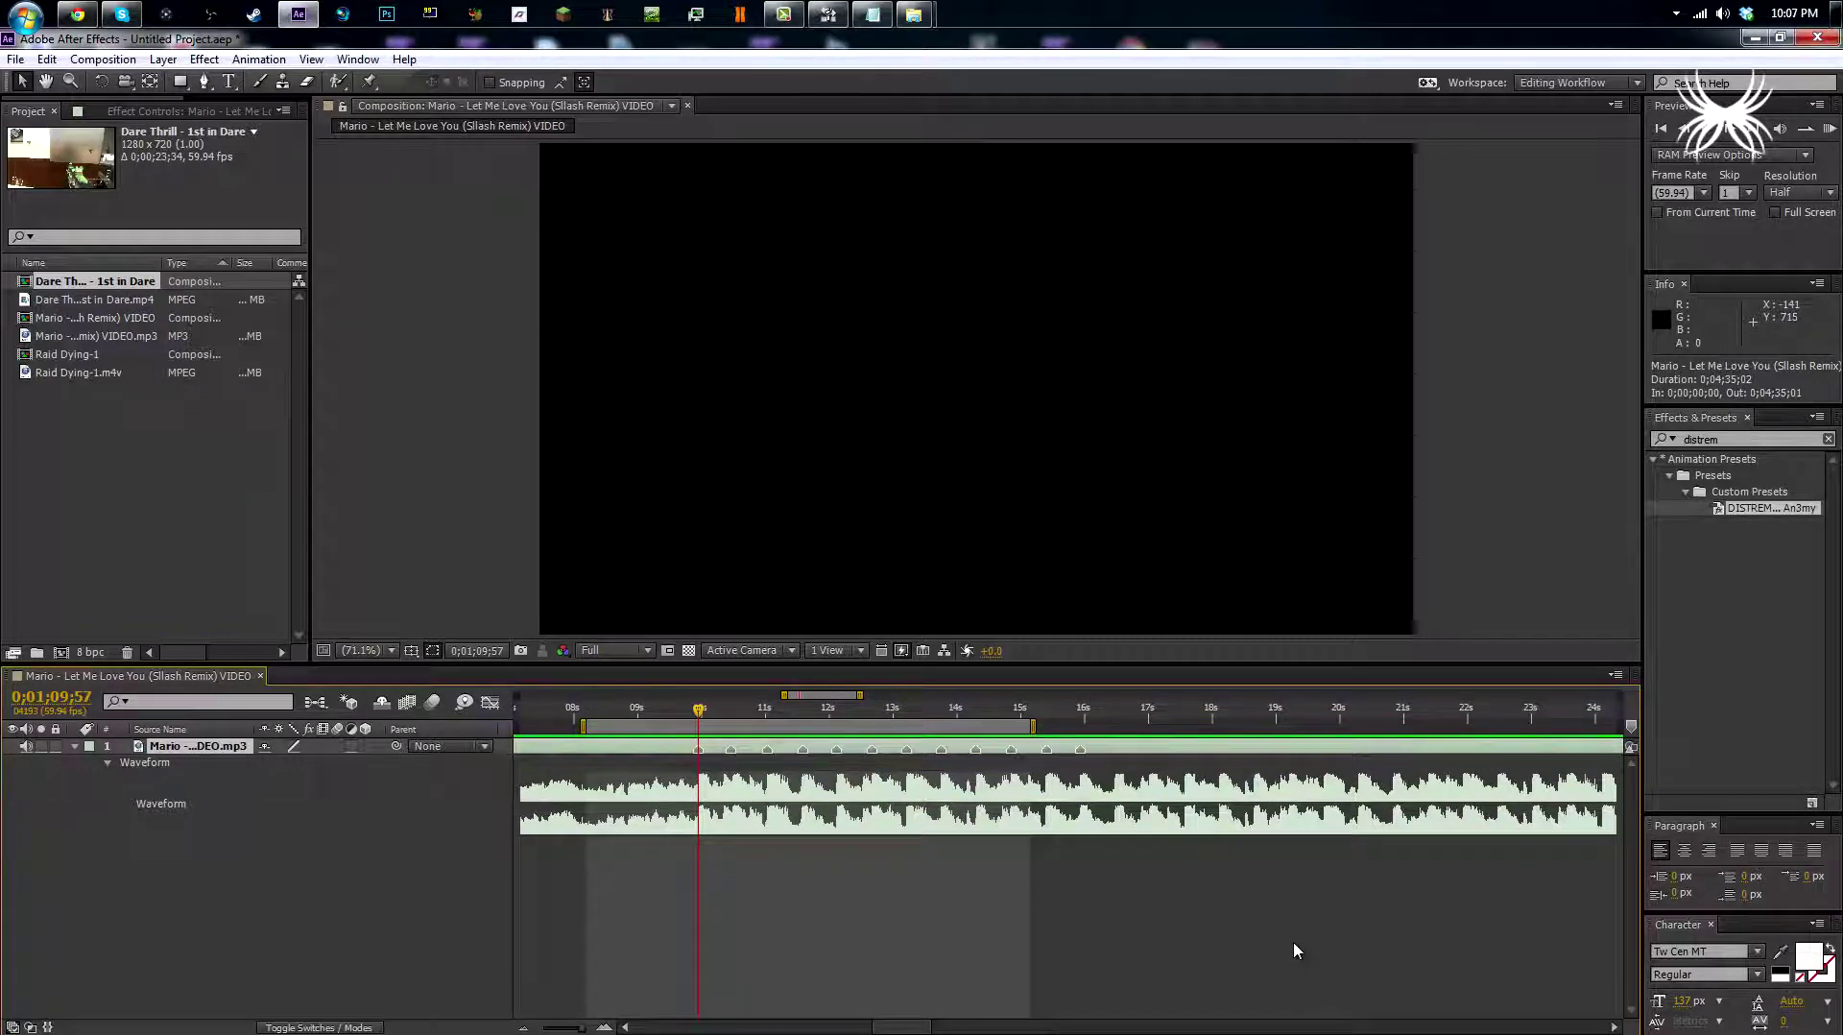
{"action": "key", "text": "KP_Decimal"}
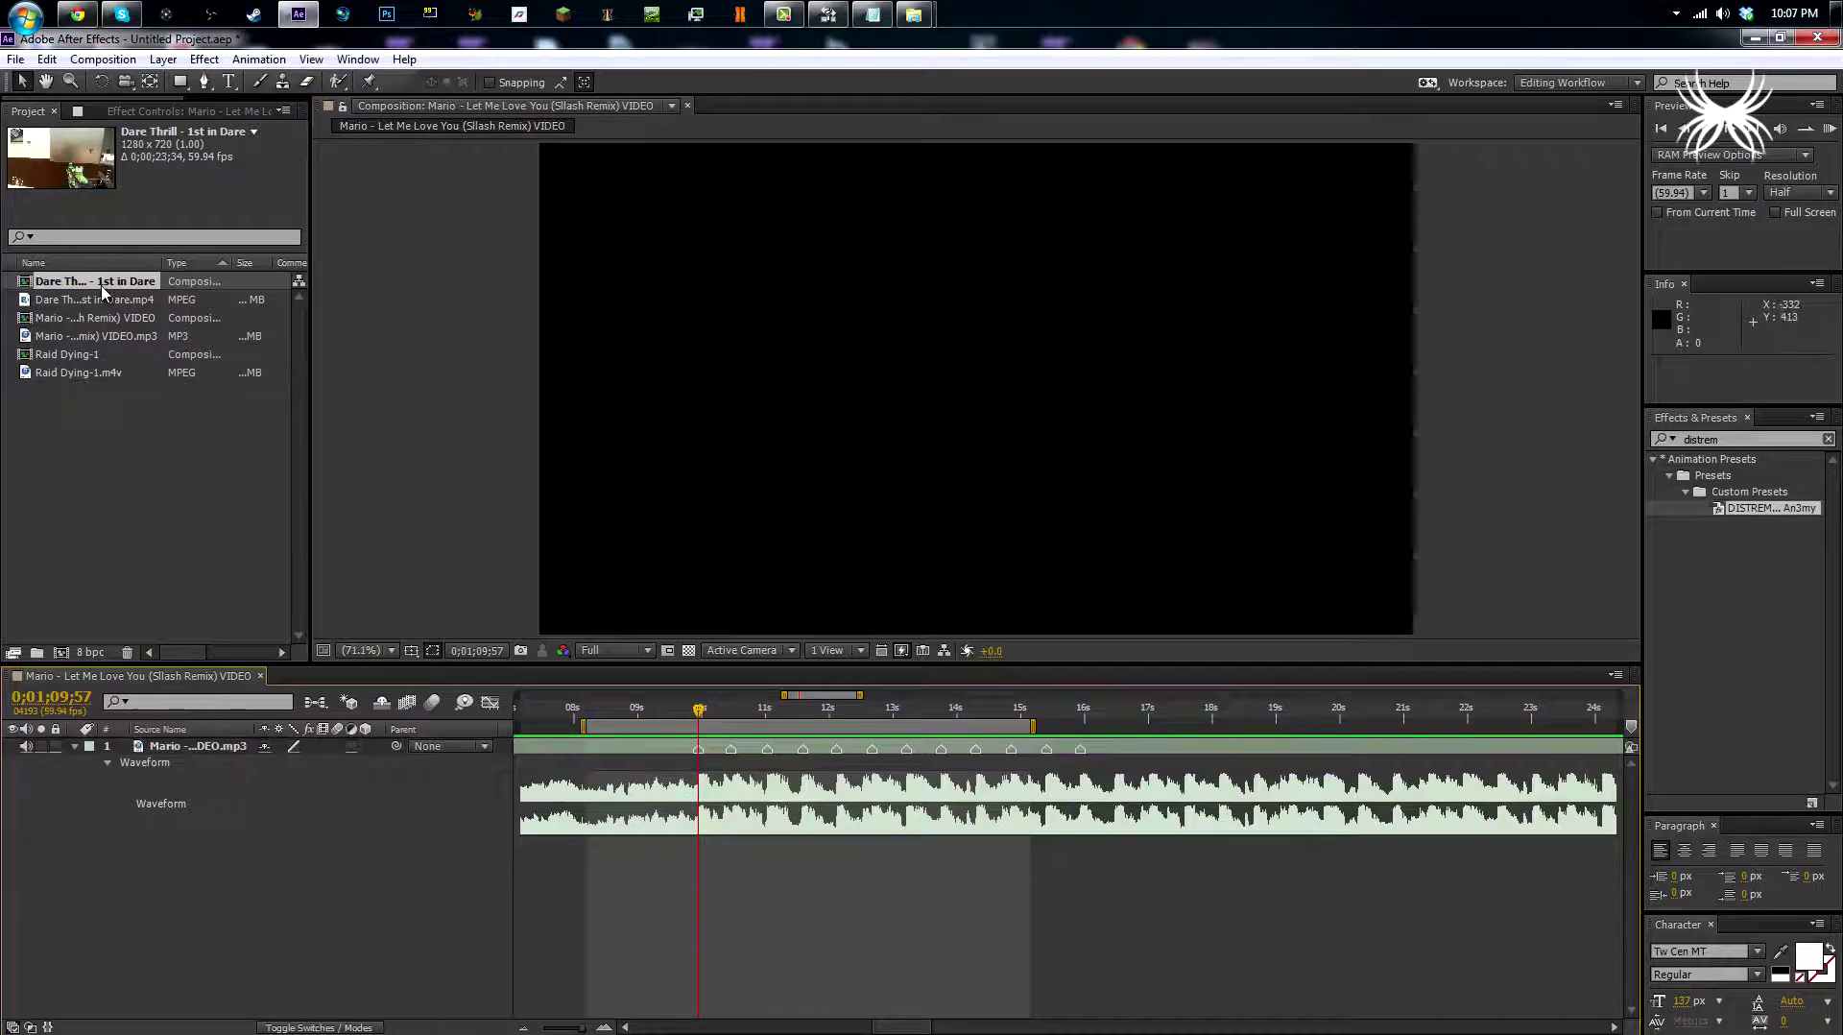
{"action": "double_click", "coordinate": [47, 284]}
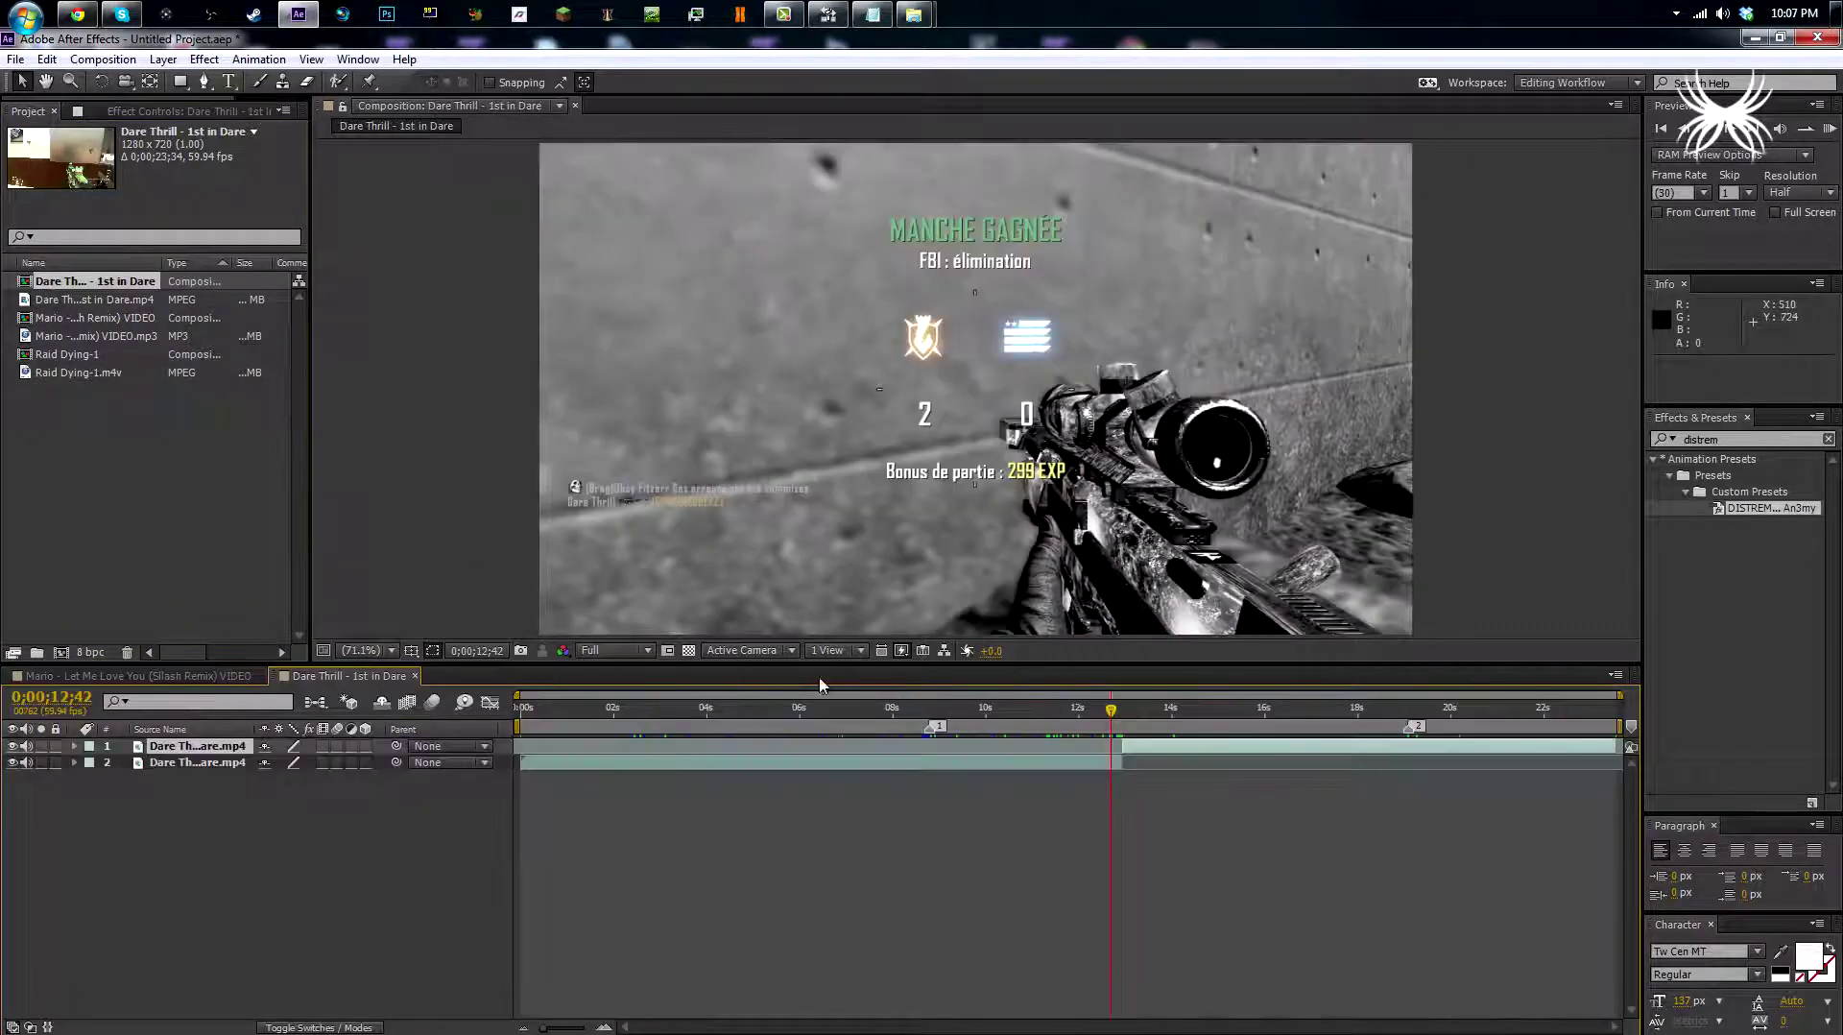
{"action": "left_click_drag", "start_coordinate": [518, 710], "coordinate": [1632, 663]}
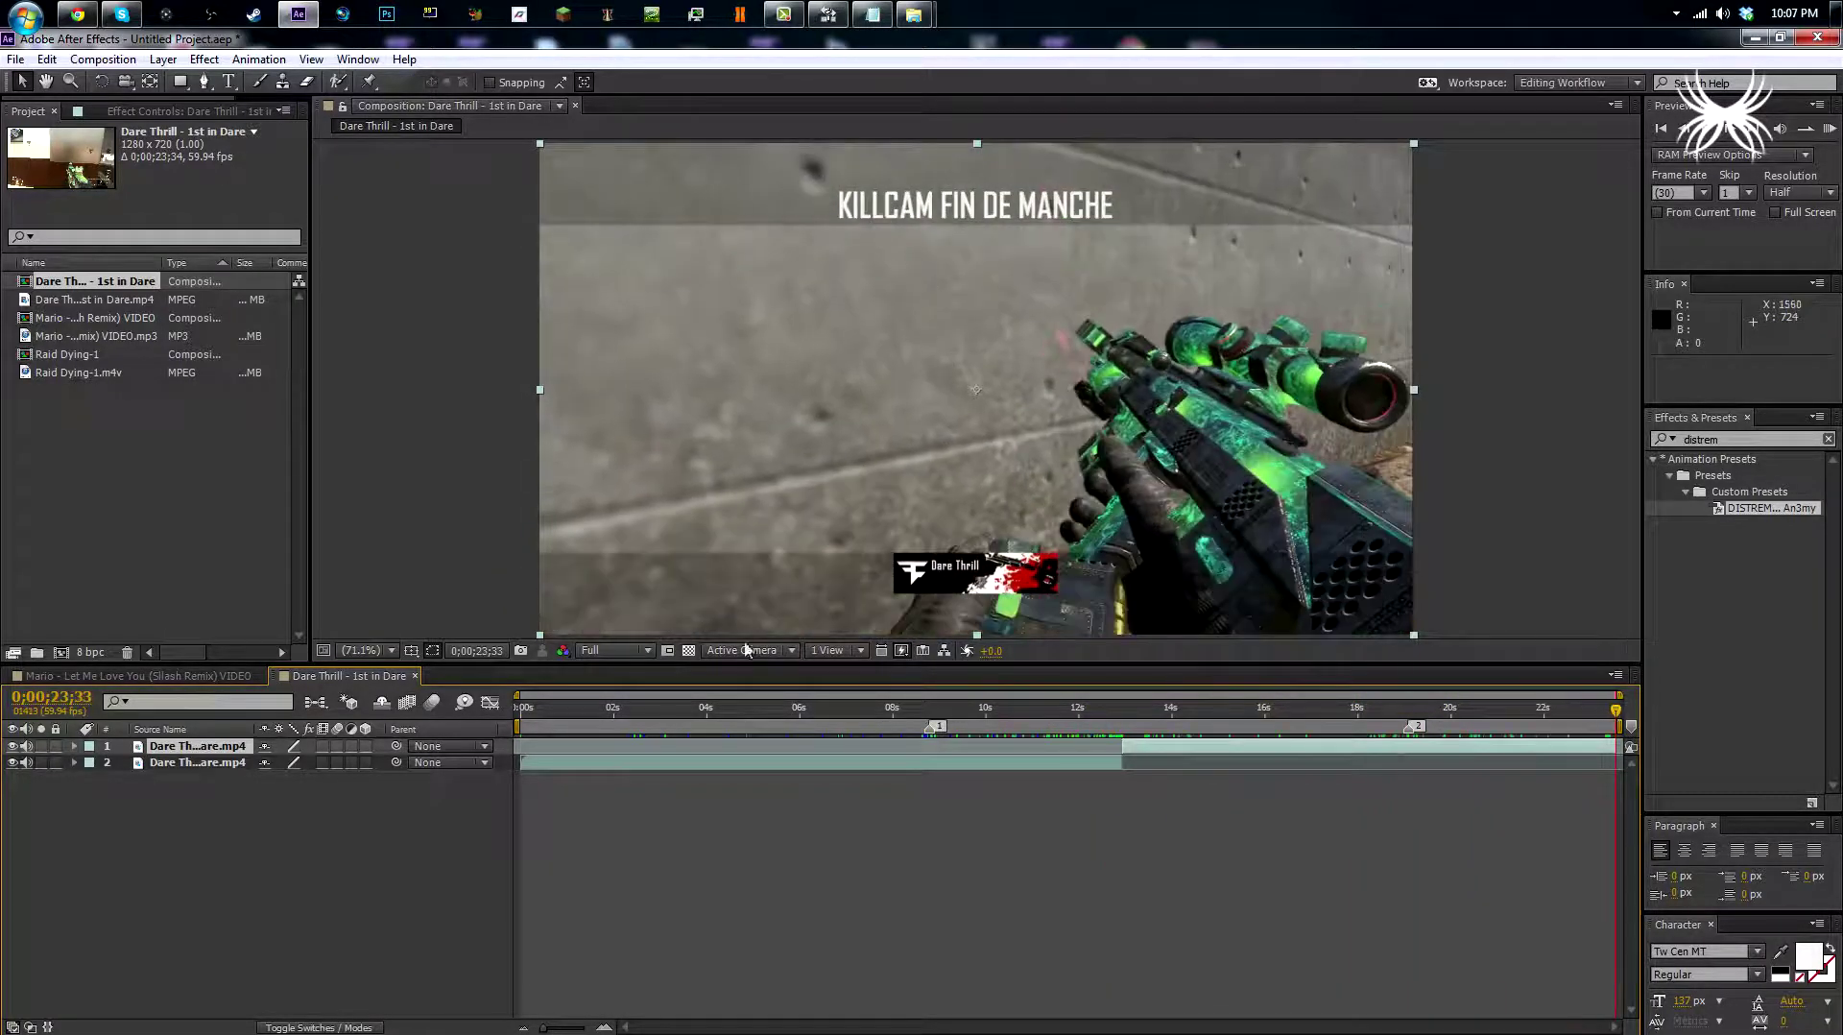
{"action": "left_click", "coordinate": [416, 677]}
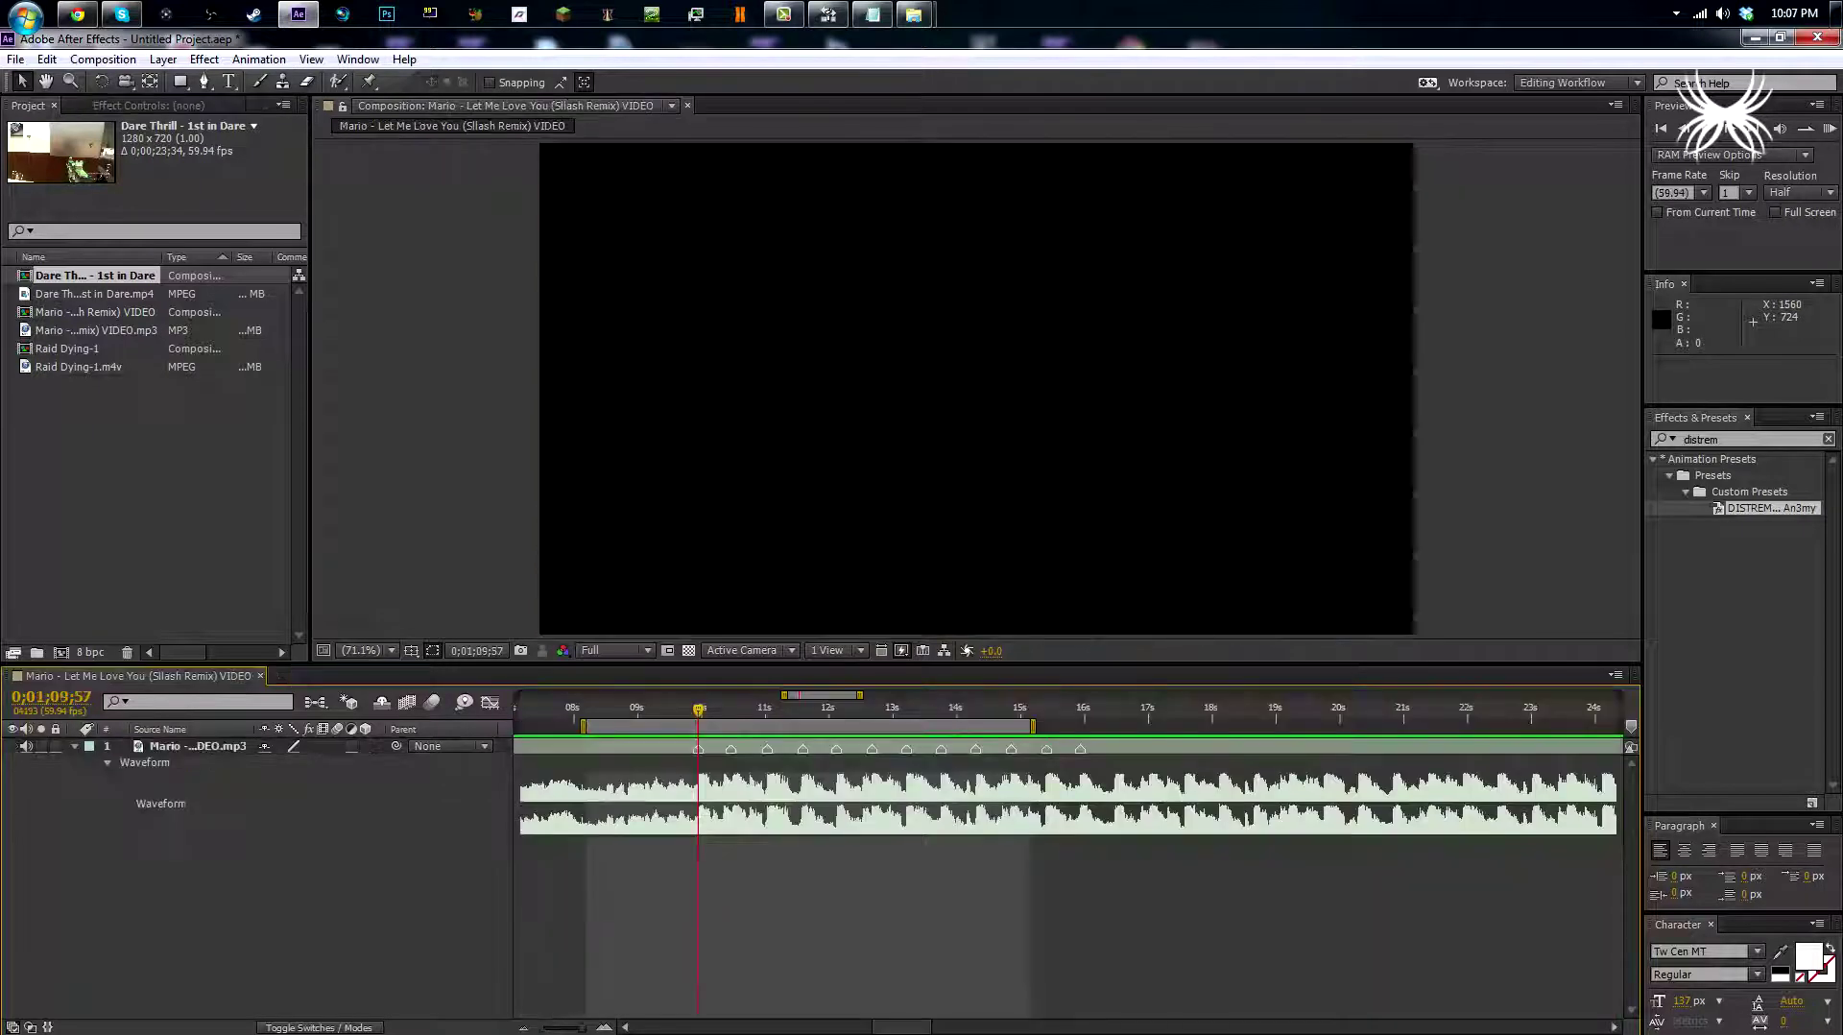
Add the Dare Thrill comp to the music comp and slide the layer earlier to the round-won frame.
{"action": "left_click_drag", "start_coordinate": [131, 285], "coordinate": [707, 751]}
{"action": "key", "text": "equal"}
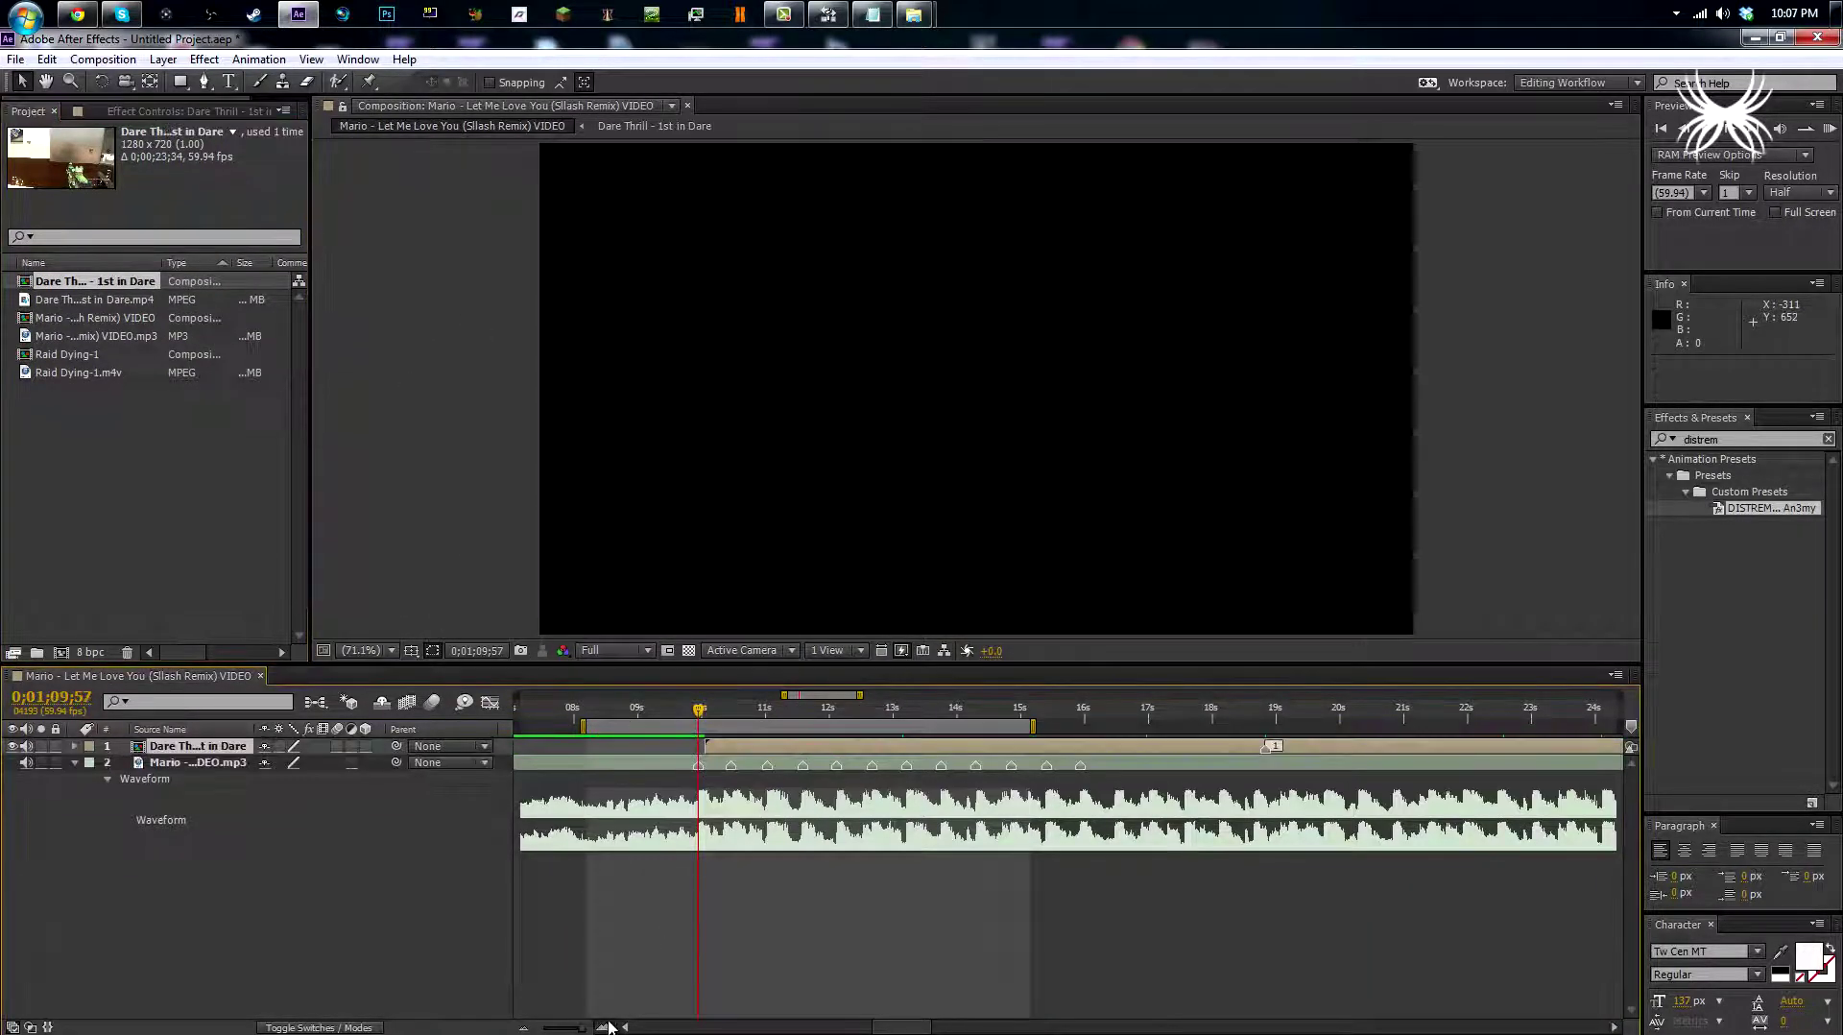
{"action": "mouse_move", "coordinate": [1427, 754]}
{"action": "left_mouse_down"}
{"action": "mouse_move", "coordinate": [715, 753]}
{"action": "mouse_move", "coordinate": [733, 761]}
{"action": "left_mouse_up"}
{"action": "left_click", "coordinate": [523, 1027]}
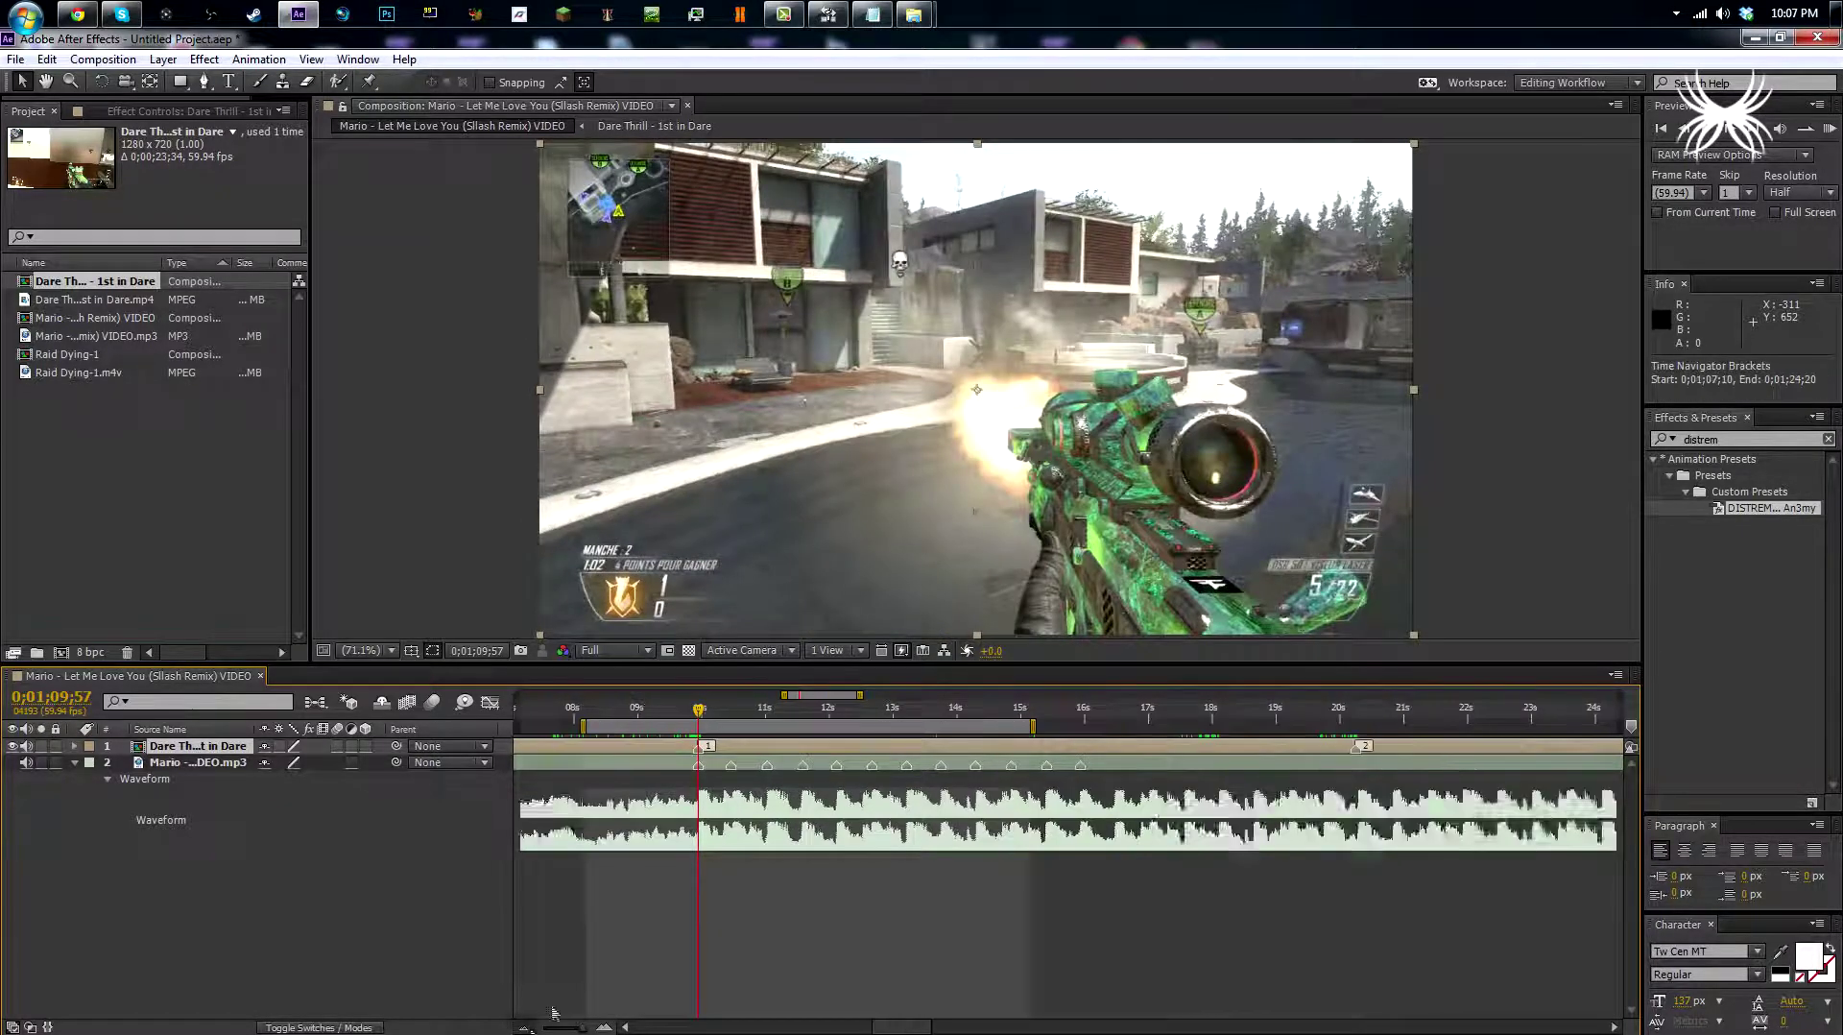
{"action": "left_click", "coordinate": [524, 1027]}
{"action": "left_click_drag", "start_coordinate": [836, 715], "coordinate": [815, 715]}
Split the Dare Thrill layer twice with Edit > Split Layer and delete the extra piece.
{"action": "left_click", "coordinate": [46, 58]}
{"action": "left_click", "coordinate": [97, 312]}
{"action": "left_click", "coordinate": [859, 715]}
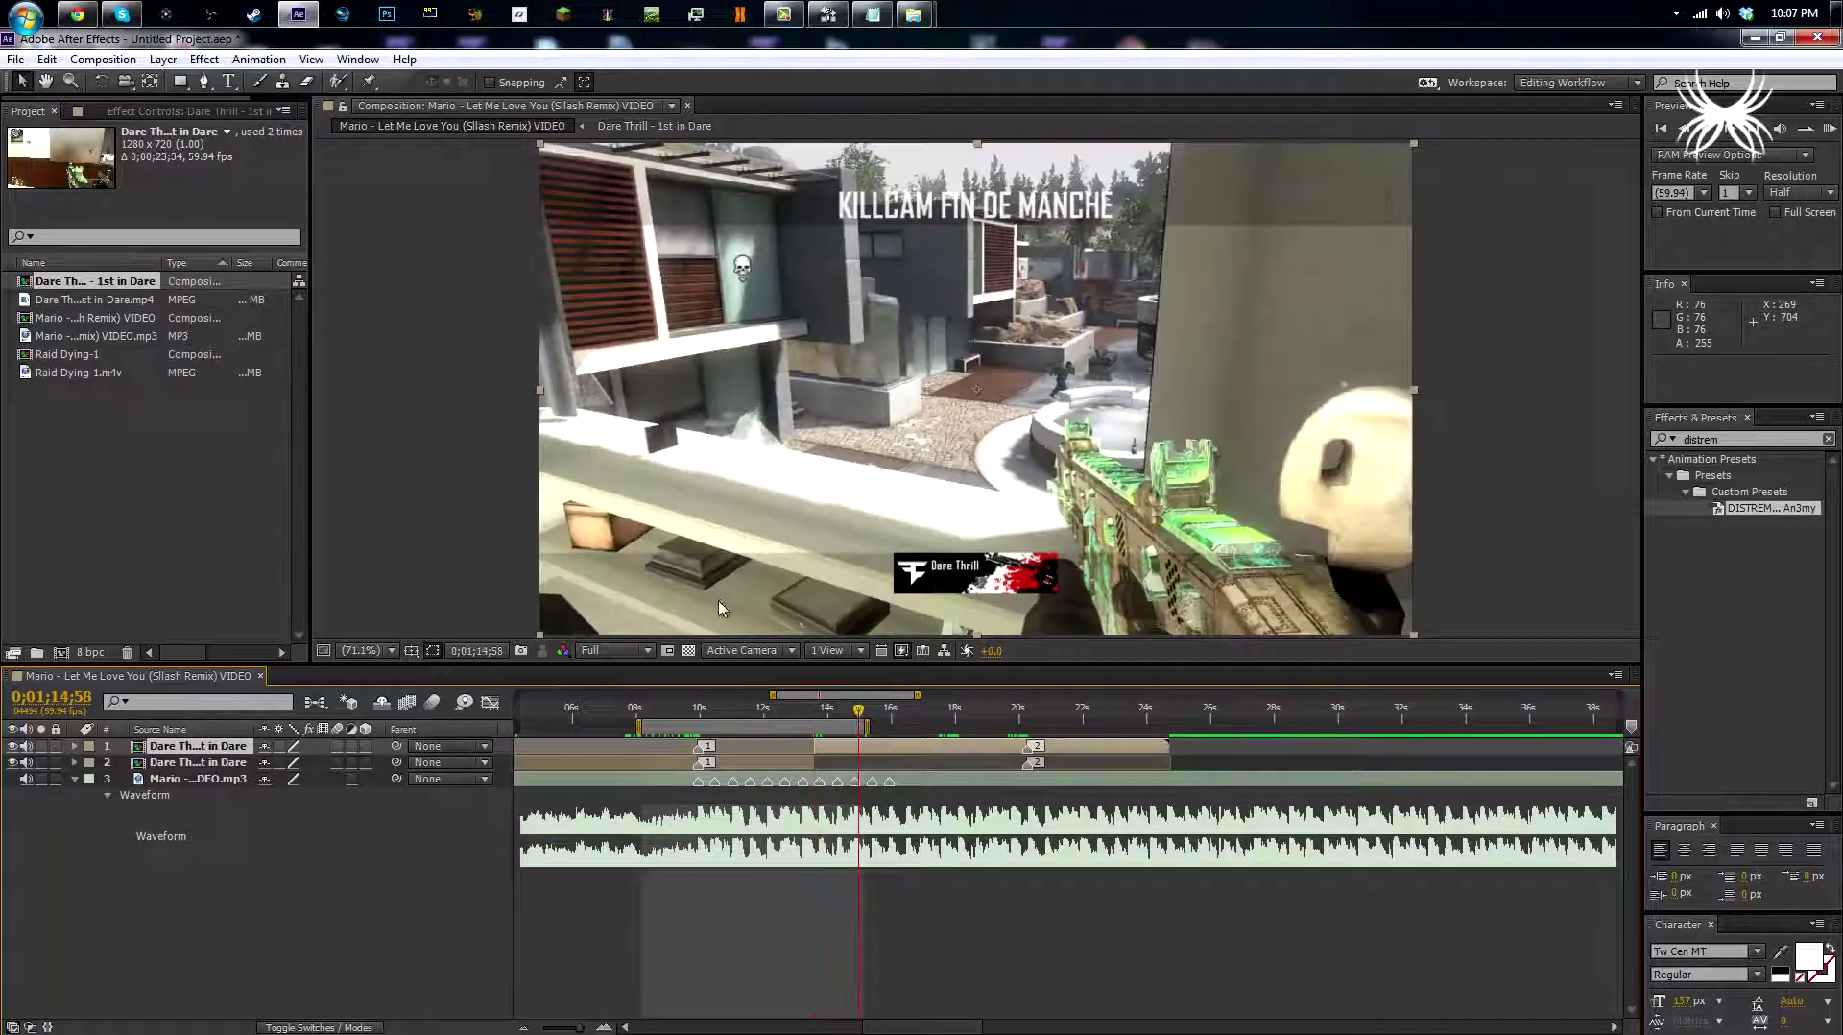
{"action": "left_click", "coordinate": [46, 58]}
{"action": "left_click", "coordinate": [91, 308]}
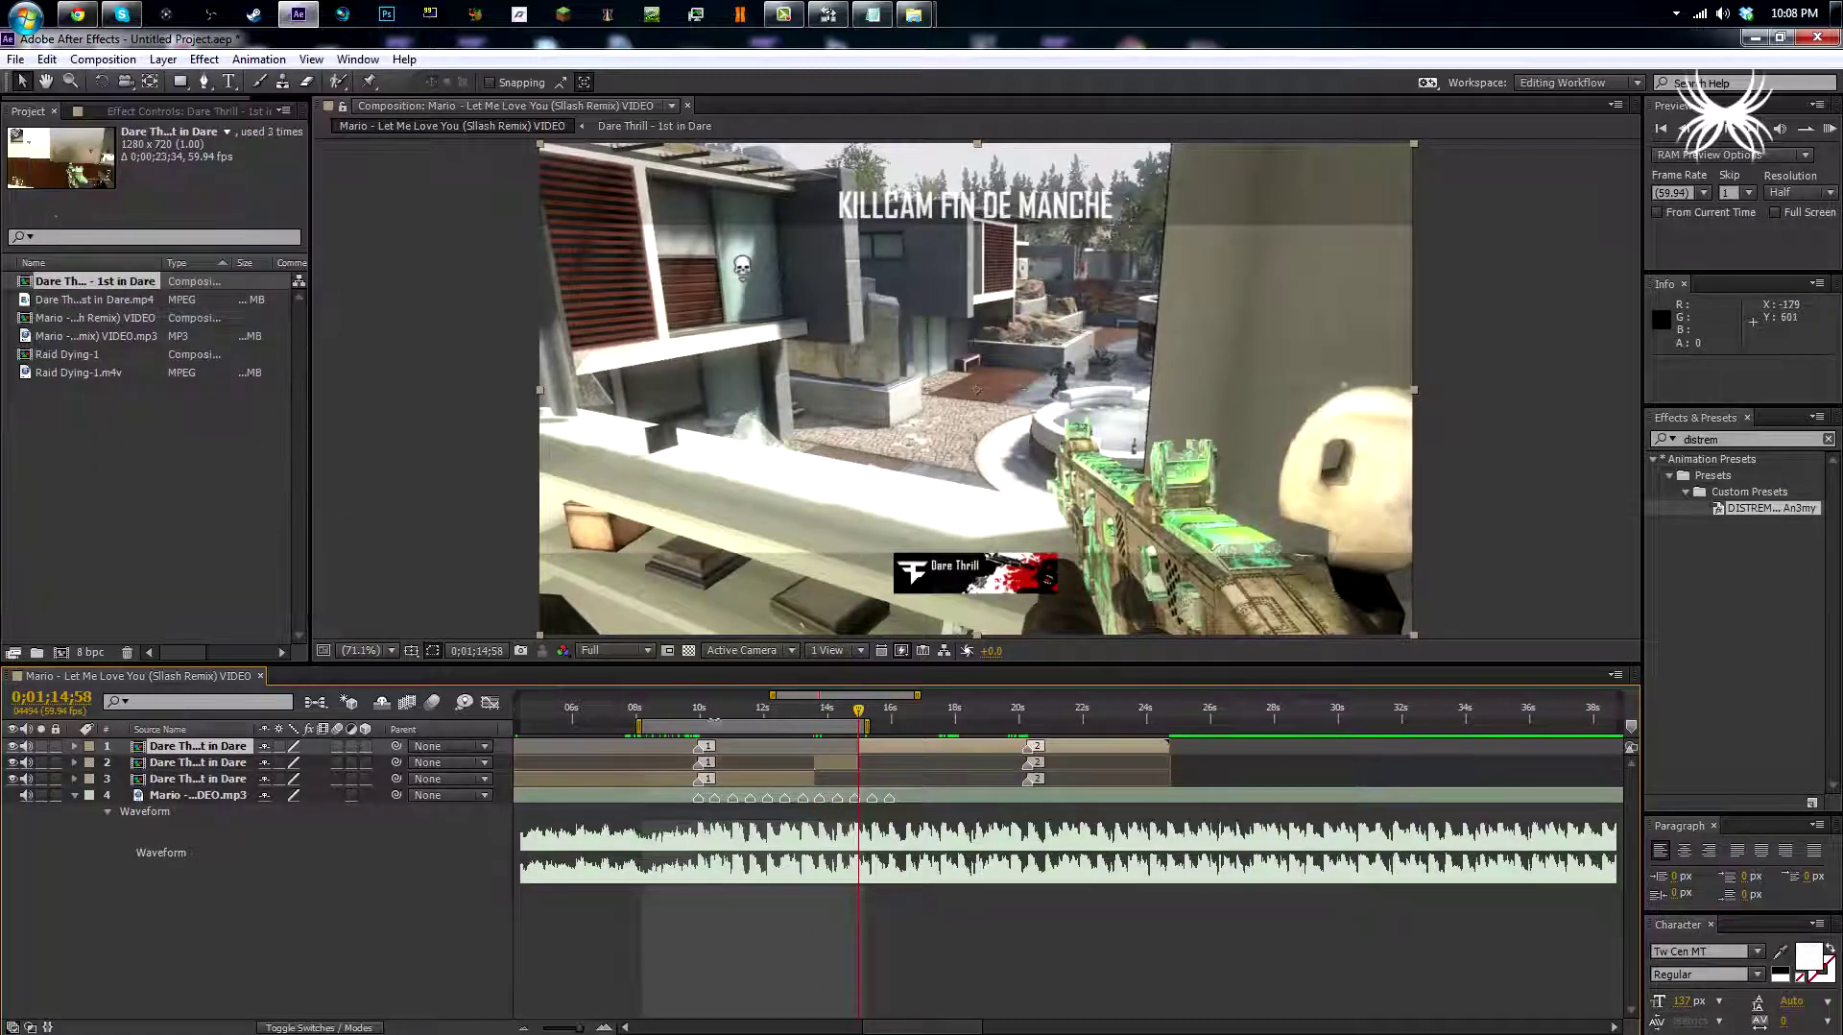
{"action": "left_click", "coordinate": [830, 763]}
{"action": "key", "text": "Delete"}
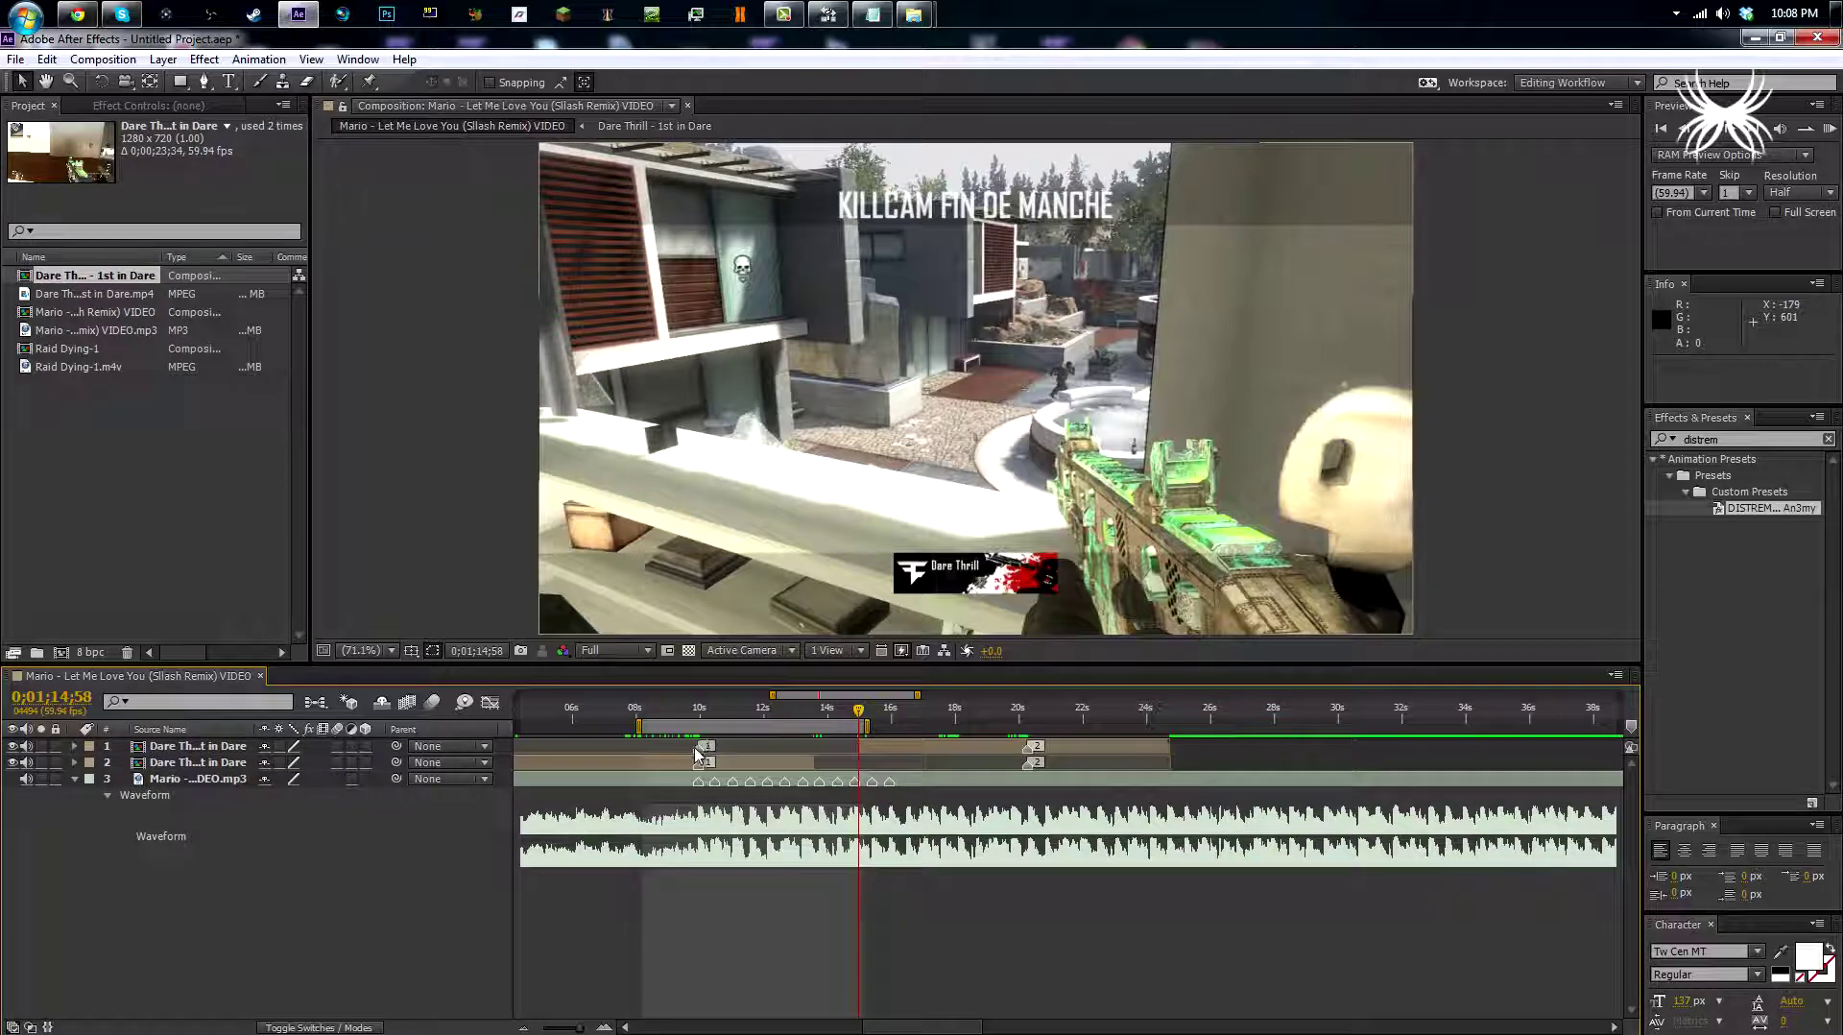
Delete marker 1 on layer 1 and marker 2 on layer 2, returning to 0;01;09;57.
{"action": "right_click", "coordinate": [699, 750]}
{"action": "left_click", "coordinate": [802, 831]}
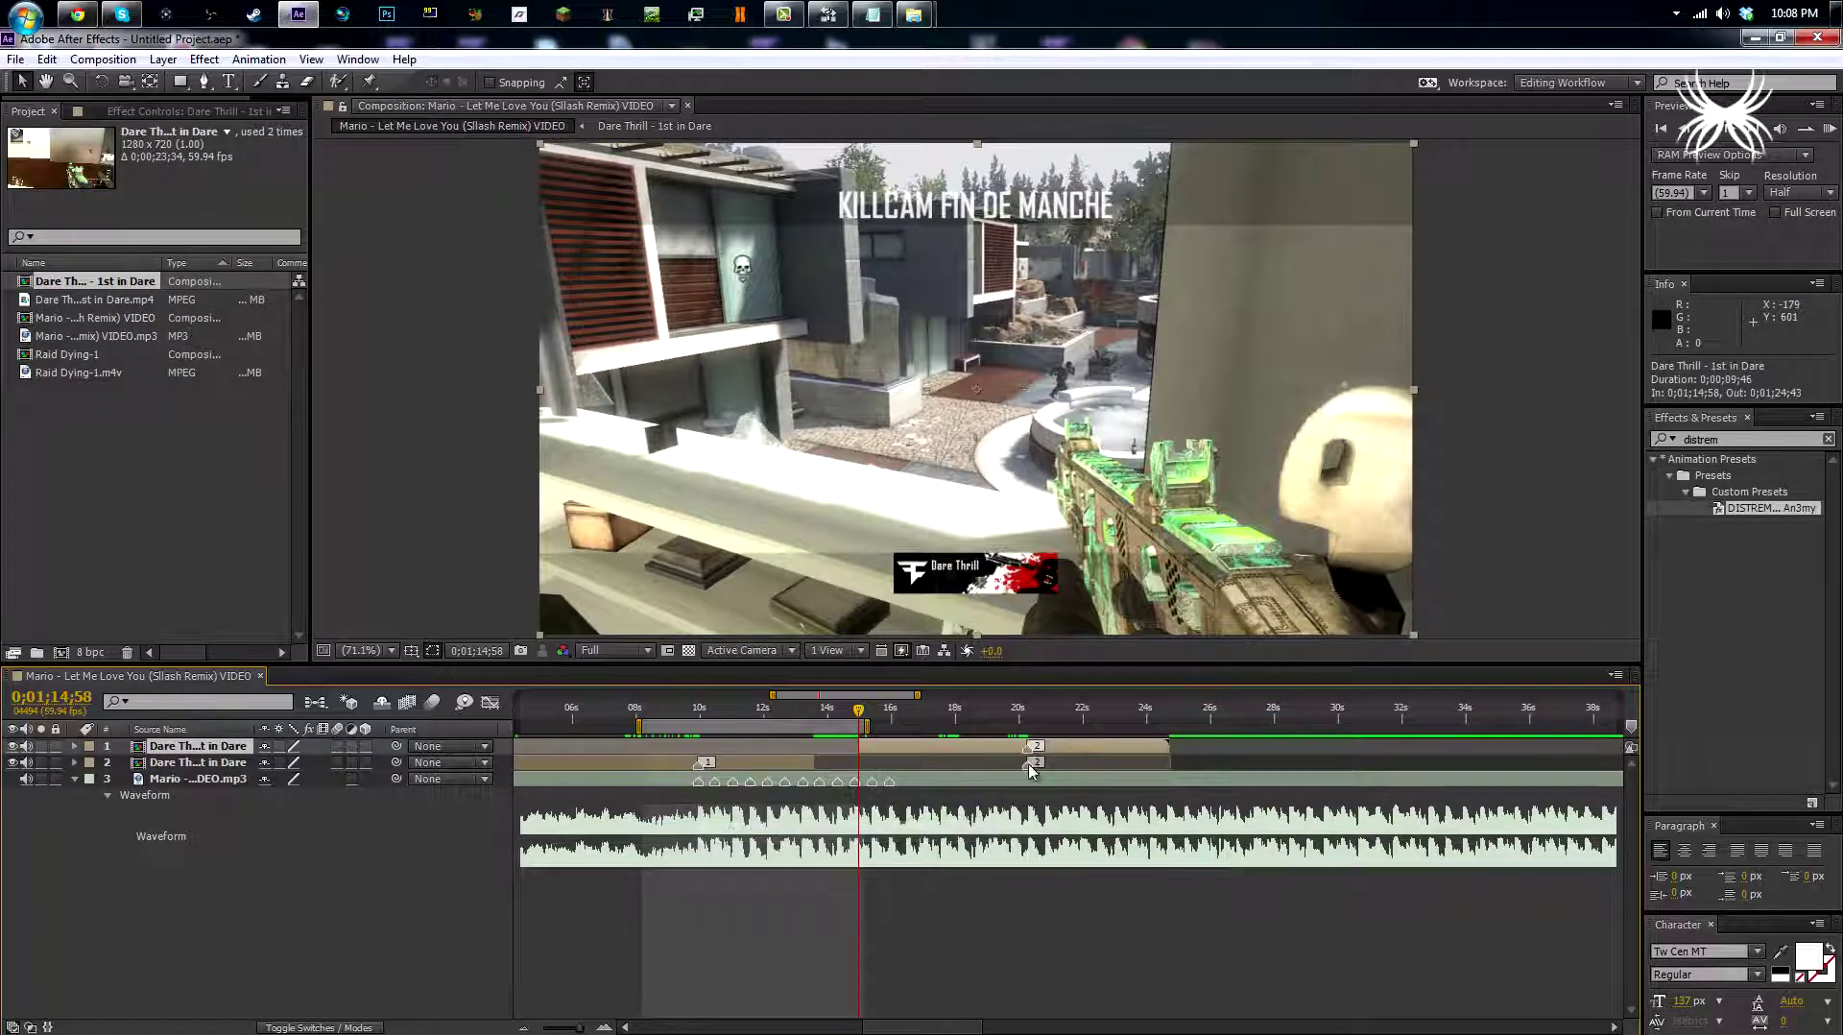
{"action": "right_click", "coordinate": [1035, 762]}
{"action": "left_click", "coordinate": [1085, 850]}
{"action": "left_click", "coordinate": [698, 709]}
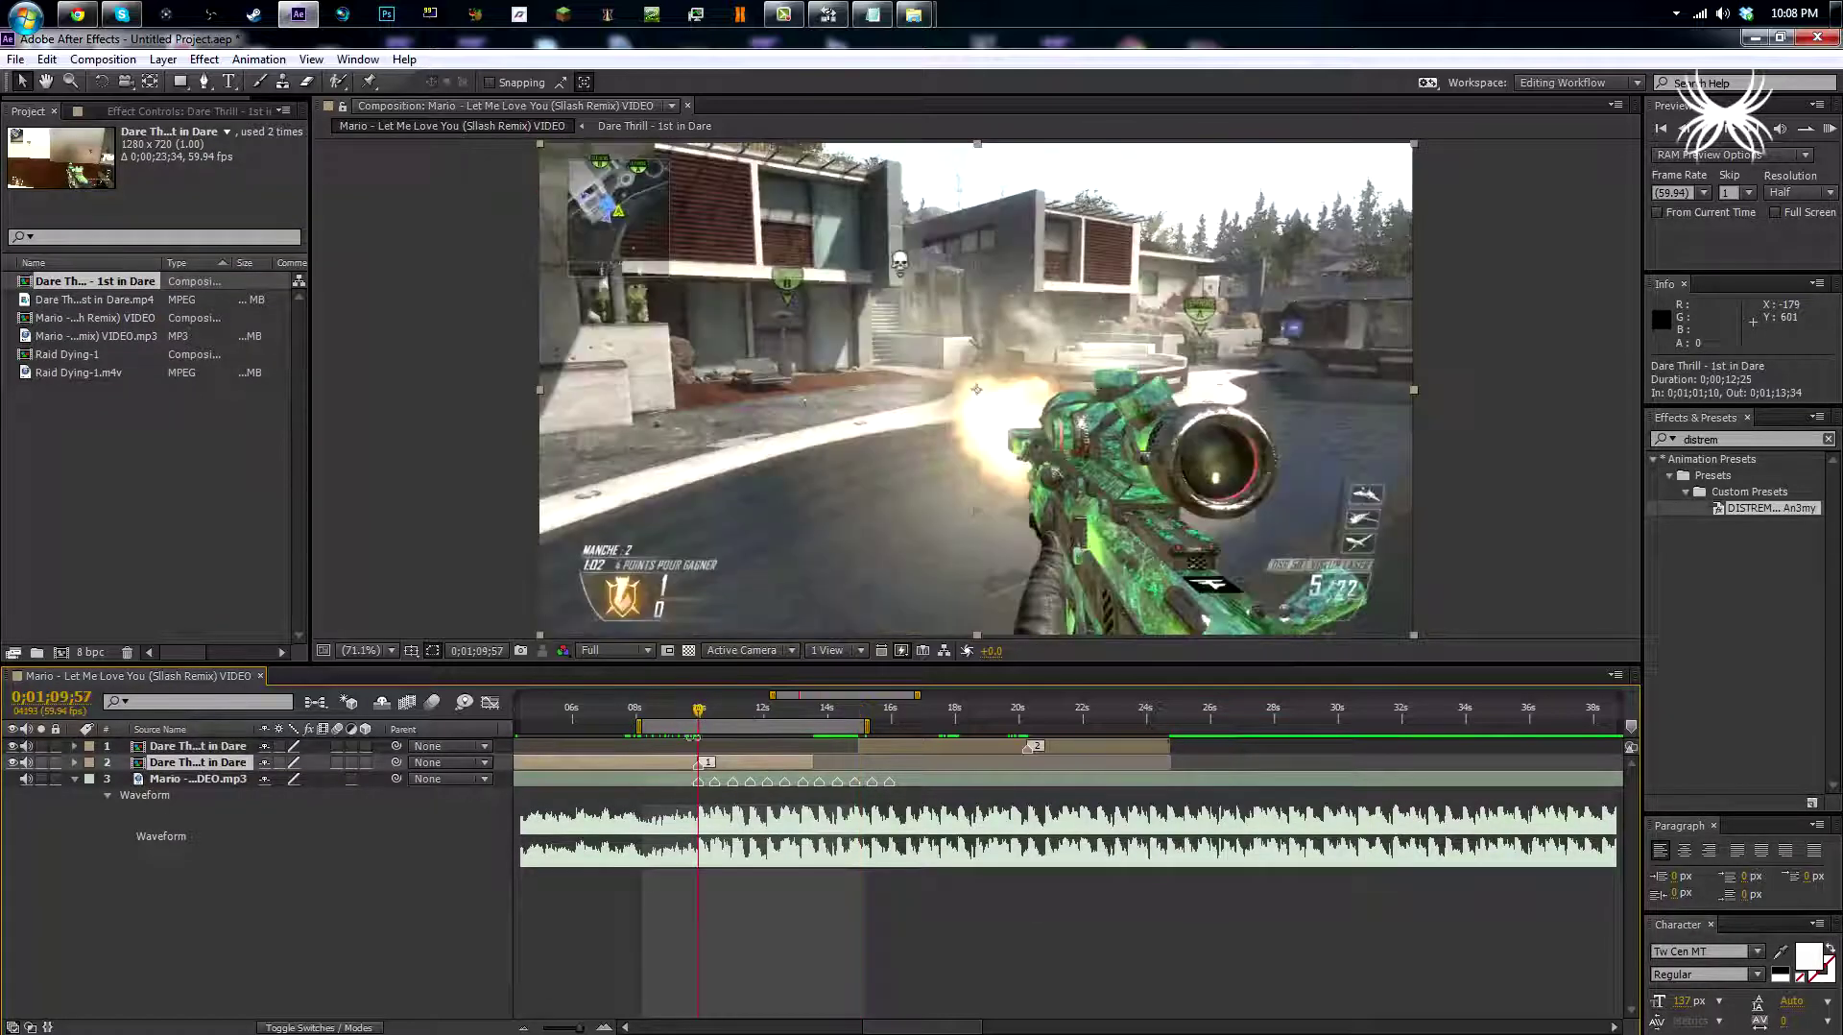
{"action": "left_click", "coordinate": [602, 1017]}
{"action": "left_click", "coordinate": [603, 1026]}
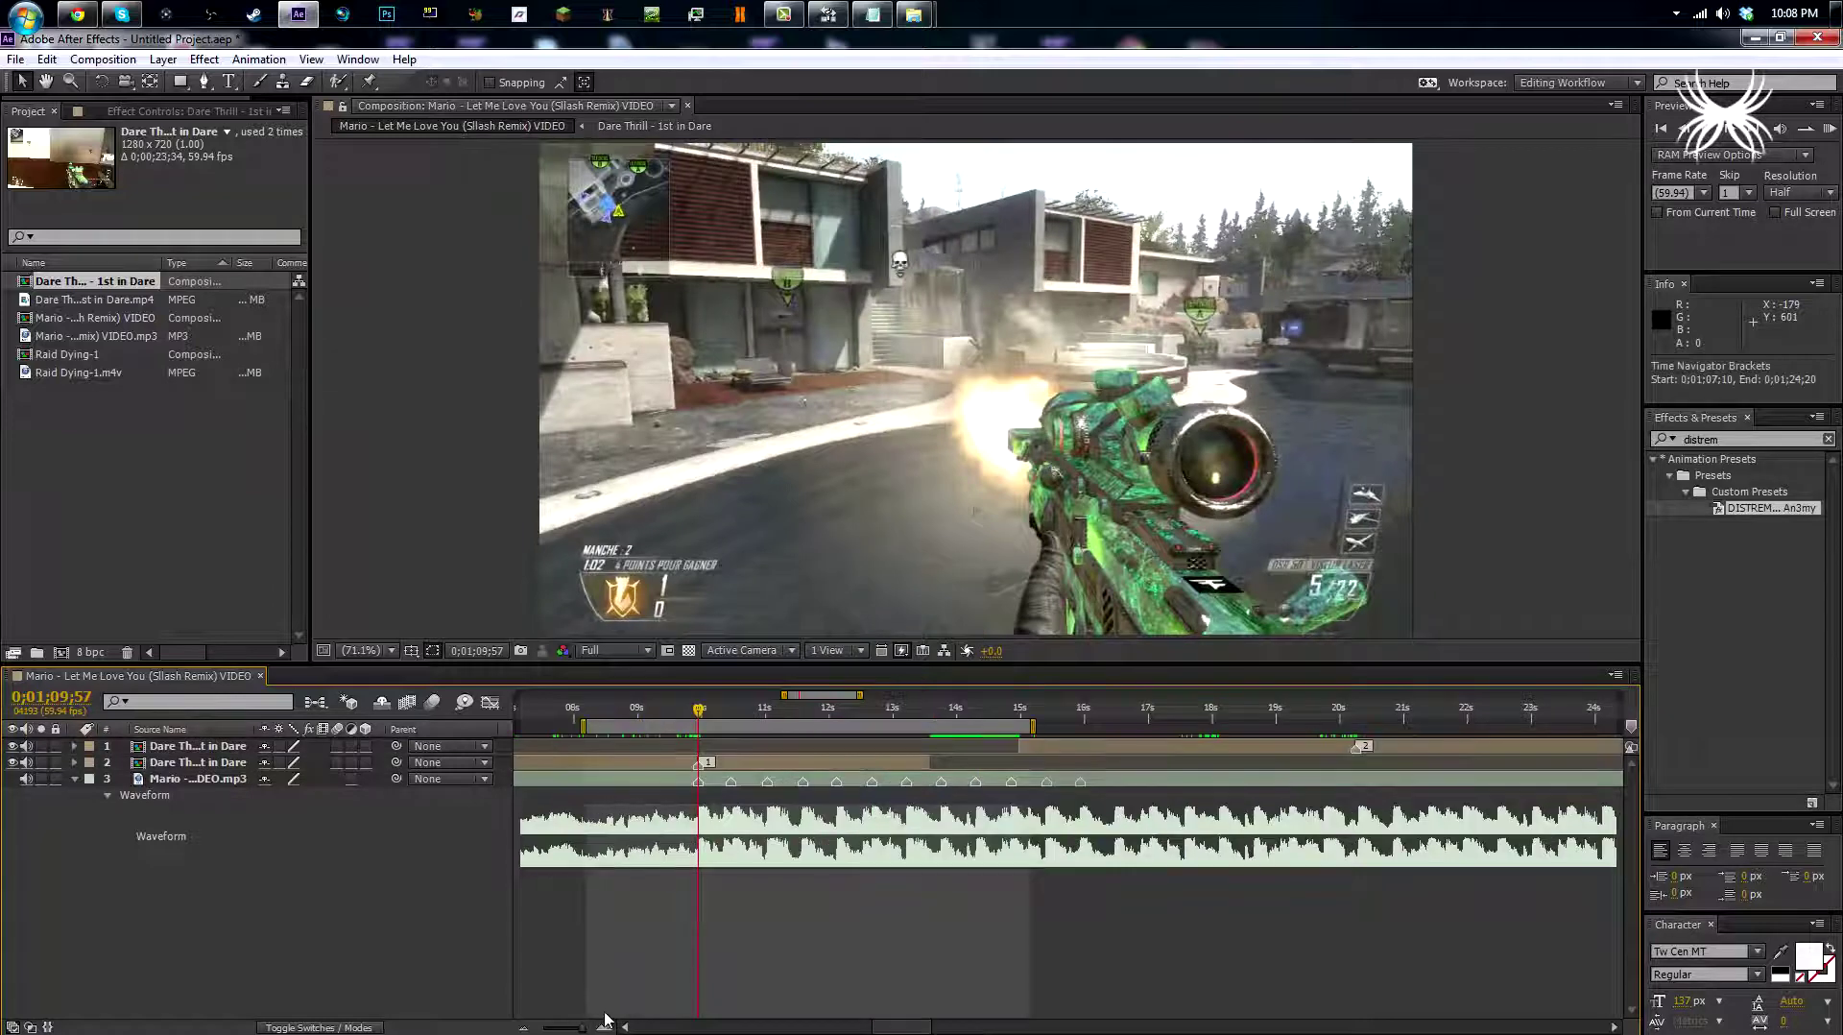
{"action": "left_click", "coordinate": [603, 1026]}
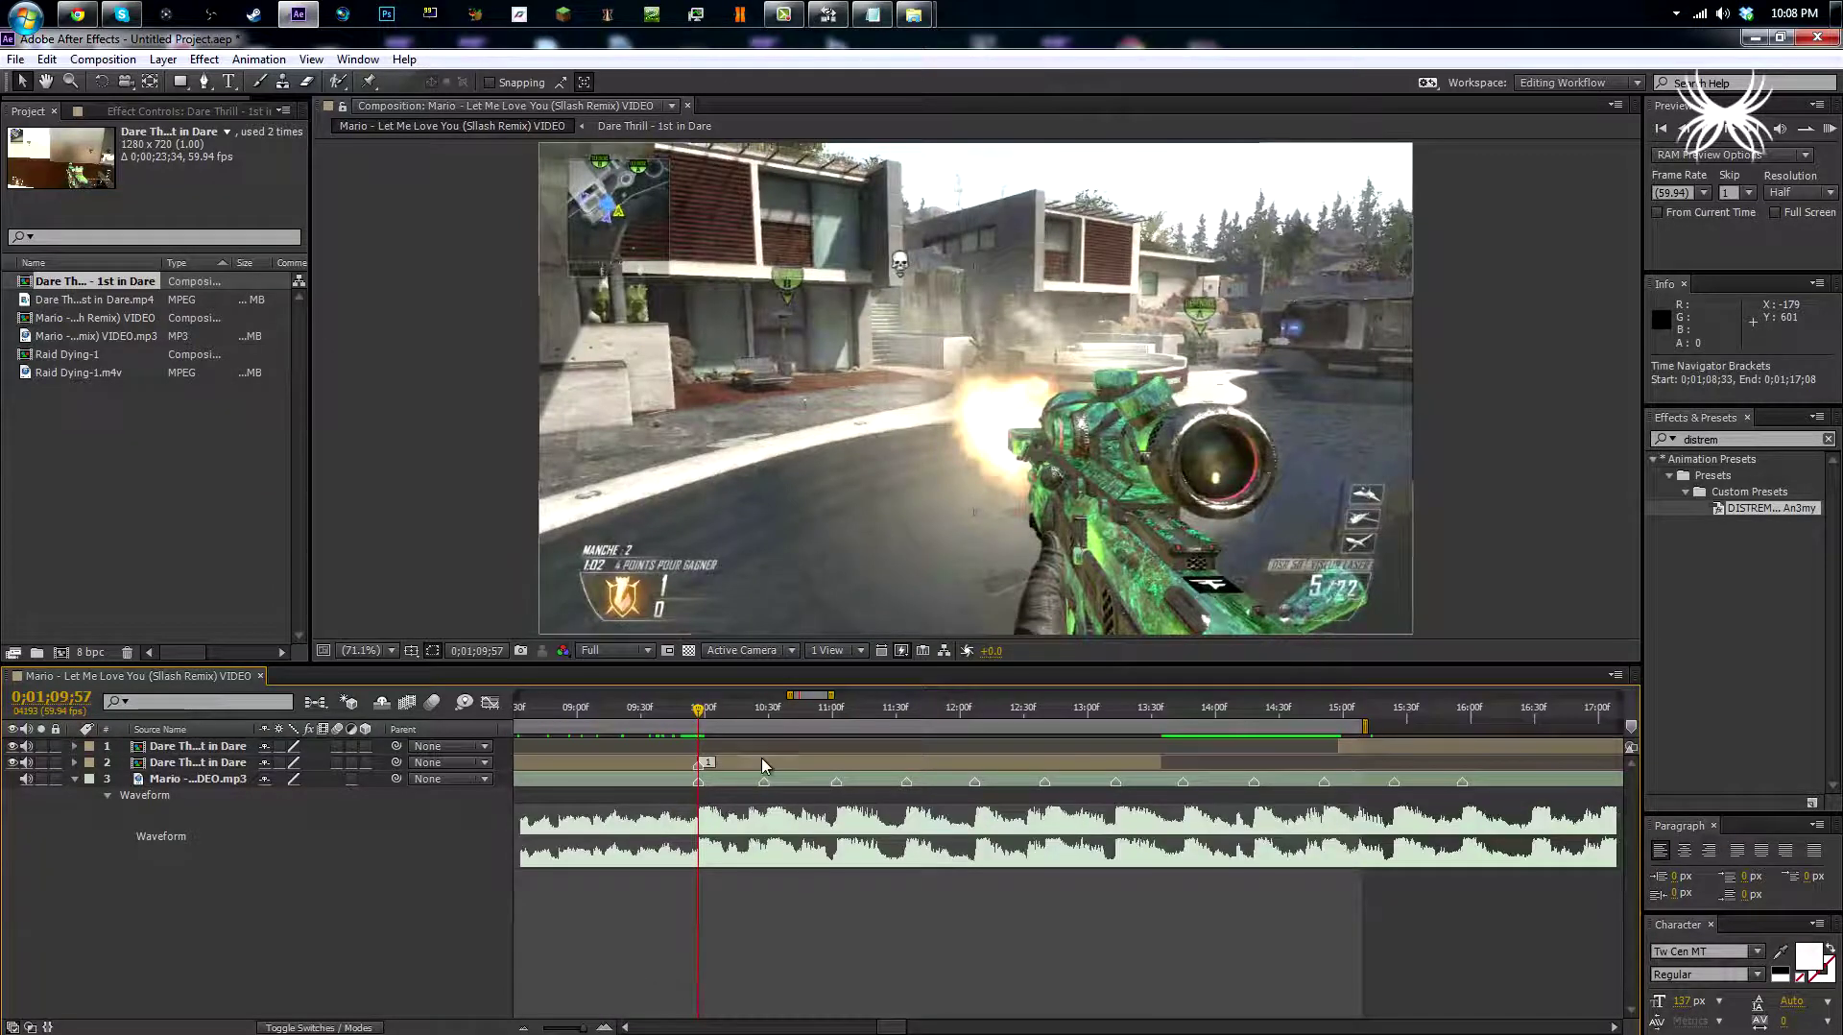
{"action": "left_click", "coordinate": [762, 764]}
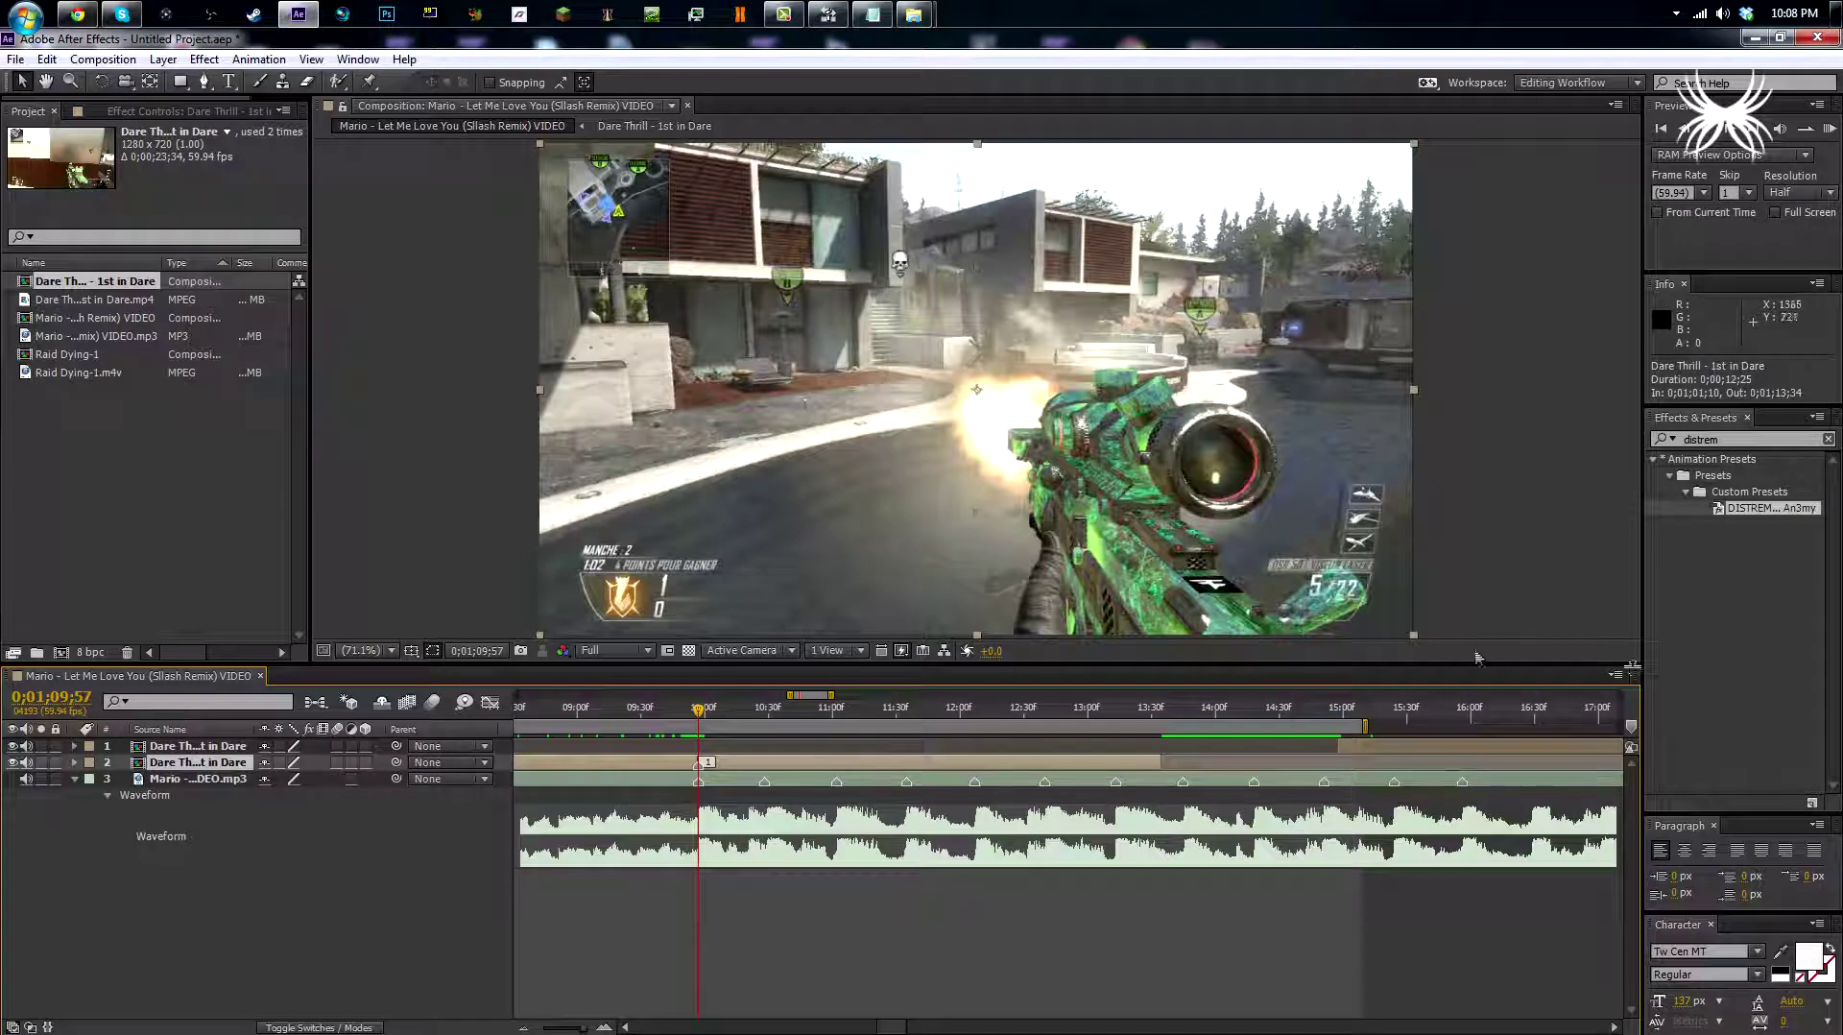
Apply the DISTREM An3my Twixtor preset to the second clip layer and return to 0;01;09;57.
{"action": "double_click", "coordinate": [1770, 509]}
{"action": "left_click_drag", "start_coordinate": [555, 708], "coordinate": [798, 727]}
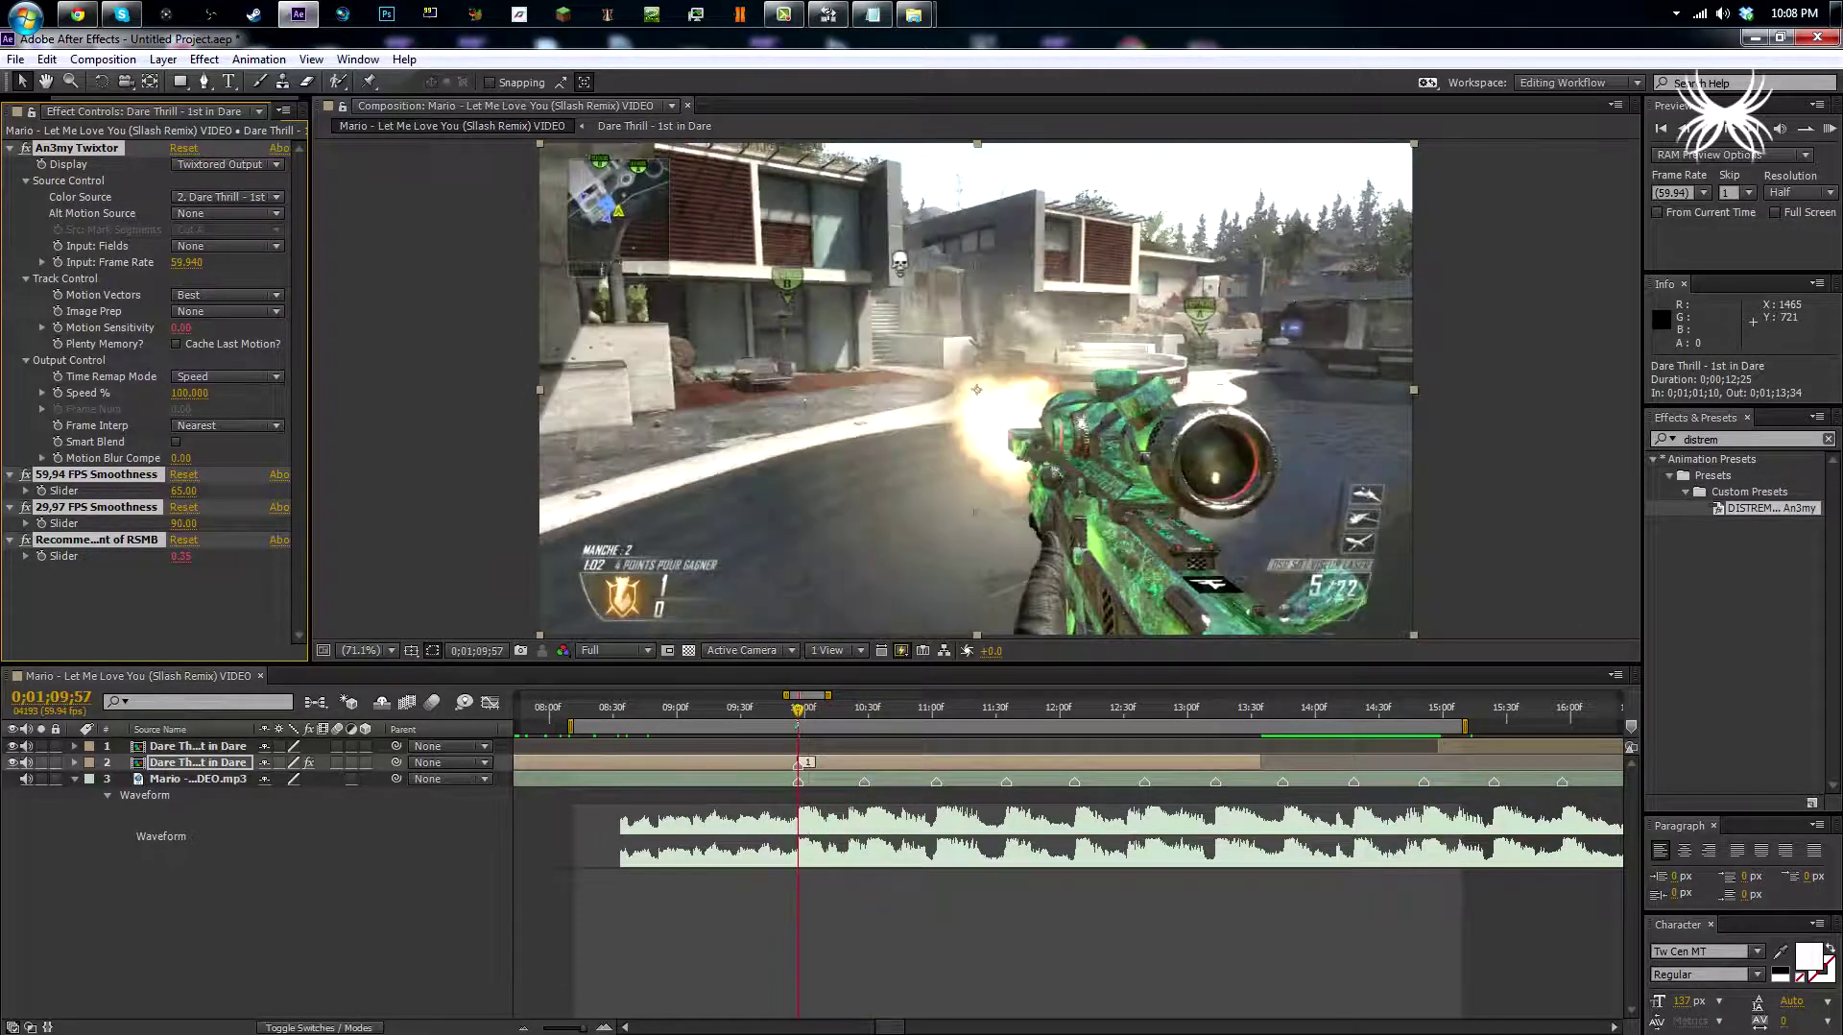
{"action": "left_click", "coordinate": [900, 891]}
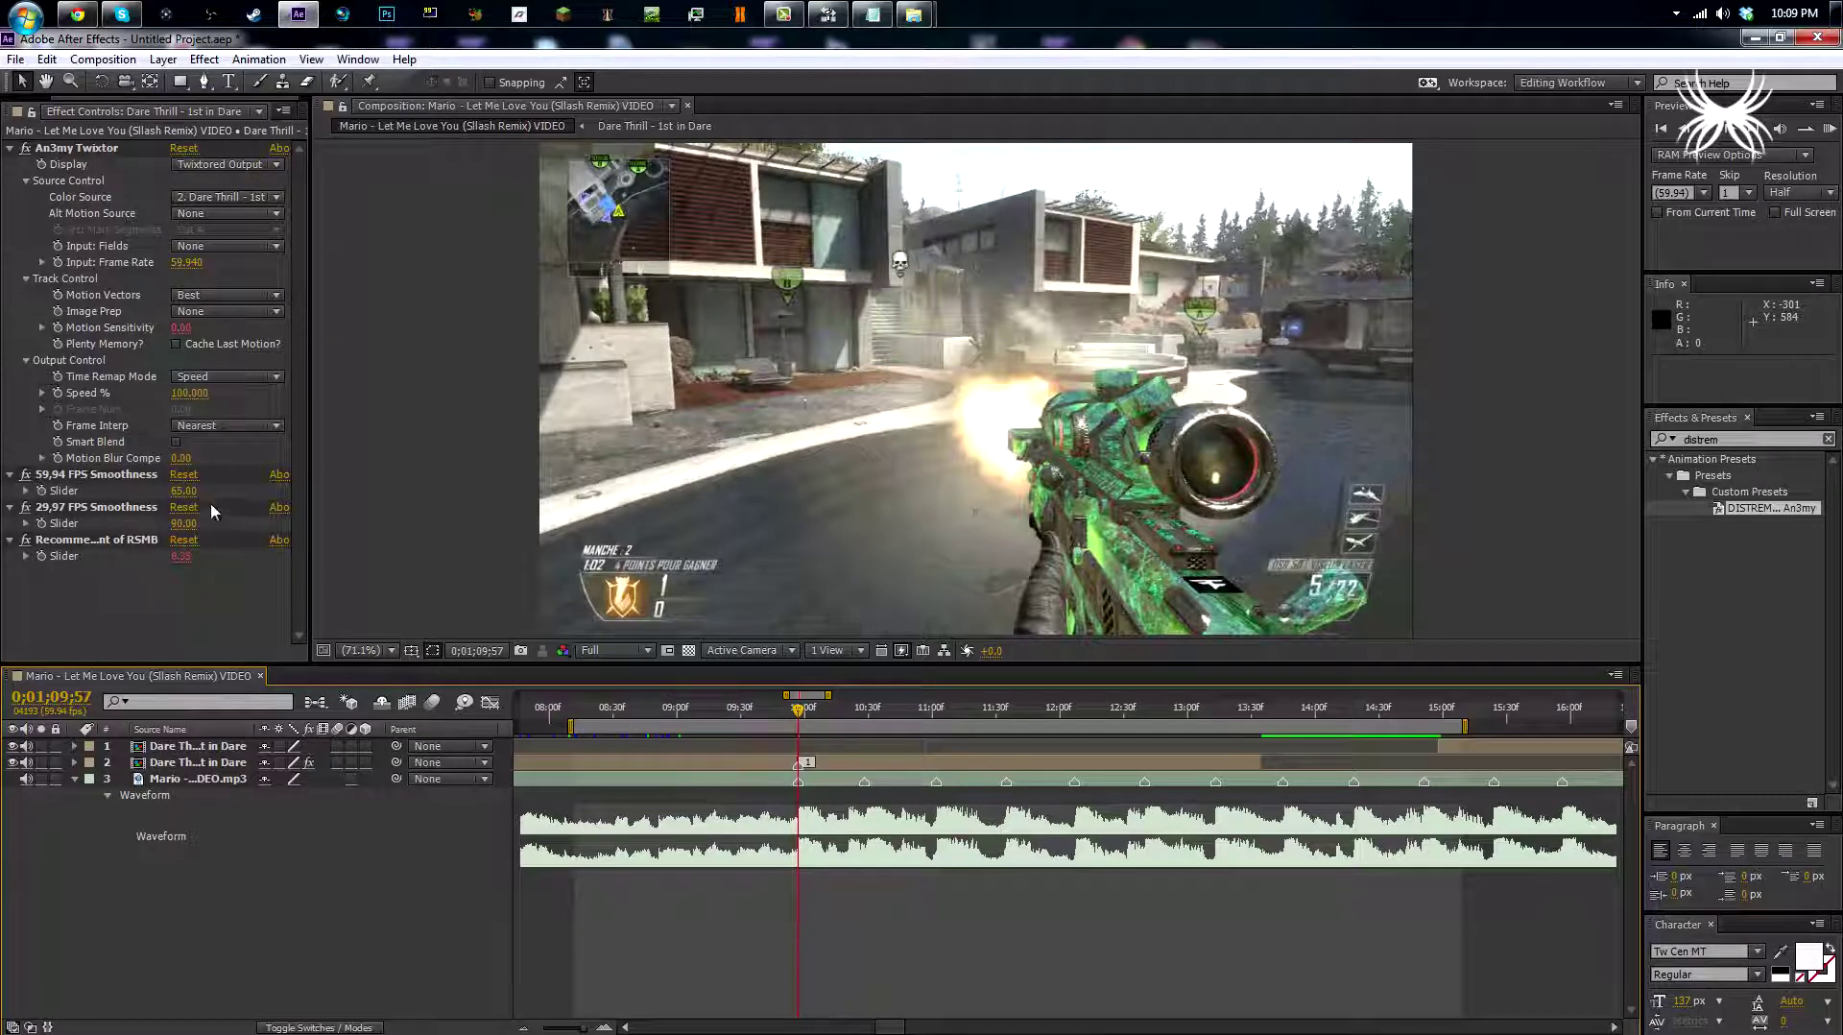
Set 59,94 FPS Smoothness to 50 and enable the Twixtor Speed % stopwatch.
{"action": "left_click", "coordinate": [184, 491]}
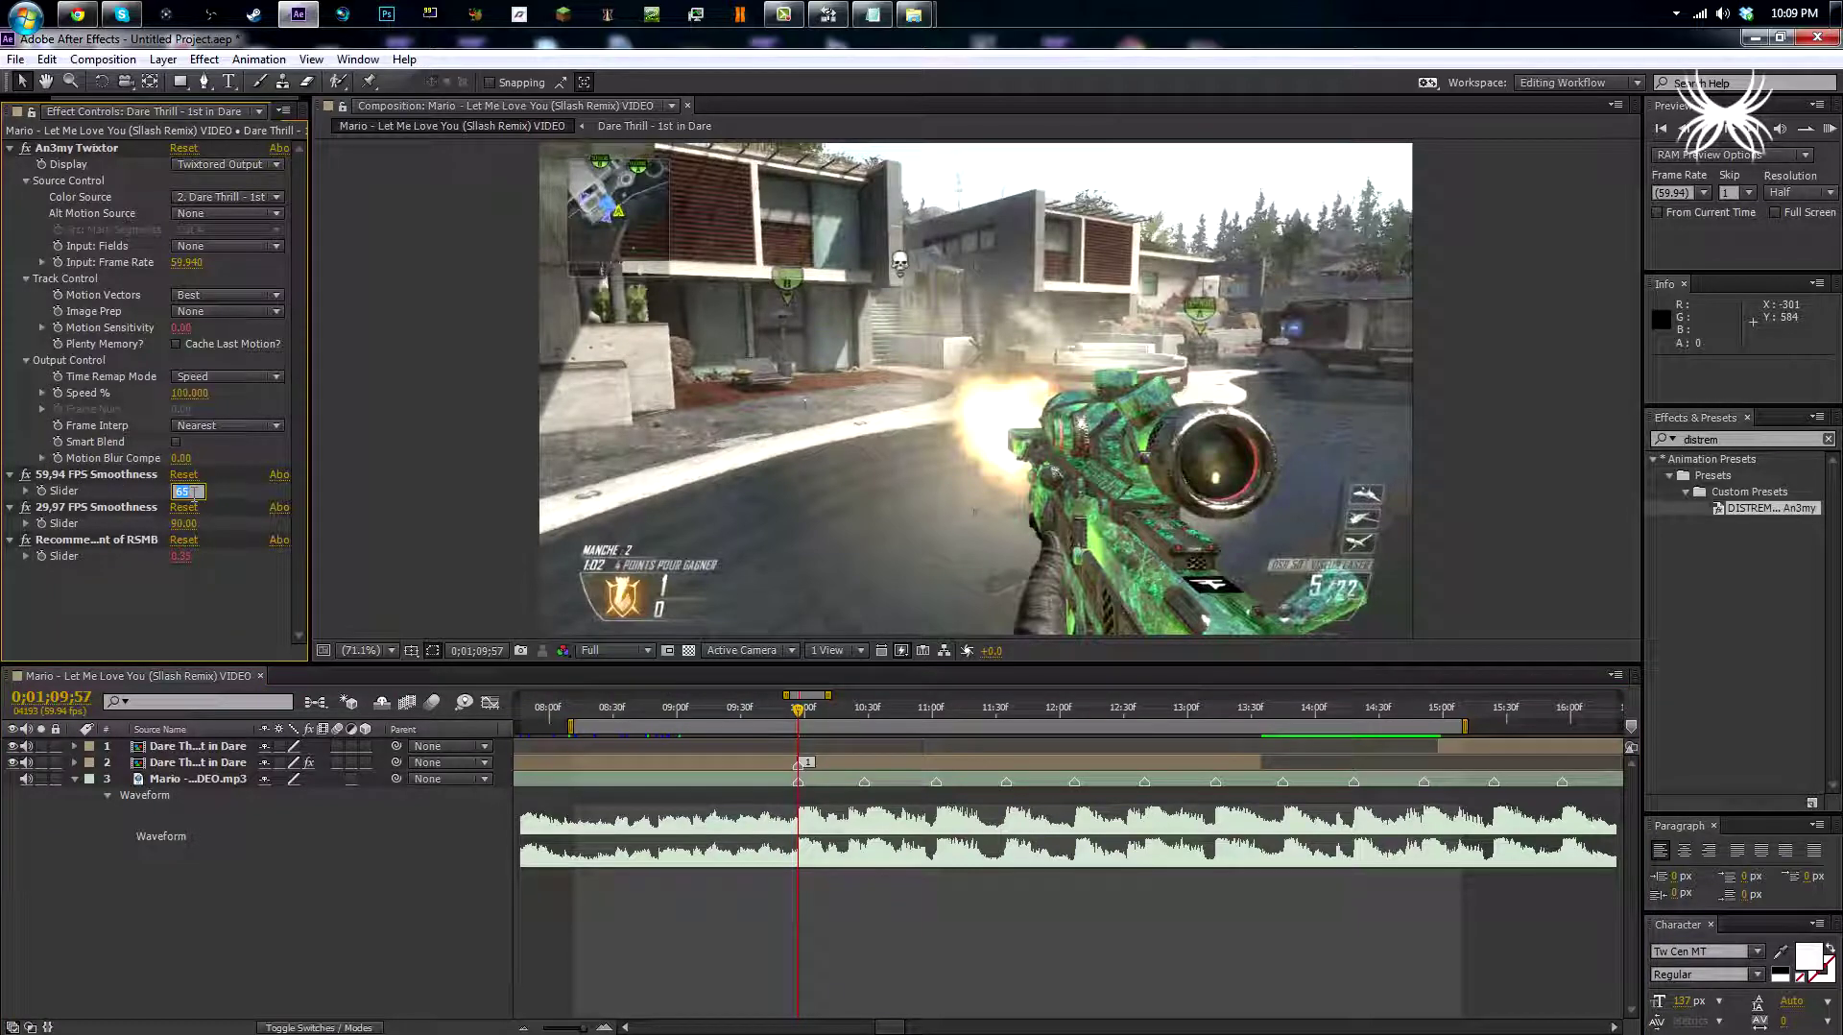
{"action": "key", "text": "Return"}
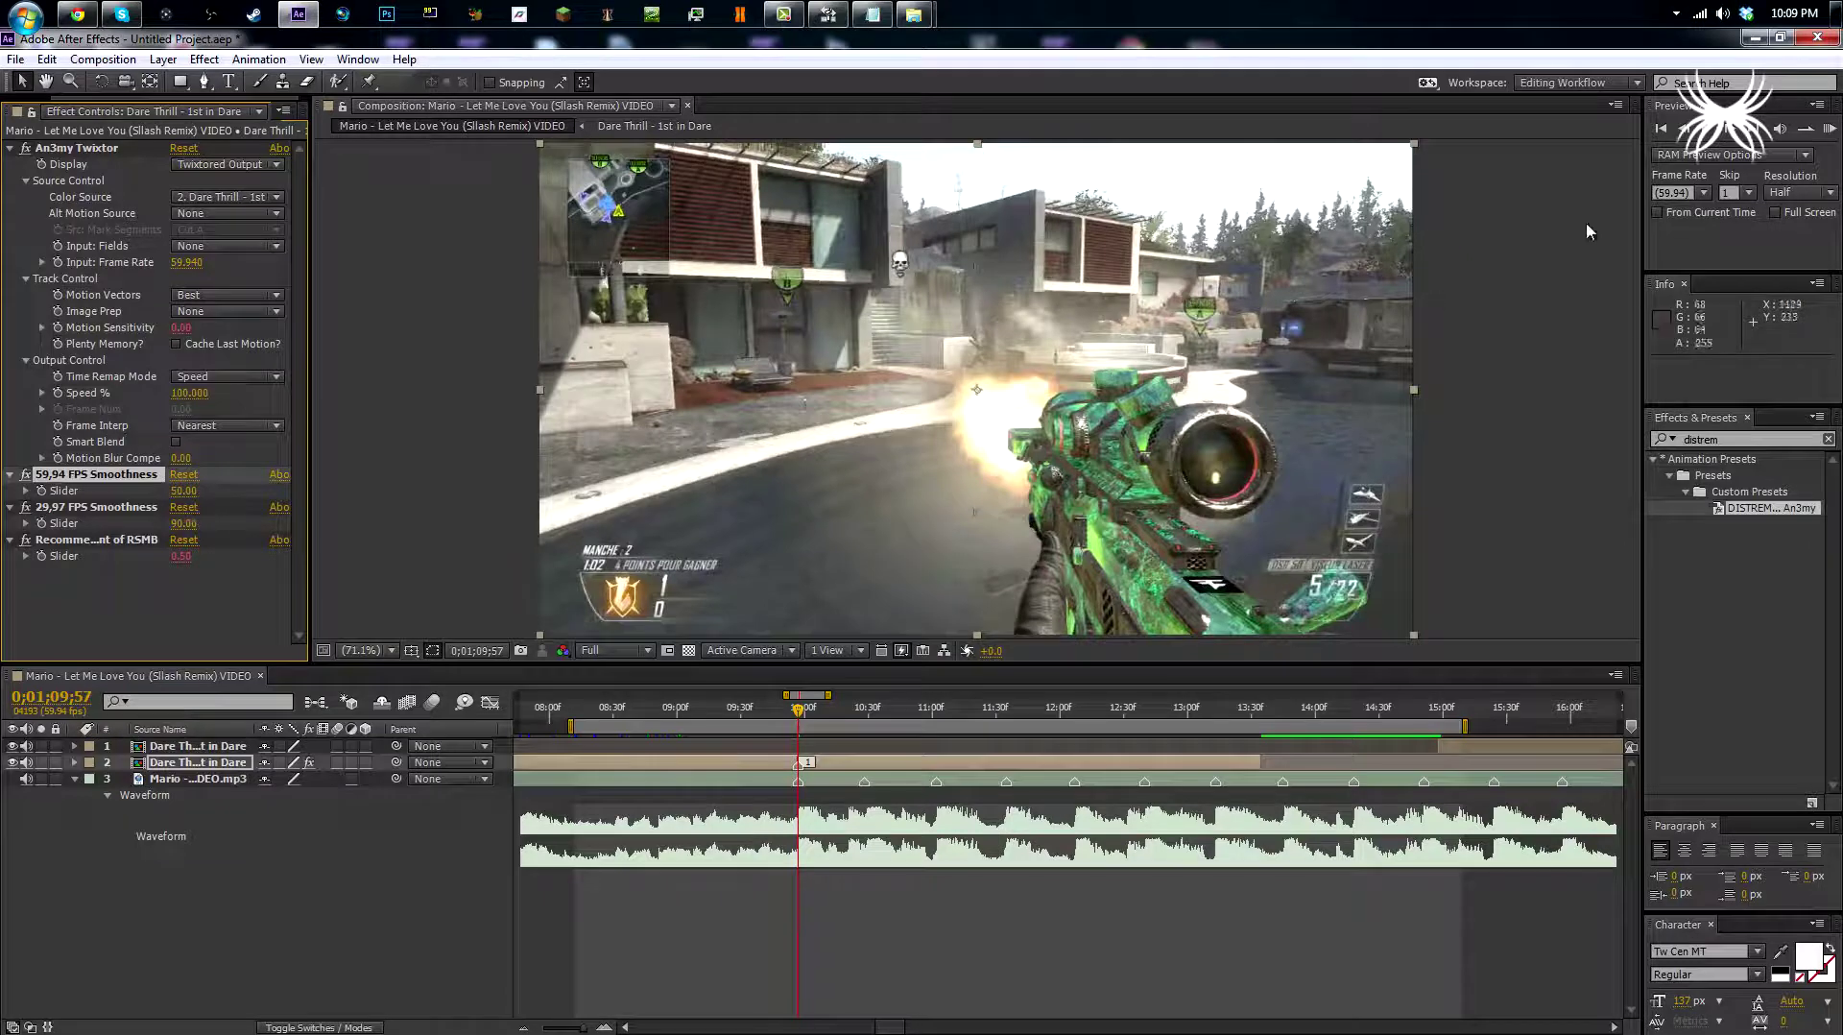
{"action": "left_click", "coordinate": [1681, 127]}
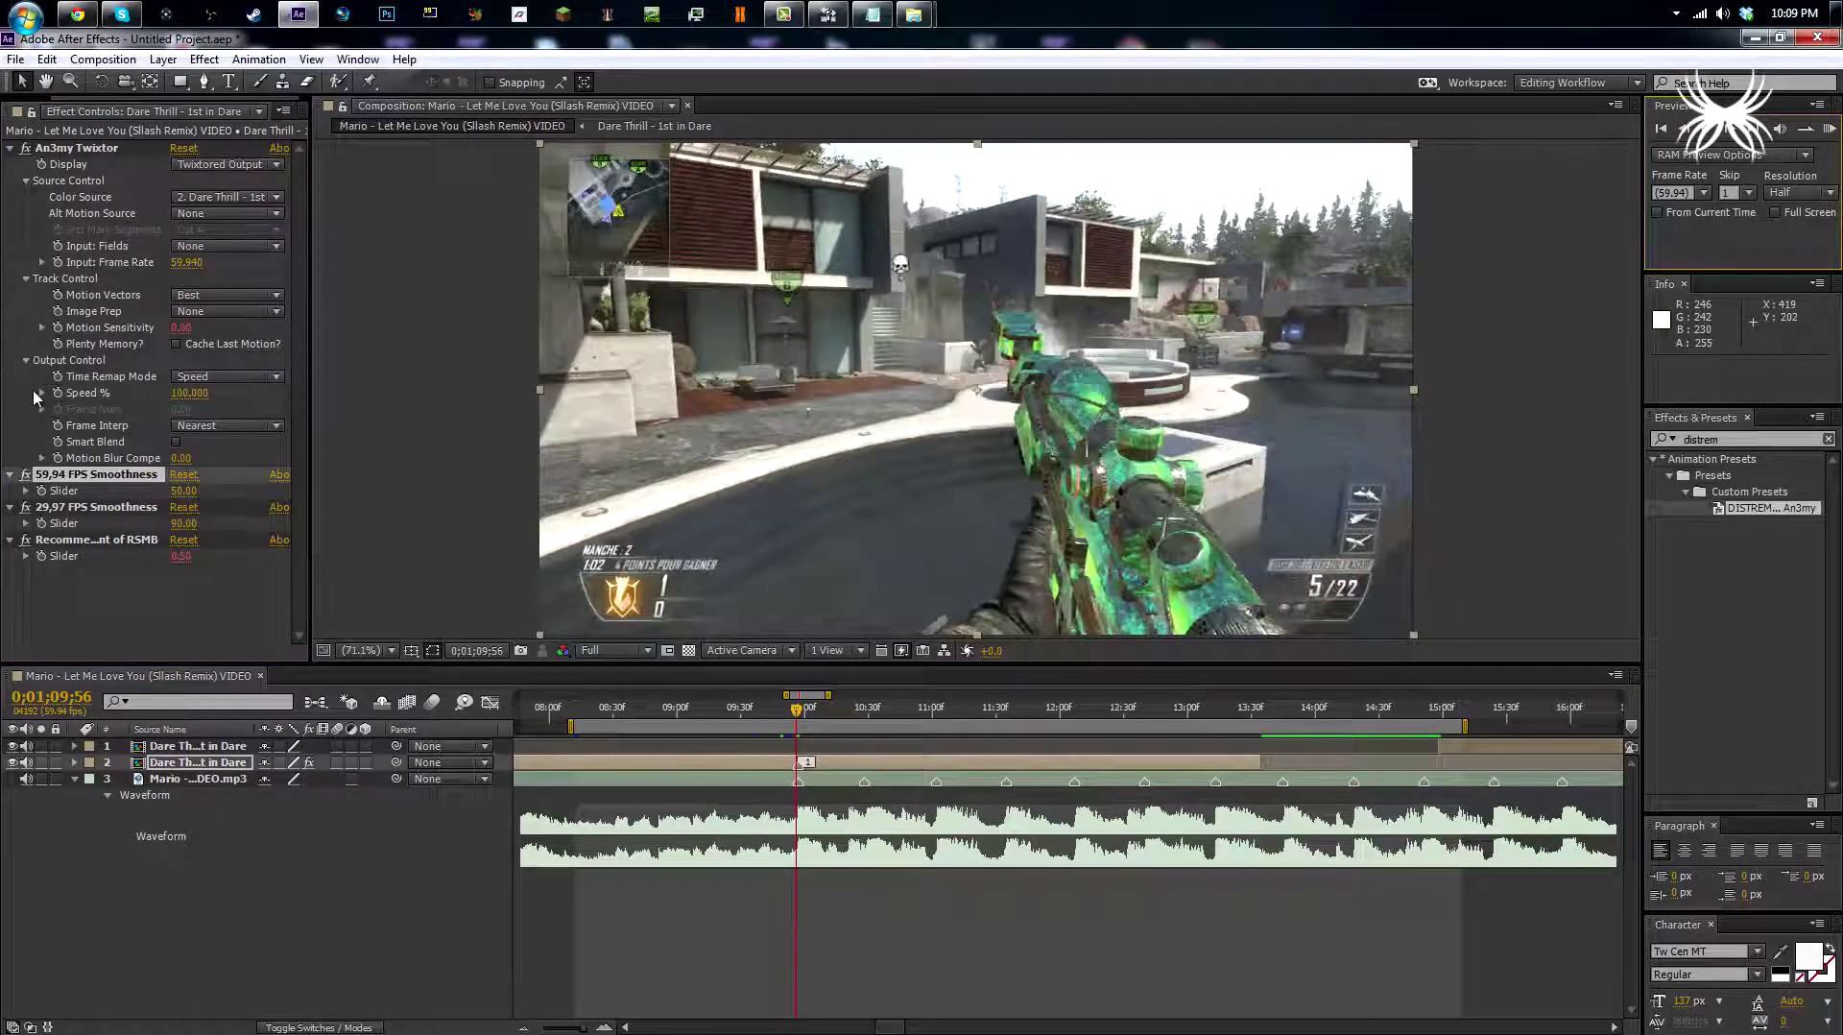
{"action": "left_click", "coordinate": [56, 392]}
{"action": "left_click", "coordinate": [1733, 128]}
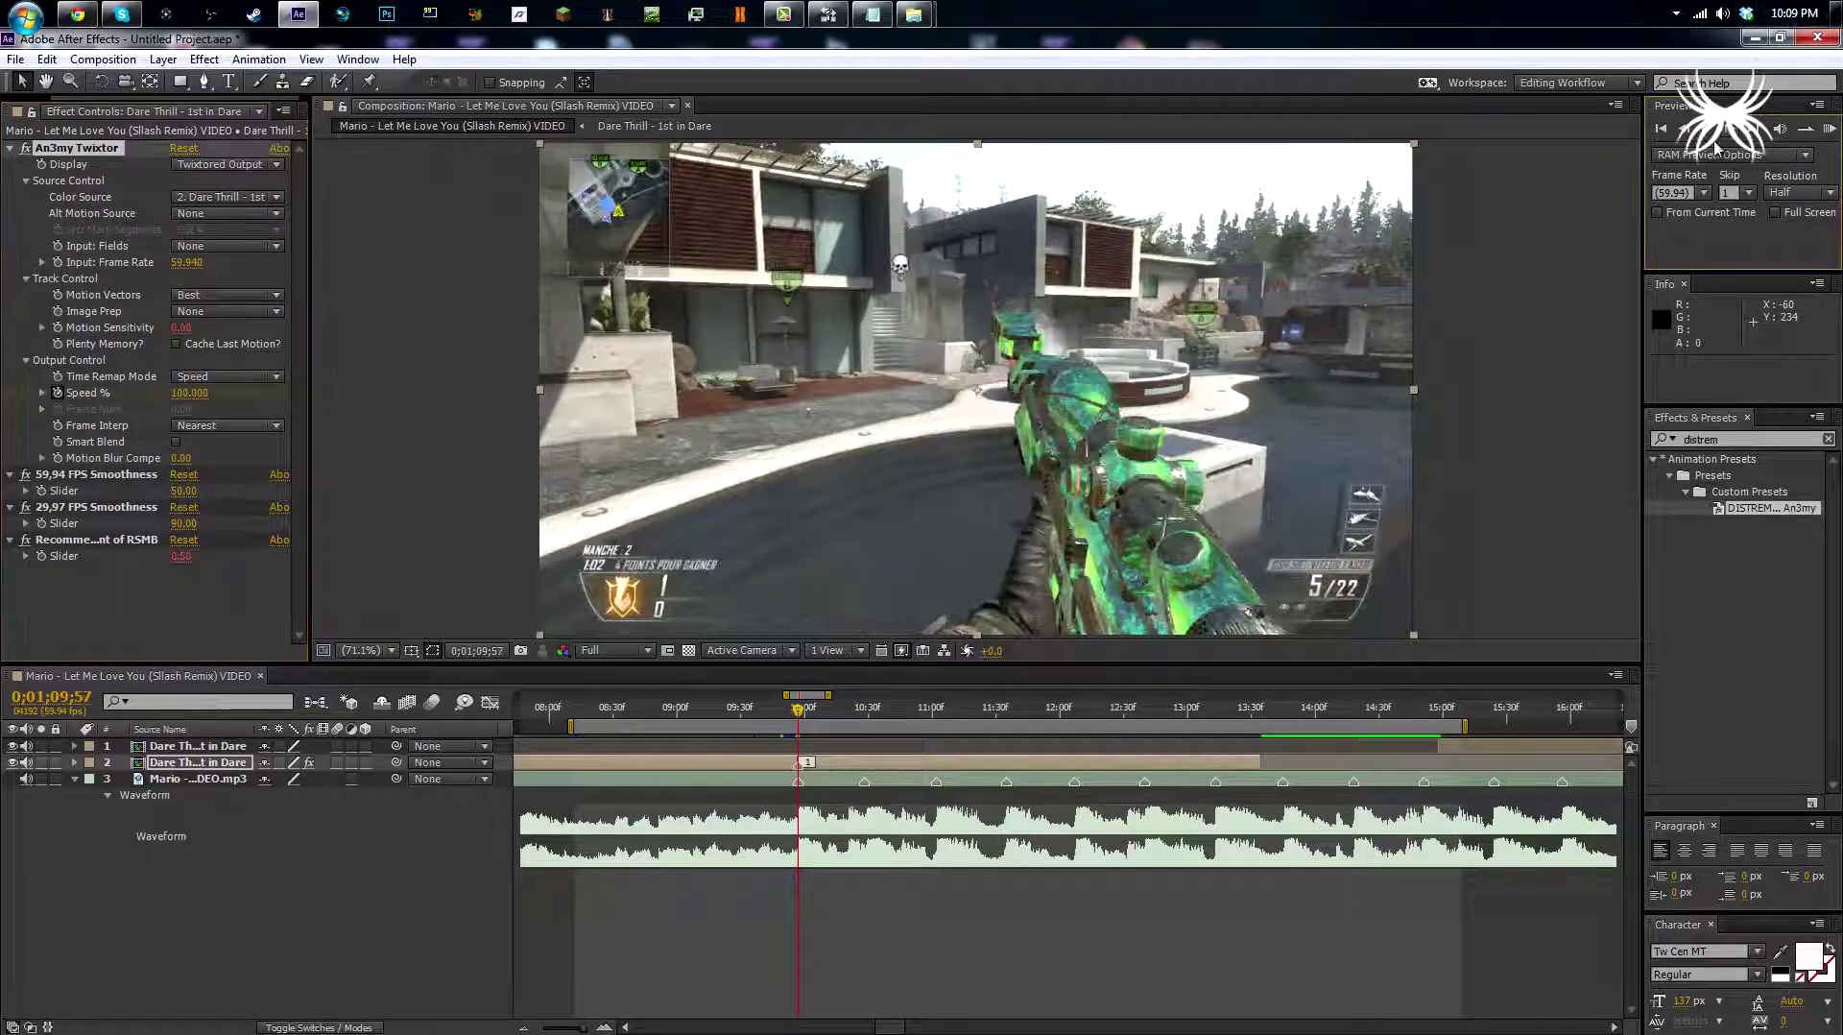
Give the Speed % keyframe an easy ease and set its value to 175.
{"action": "key", "text": "u"}
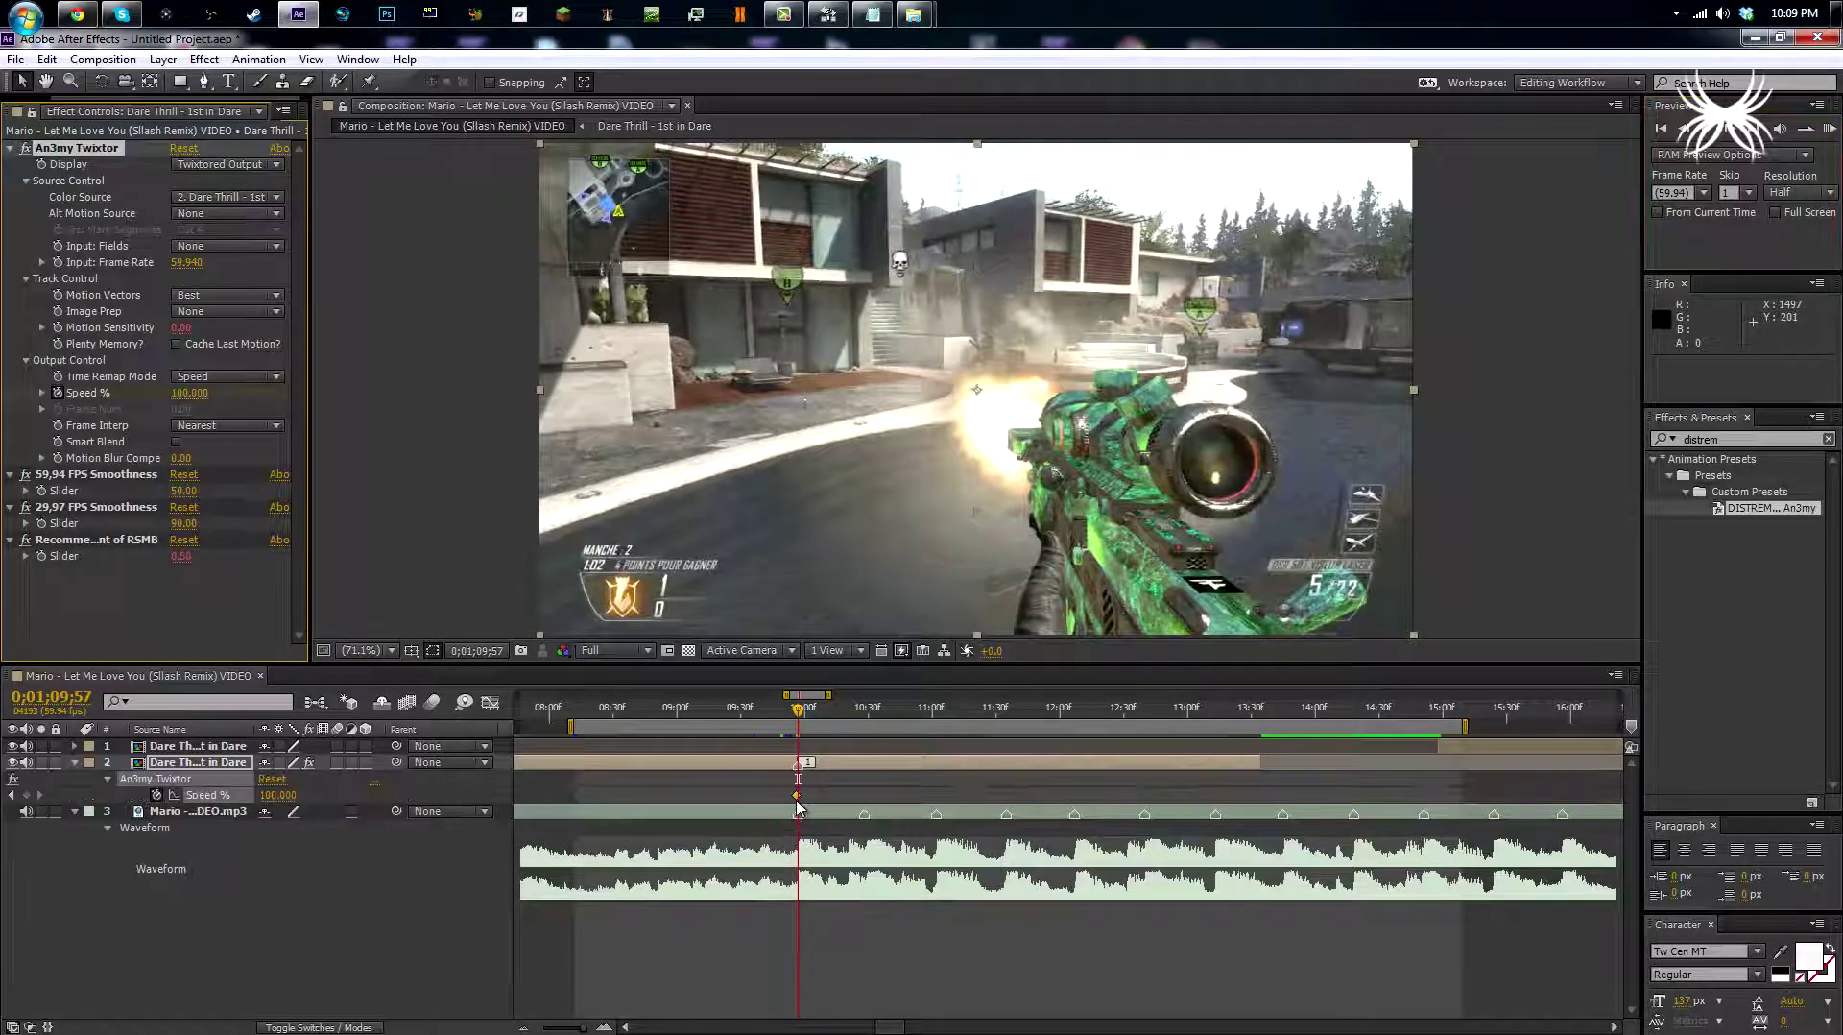
{"action": "right_click", "coordinate": [796, 797]}
{"action": "left_click", "coordinate": [797, 799]}
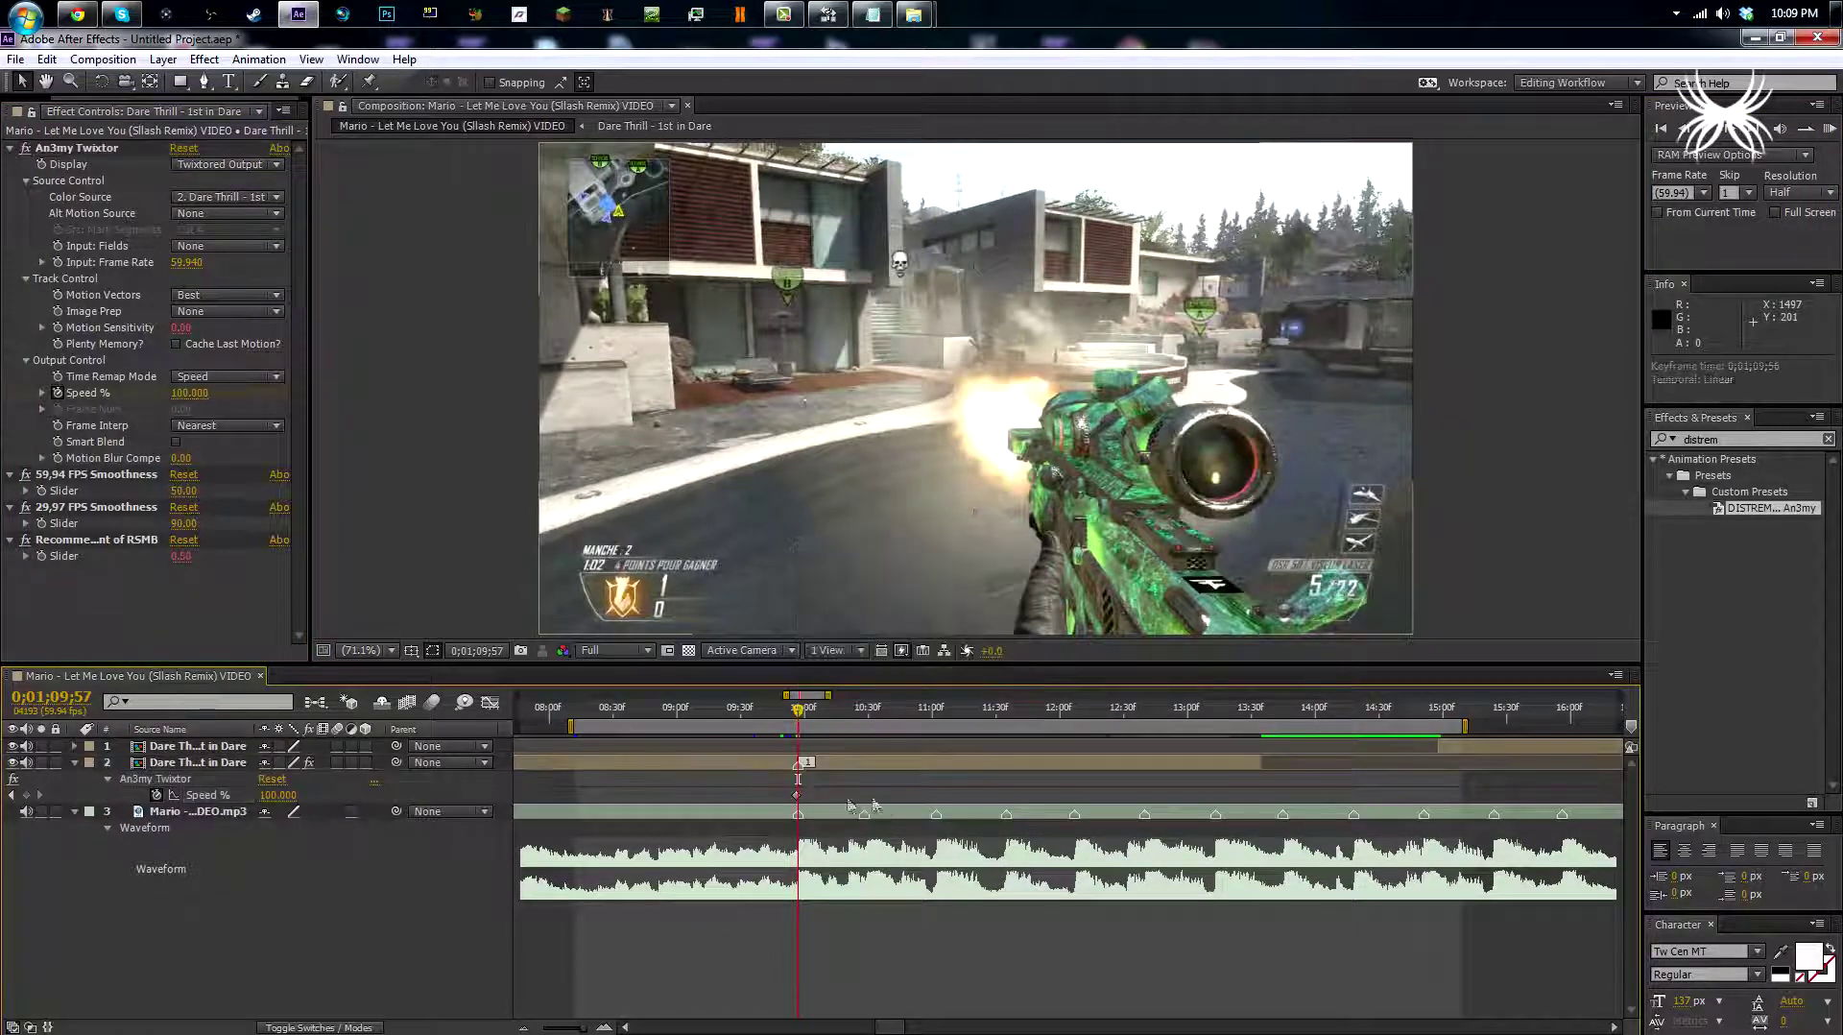
{"action": "right_click", "coordinate": [797, 799]}
{"action": "mouse_move", "coordinate": [873, 781]}
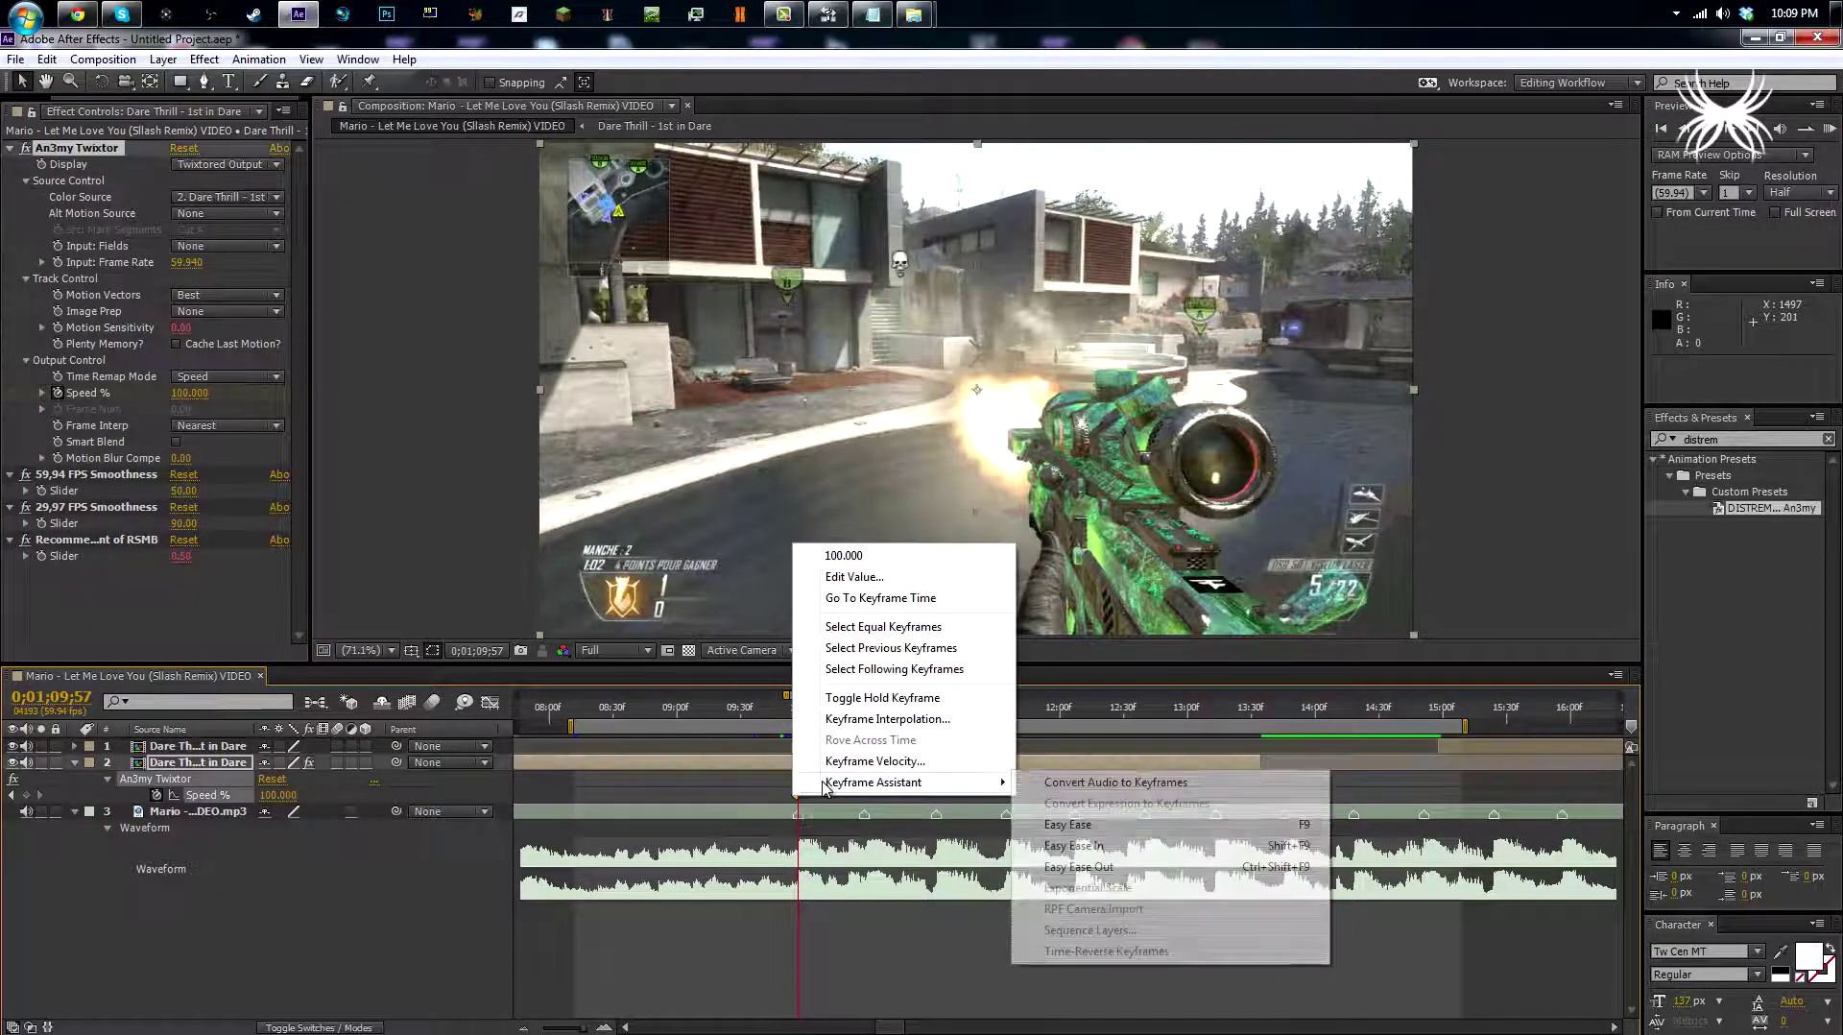
{"action": "left_click", "coordinate": [1095, 822]}
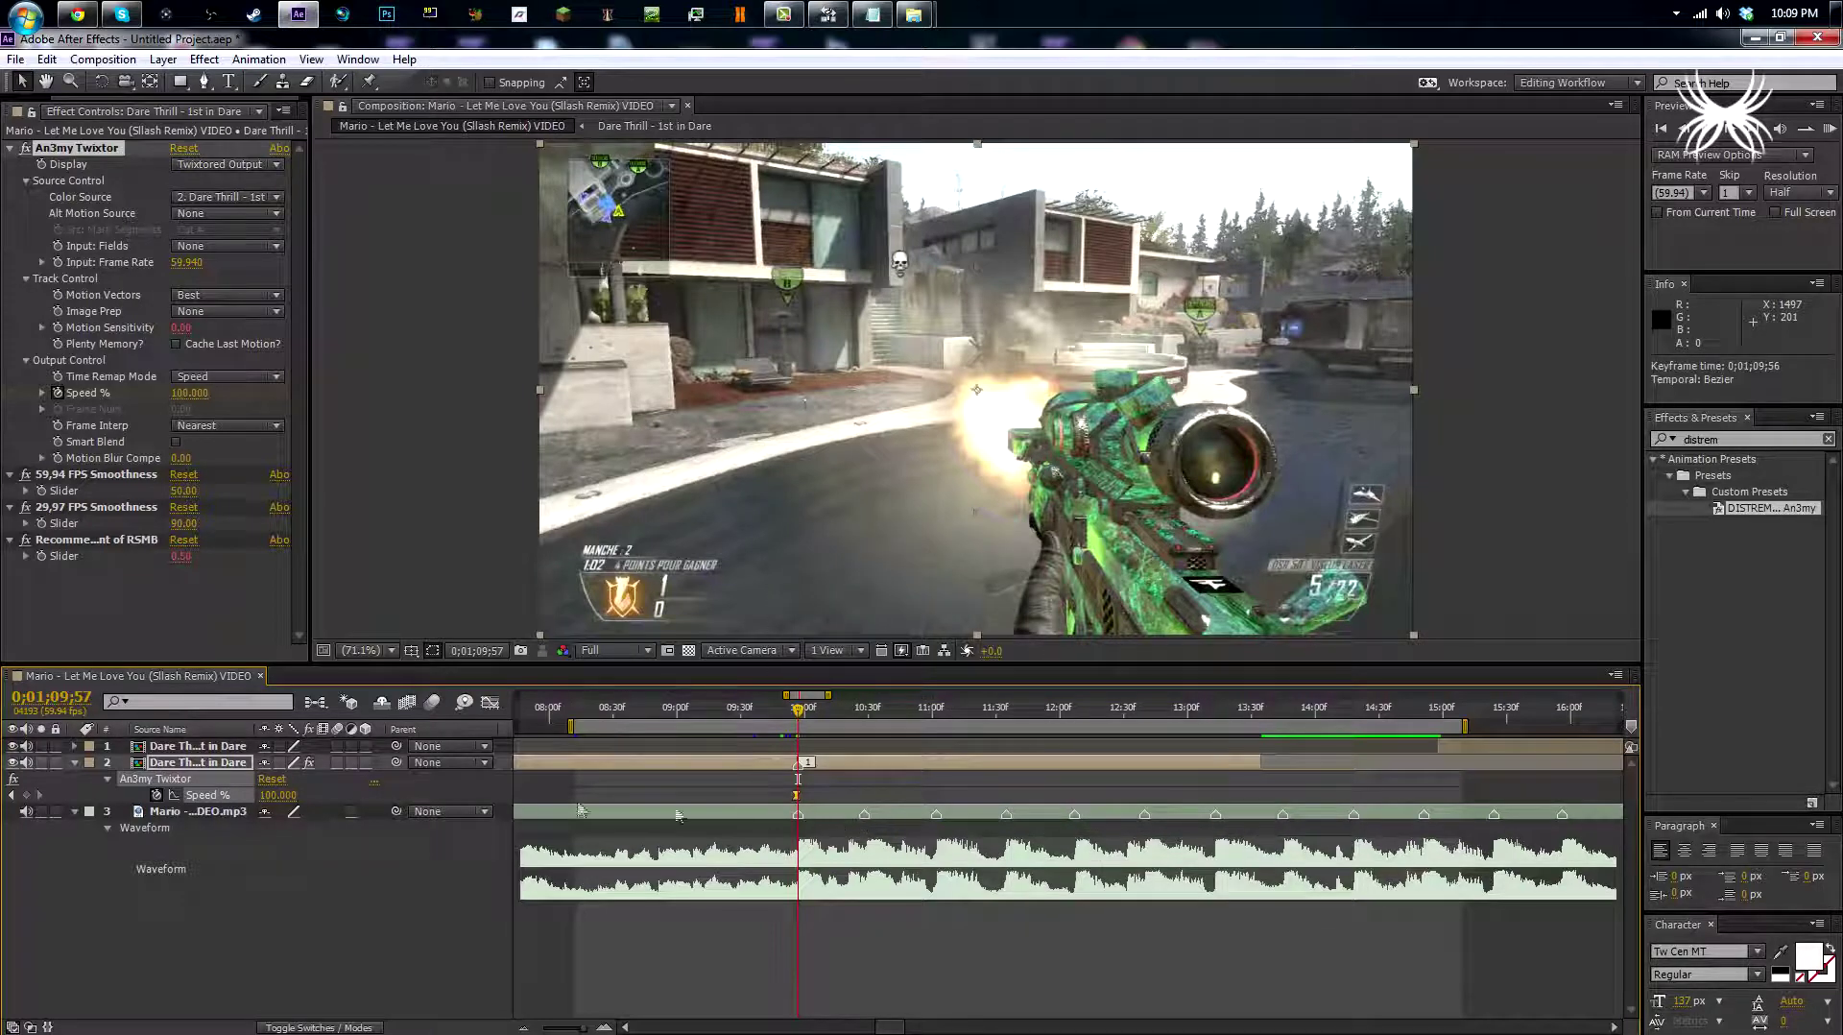
{"action": "left_click", "coordinate": [276, 795]}
{"action": "type", "text": "175"}
{"action": "key", "text": "Return"}
Mute both clip layers' audio and paste the Speed keyframe at about 10;28 and 11;02.
{"action": "key", "text": "ctrl+c"}
{"action": "left_click_drag", "start_coordinate": [27, 761], "coordinate": [26, 746]}
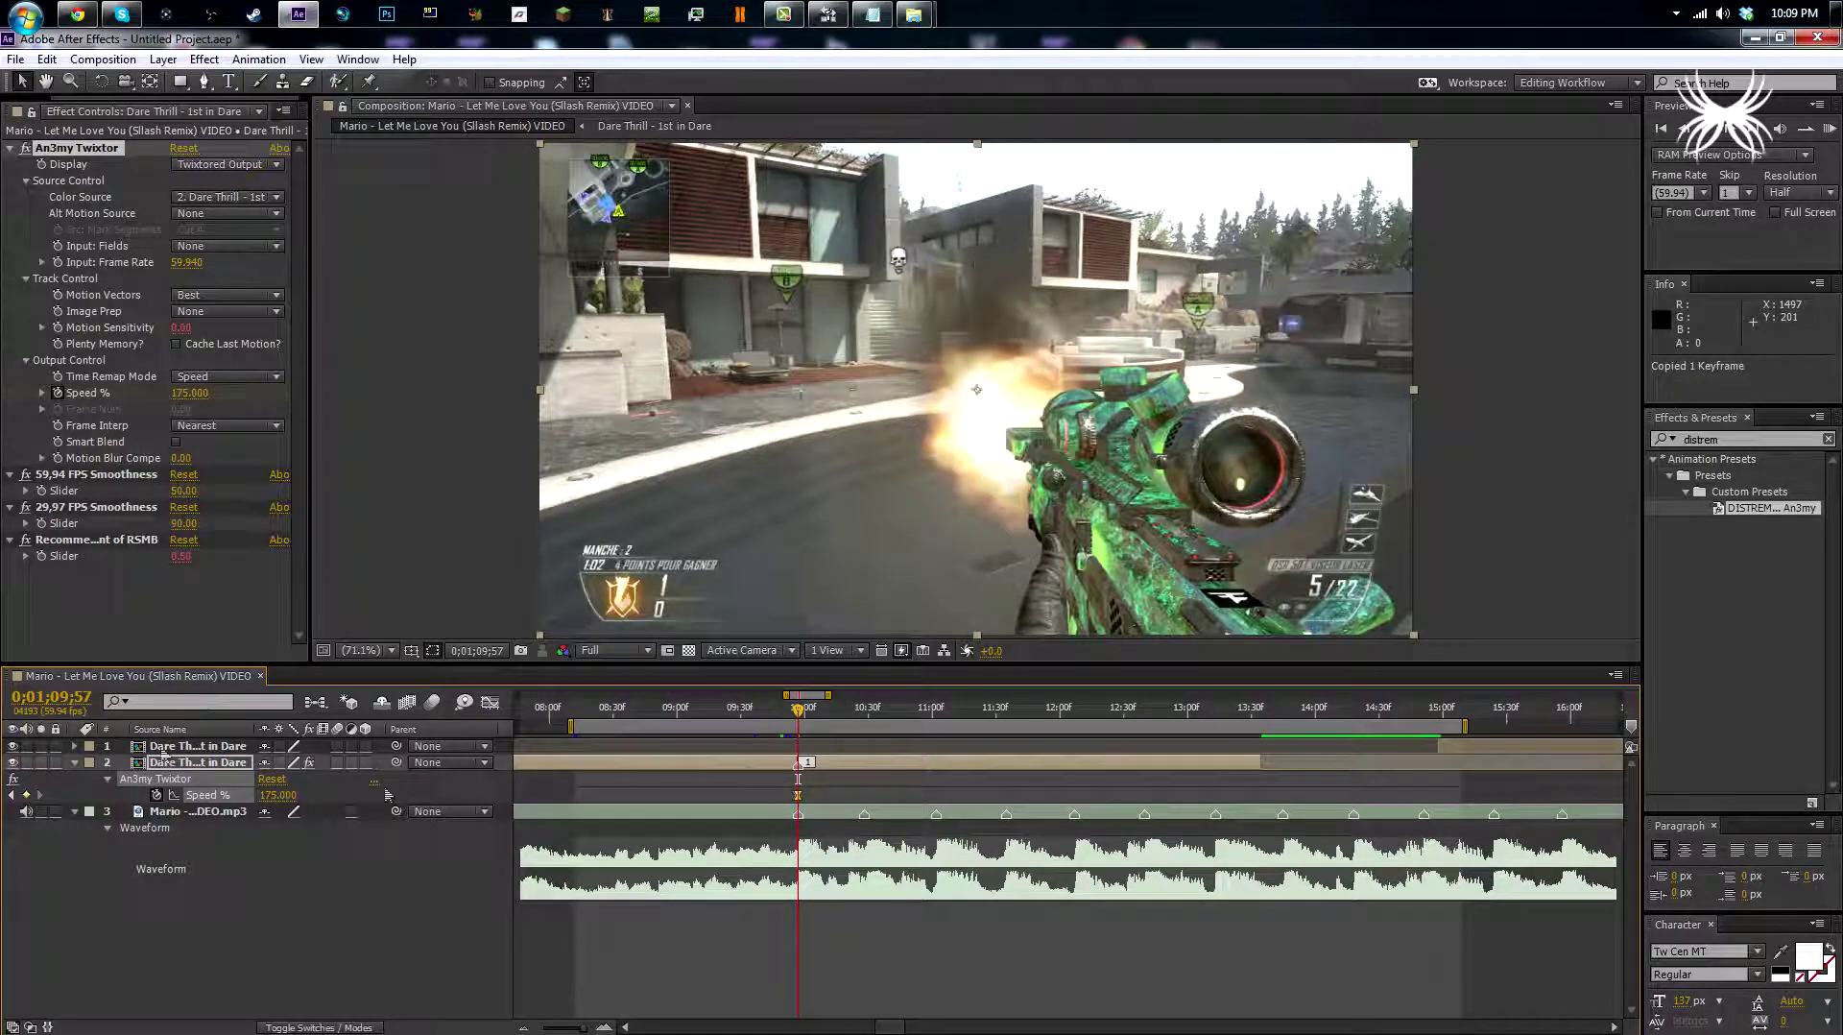
{"action": "left_click", "coordinate": [866, 720]}
{"action": "key", "text": "ctrl+v"}
{"action": "left_click", "coordinate": [934, 715]}
{"action": "key", "text": "ctrl+v"}
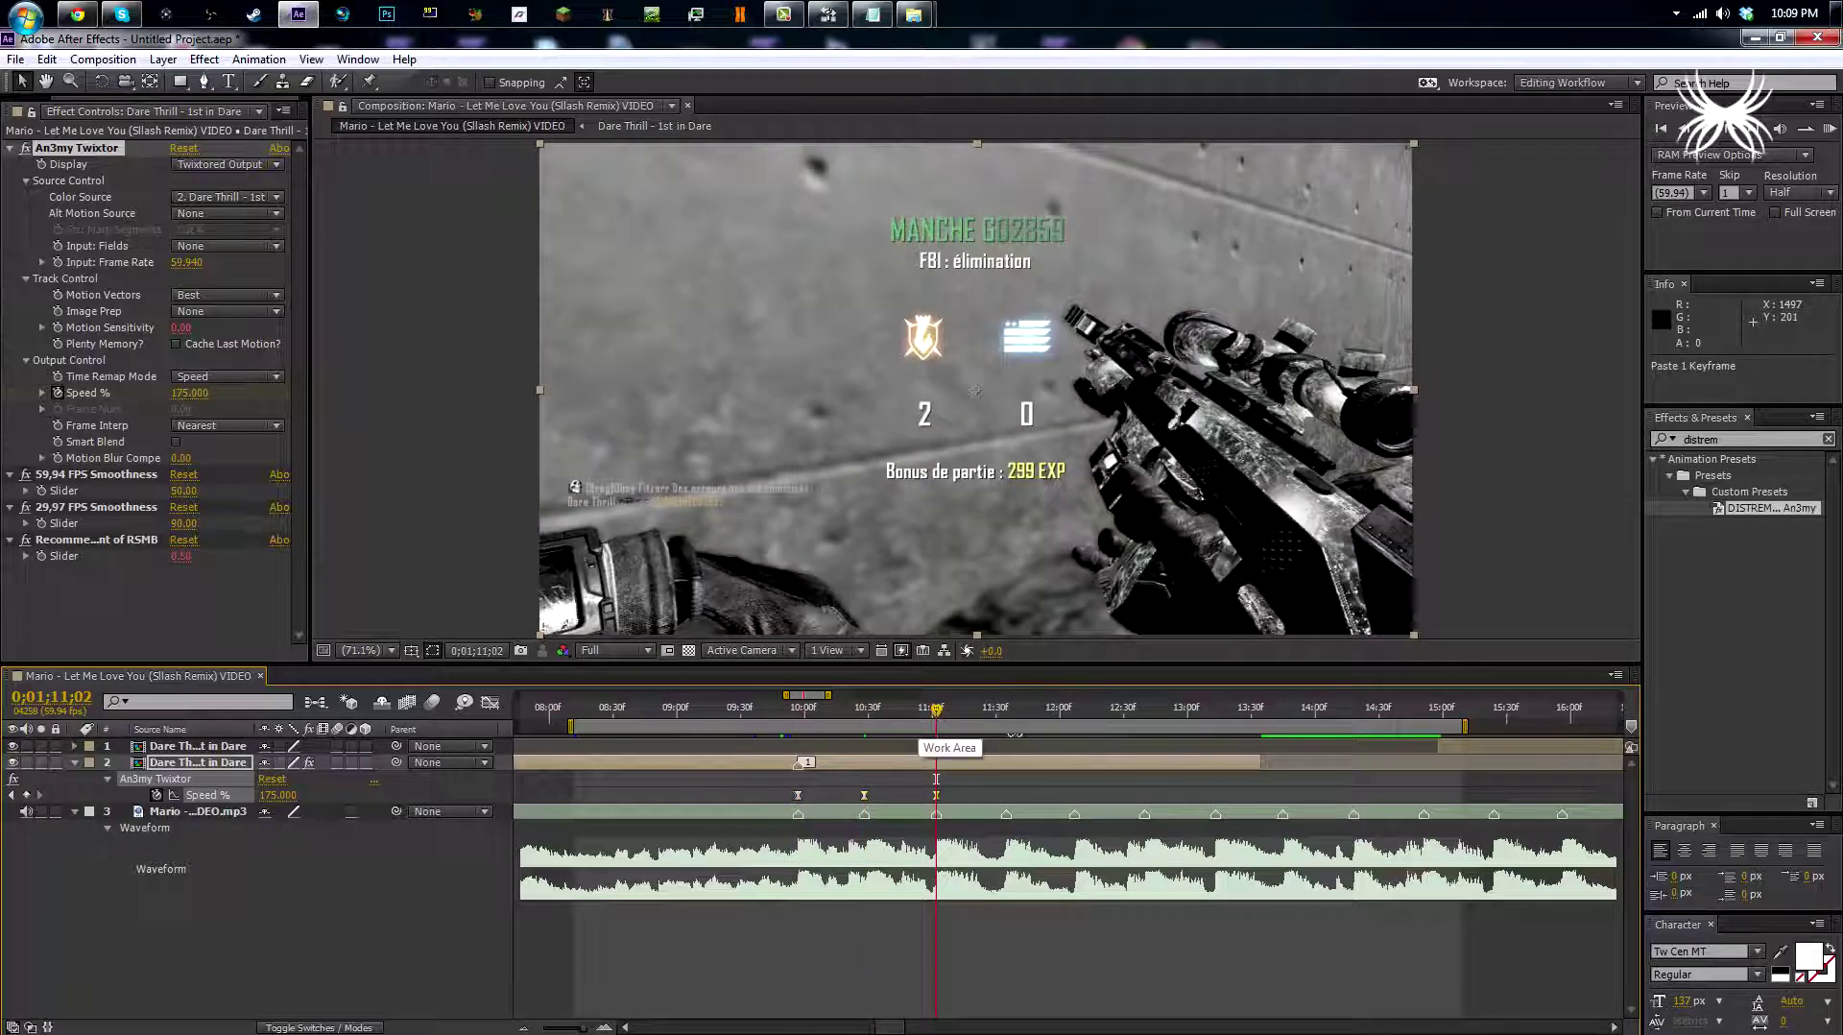
Preview the audio, paste the Speed keyframe at 0;01;11;35, and split the clip there.
{"action": "key", "text": "KP_Decimal"}
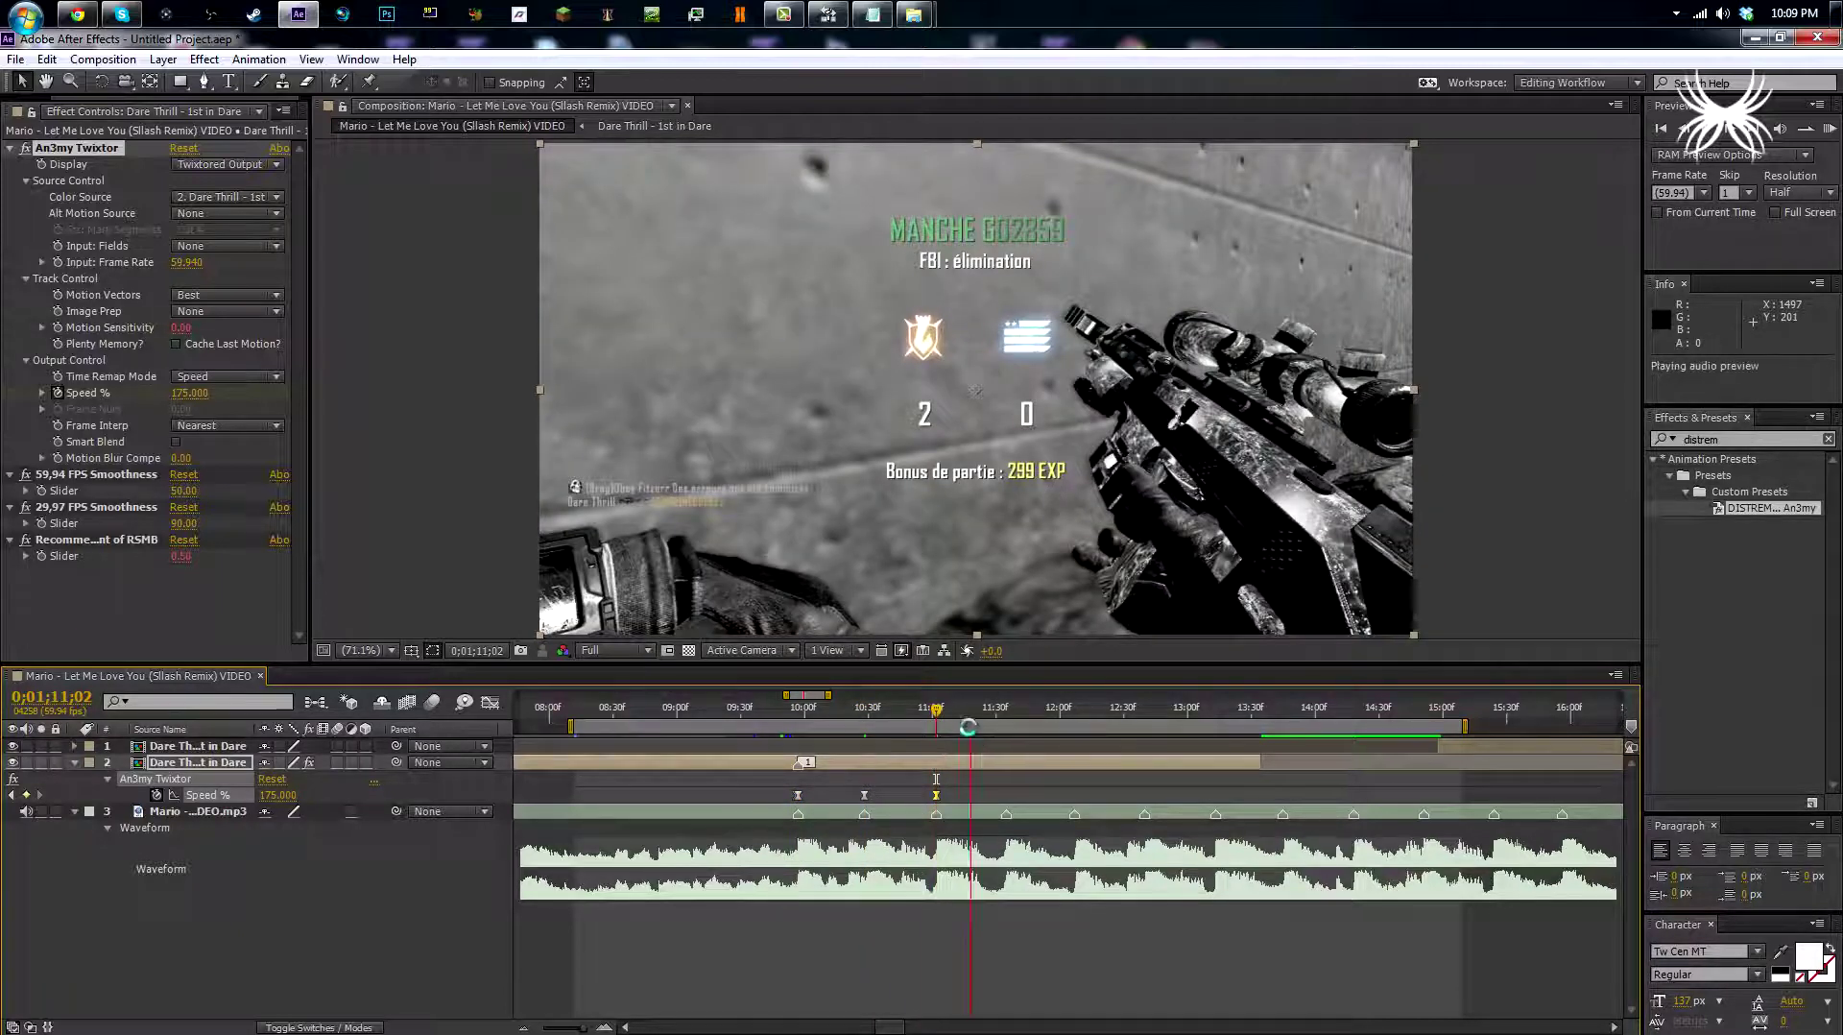
{"action": "left_click", "coordinate": [793, 721]}
{"action": "key", "text": "KP_Decimal"}
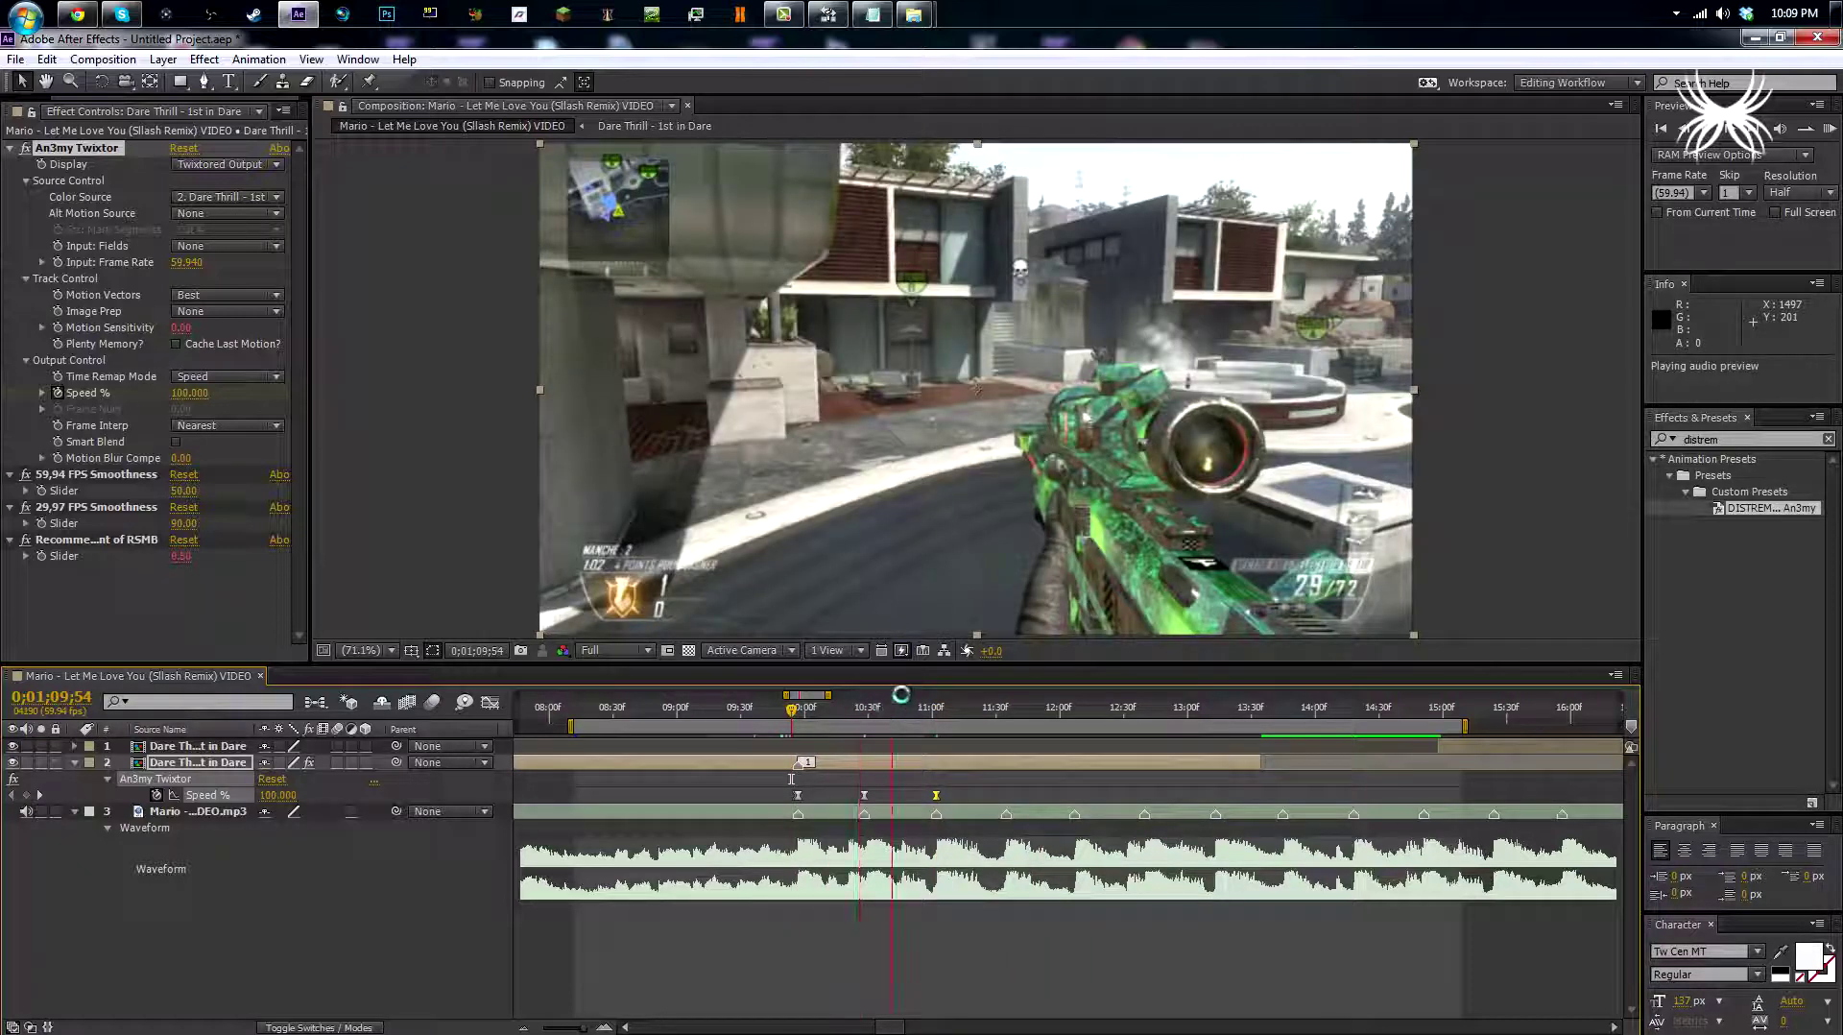
{"action": "left_click", "coordinate": [1007, 716]}
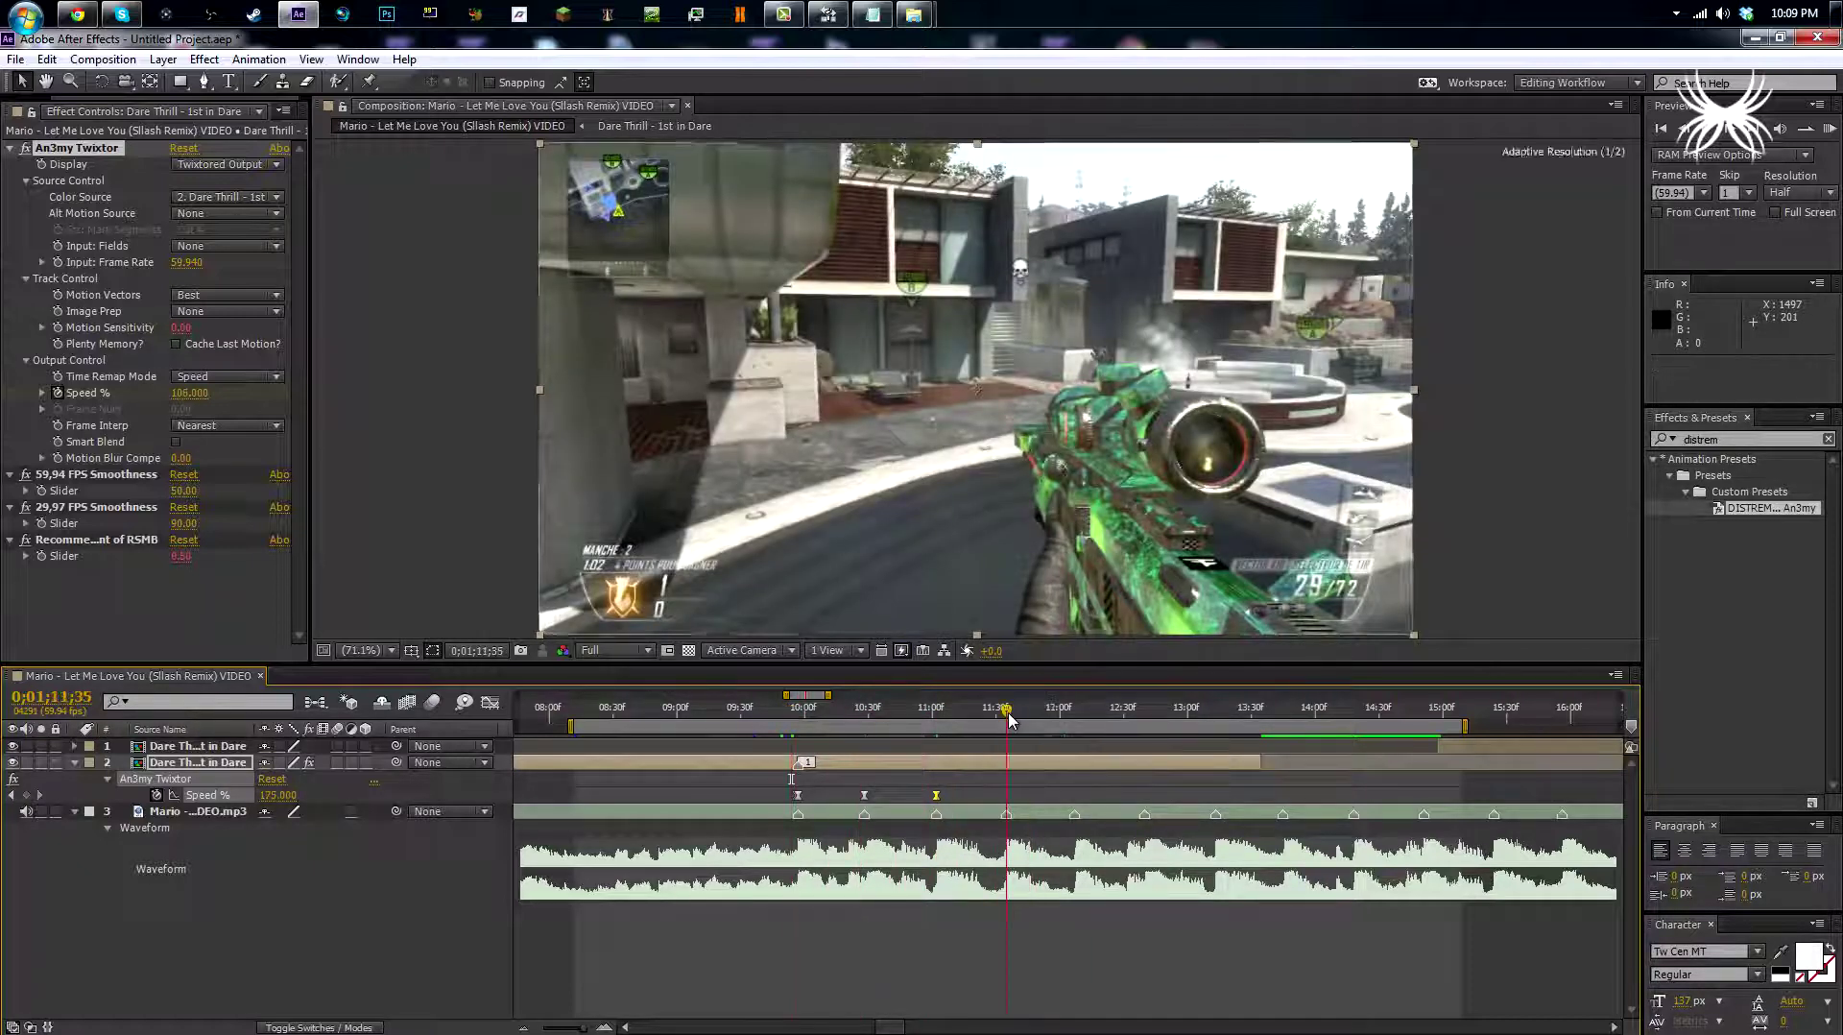
{"action": "key", "text": "ctrl+v"}
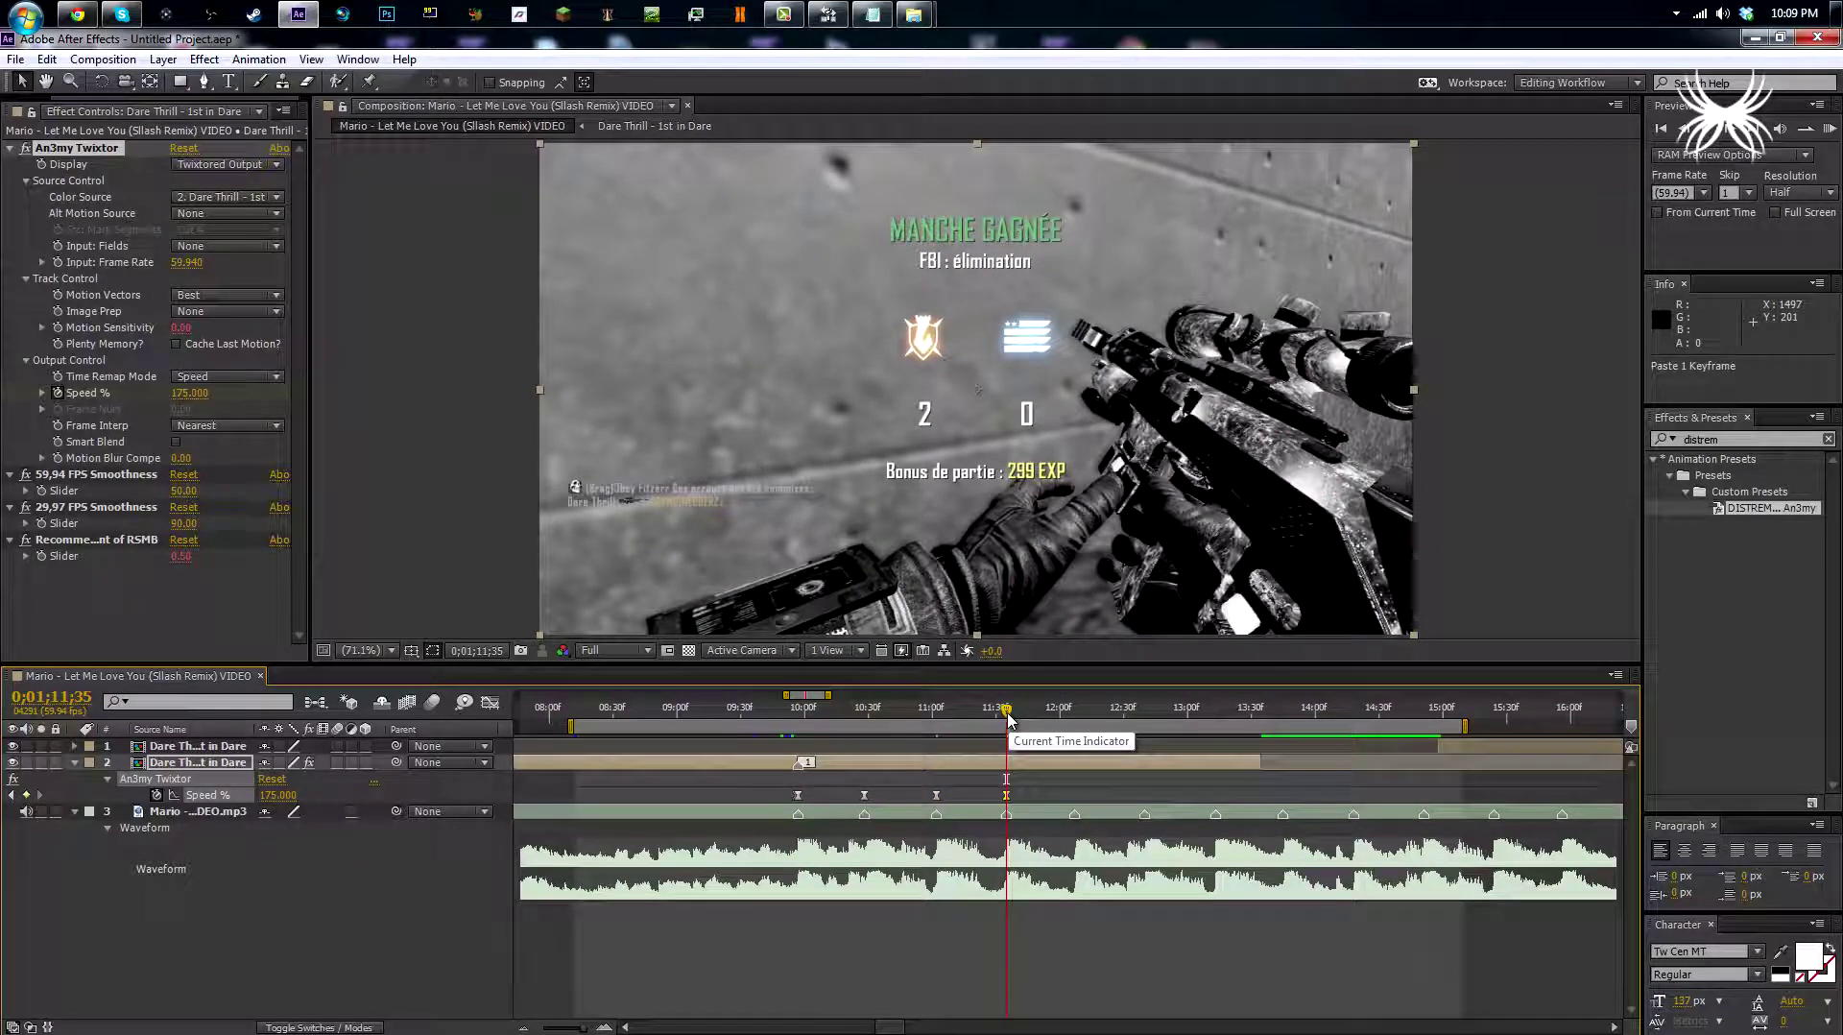
{"action": "left_click", "coordinate": [46, 59]}
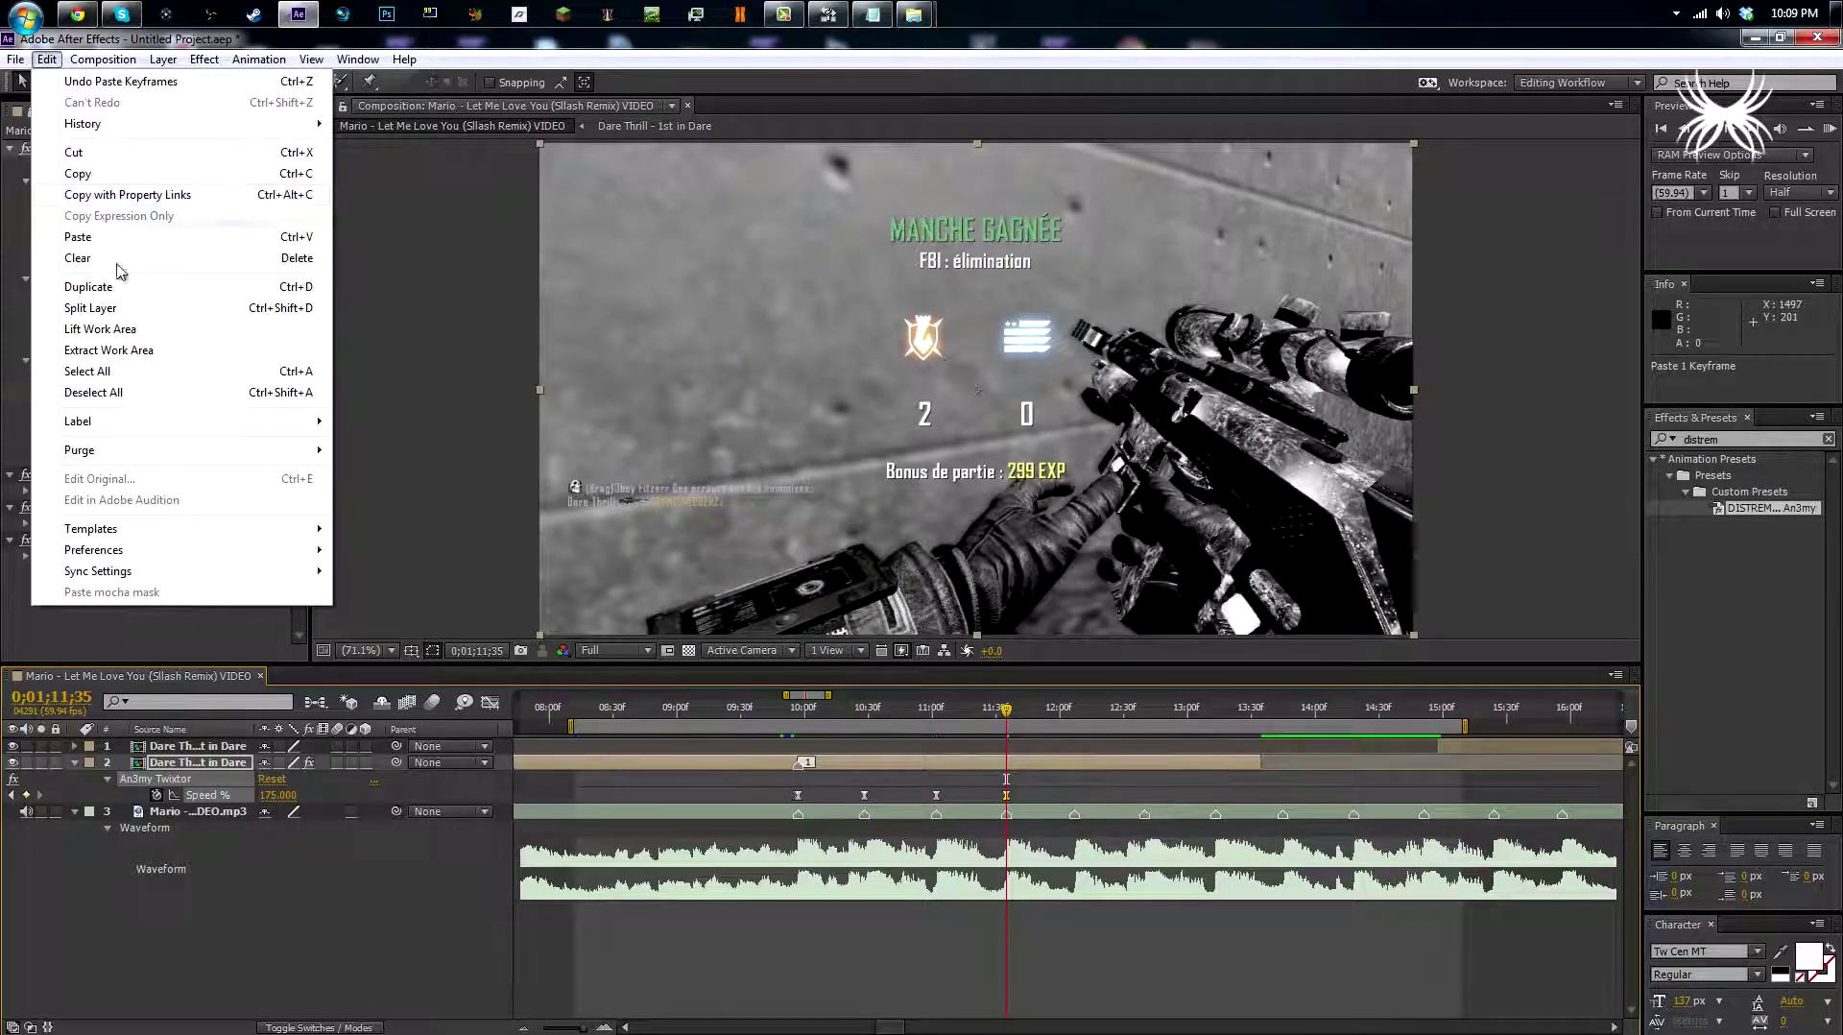
{"action": "left_click", "coordinate": [106, 309]}
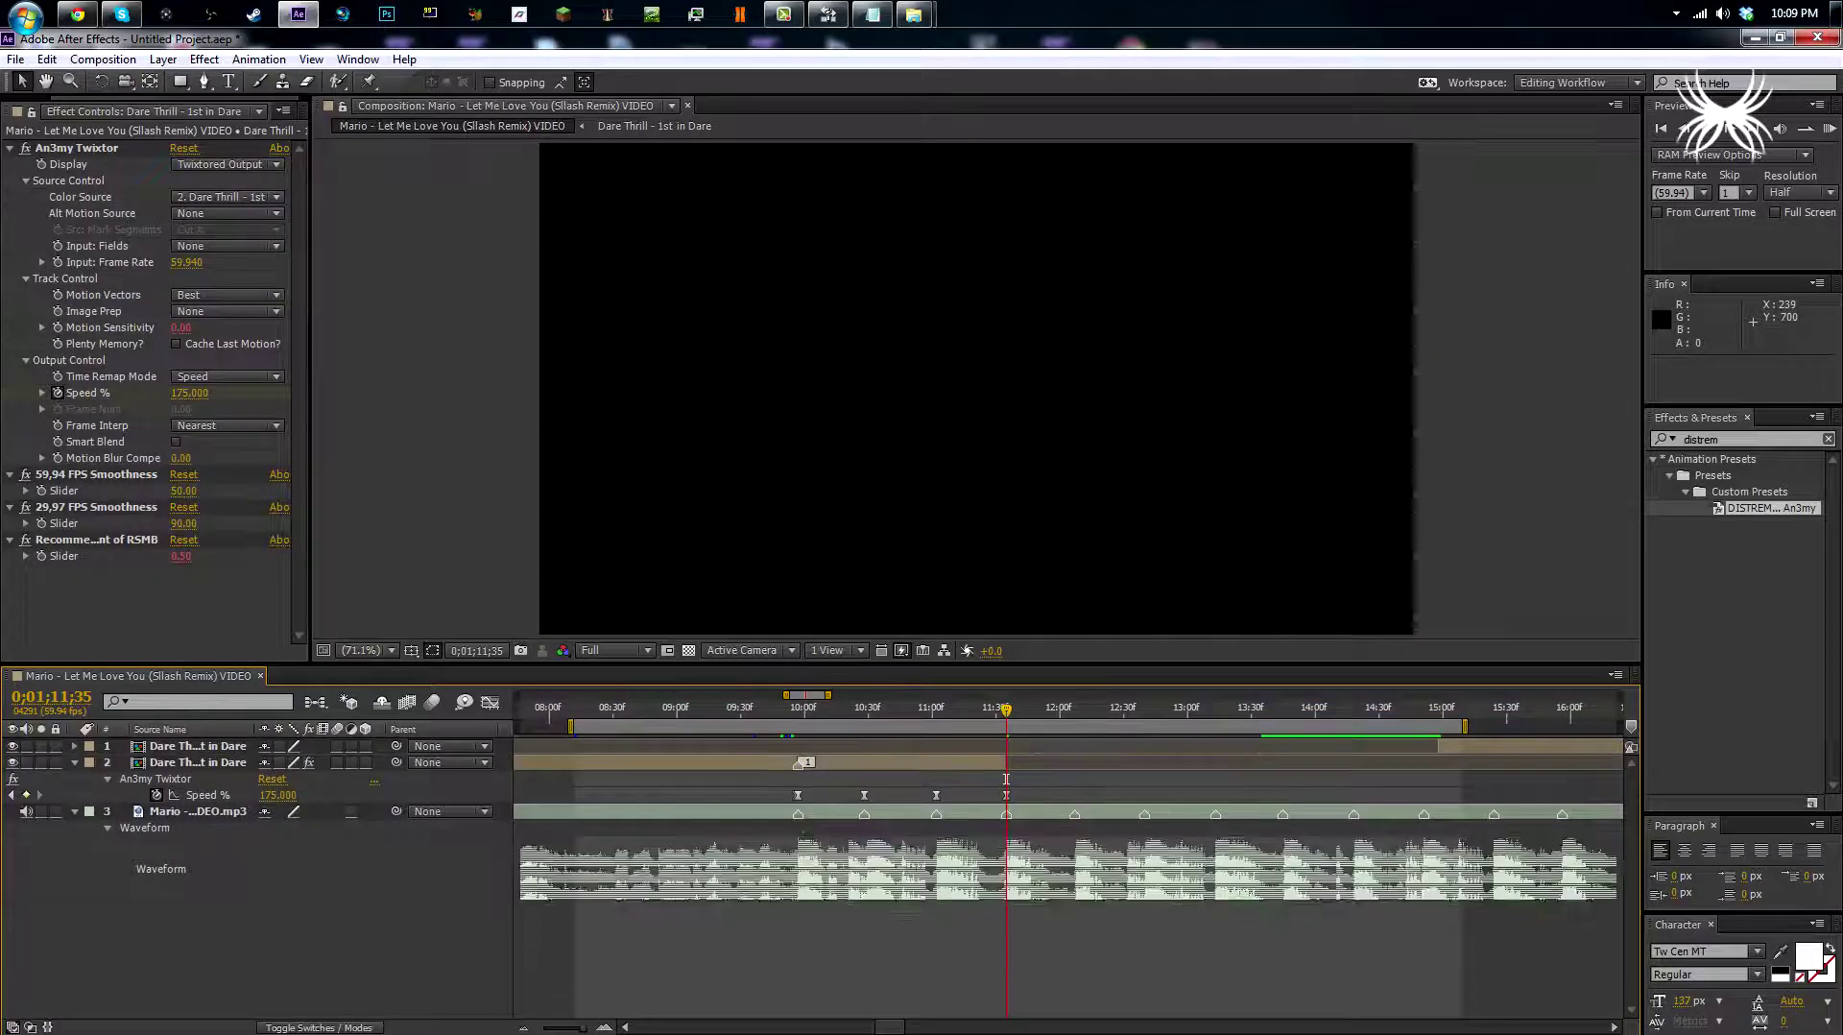
Set Speed % to 50 at 0;01;10;11 and copy that keyframe.
{"action": "left_click", "coordinate": [835, 717]}
{"action": "left_click_drag", "start_coordinate": [835, 720], "coordinate": [827, 717]}
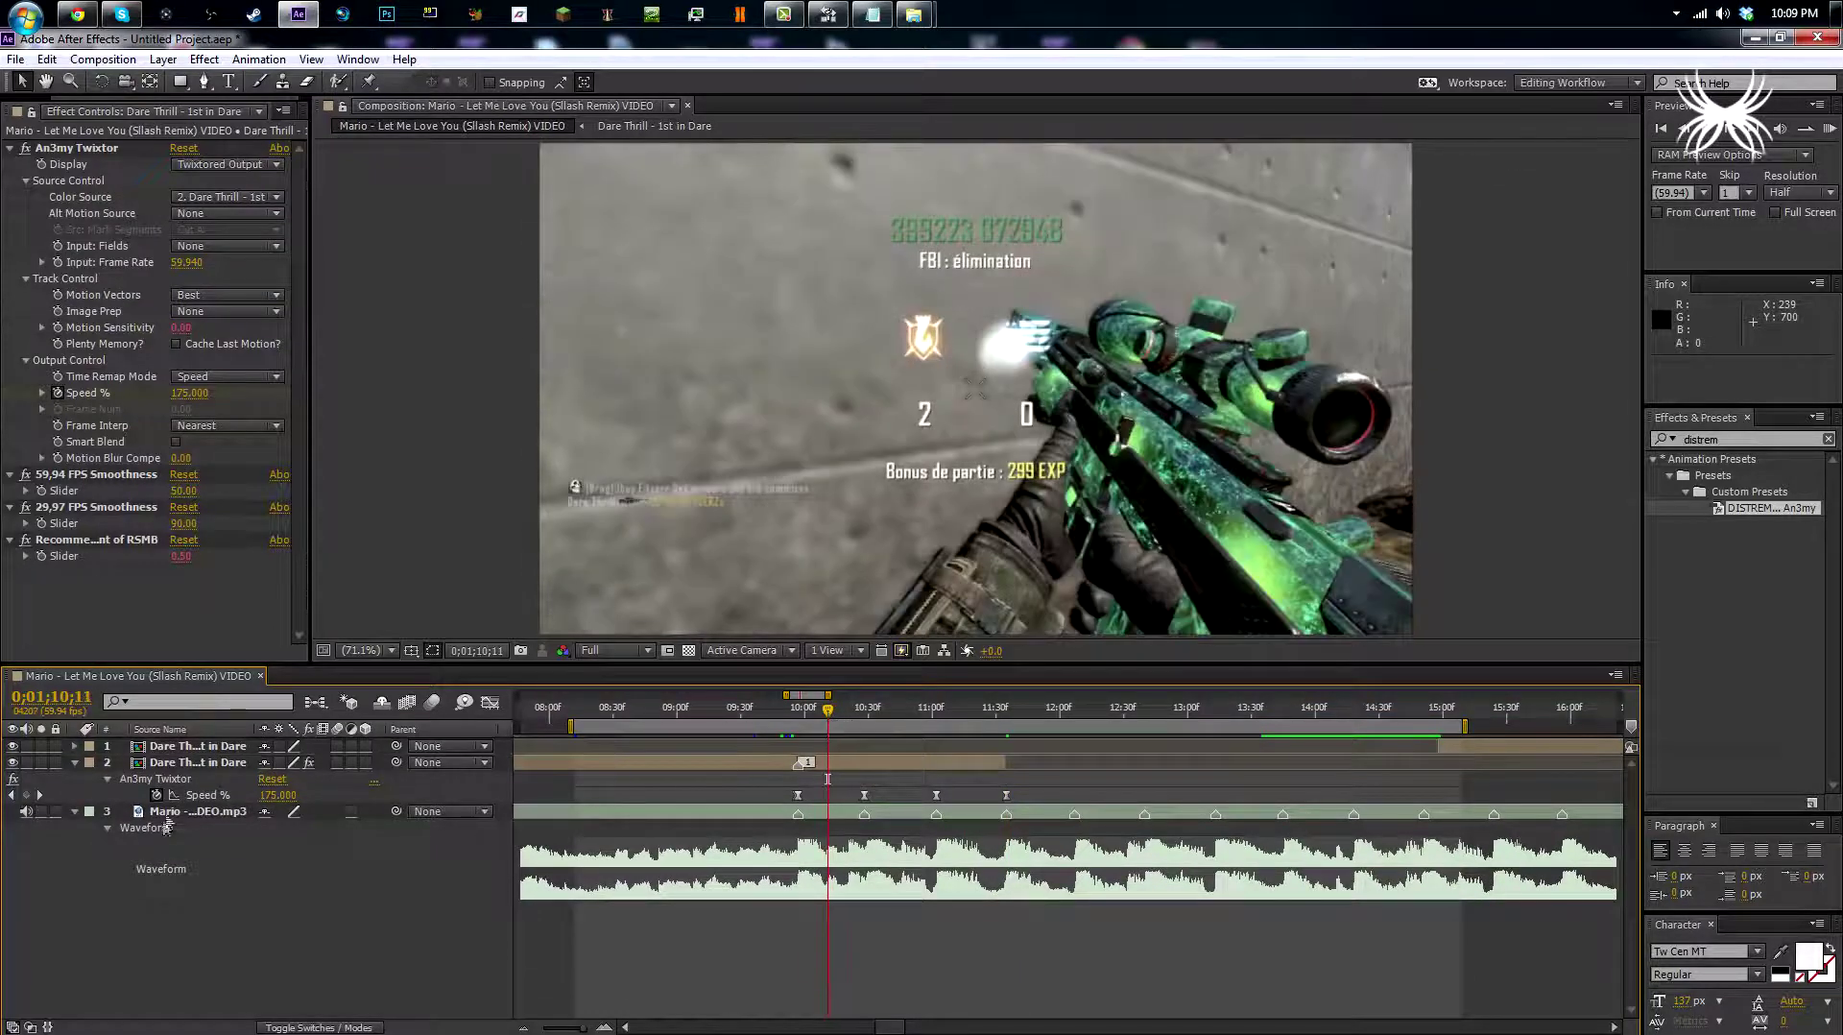
{"action": "left_click", "coordinate": [276, 795]}
{"action": "type", "text": "50"}
{"action": "key", "text": "Return"}
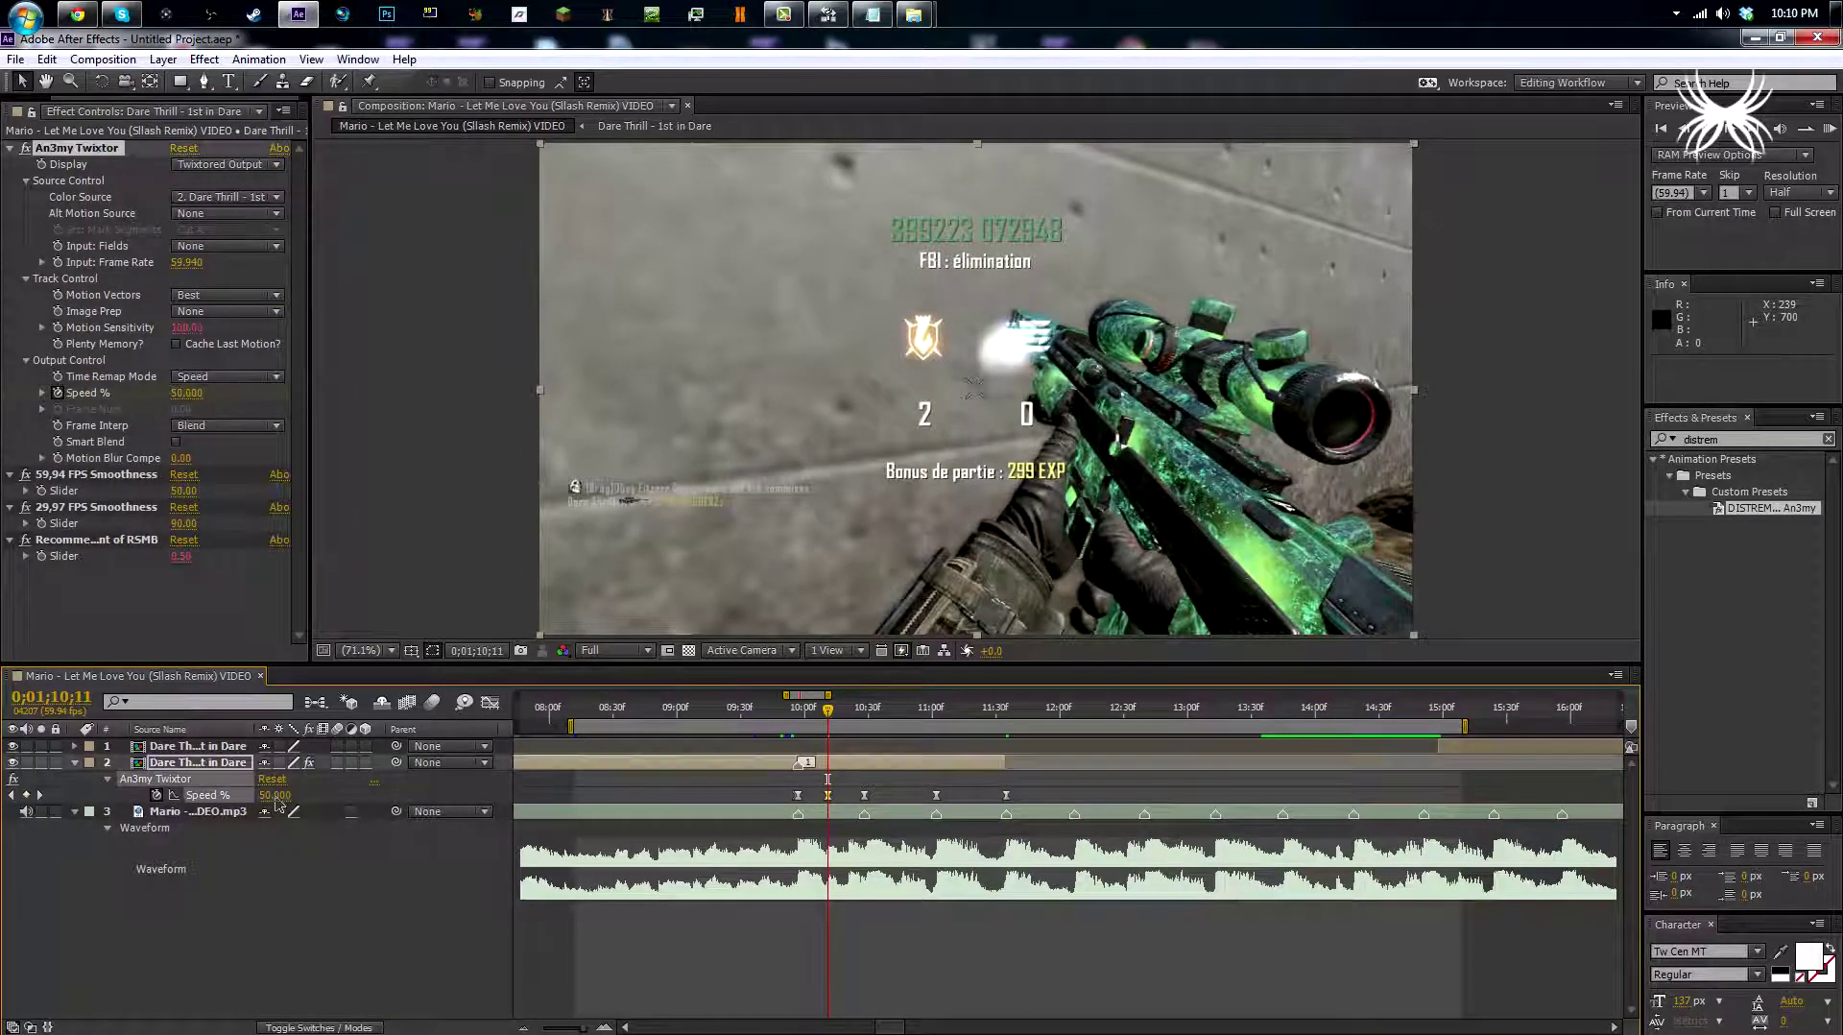
{"action": "key", "text": "ctrl+c"}
Paste the 50% keyframe at 10;44 and 11;20, select all Speed keyframes, and open the Graph Editor.
{"action": "left_click", "coordinate": [900, 720]}
{"action": "key", "text": "ctrl+v"}
{"action": "left_click", "coordinate": [968, 722]}
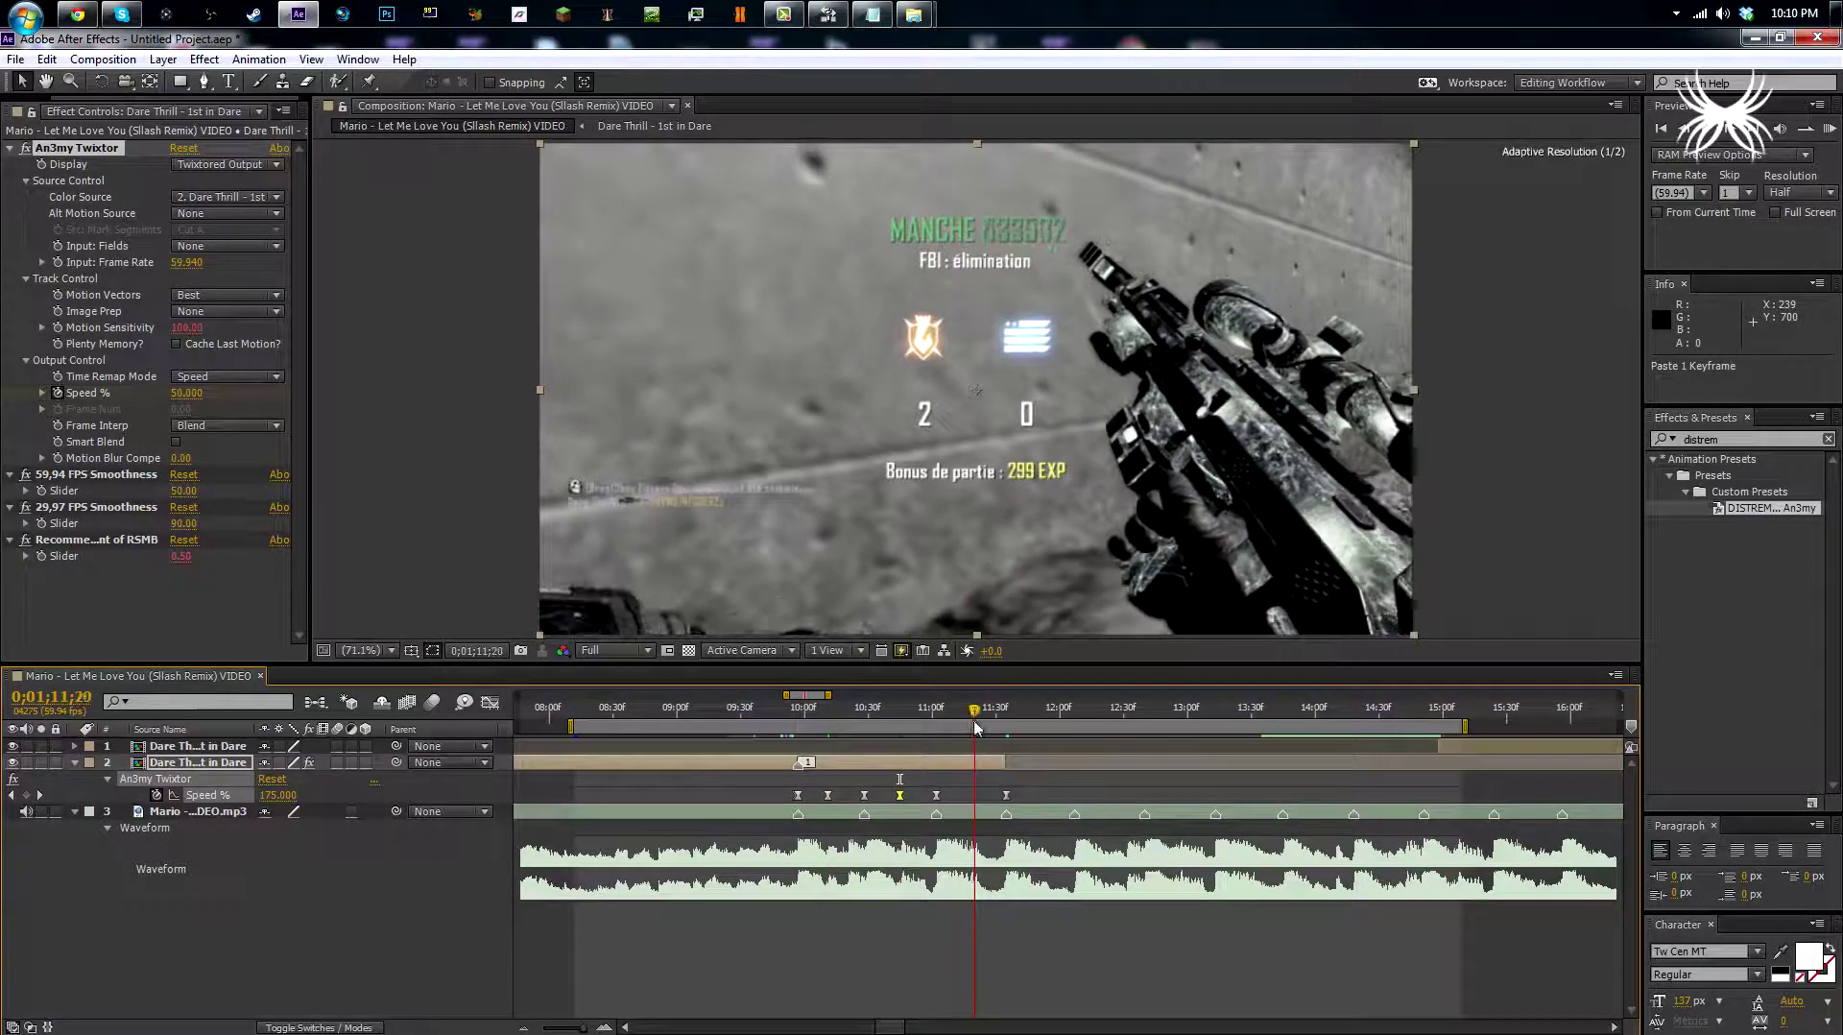
{"action": "left_click", "coordinate": [974, 722]}
{"action": "key", "text": "ctrl+v"}
{"action": "left_click", "coordinate": [974, 796]}
{"action": "left_click_drag", "start_coordinate": [975, 796], "coordinate": [753, 814]}
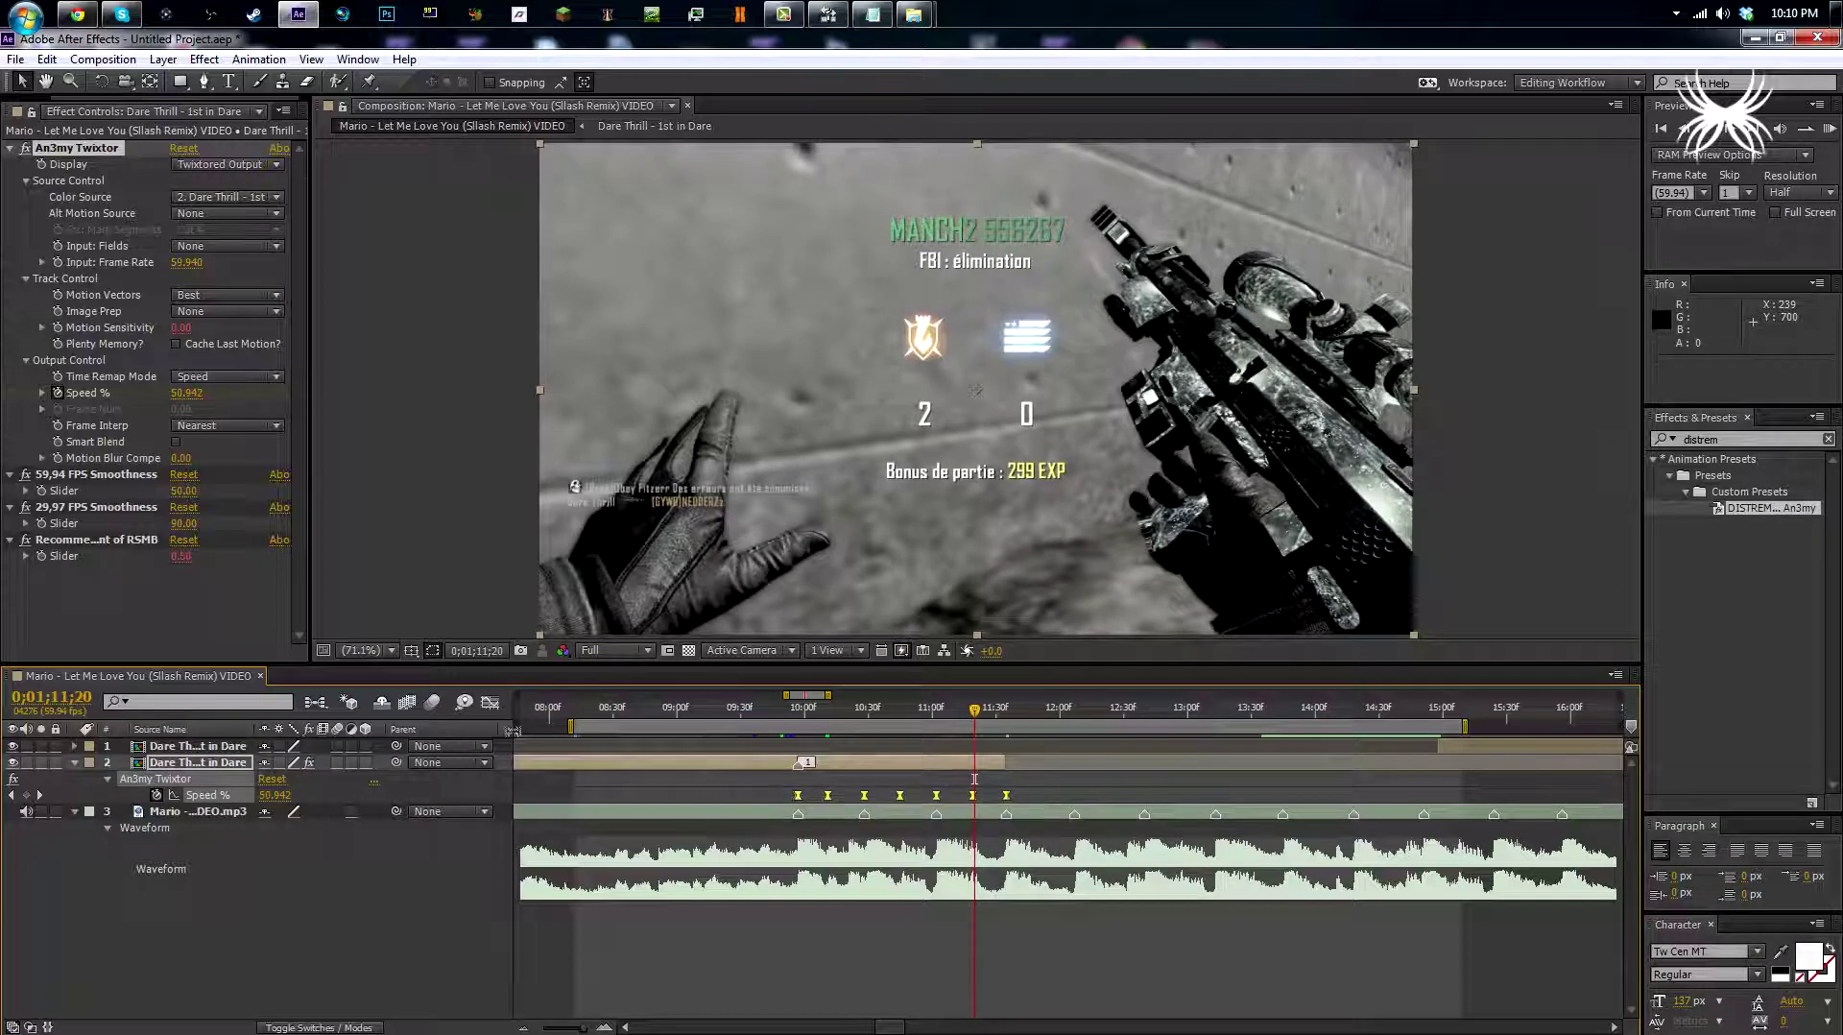
{"action": "left_click", "coordinate": [490, 704]}
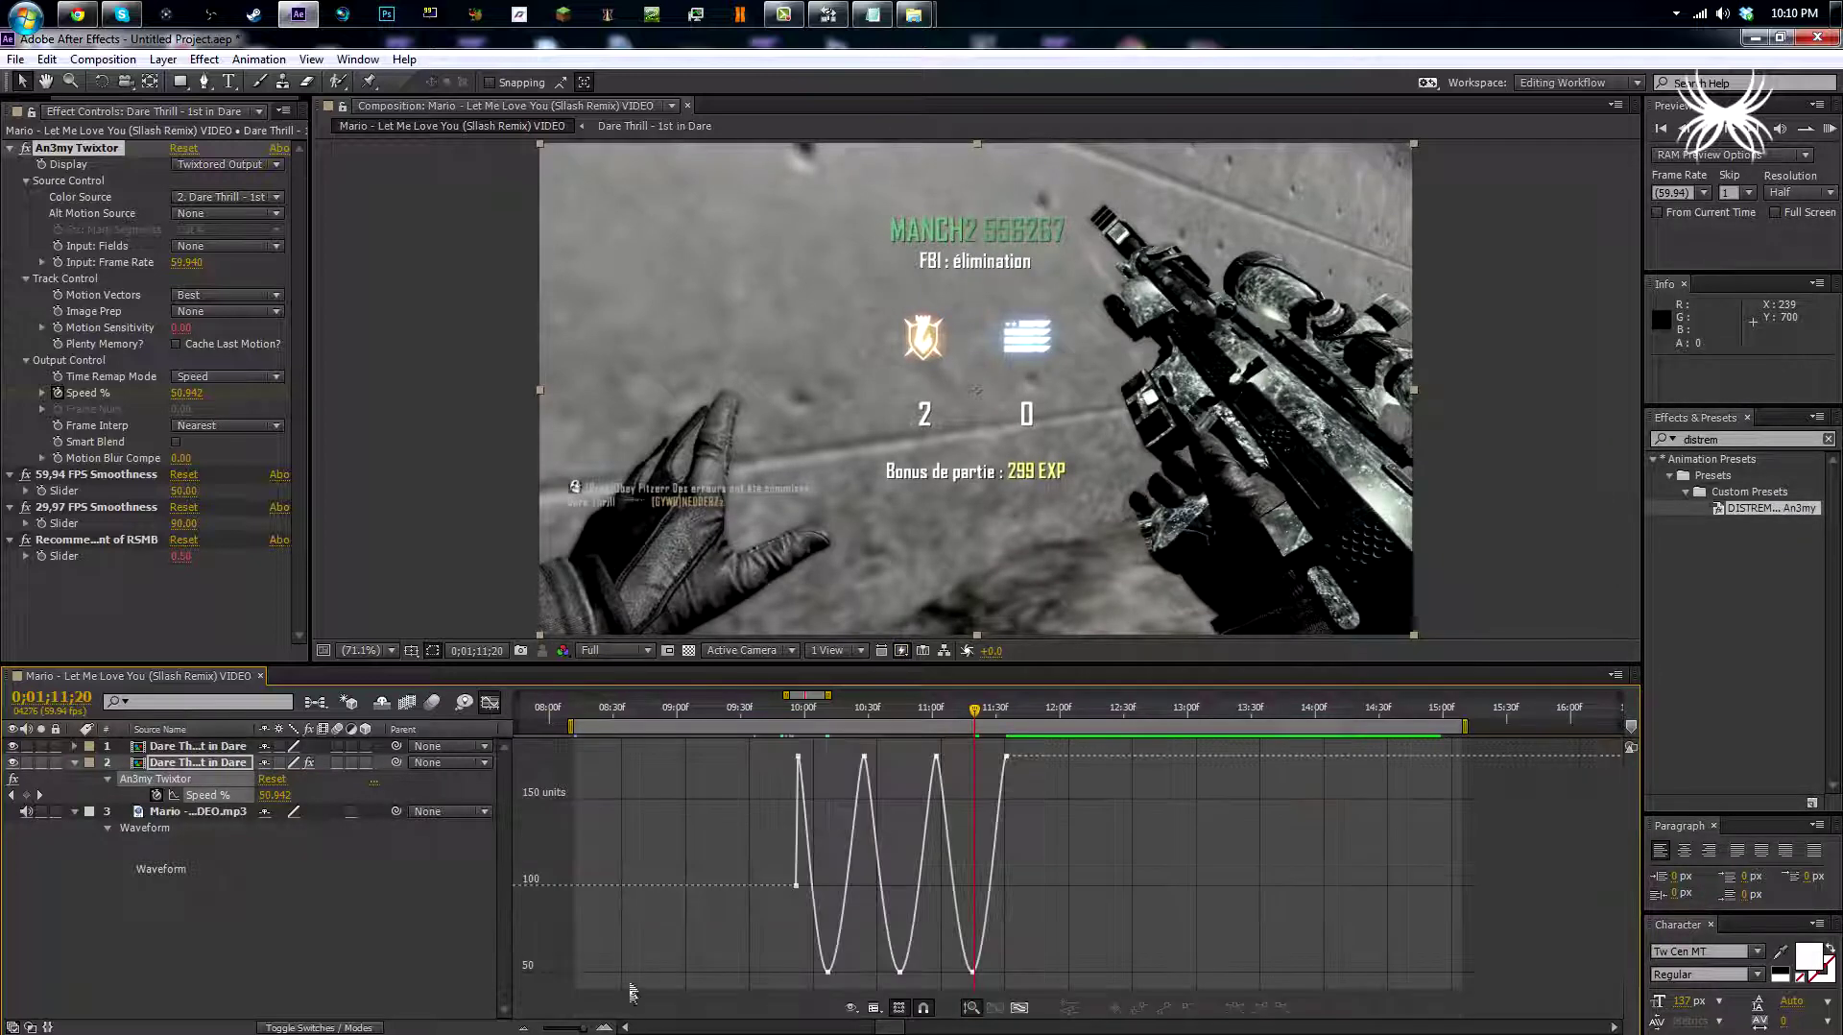
Zoom into the Speed % graph and drag Bezier handles outward to widen the 50% dips.
{"action": "left_click", "coordinate": [605, 1027]}
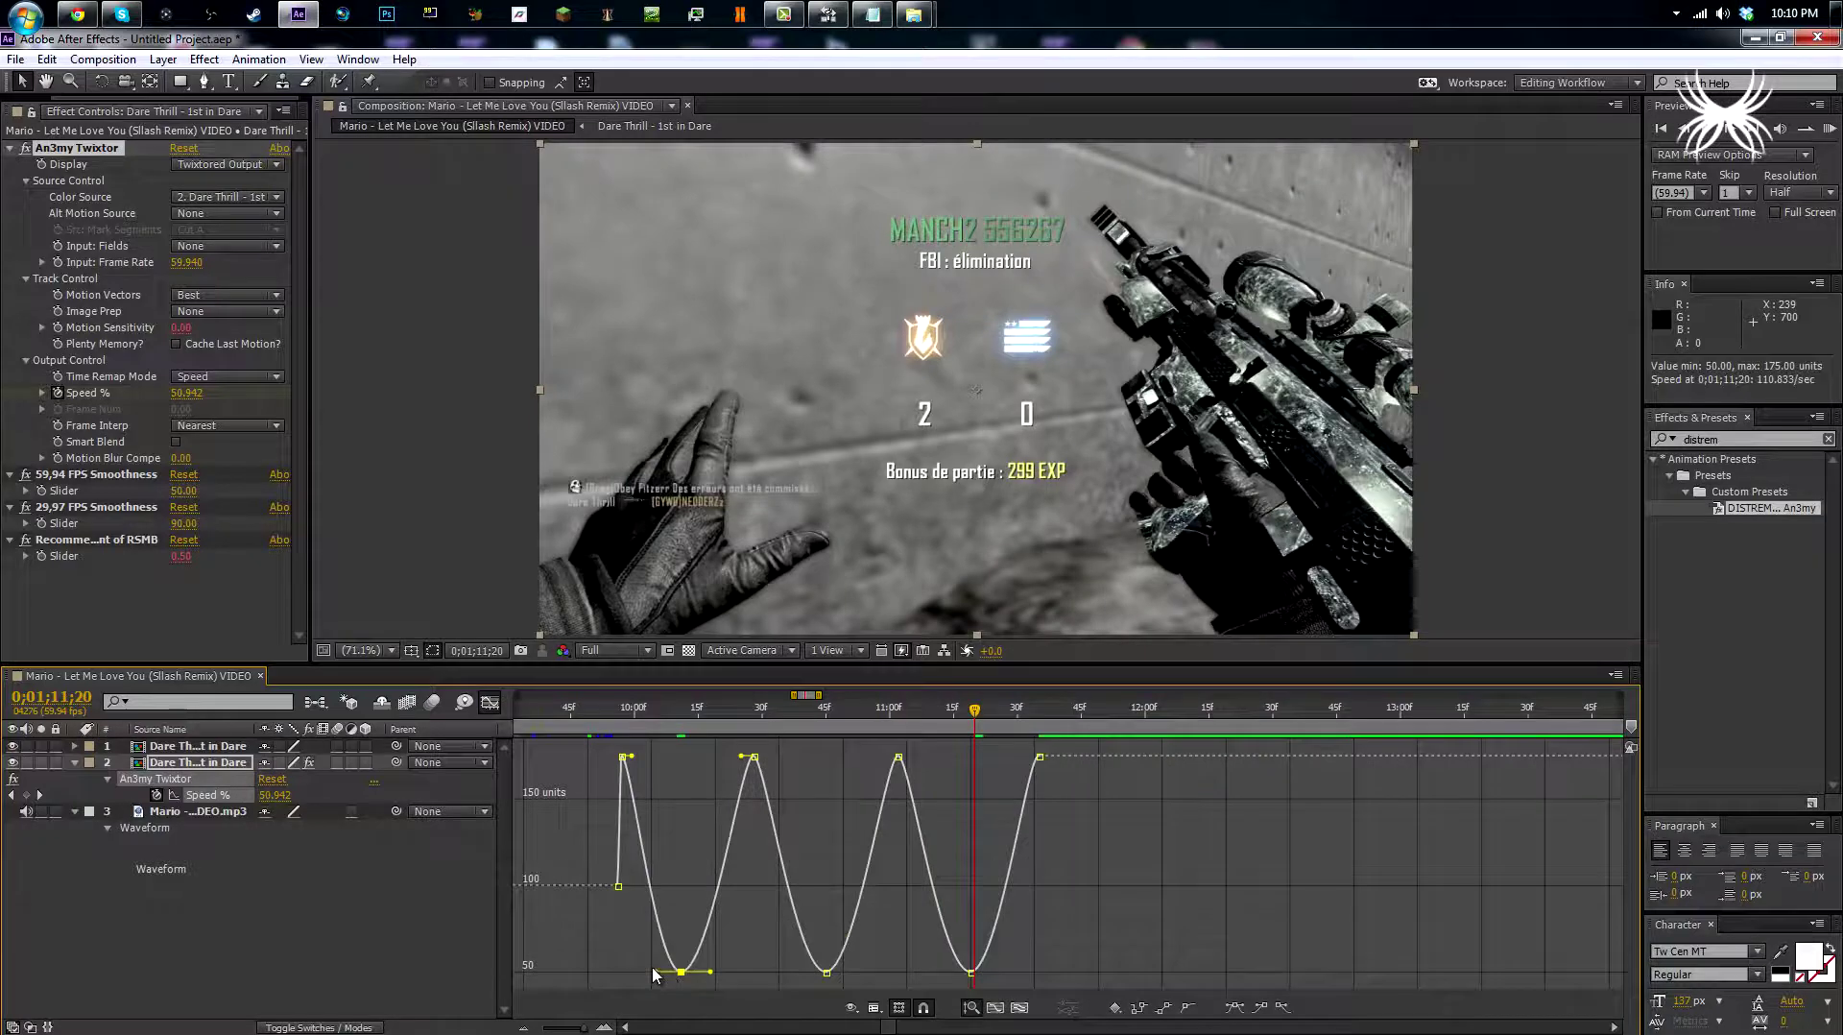
{"action": "left_click_drag", "start_coordinate": [605, 745], "coordinate": [686, 980]}
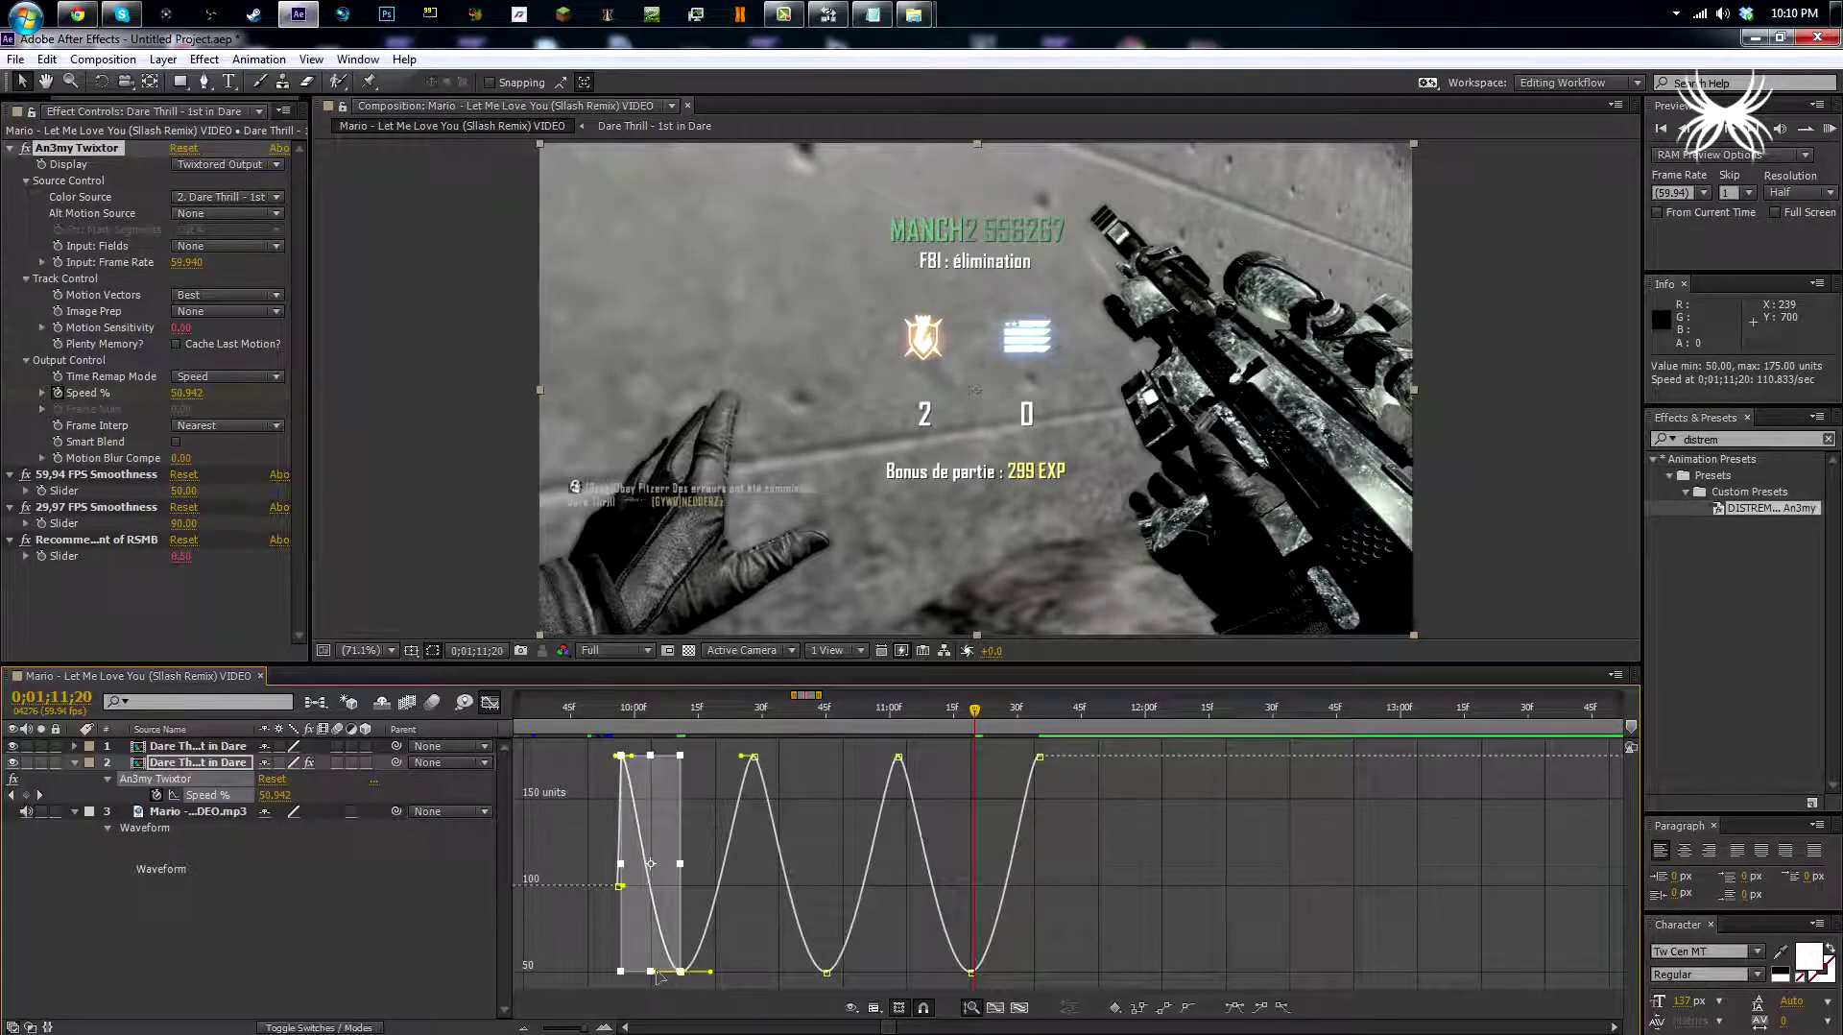
{"action": "left_click_drag", "start_coordinate": [710, 972], "coordinate": [730, 970]}
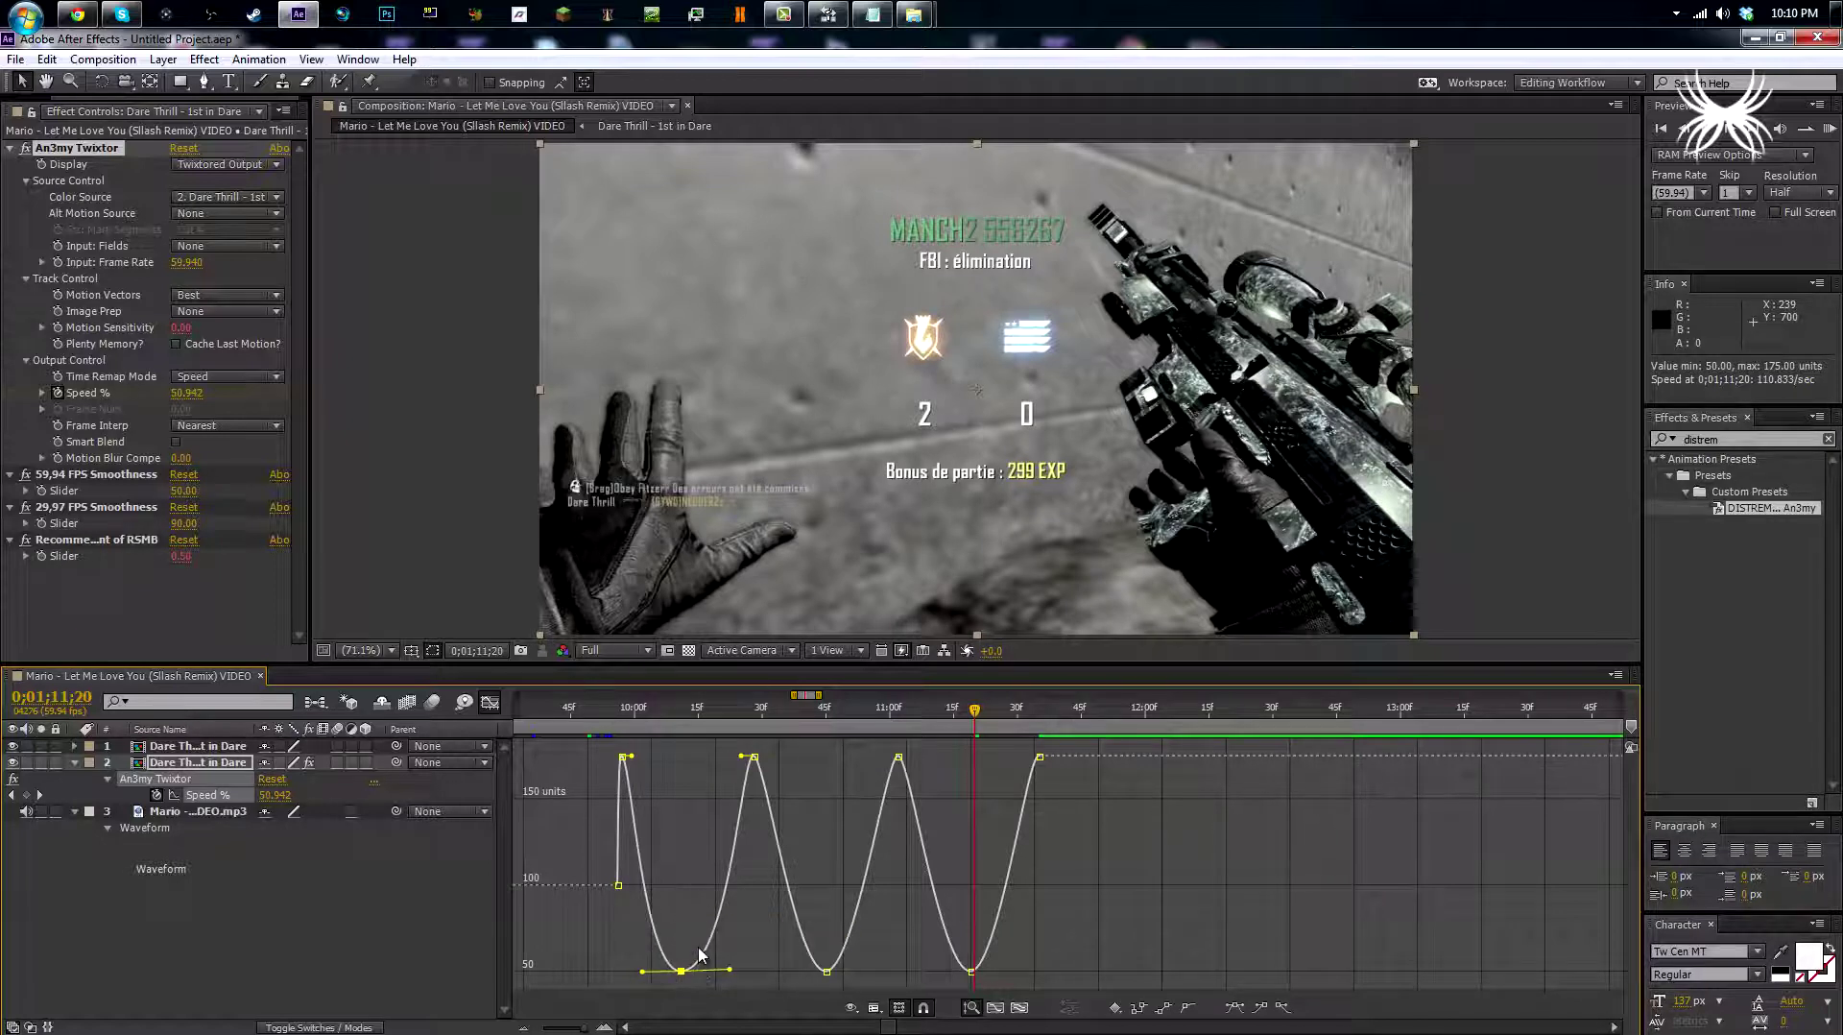
{"action": "left_click", "coordinate": [825, 971]}
{"action": "left_click_drag", "start_coordinate": [795, 973], "coordinate": [1016, 969]}
{"action": "left_click", "coordinate": [970, 971]}
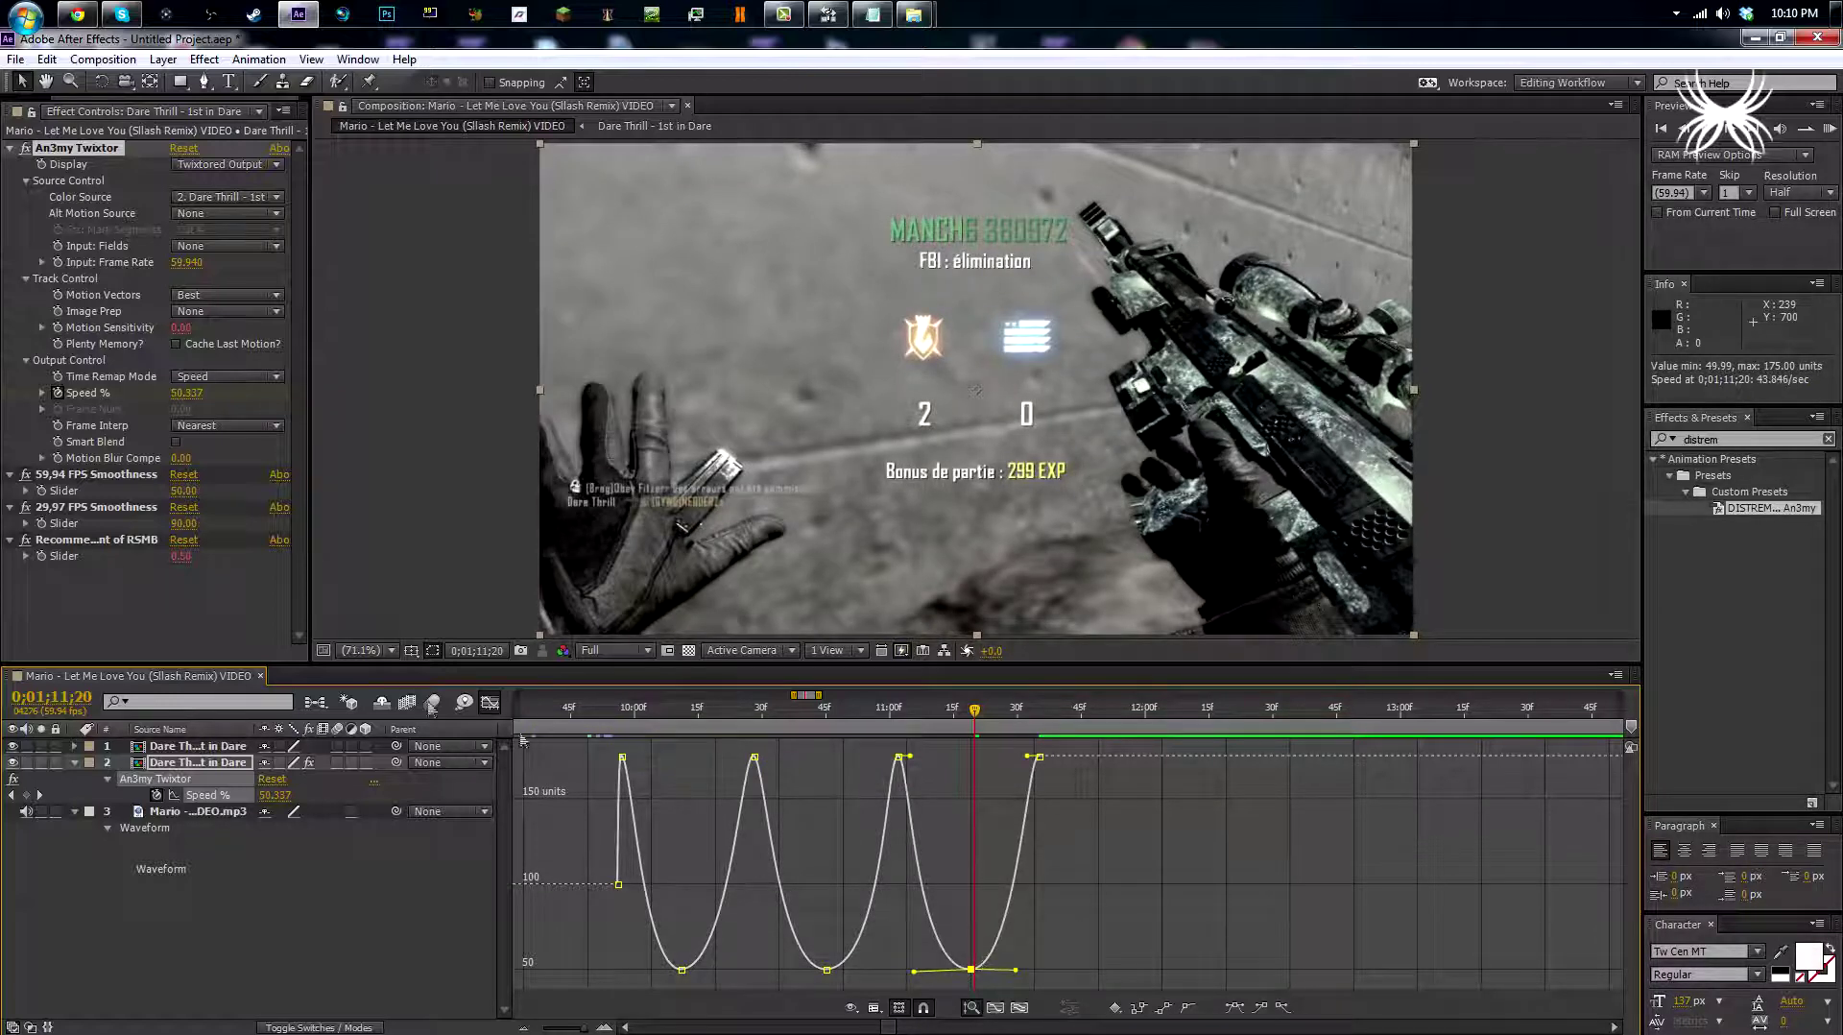
Back in the layer view, set the work area from 0;01;09;11 to 0;01;11;43.
{"action": "left_click", "coordinate": [490, 702]}
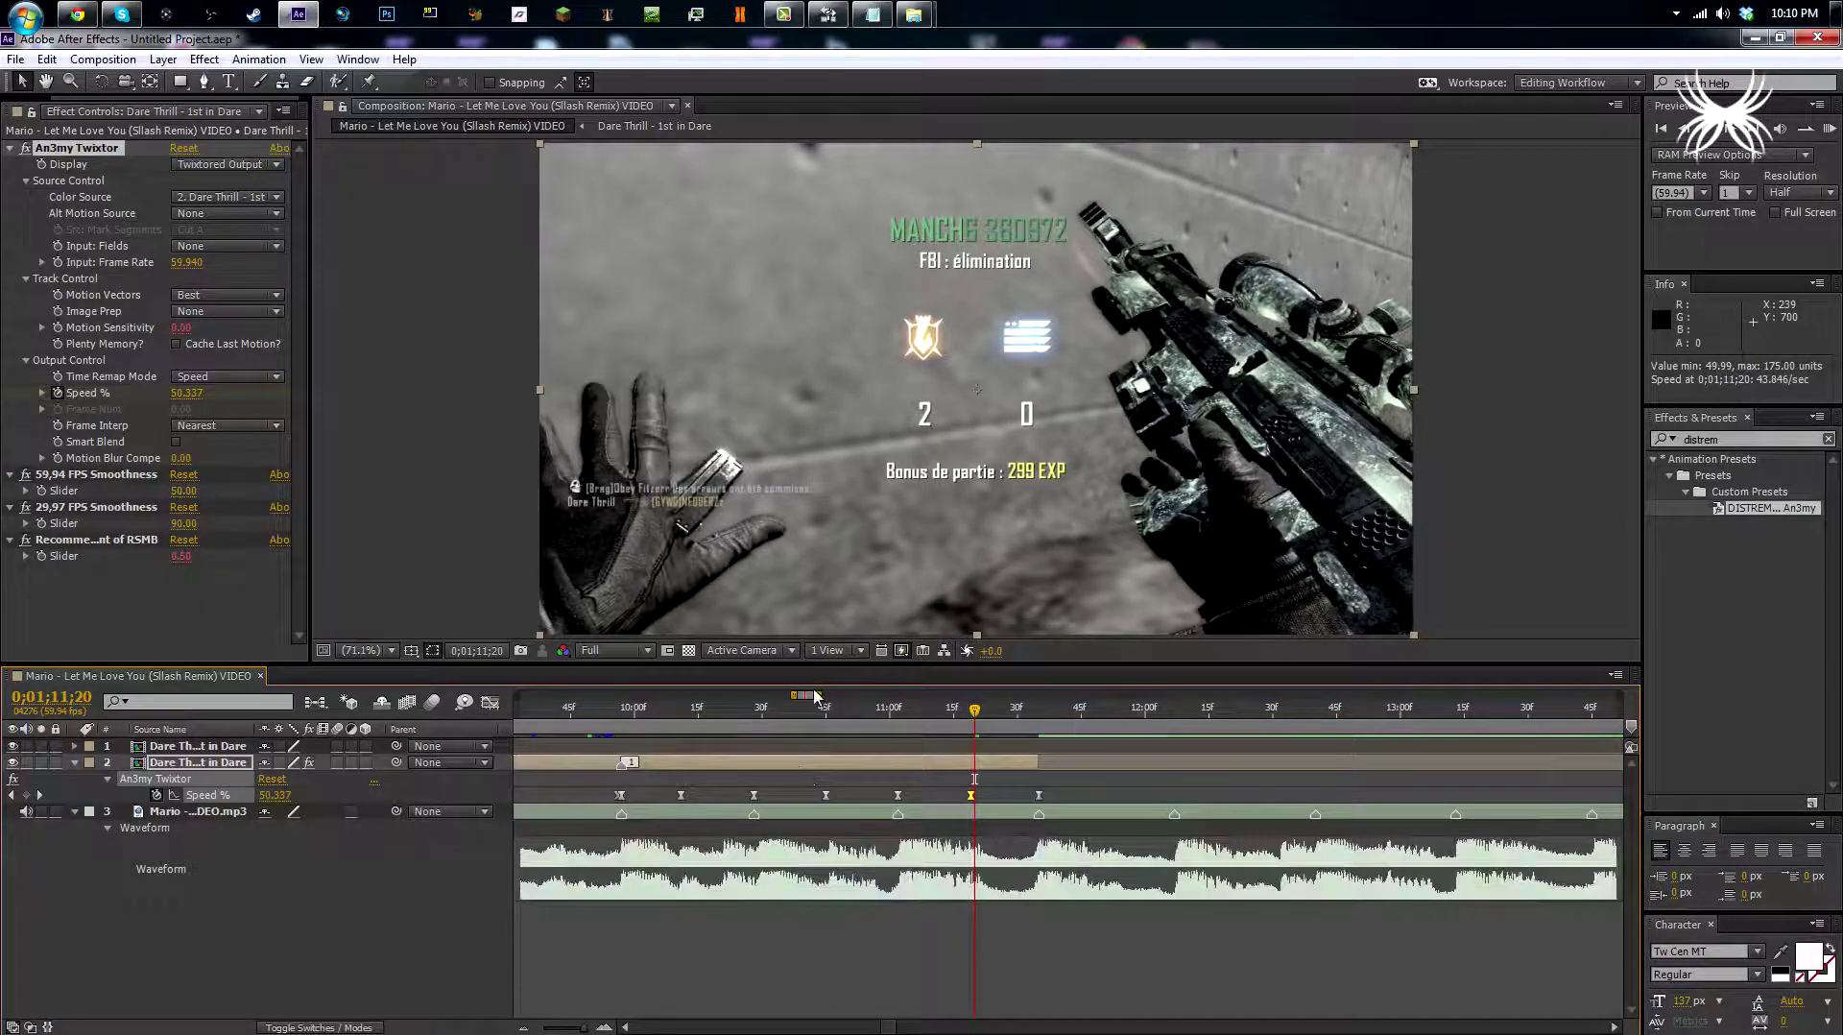
{"action": "left_click_drag", "start_coordinate": [817, 695], "coordinate": [786, 718]}
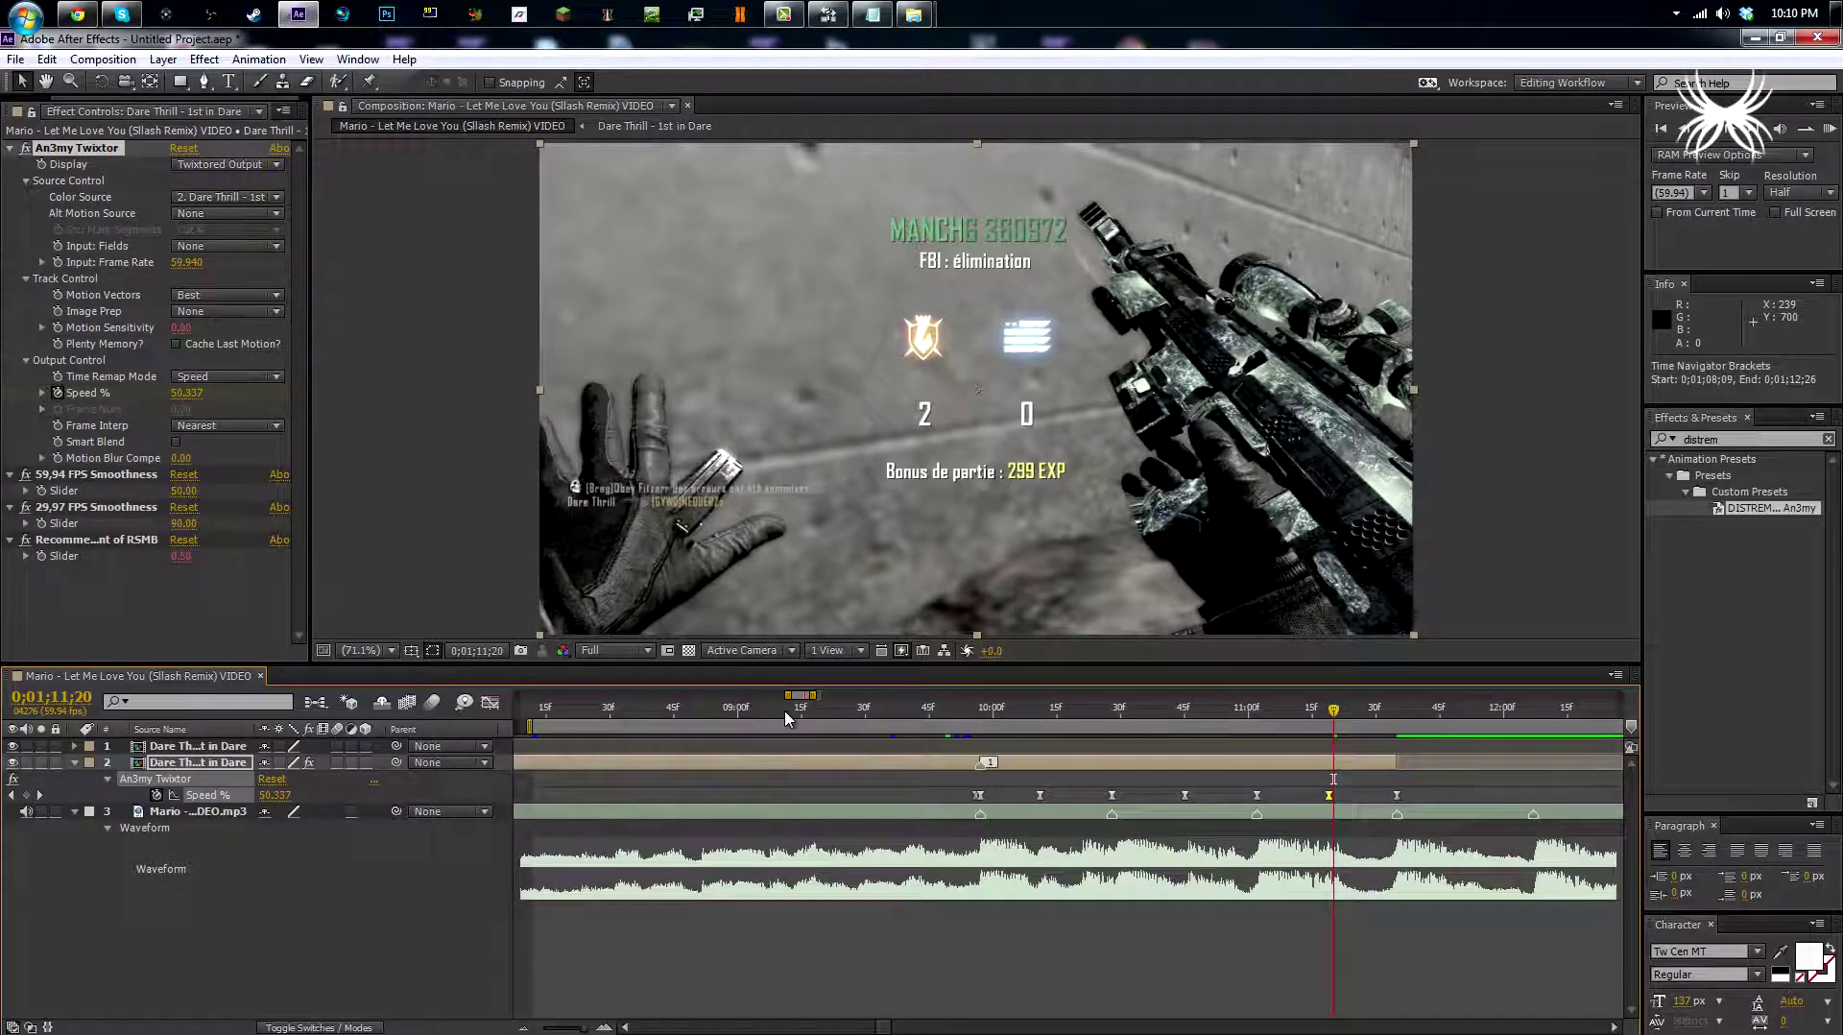
{"action": "left_click", "coordinate": [785, 716]}
{"action": "key", "text": "b"}
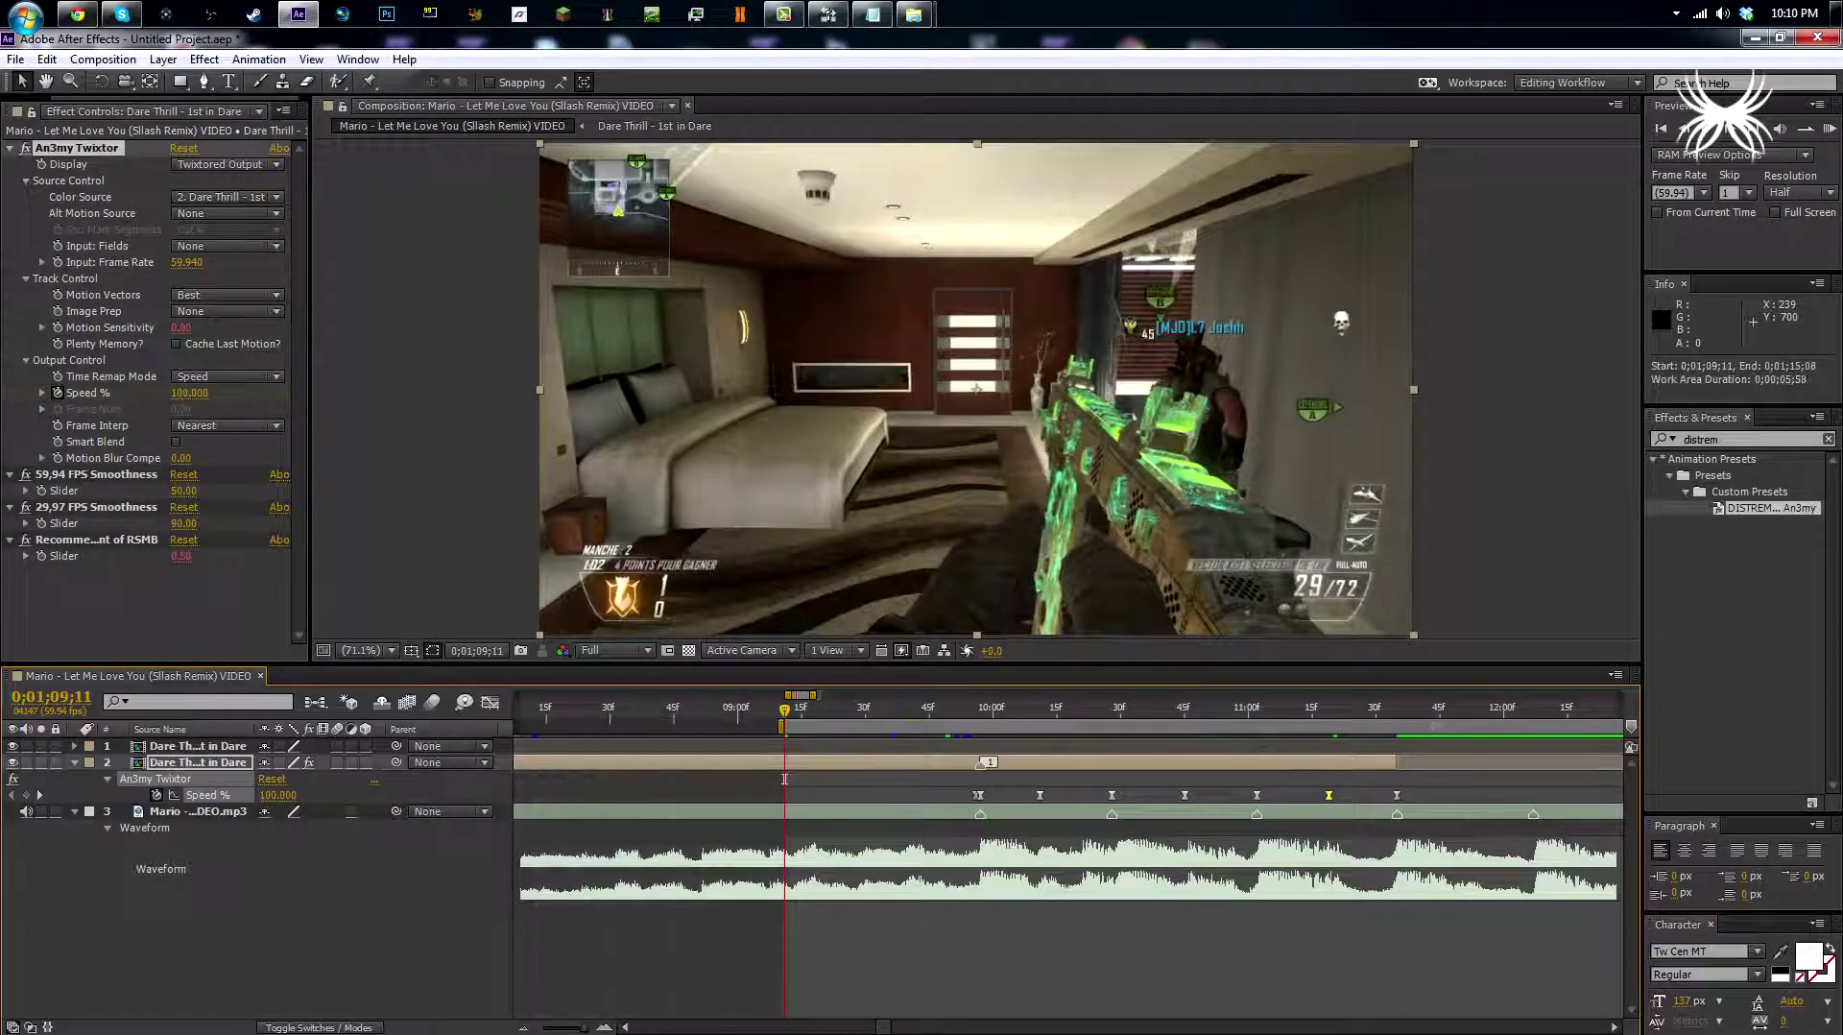
{"action": "left_click", "coordinate": [1431, 710]}
{"action": "key", "text": "n"}
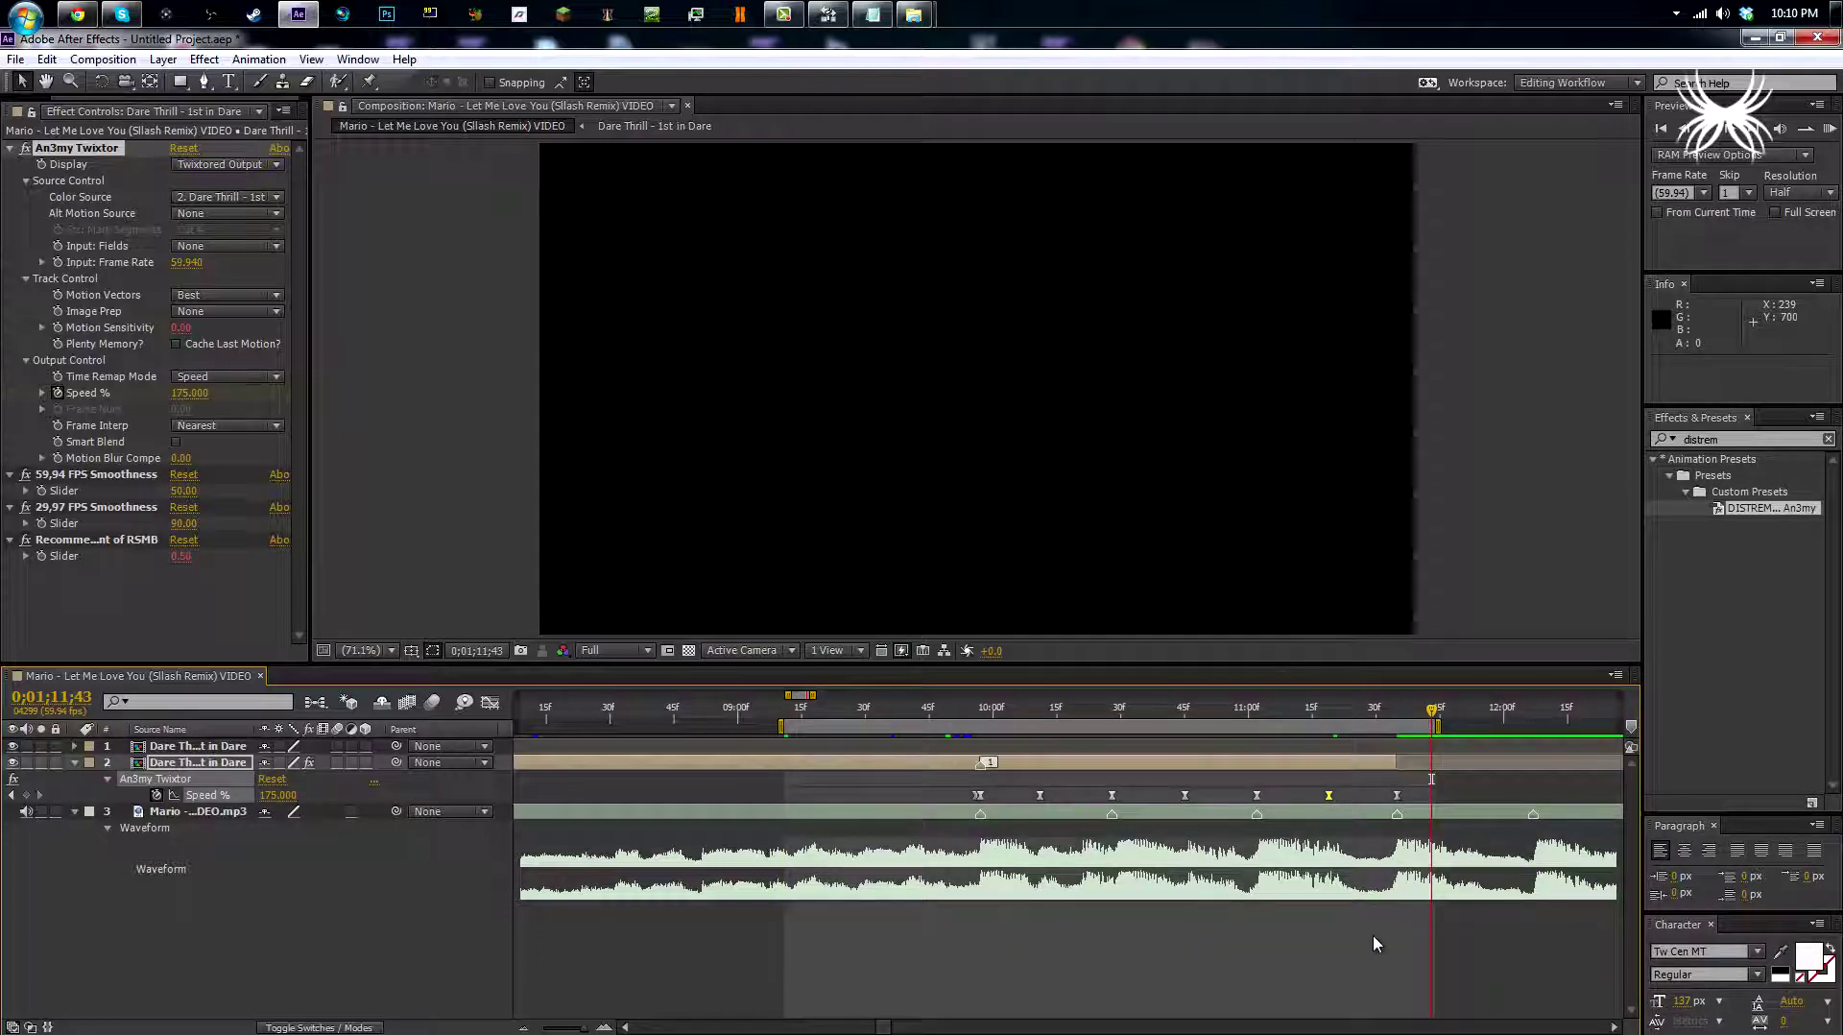
Preview the work area with the music, stop, and move the time to 0;01;11;35.
{"action": "key", "text": "KP_0"}
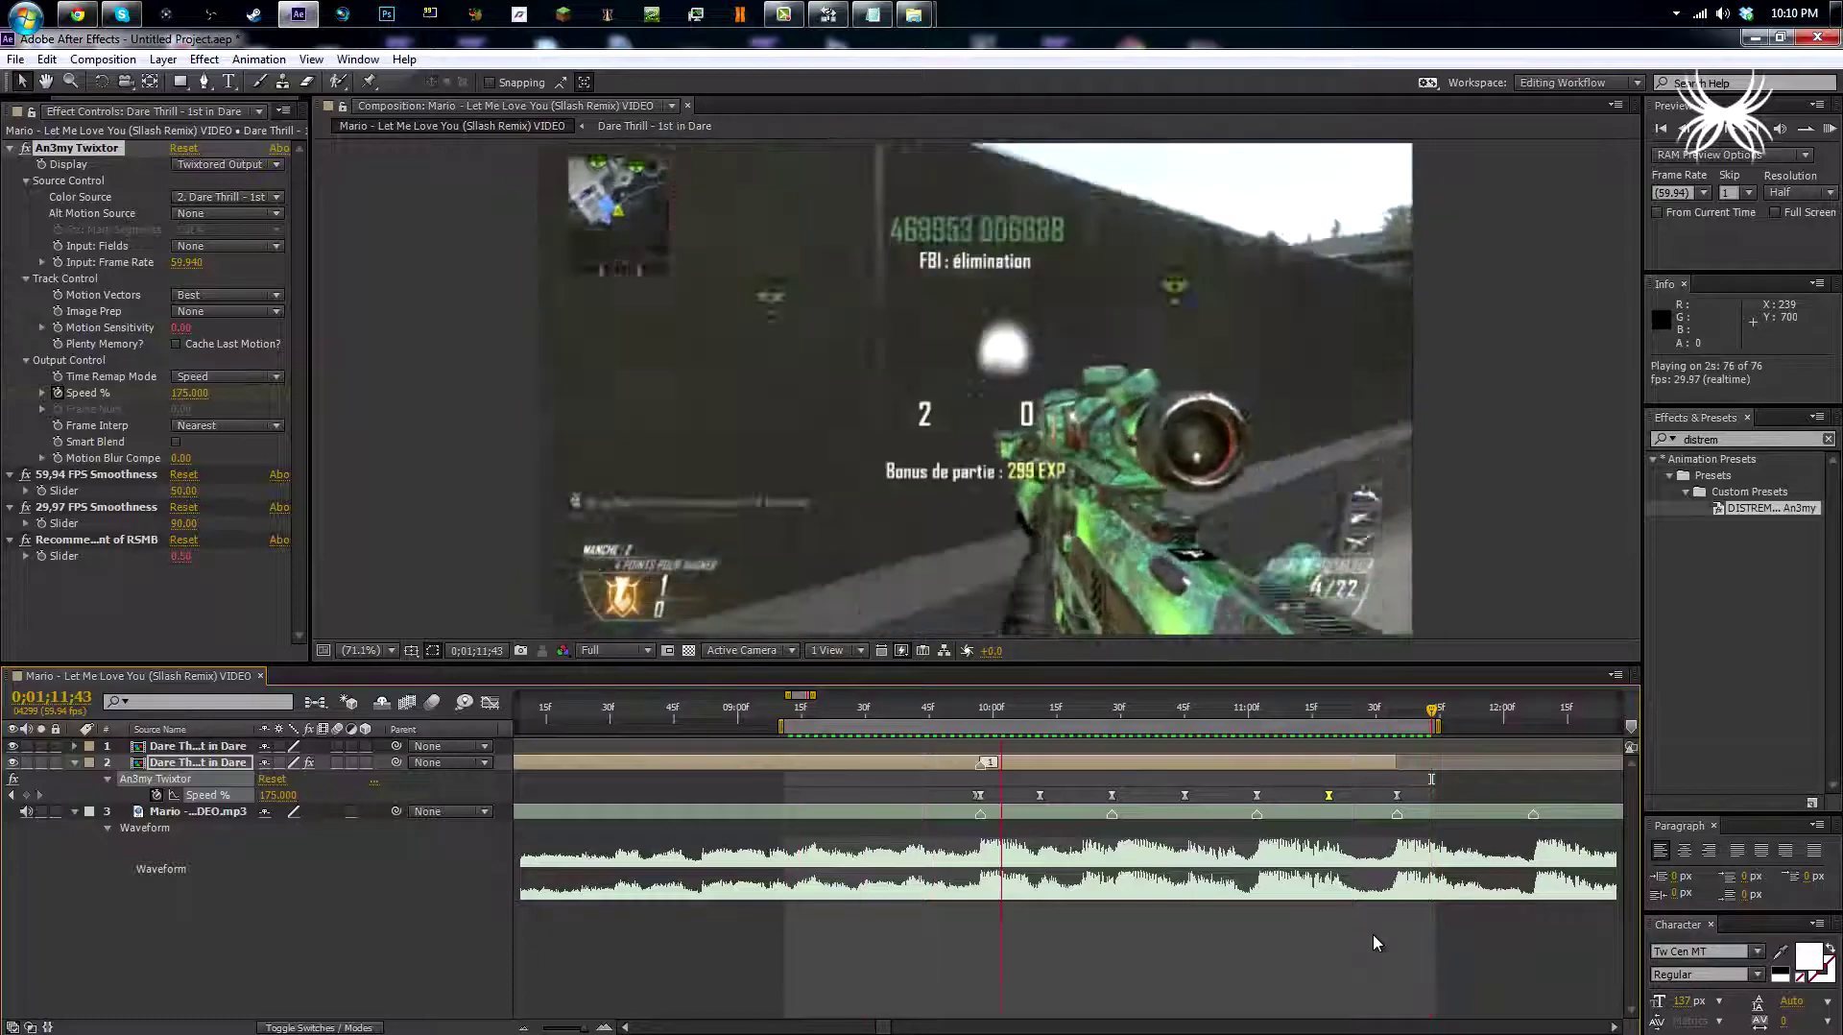
{"action": "key", "text": "space"}
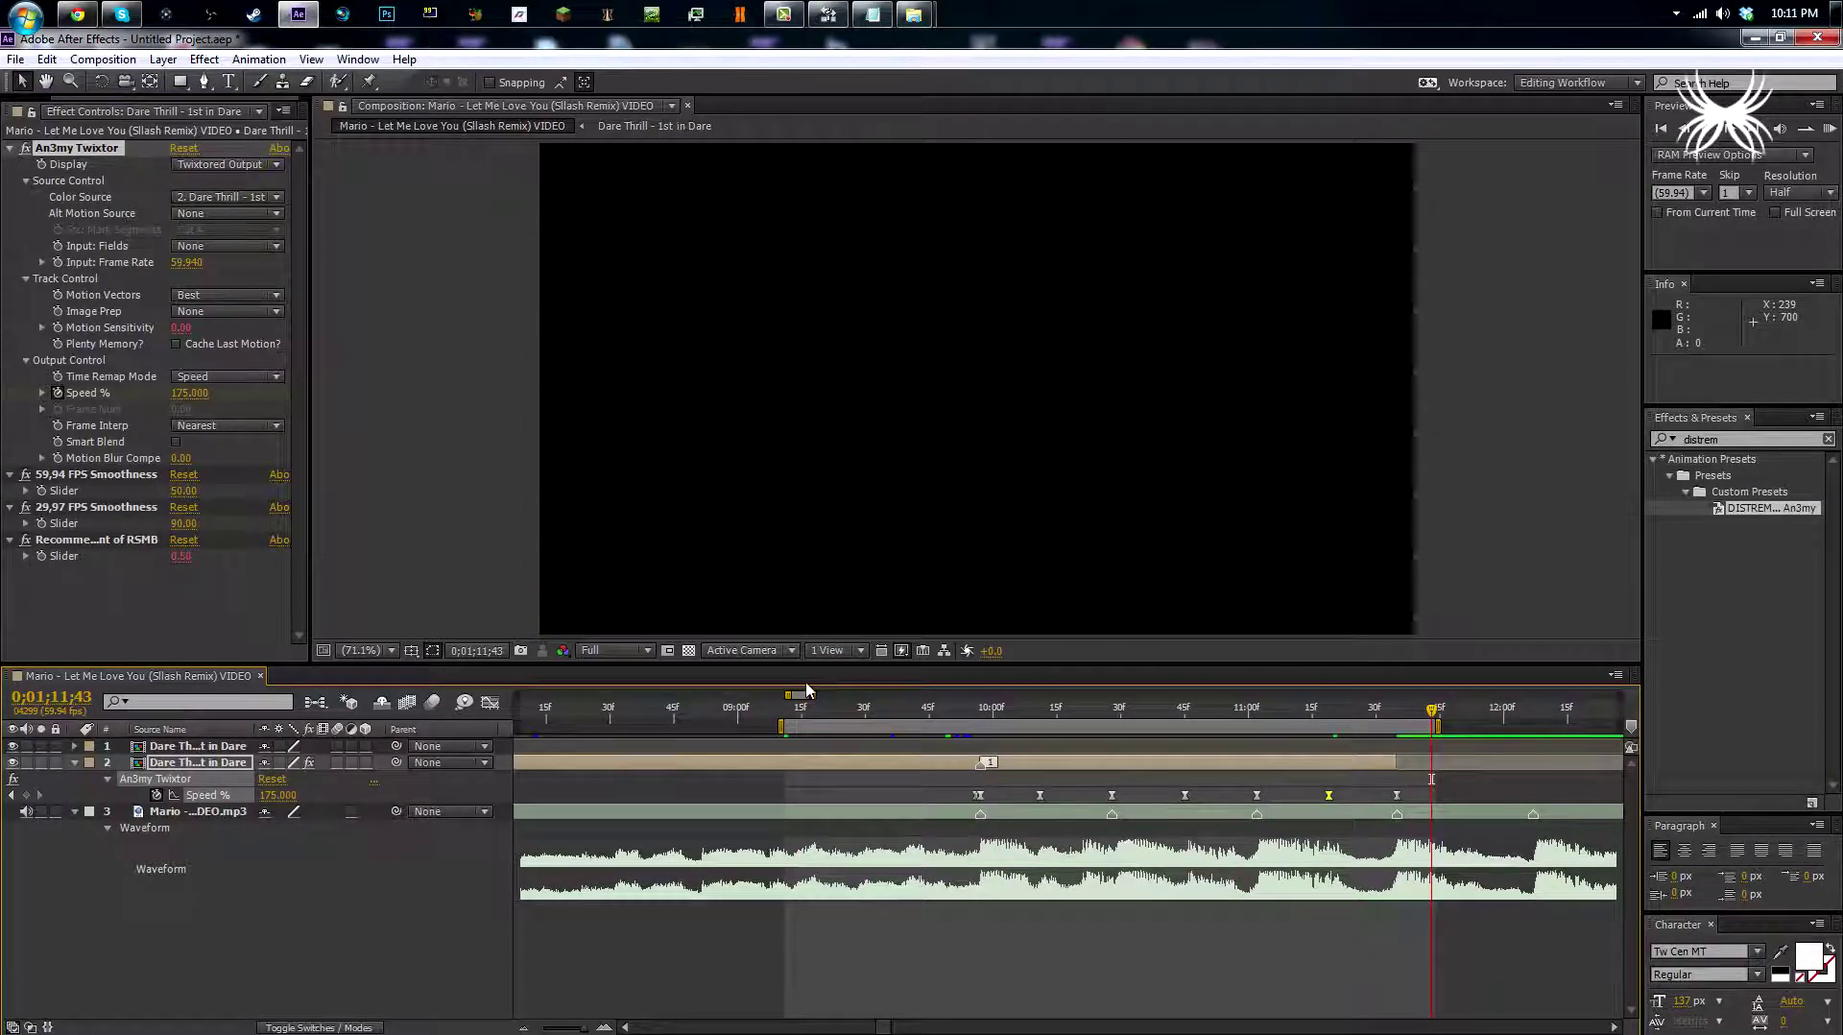
{"action": "left_click_drag", "start_coordinate": [803, 705], "coordinate": [831, 707]}
{"action": "left_click", "coordinate": [843, 707]}
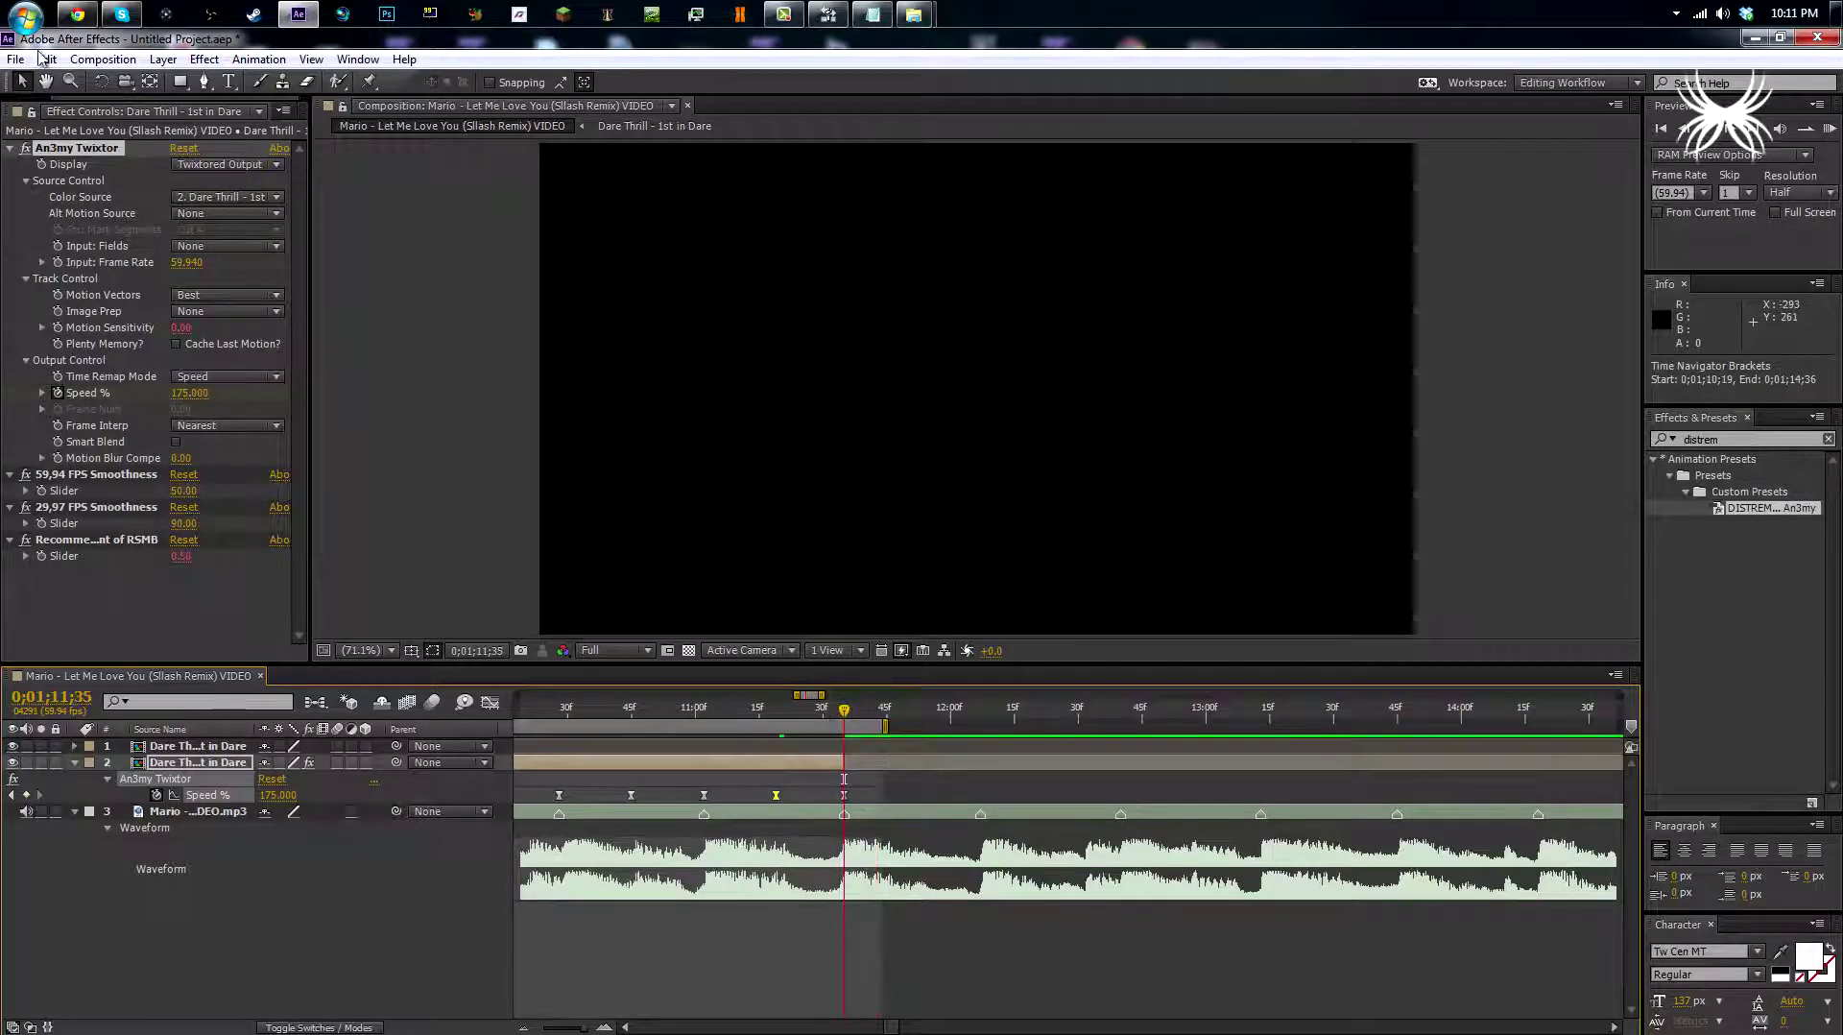
Open Raid Dying-1, check its Tint and Sharpen effects while scrubbing, then close it.
{"action": "left_click", "coordinate": [28, 111]}
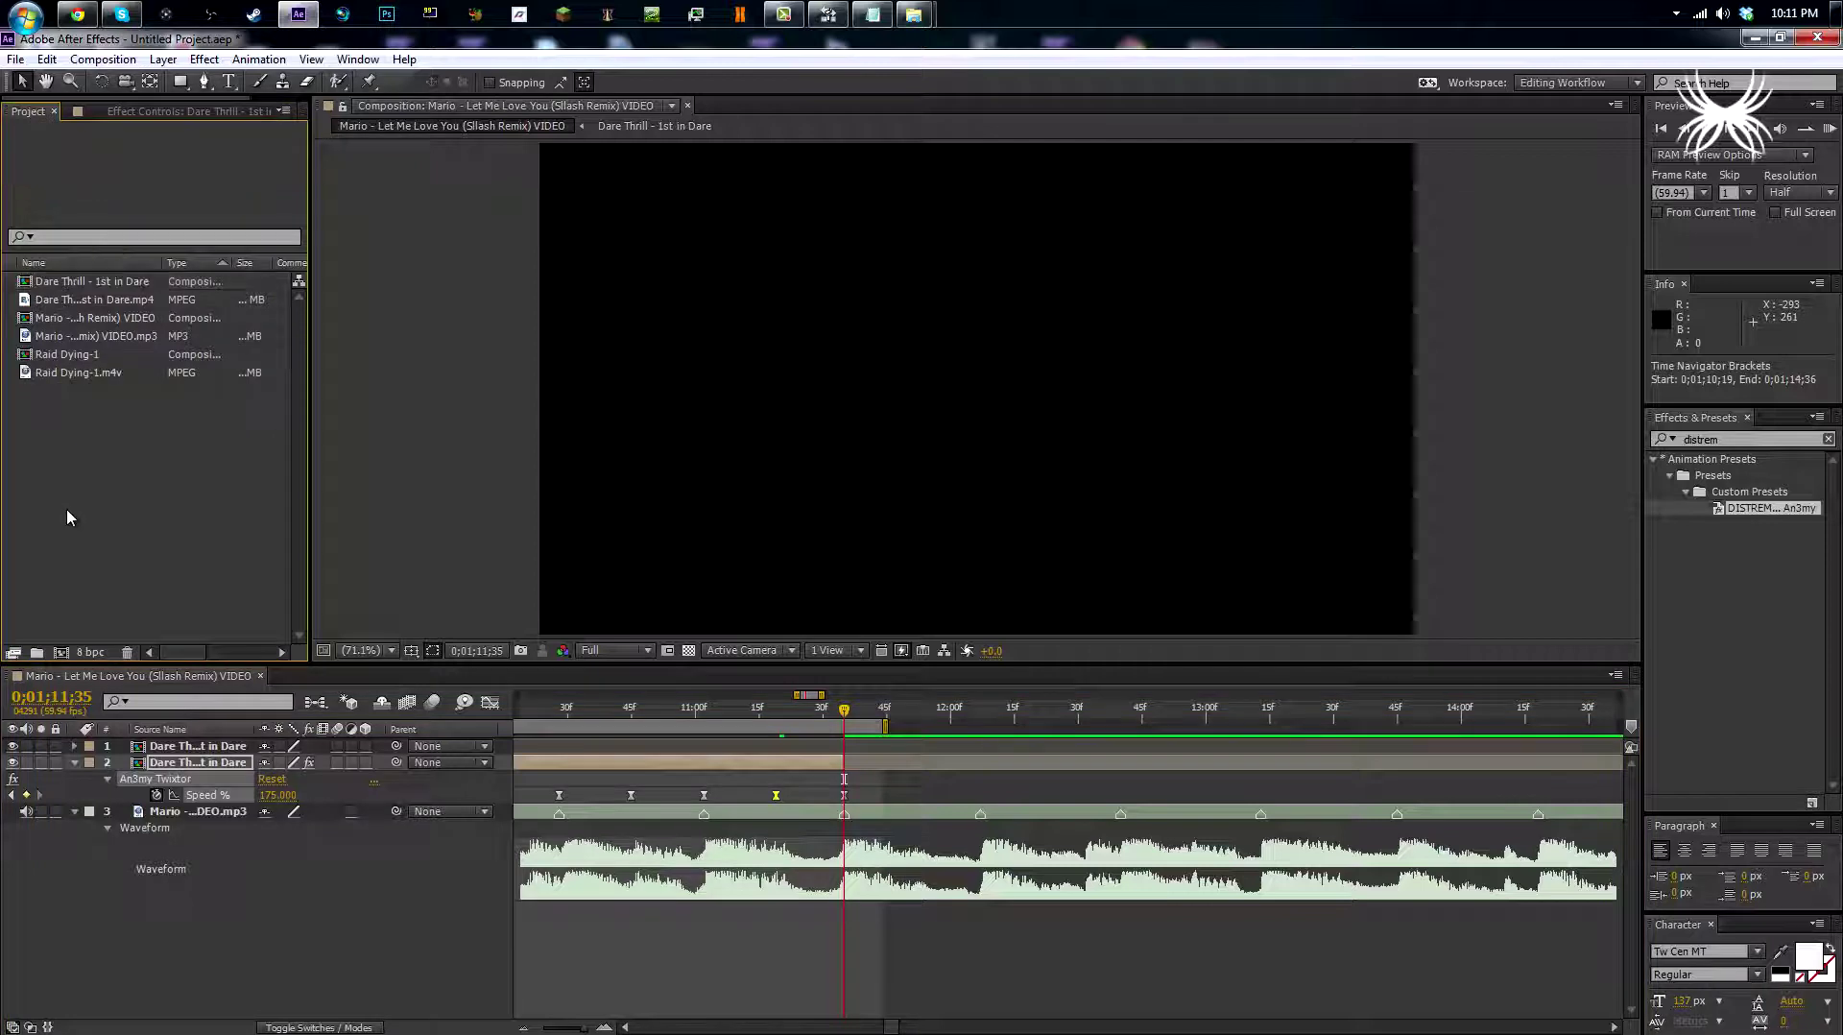
{"action": "double_click", "coordinate": [77, 356]}
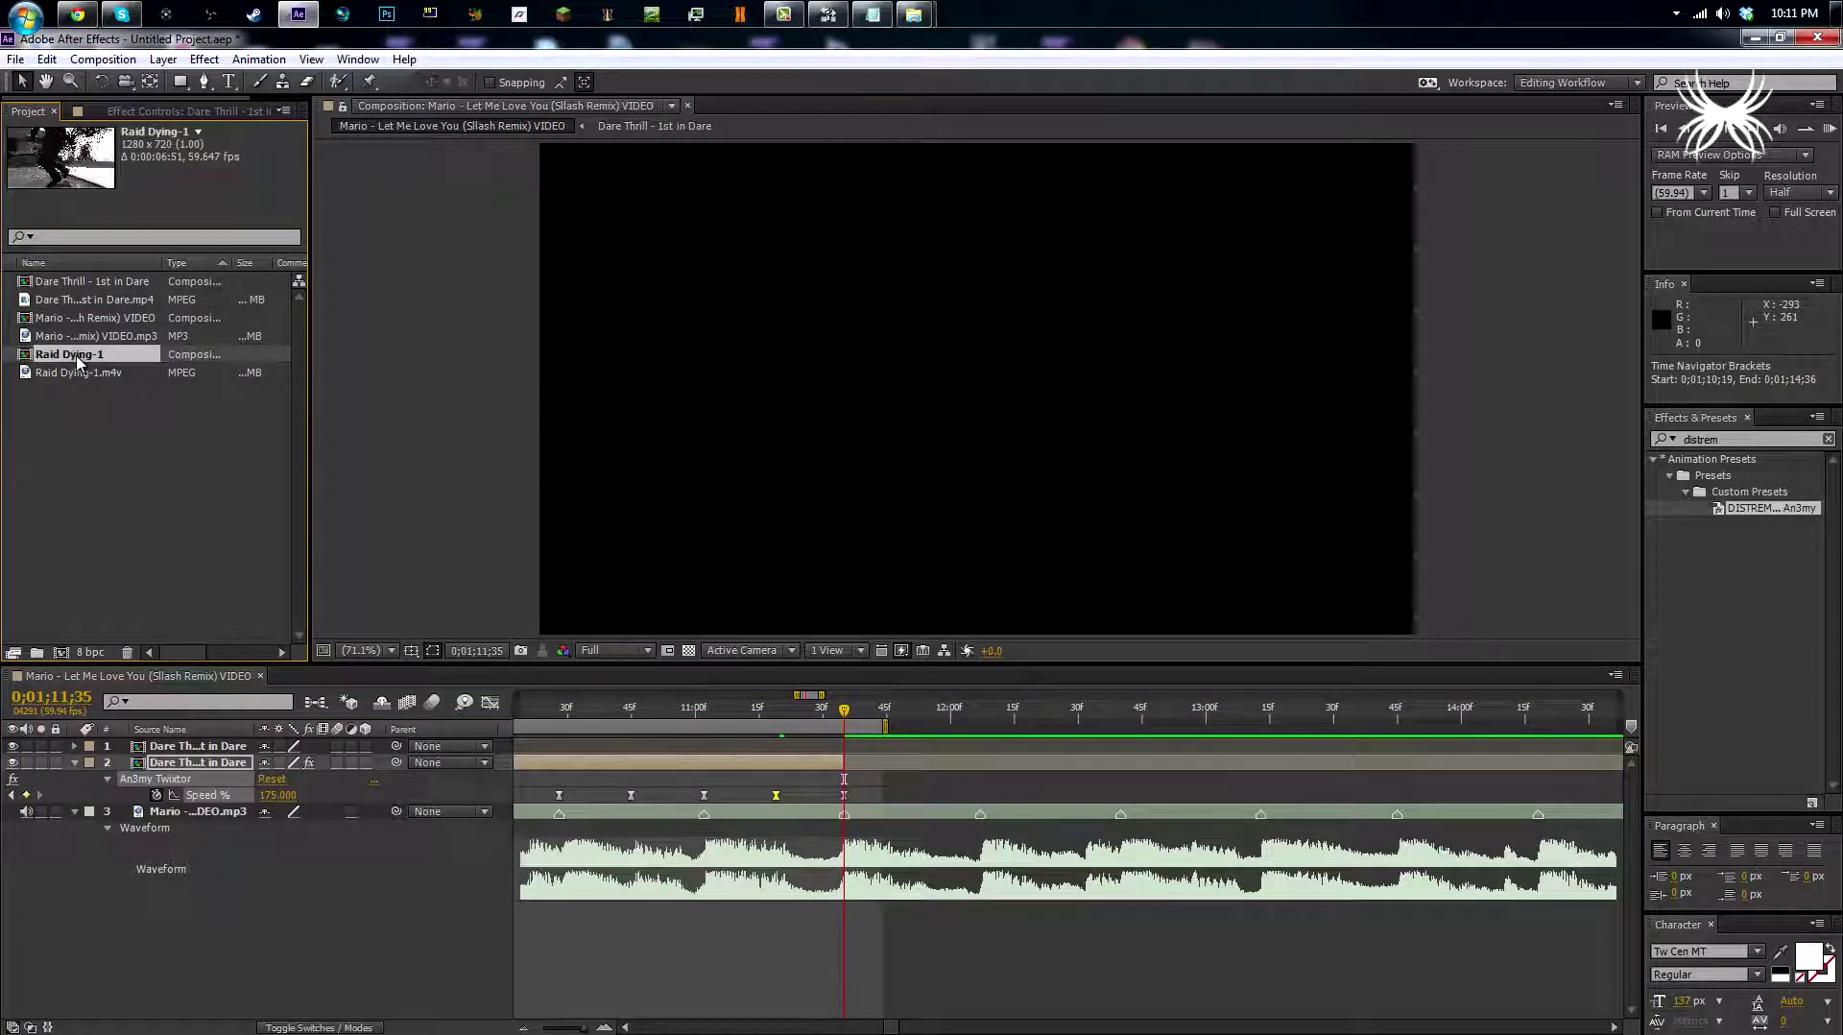
{"action": "left_click", "coordinate": [193, 113]}
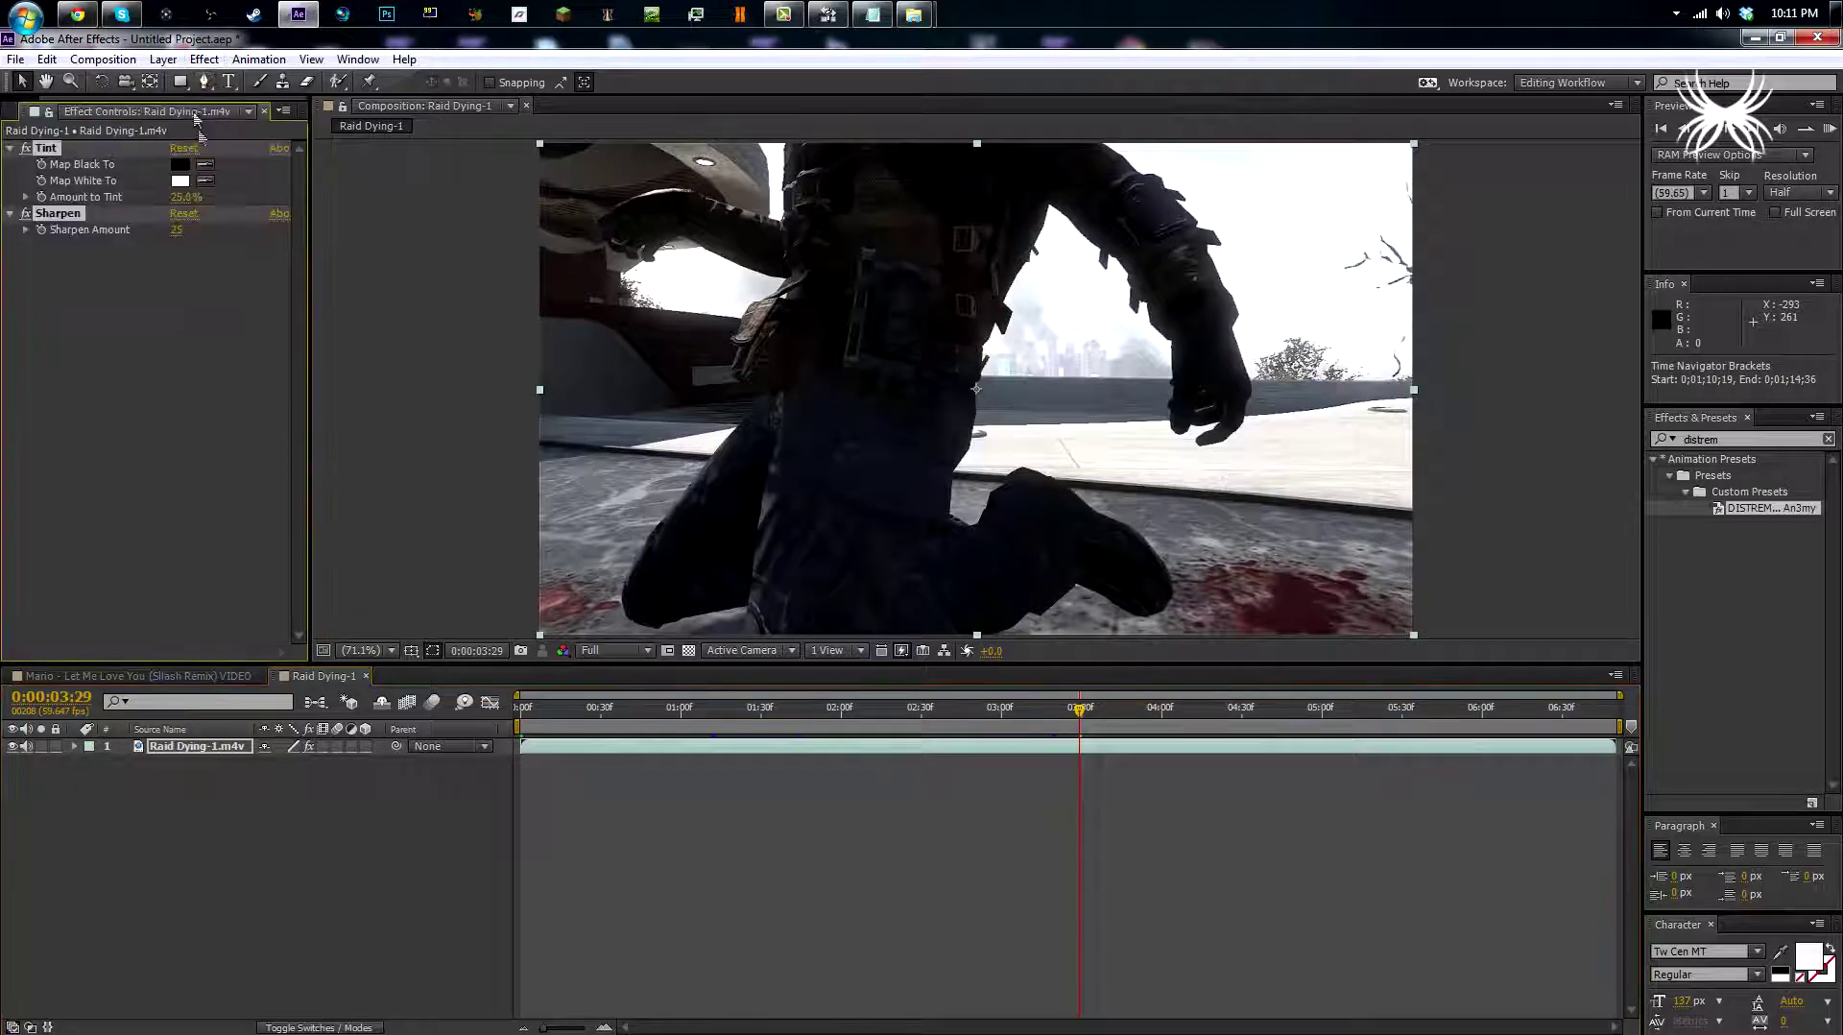
{"action": "left_click", "coordinate": [845, 834]}
{"action": "left_click_drag", "start_coordinate": [583, 718], "coordinate": [993, 718]}
{"action": "left_click", "coordinate": [26, 149]}
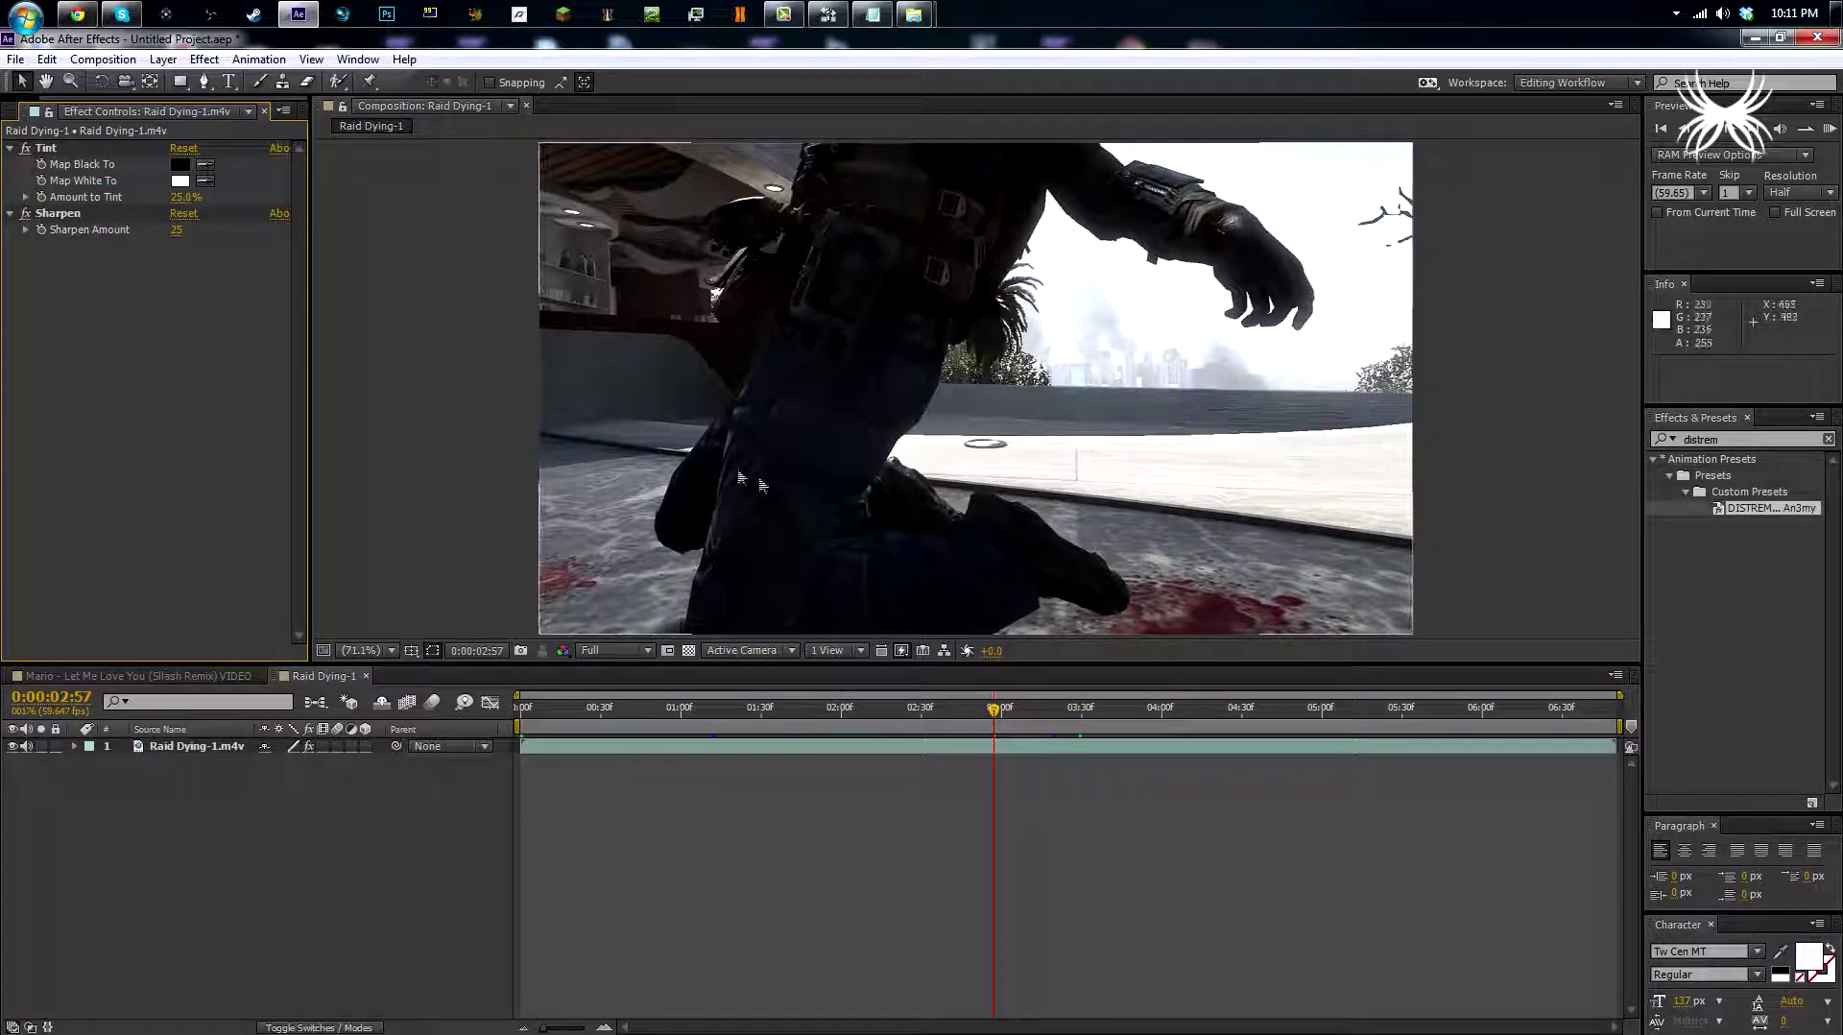
{"action": "left_click_drag", "start_coordinate": [993, 707], "coordinate": [1353, 710]}
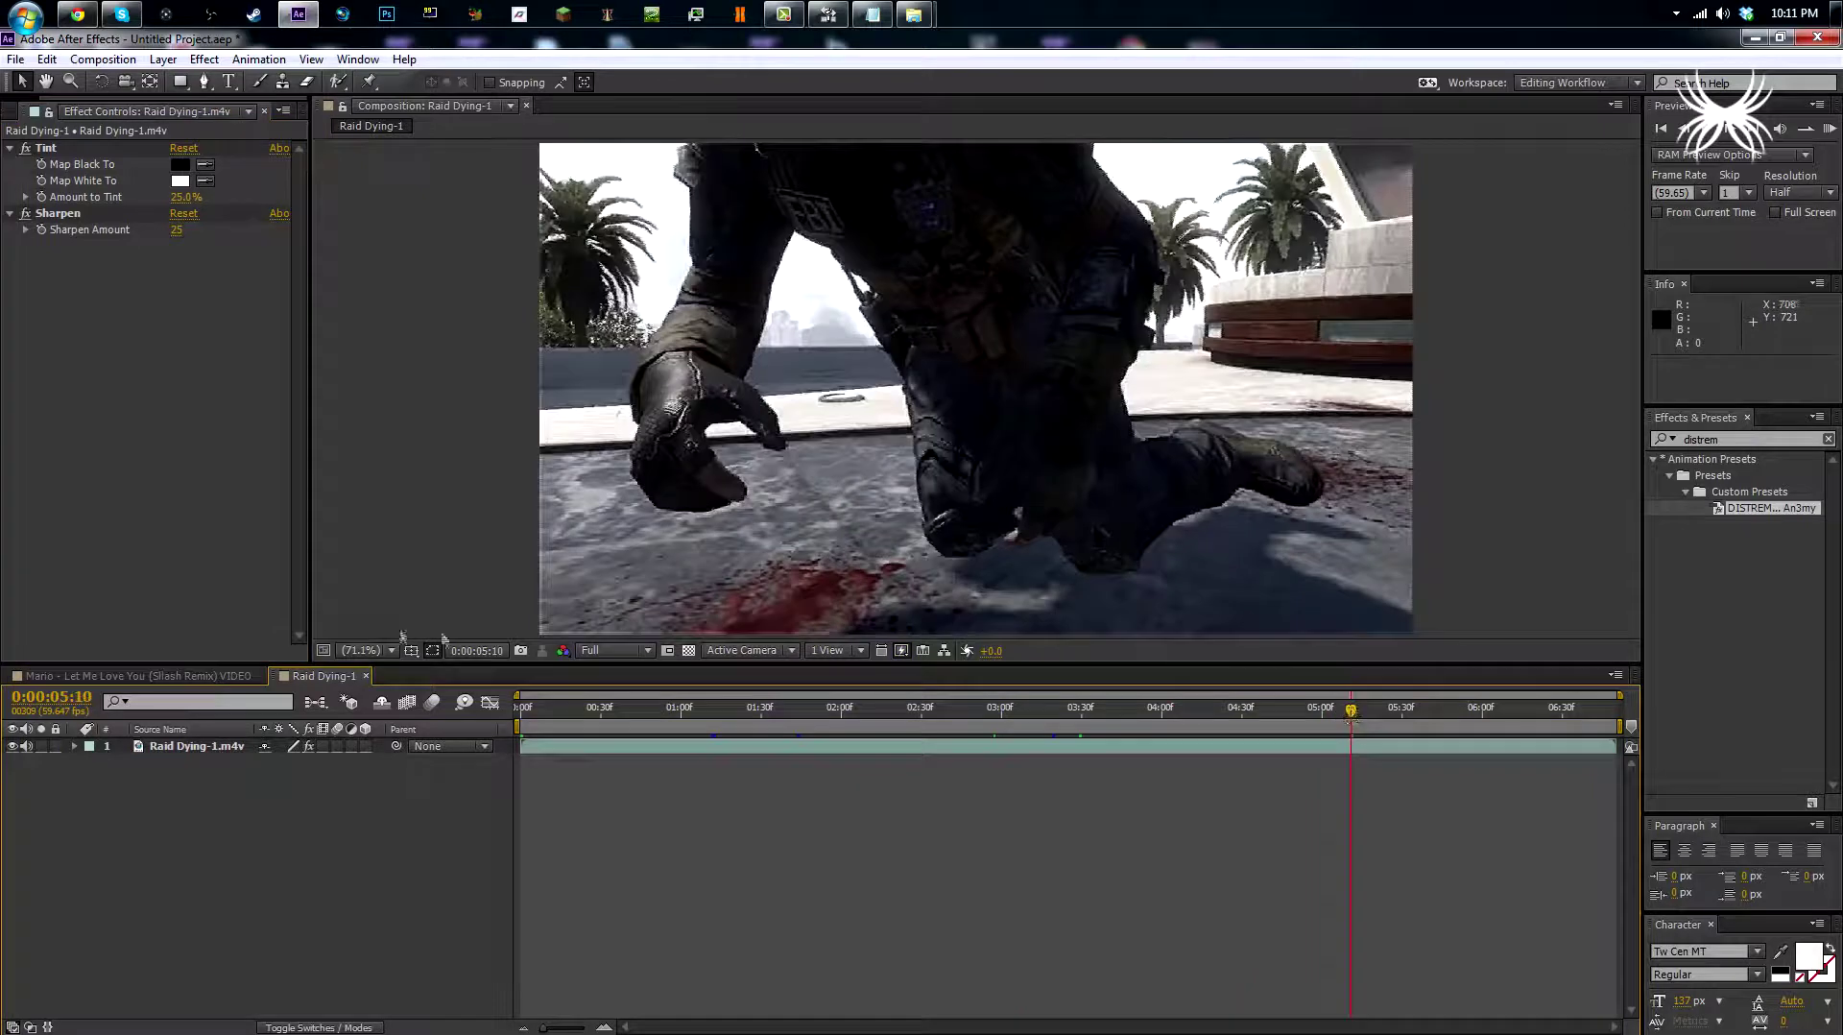
{"action": "left_click", "coordinate": [366, 676]}
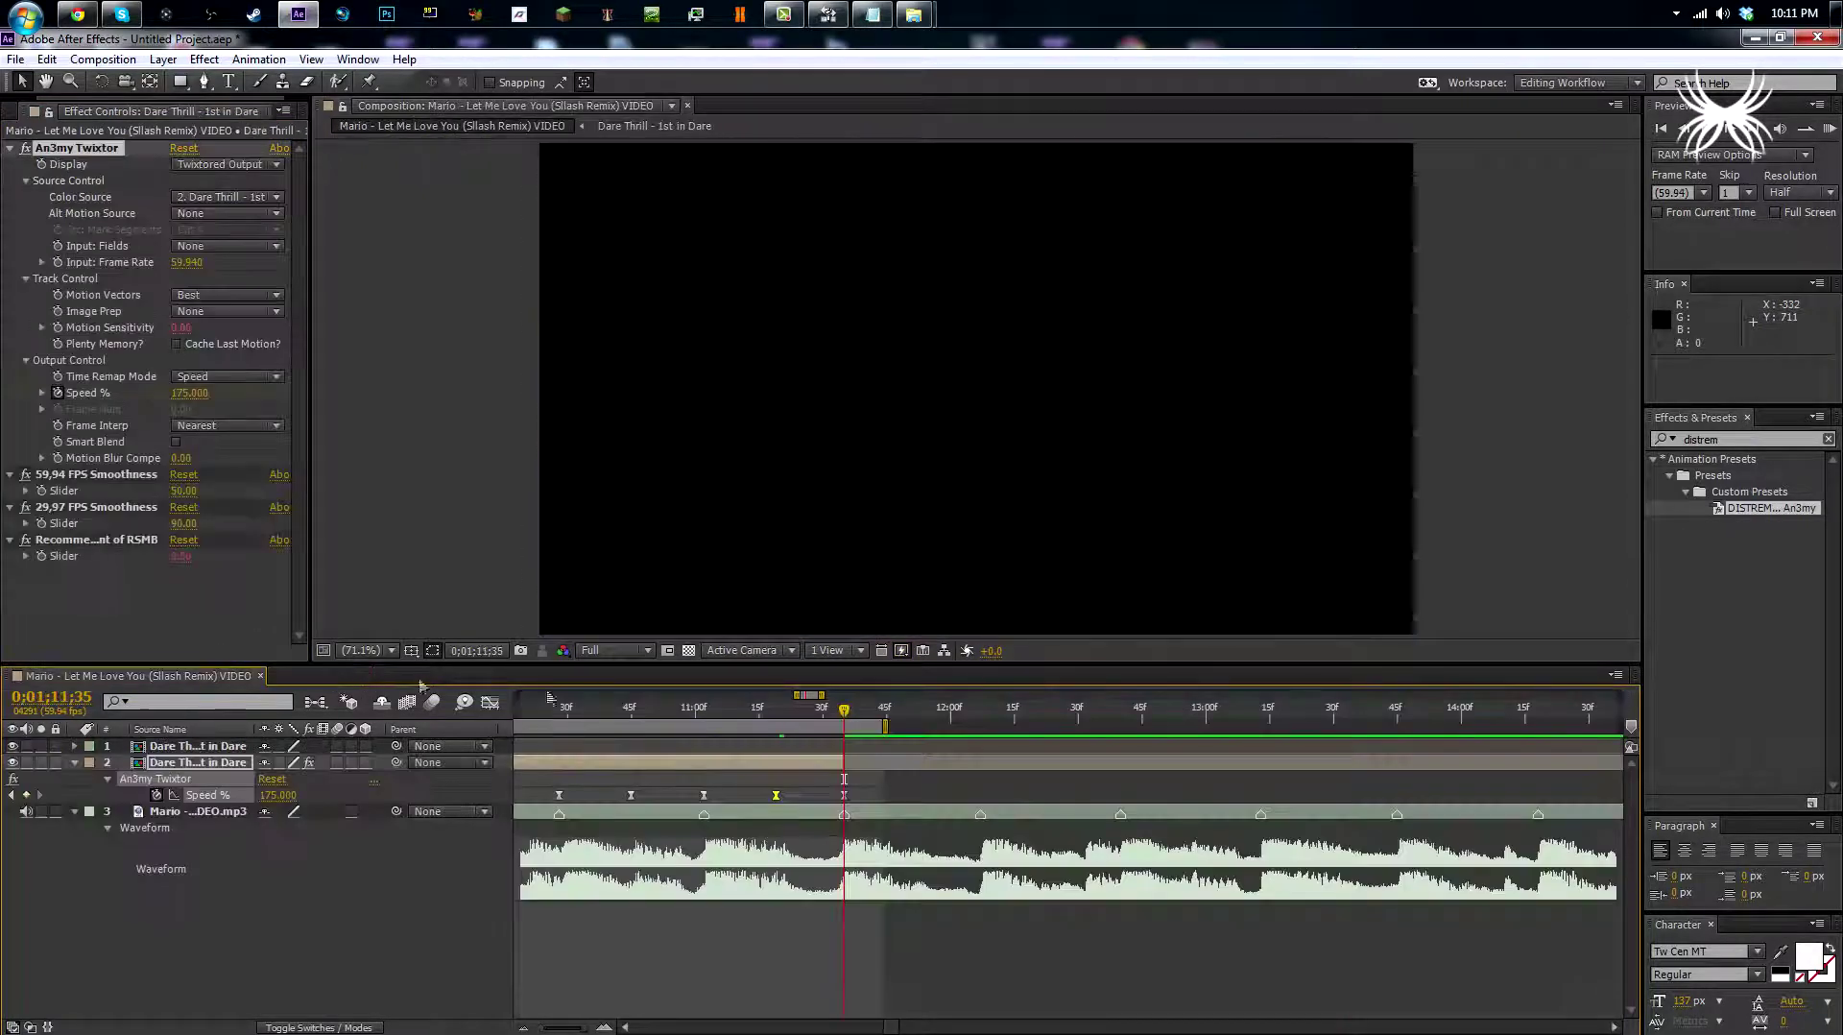
{"action": "left_click", "coordinate": [16, 114]}
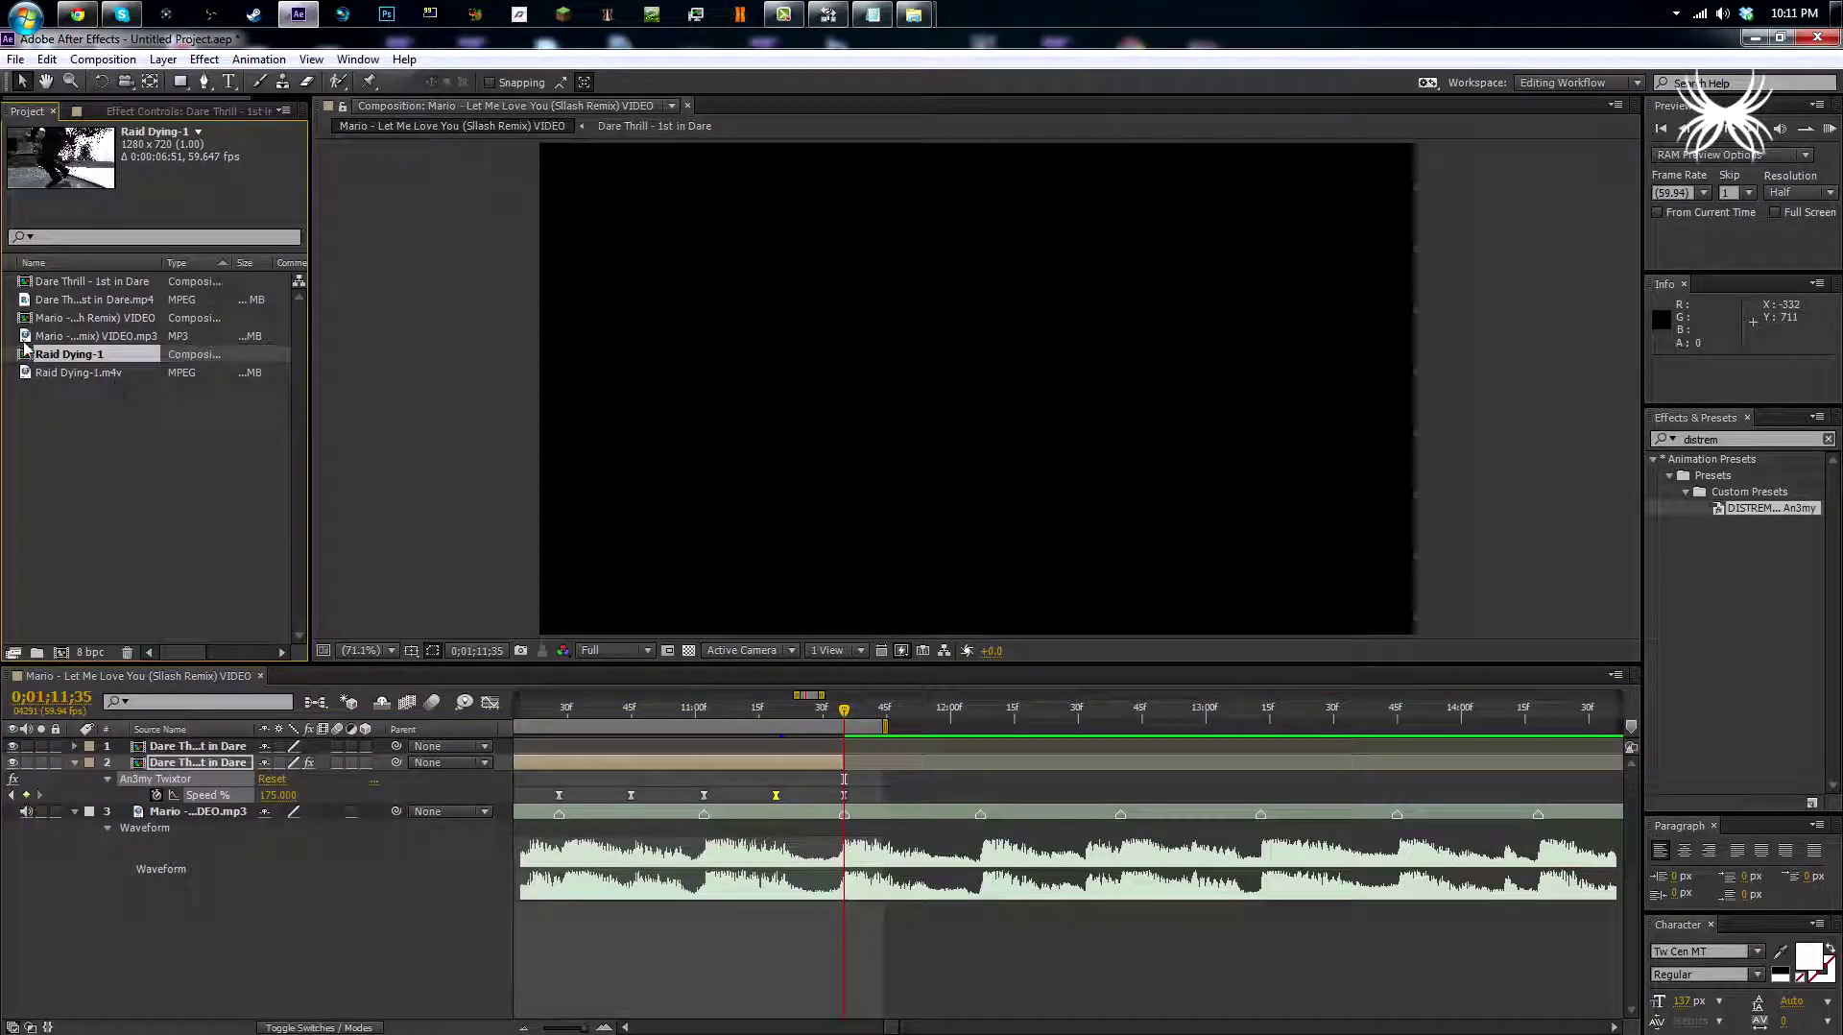
Add Raid Dying-1 to the Mario comp, split it at 0;01;12;07, and delete the unneeded piece.
{"action": "left_click_drag", "start_coordinate": [44, 360], "coordinate": [785, 804]}
{"action": "left_click", "coordinate": [46, 59]}
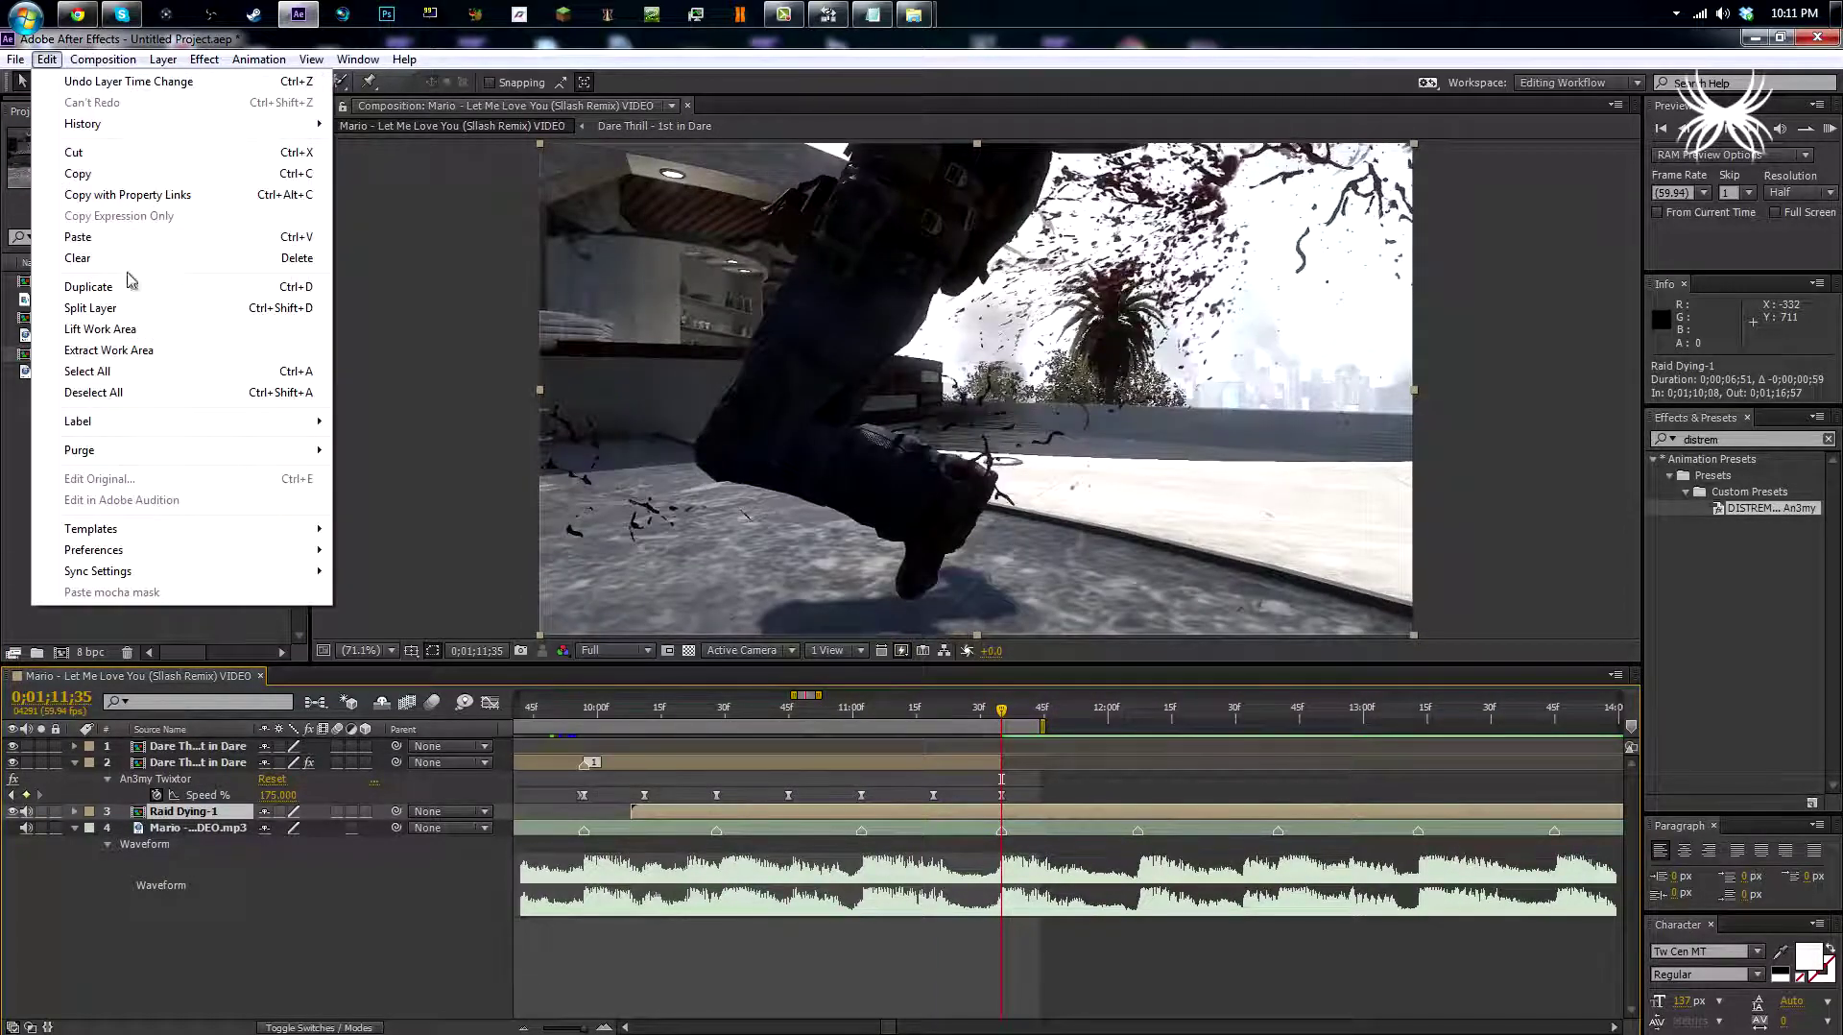
{"action": "left_click", "coordinate": [91, 307]}
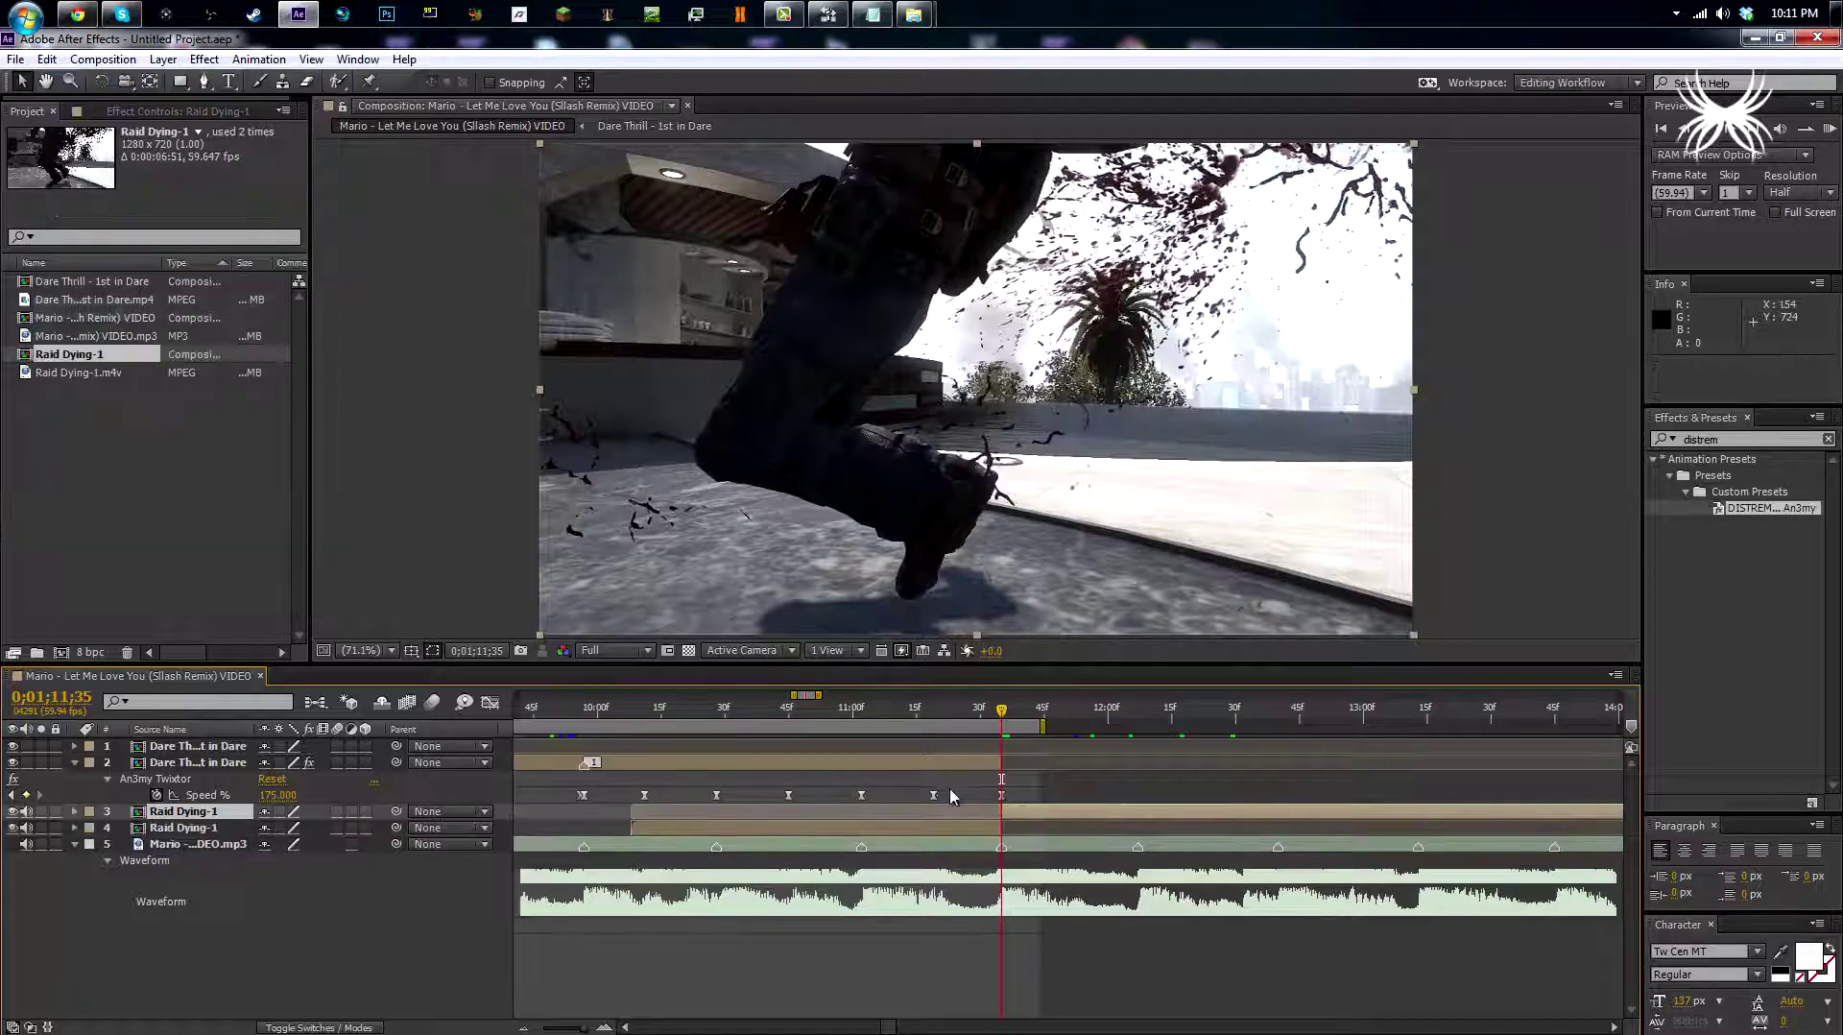
{"action": "left_click", "coordinate": [1141, 720]}
{"action": "left_click_drag", "start_coordinate": [1142, 726], "coordinate": [1137, 726]}
{"action": "left_click", "coordinate": [183, 811]}
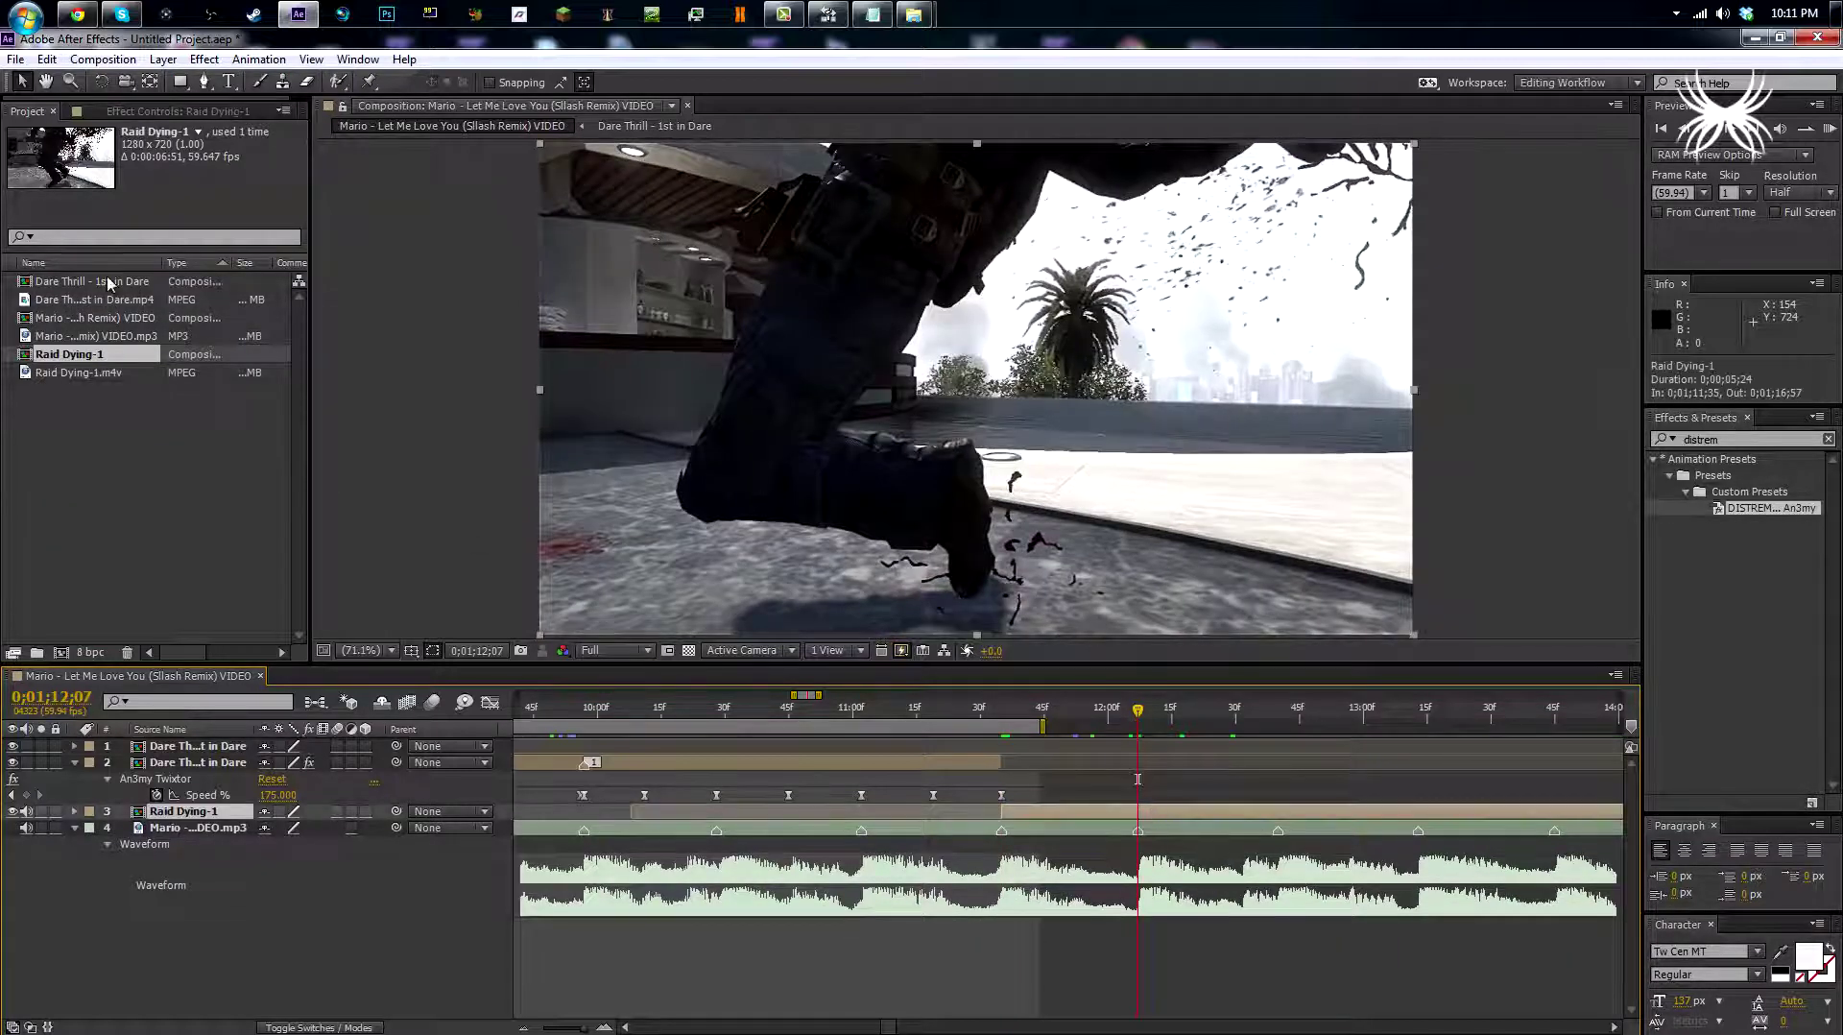
{"action": "left_click", "coordinate": [46, 59]}
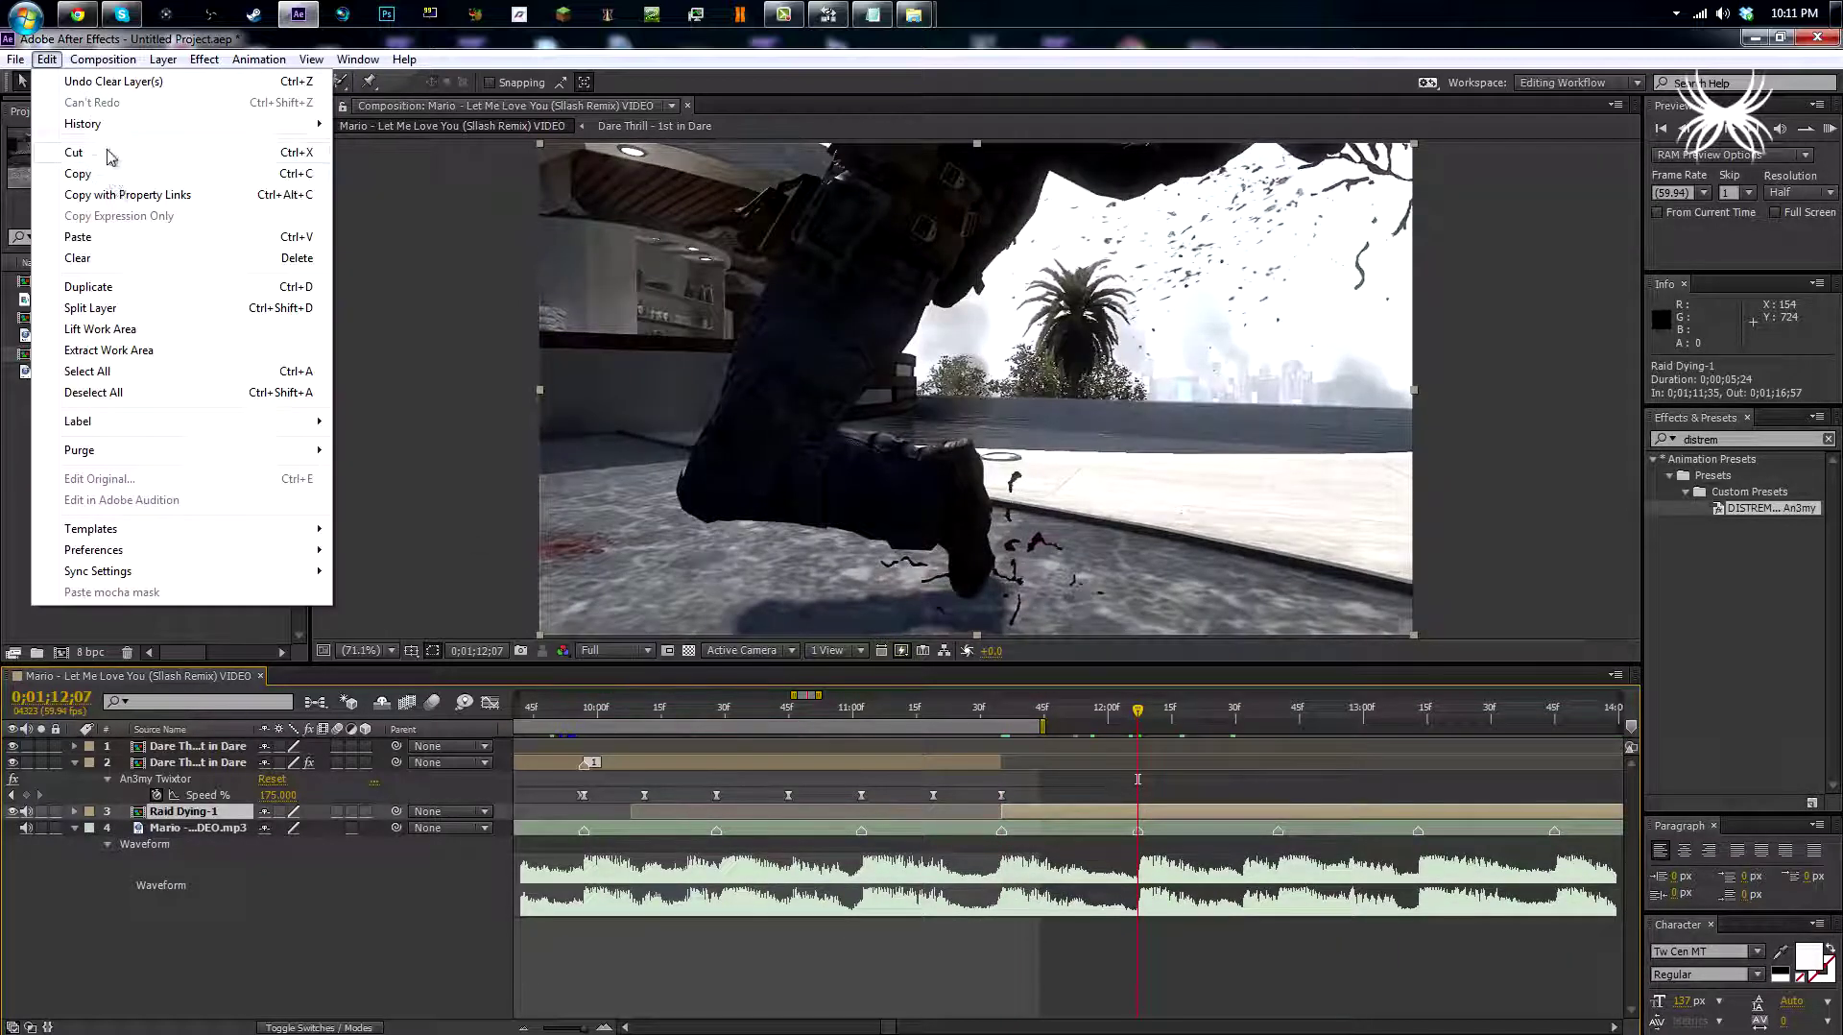
{"action": "left_click", "coordinate": [123, 309]}
{"action": "key", "text": "Delete"}
Apply the DISTREM An3my Twixtor preset to Raid Dying-1, one frame past the cut.
{"action": "left_click", "coordinate": [998, 718]}
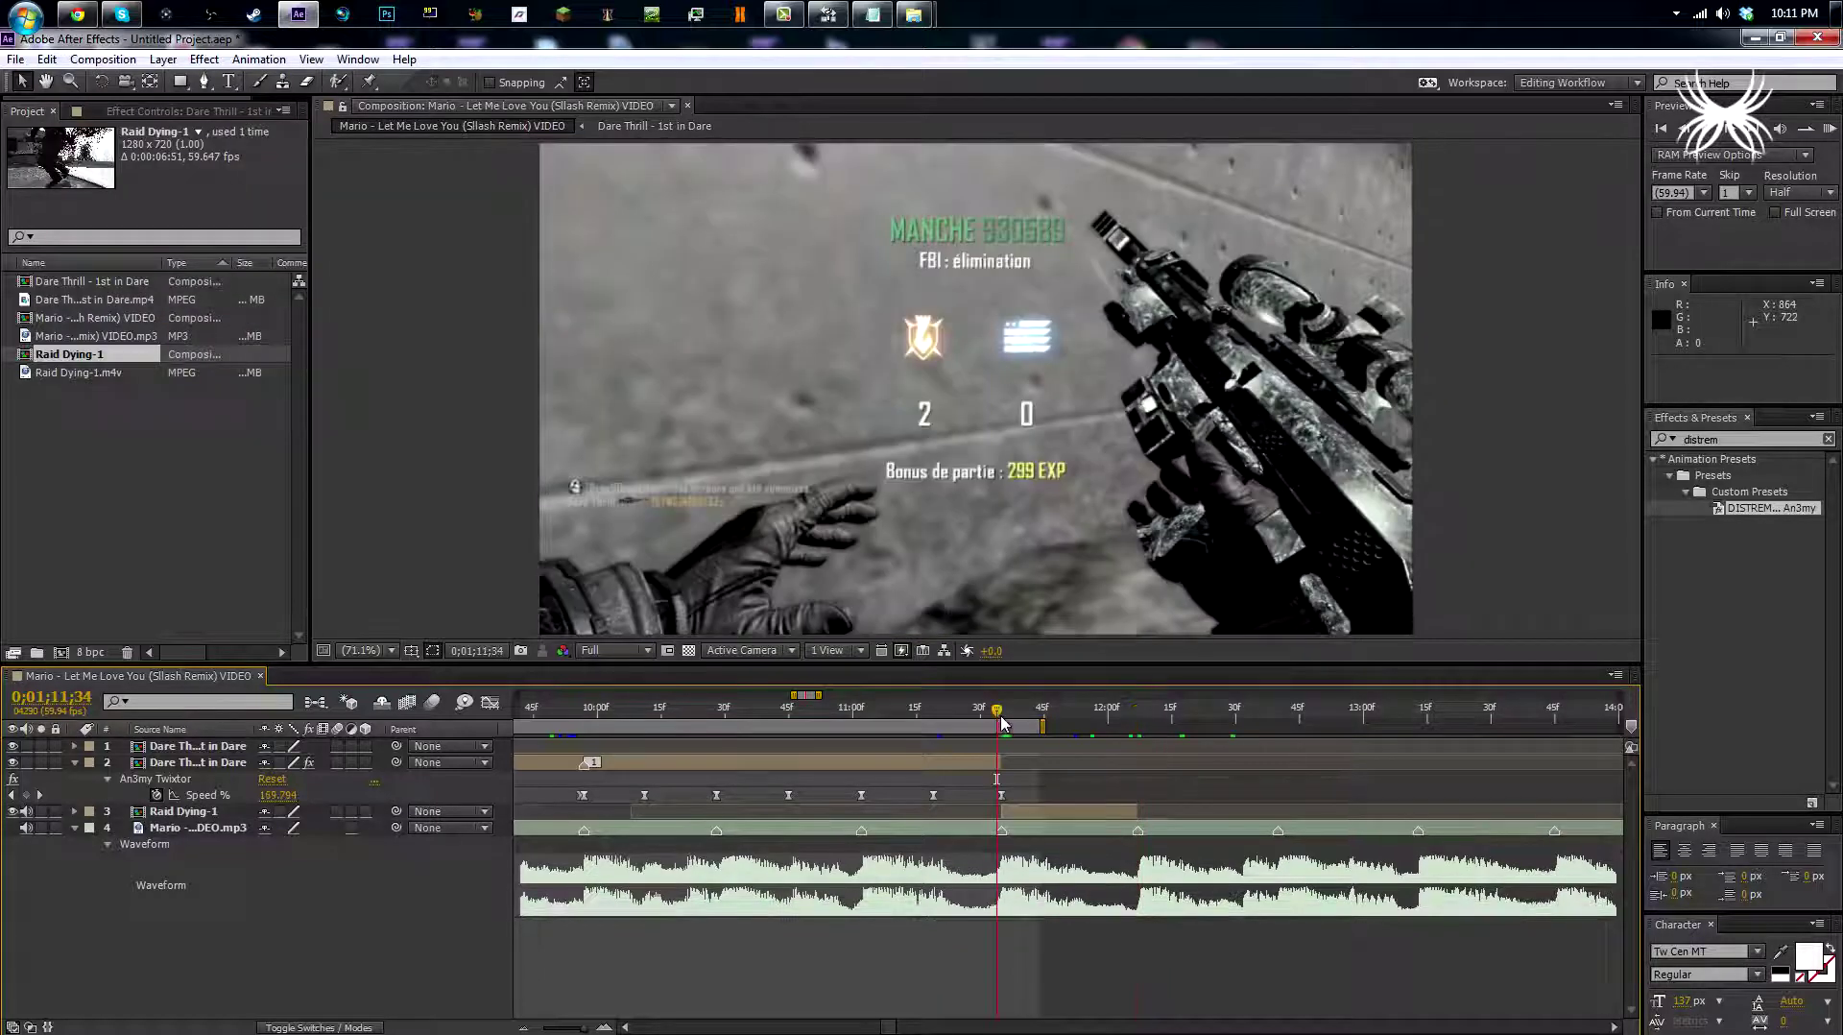
{"action": "left_click_drag", "start_coordinate": [1004, 715], "coordinate": [1005, 716]}
{"action": "left_click_drag", "start_coordinate": [1757, 509], "coordinate": [192, 811]}
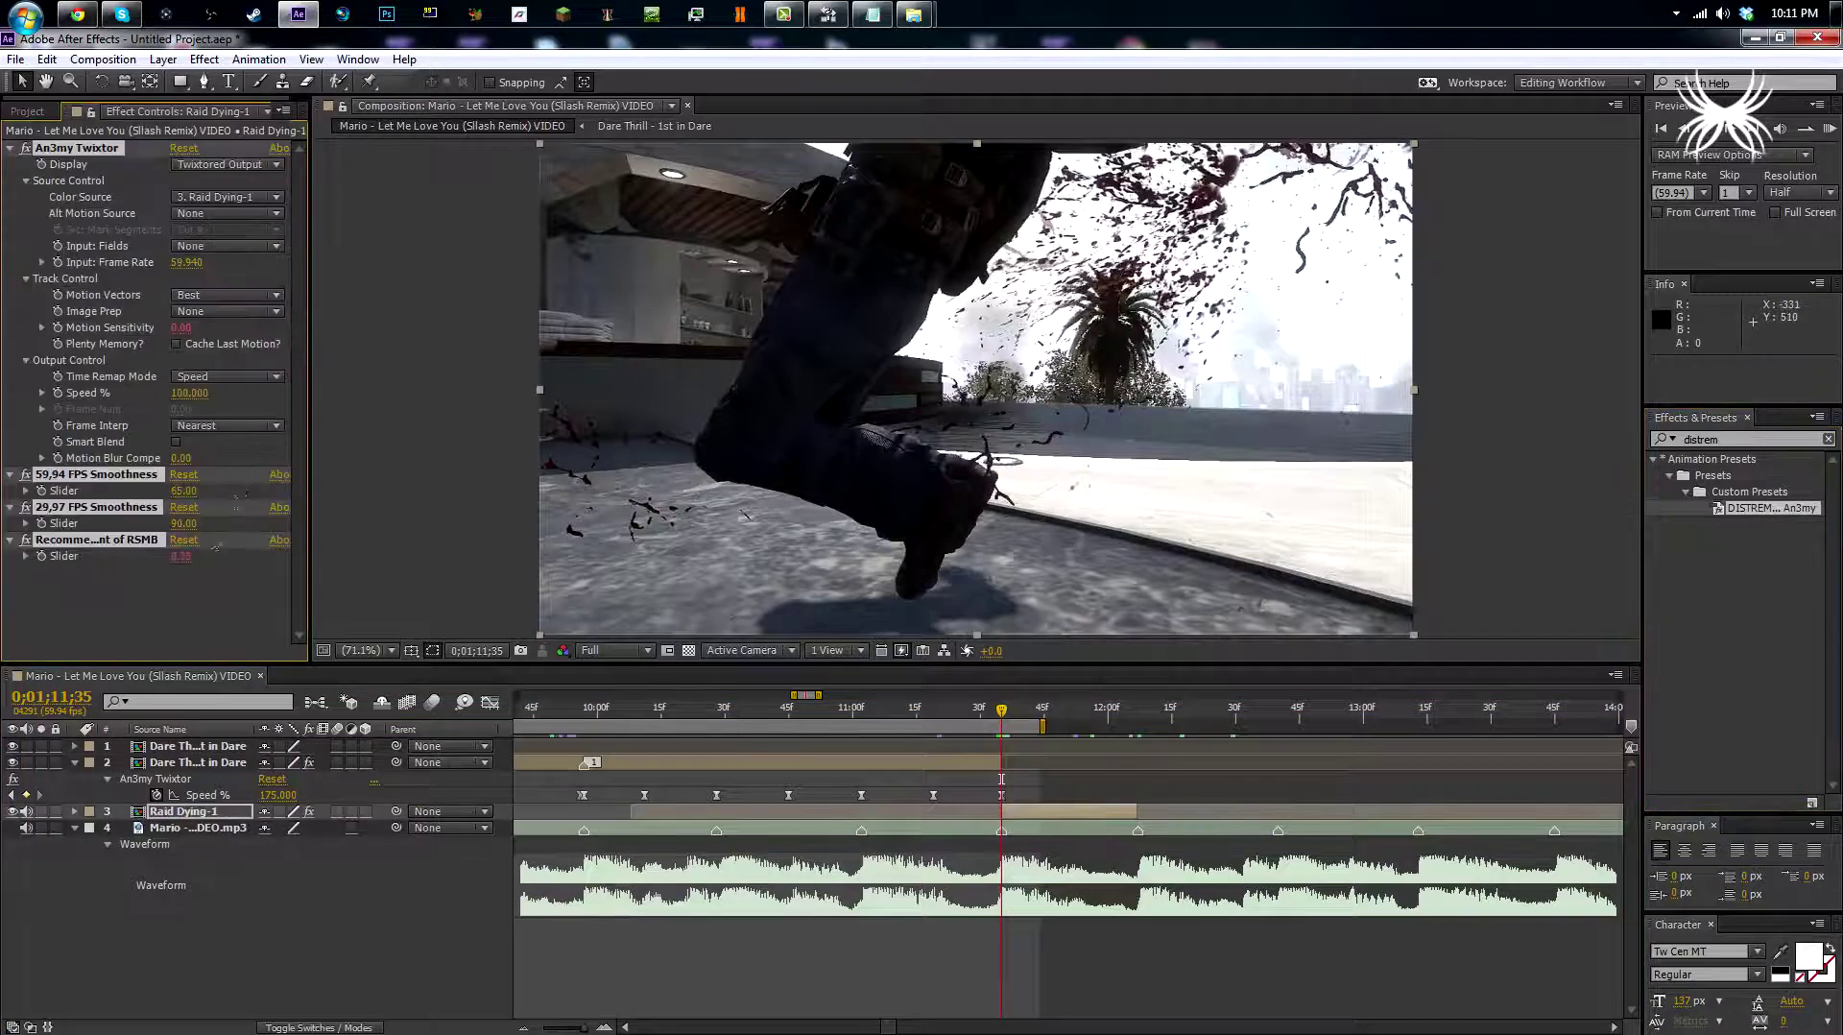
At 11;34, set Raid Dying-1's 59,94 FPS Smoothness slider to 50 in Effect Controls.
{"action": "left_click", "coordinate": [195, 616]}
{"action": "left_click", "coordinate": [1687, 132]}
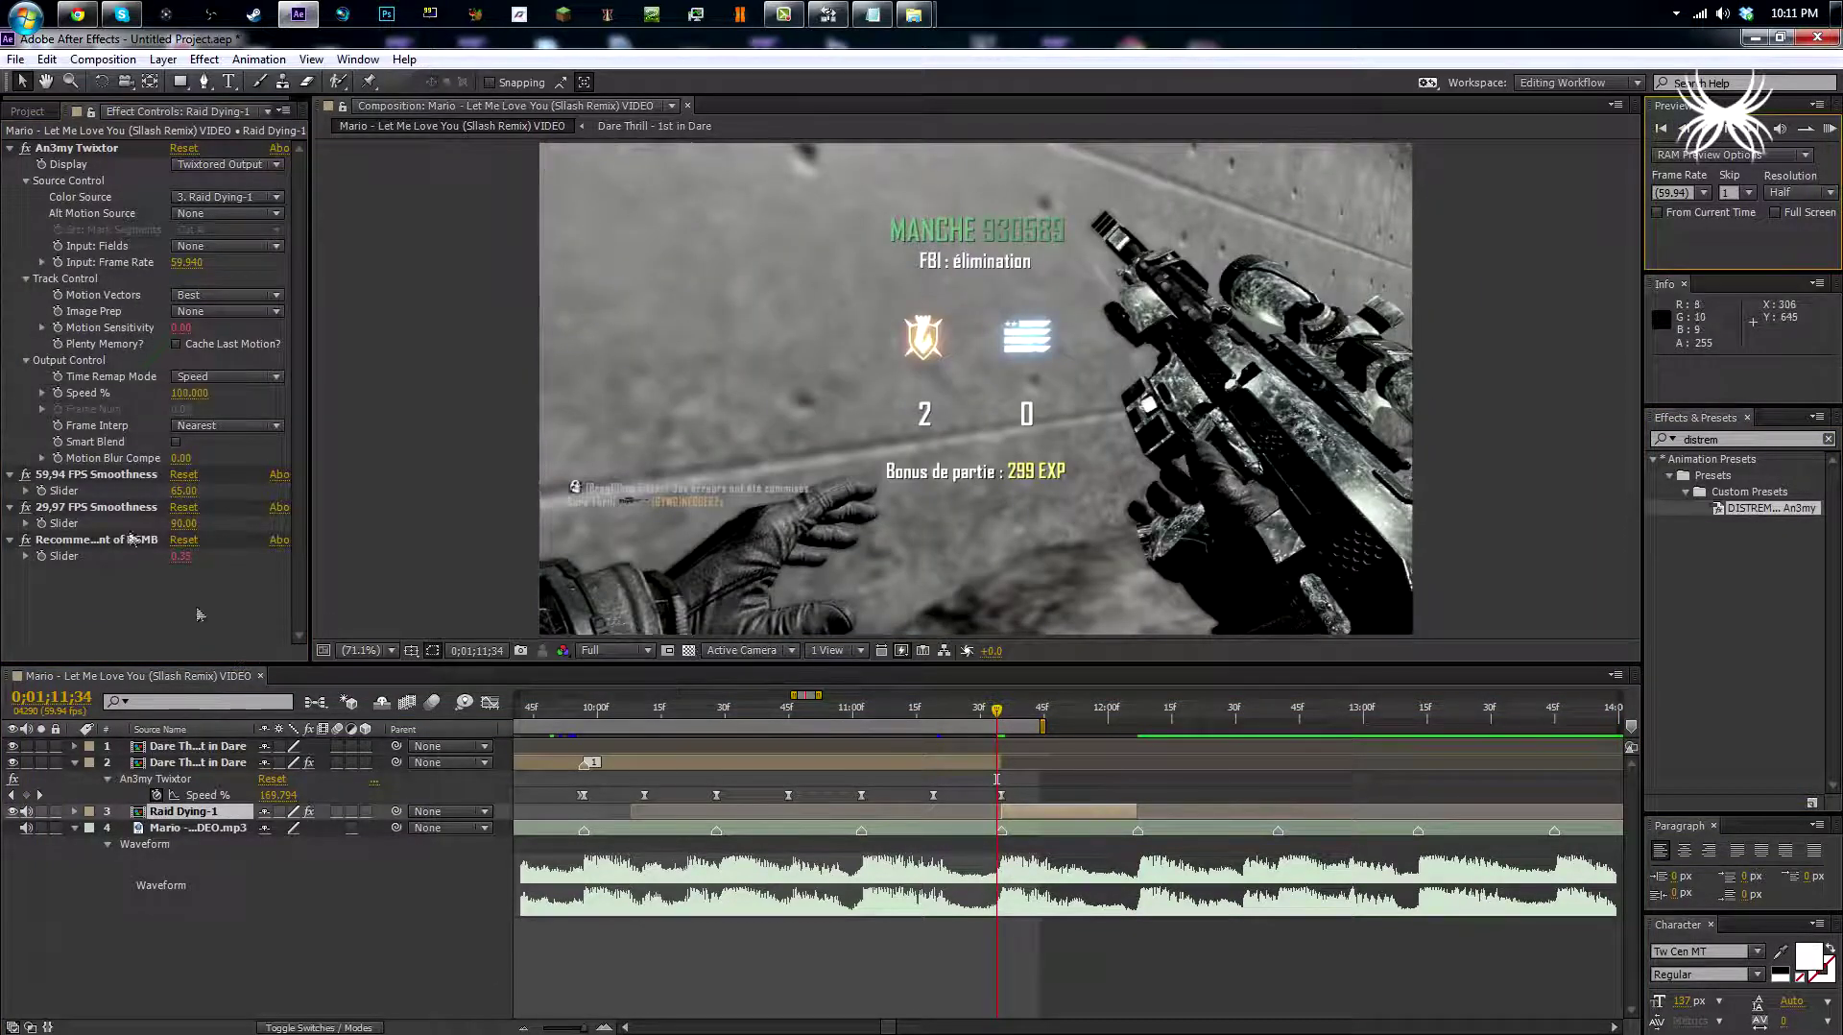
{"action": "left_click", "coordinate": [185, 491]}
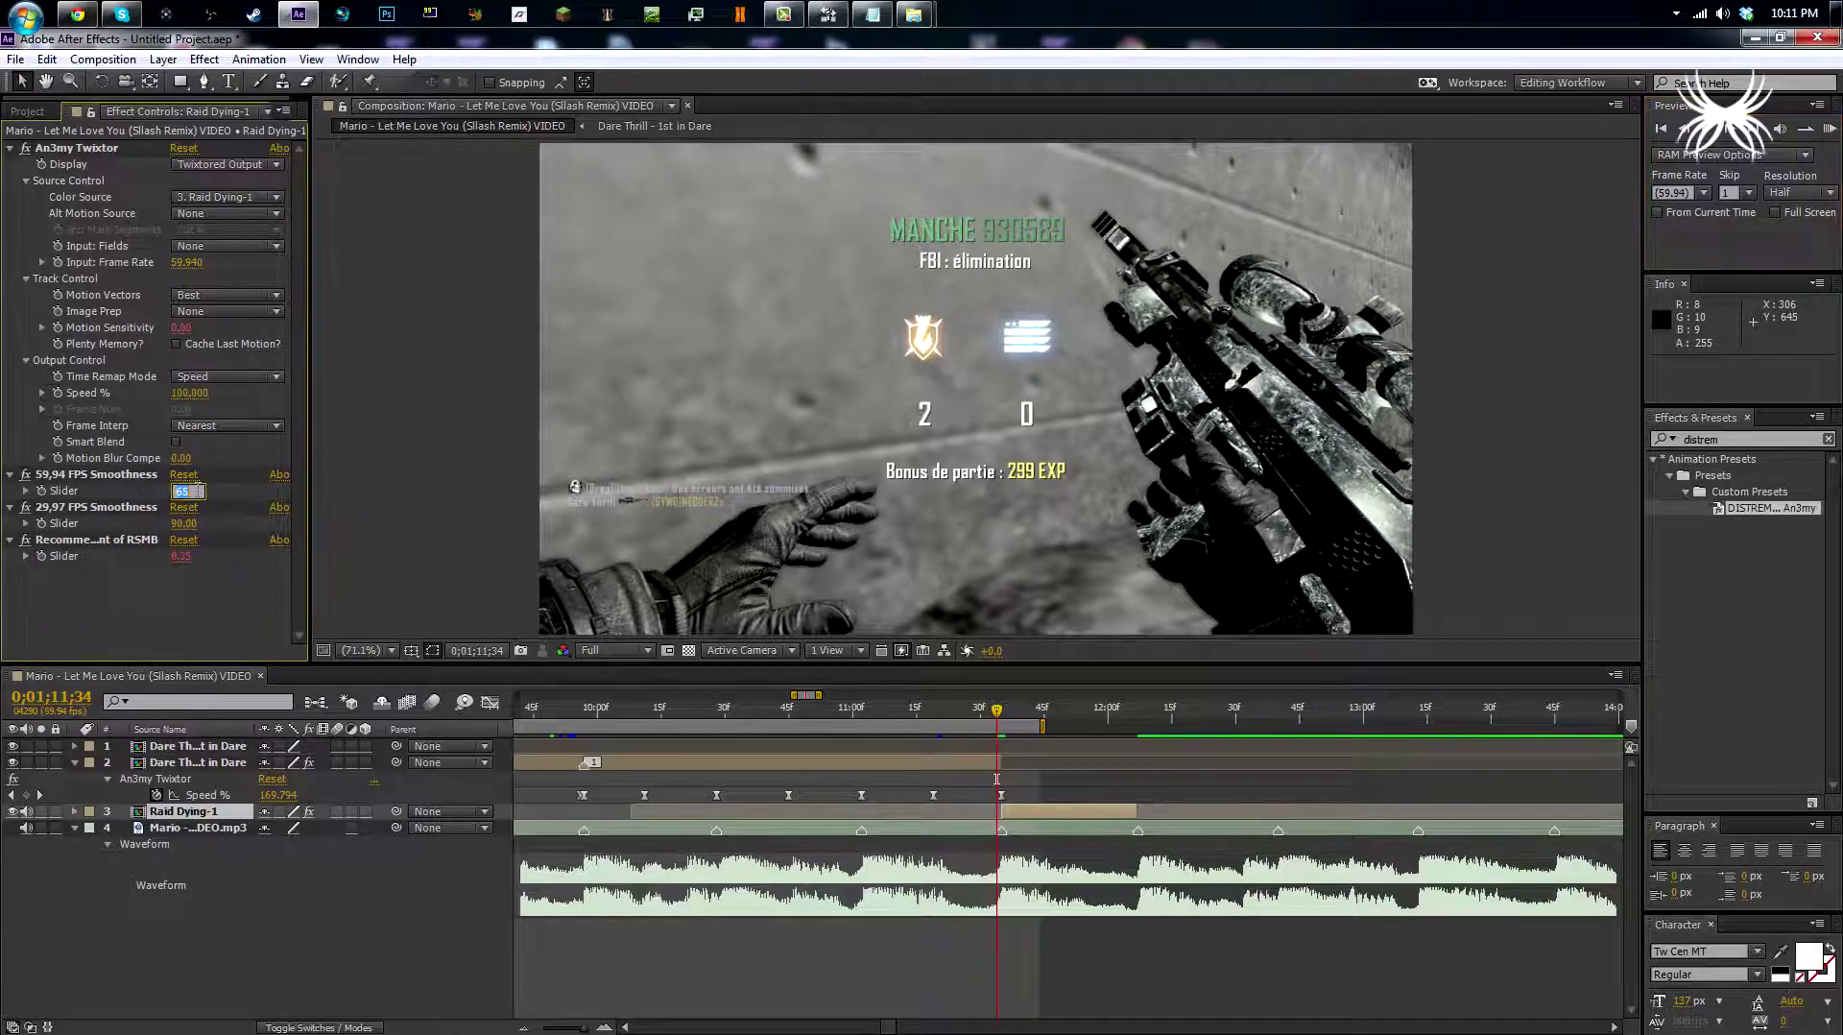
{"action": "type", "text": "50"}
{"action": "key", "text": "Return"}
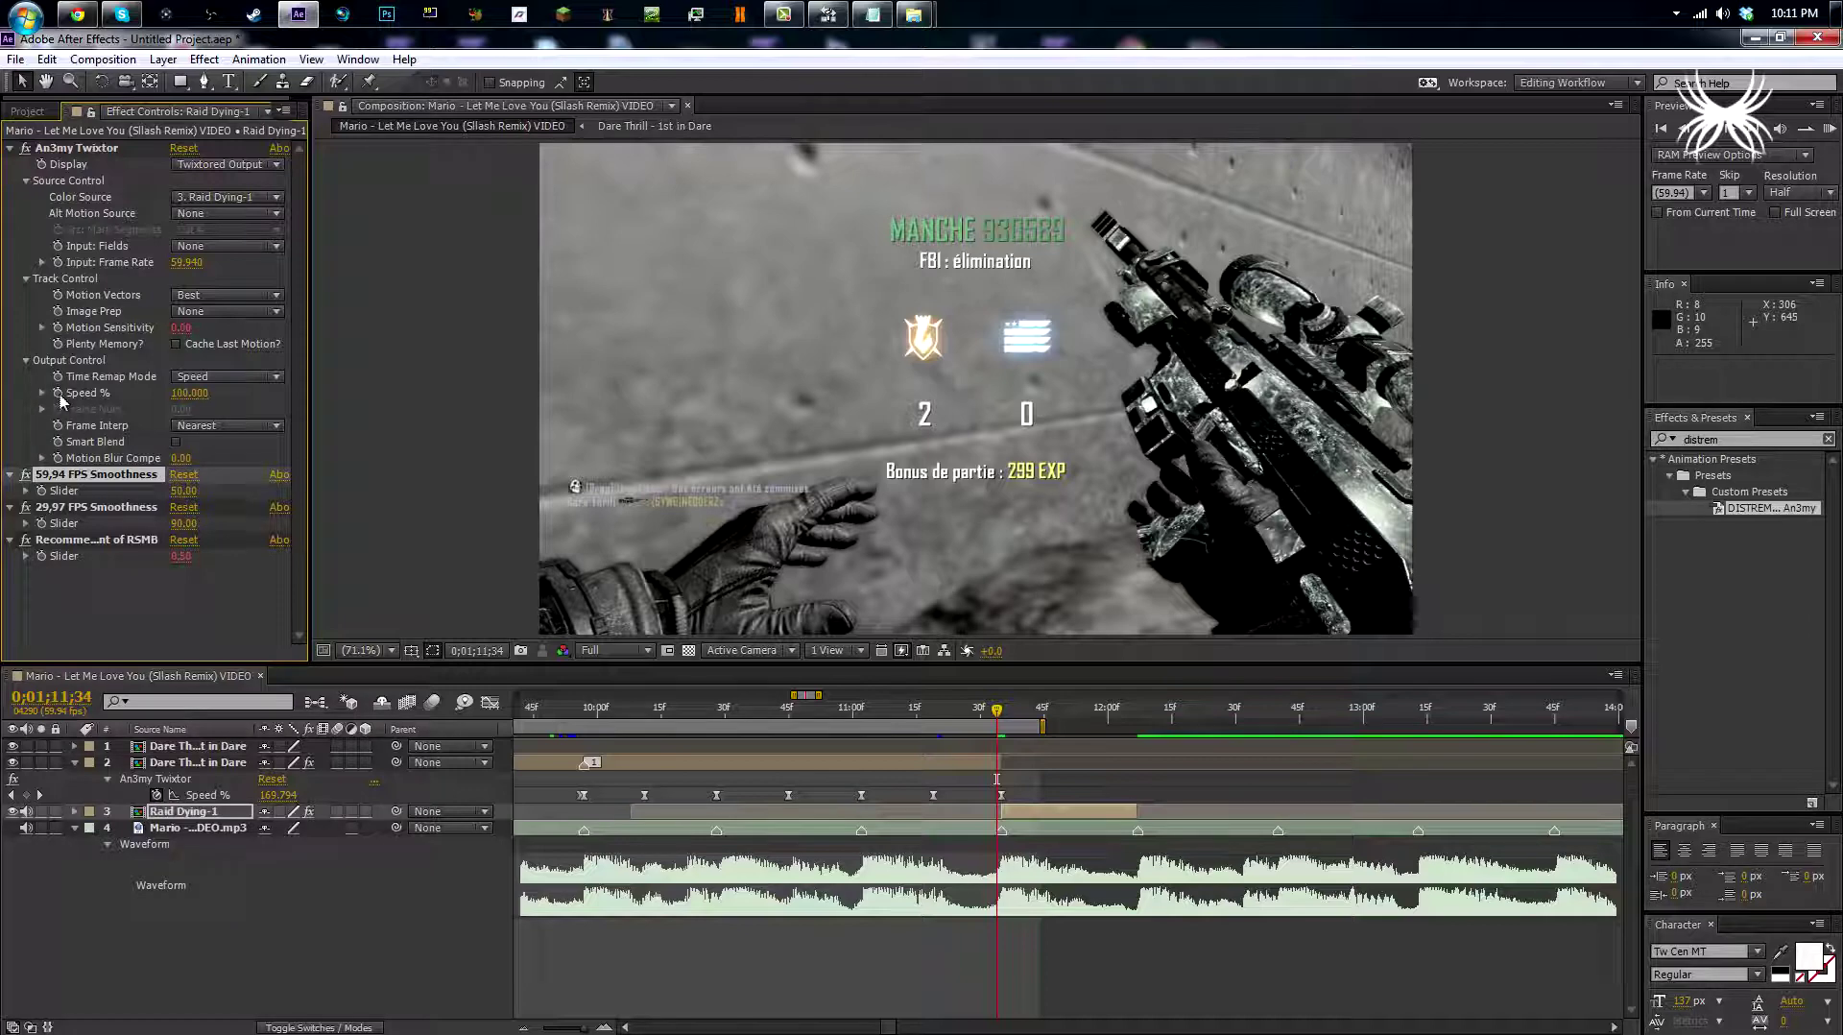
{"action": "left_click", "coordinate": [57, 393]}
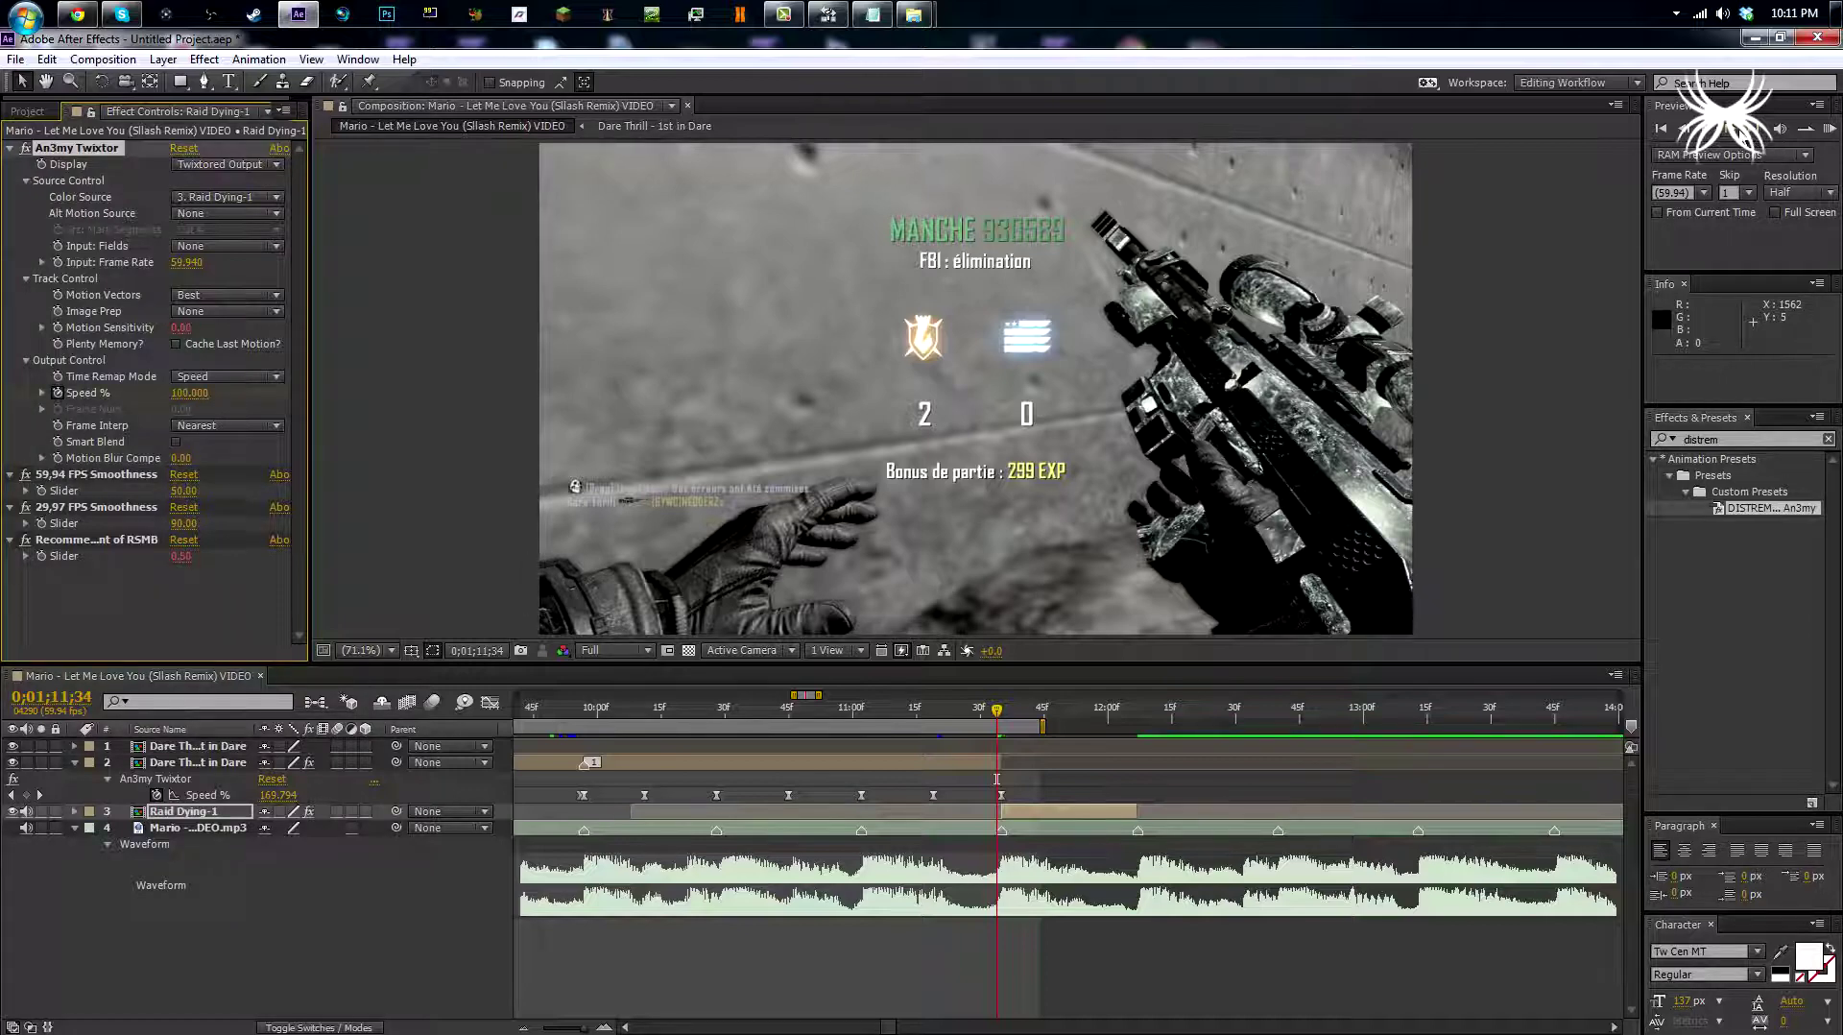
{"action": "key", "text": "Page_Down"}
Easy Ease the Raid Dying-1 Speed % keyframe and set it to 1000.
{"action": "key", "text": "u"}
{"action": "right_click", "coordinate": [998, 847]}
{"action": "mouse_move", "coordinate": [1041, 829]}
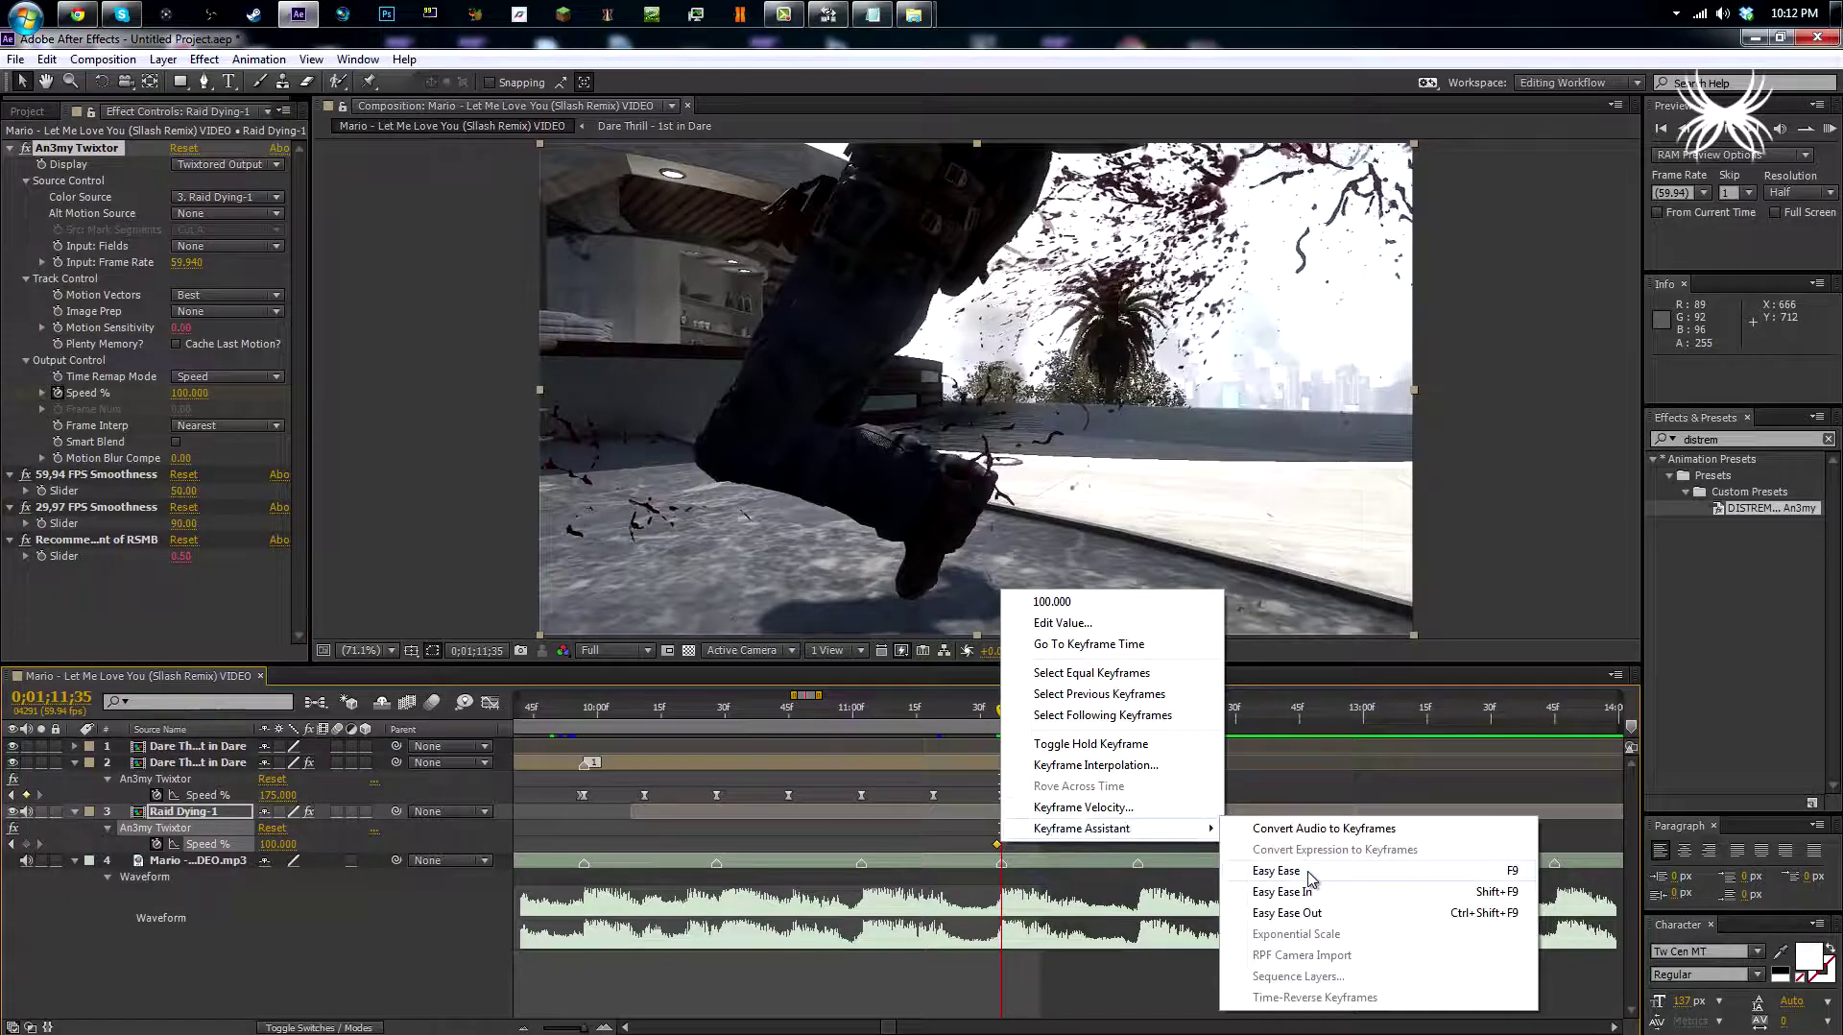
{"action": "left_click", "coordinate": [1282, 869]}
{"action": "left_click", "coordinate": [278, 844]}
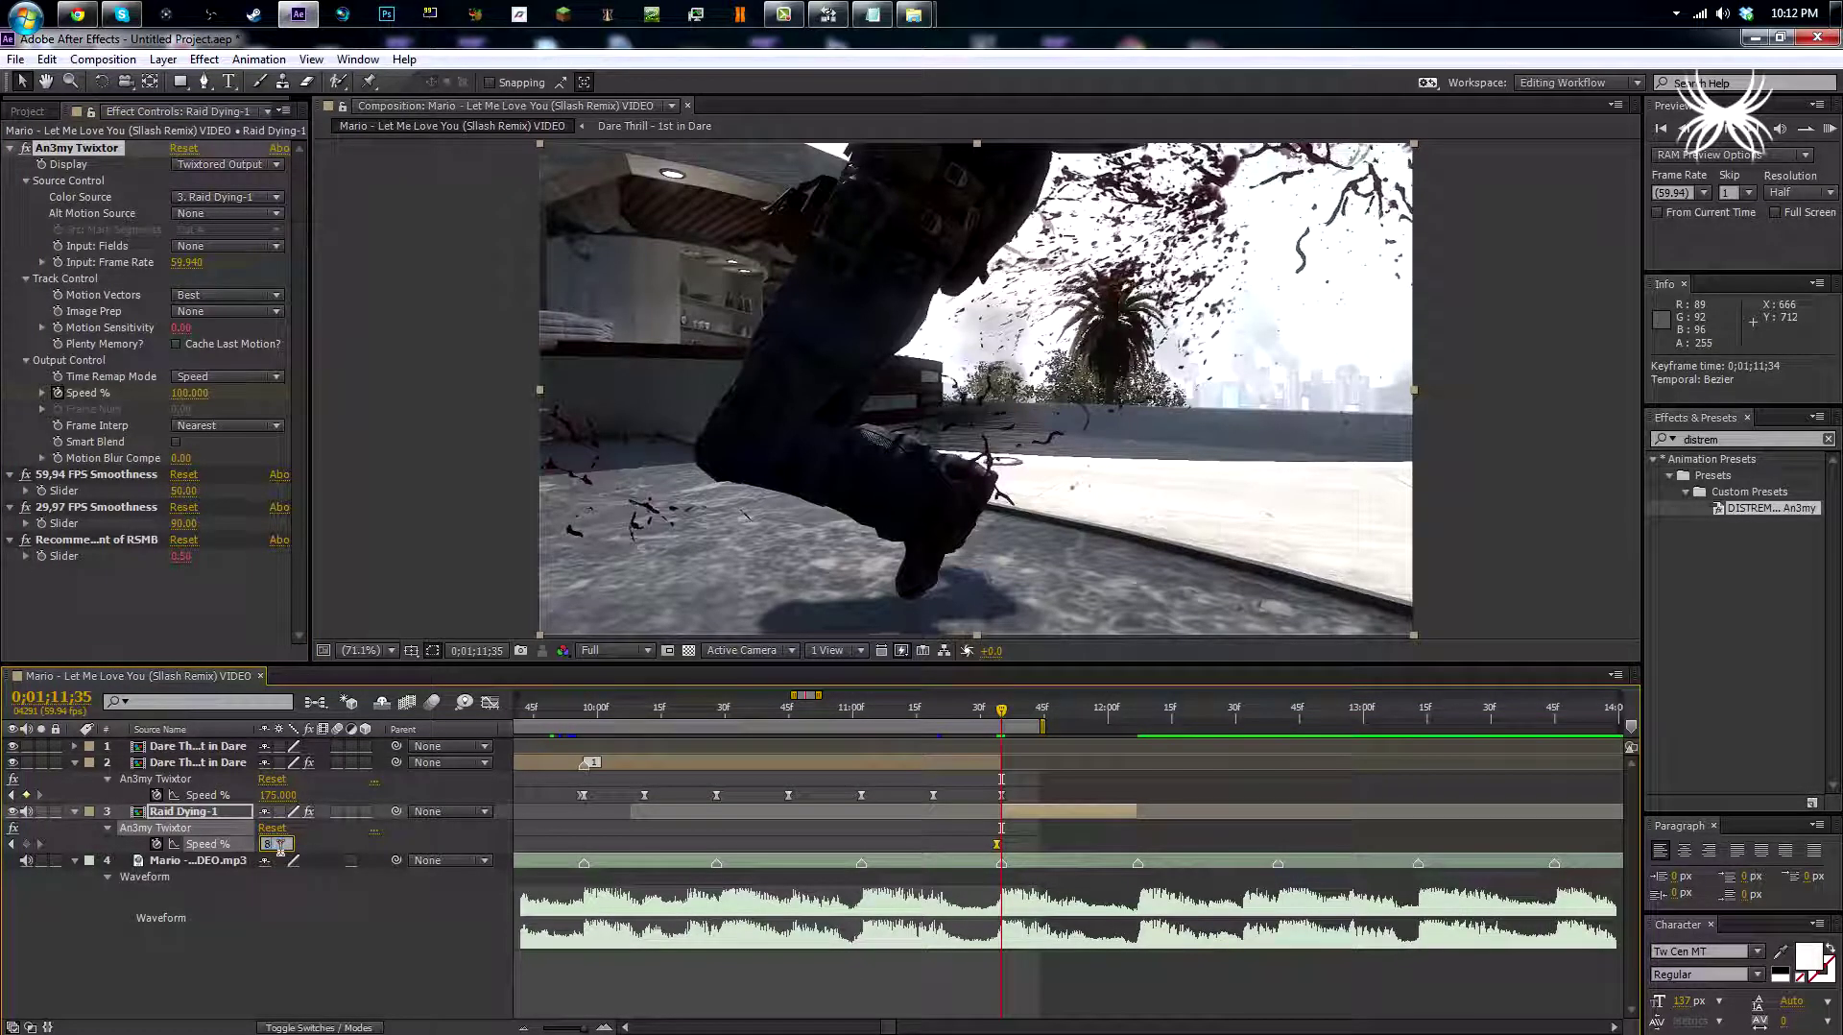
{"action": "key", "text": "Return"}
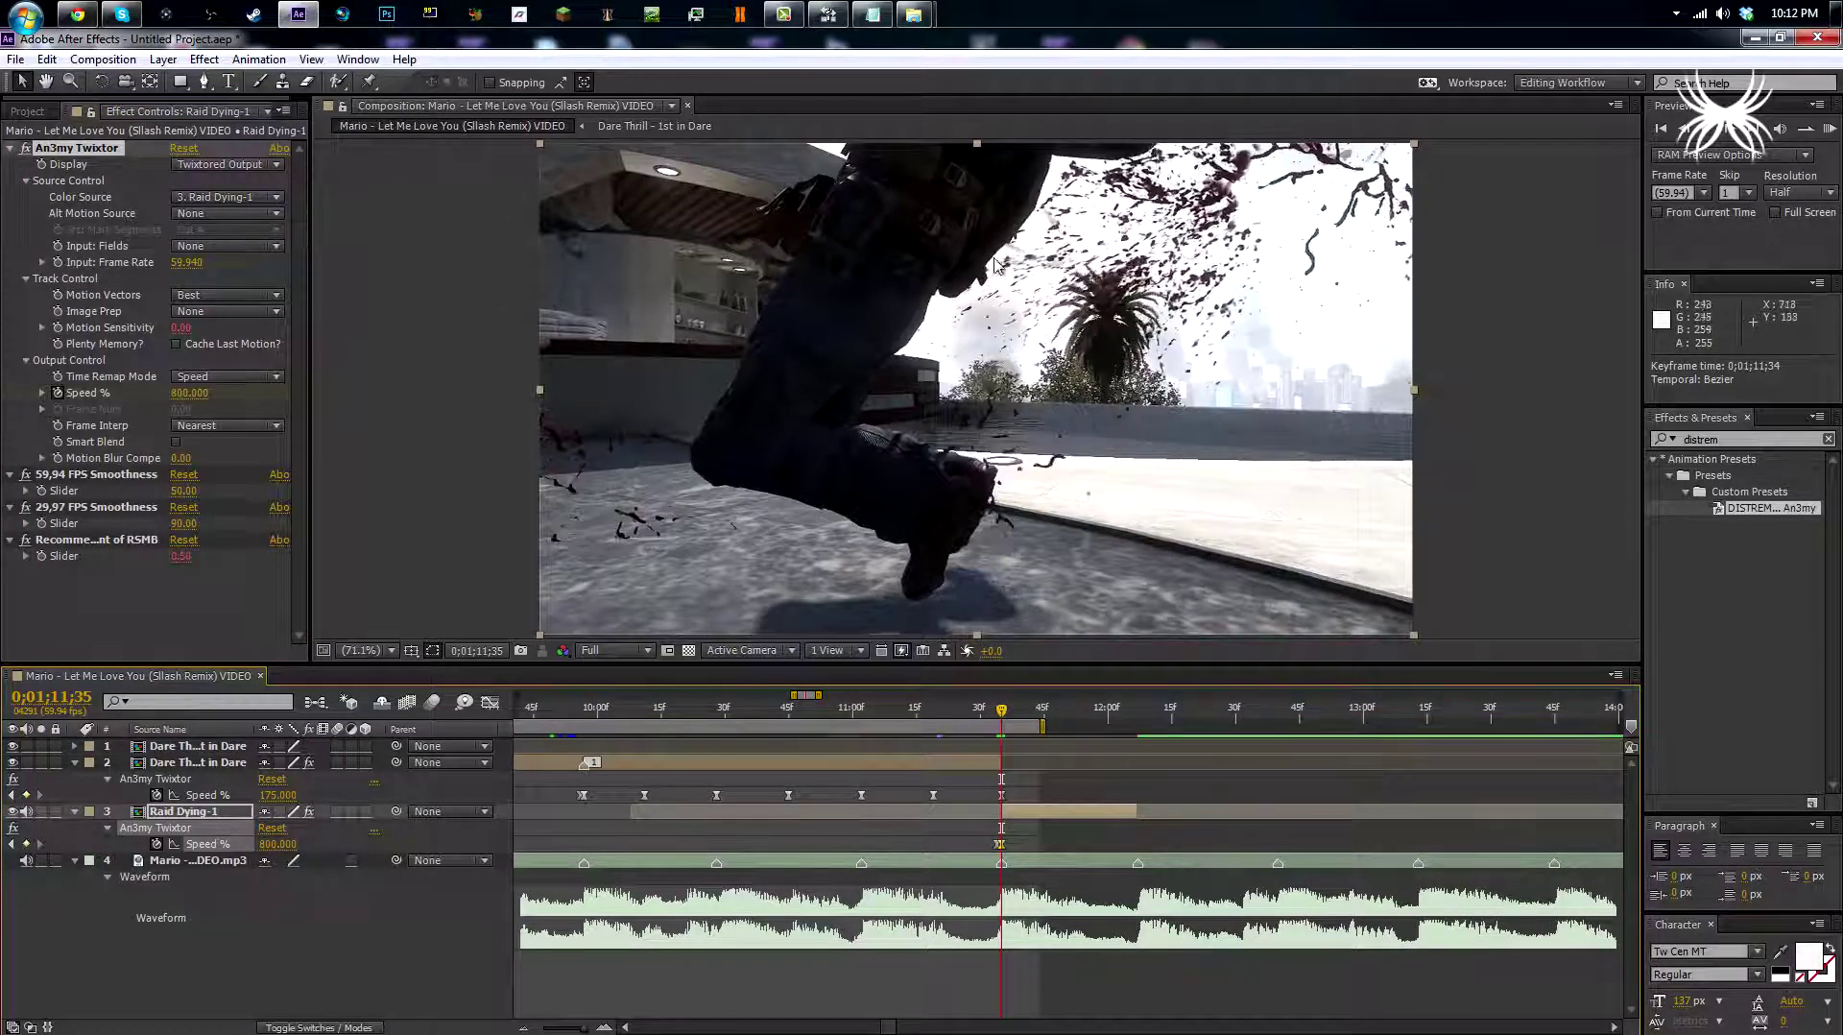
{"action": "left_click", "coordinate": [277, 844]}
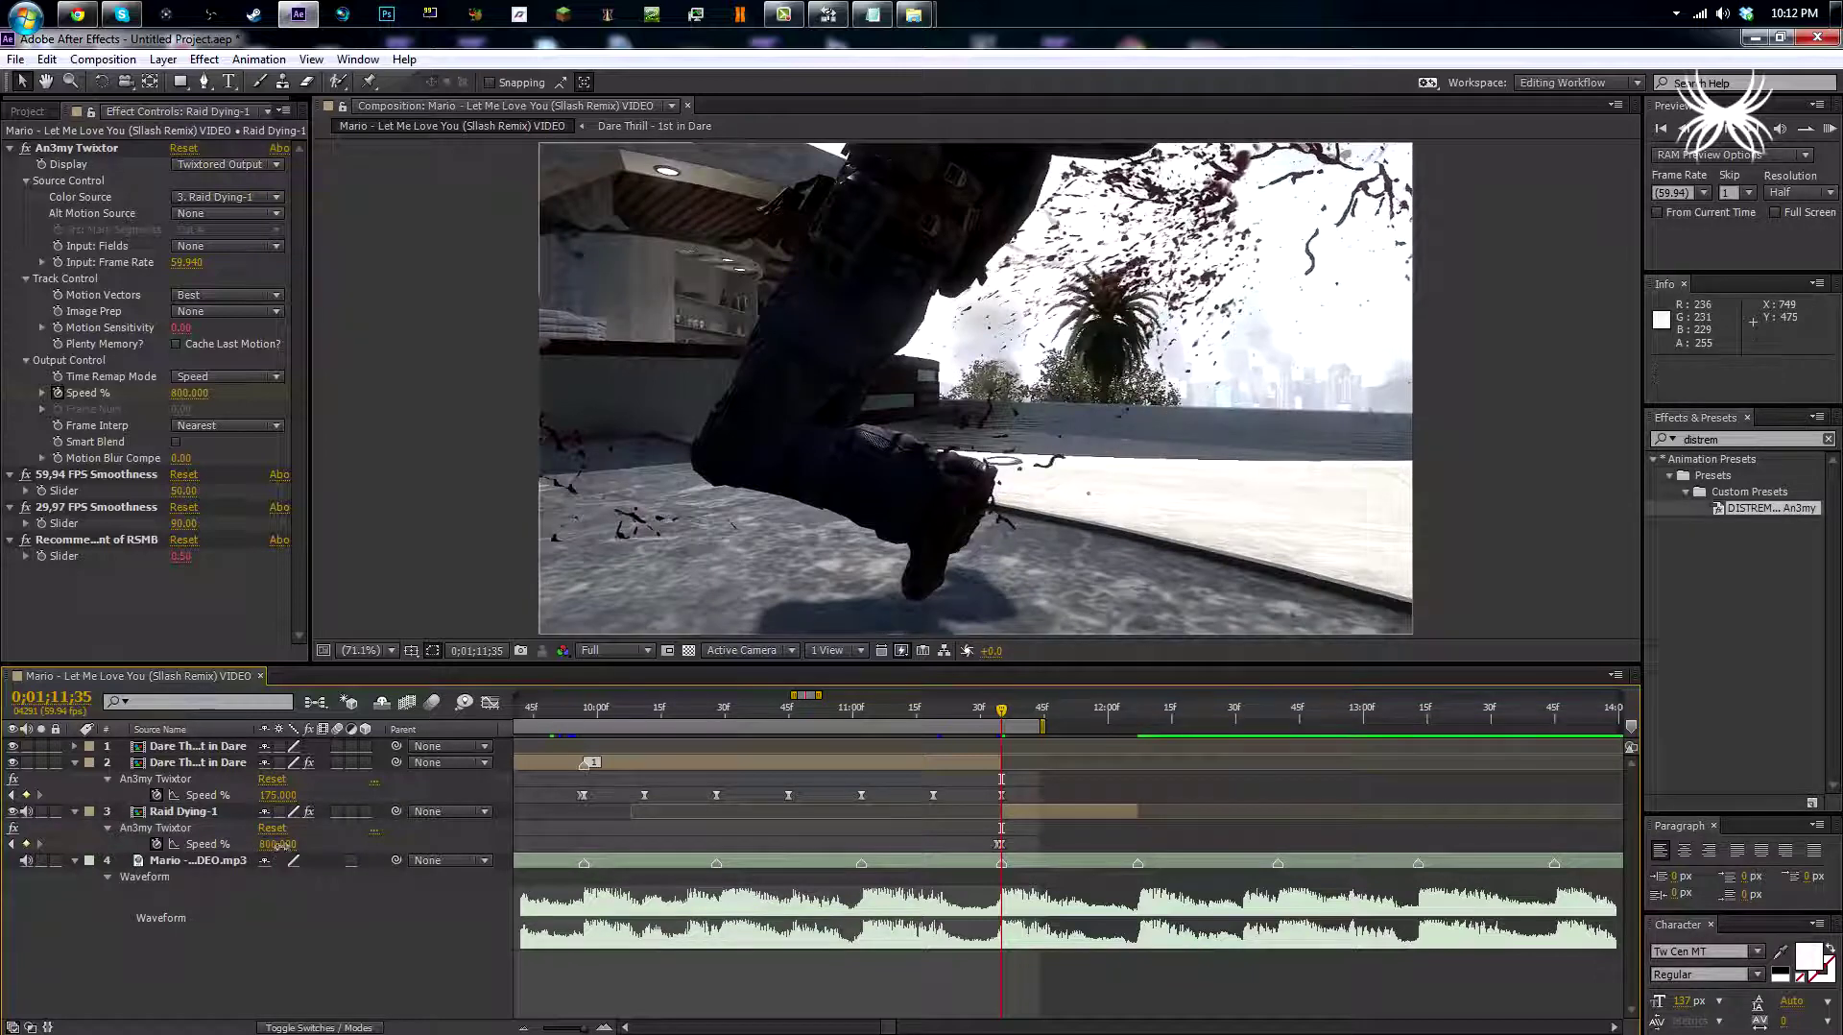
{"action": "type", "text": "100"}
{"action": "key", "text": "Return"}
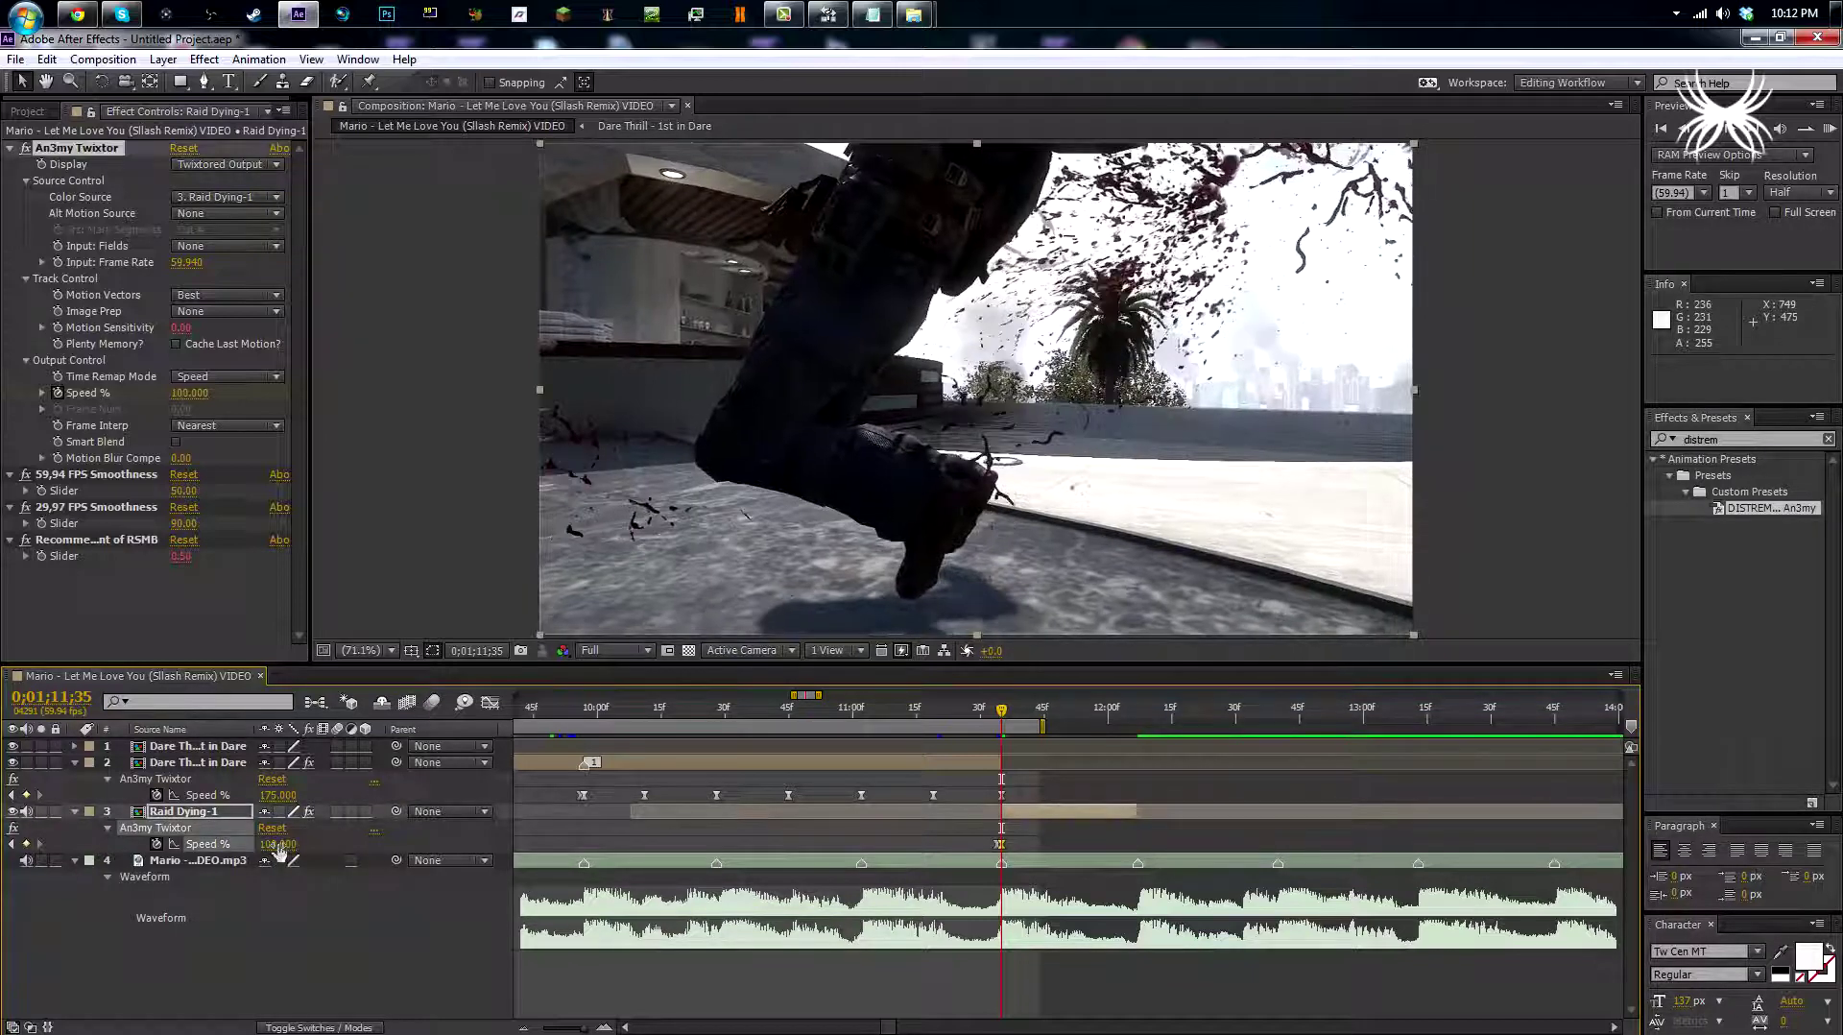
{"action": "type", "text": "0"}
{"action": "key", "text": "Return"}
Paste the 1000% keyframe at 12;07 and add a 200% Speed keyframe at 11;50.
{"action": "key", "text": "k"}
{"action": "key", "text": "ctrl+c"}
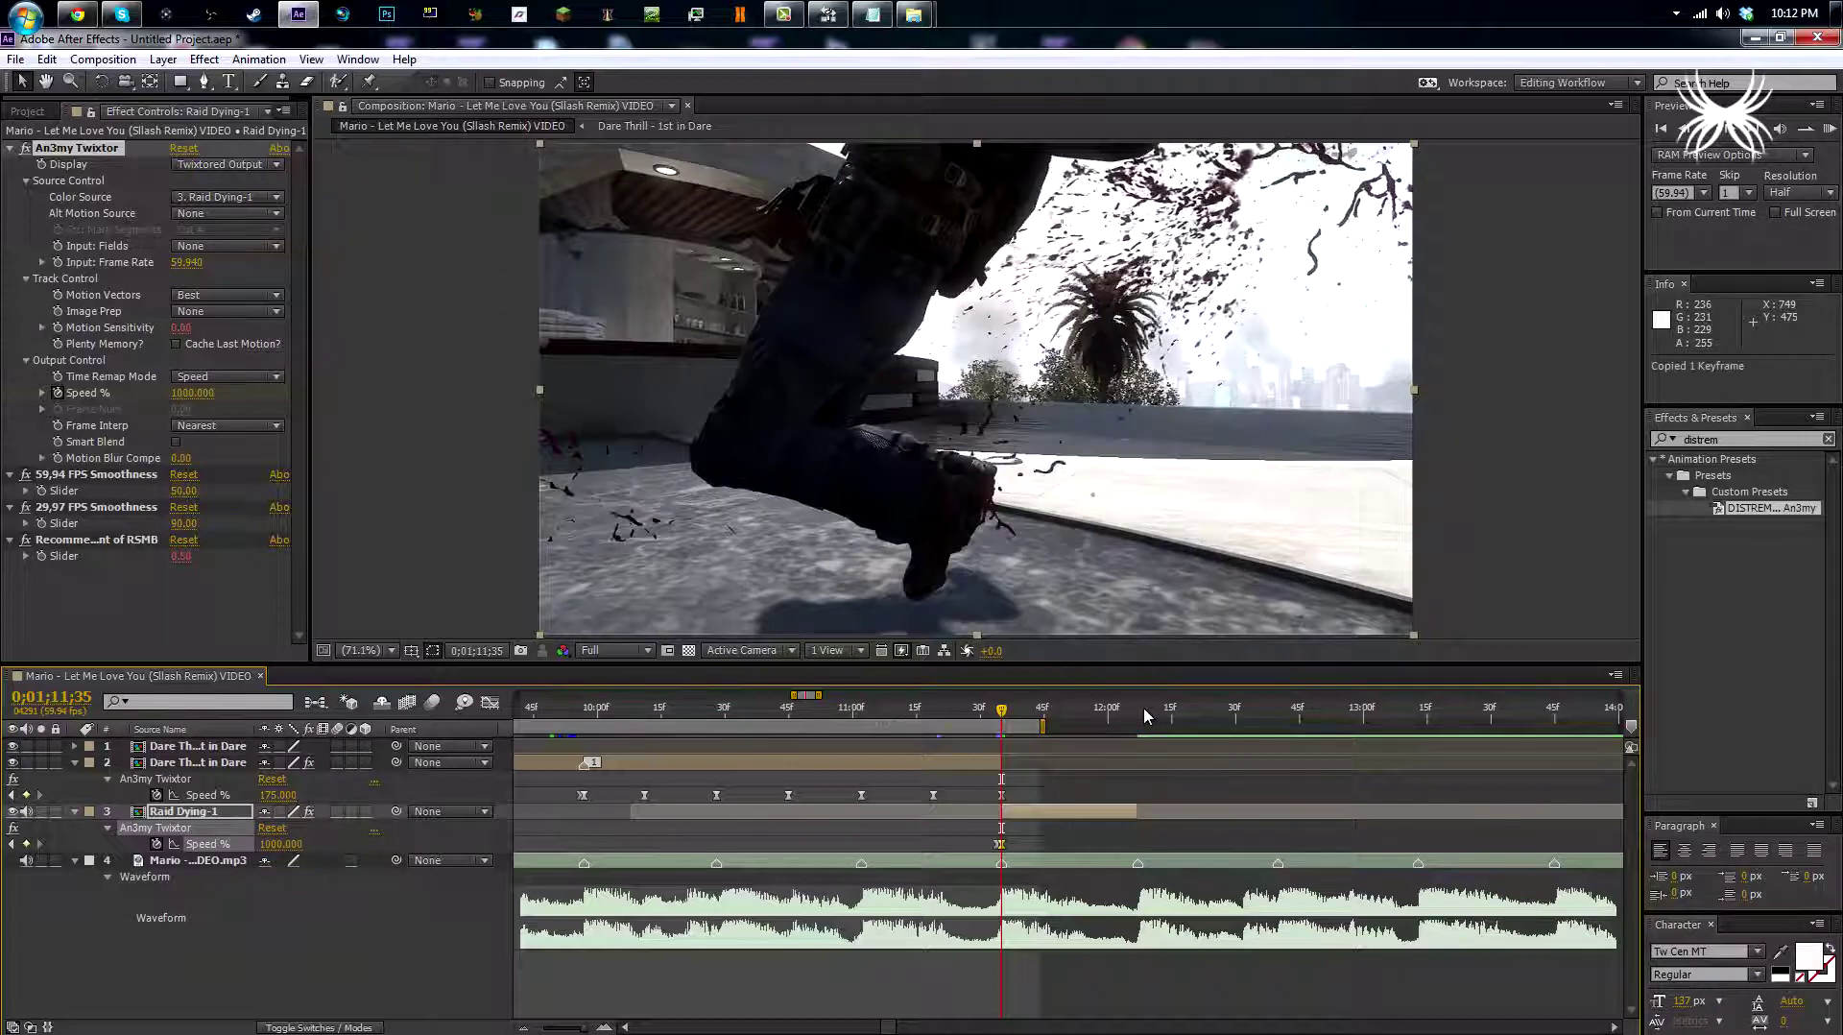
{"action": "key", "text": "ctrl+v"}
{"action": "left_click", "coordinate": [1070, 722]}
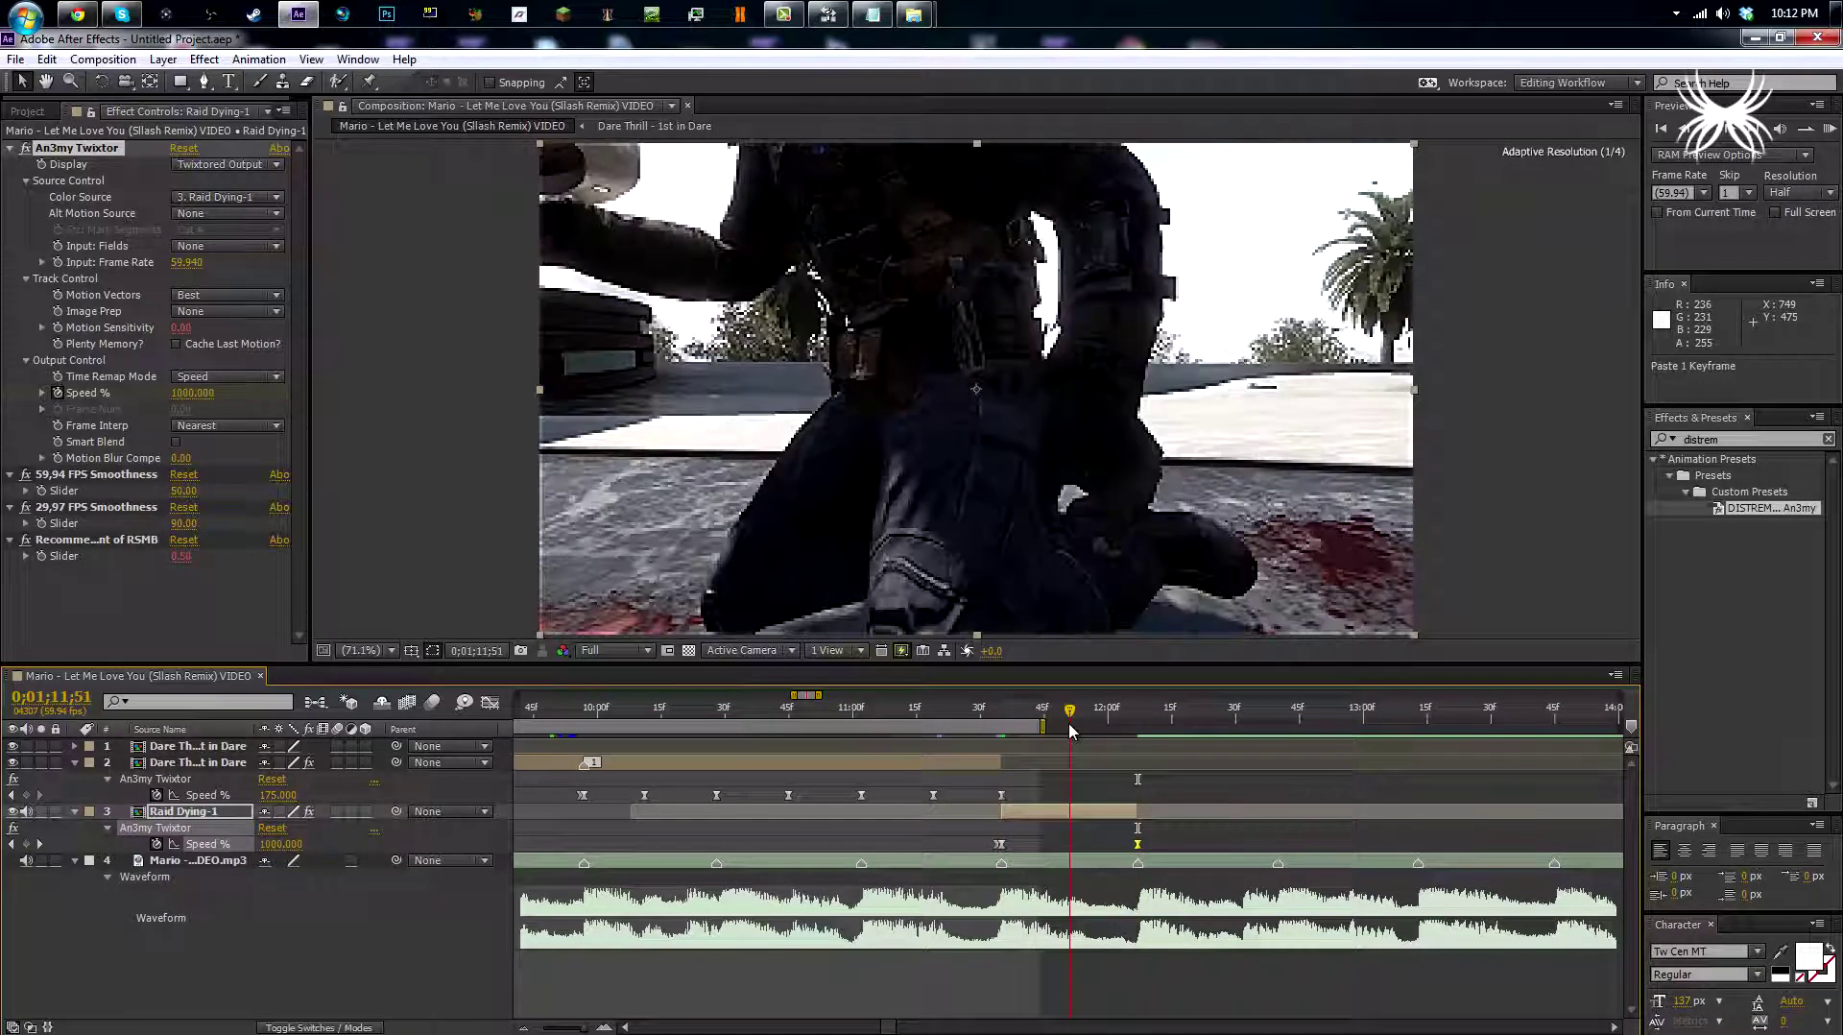
{"action": "left_click_drag", "start_coordinate": [1068, 723], "coordinate": [1064, 724]}
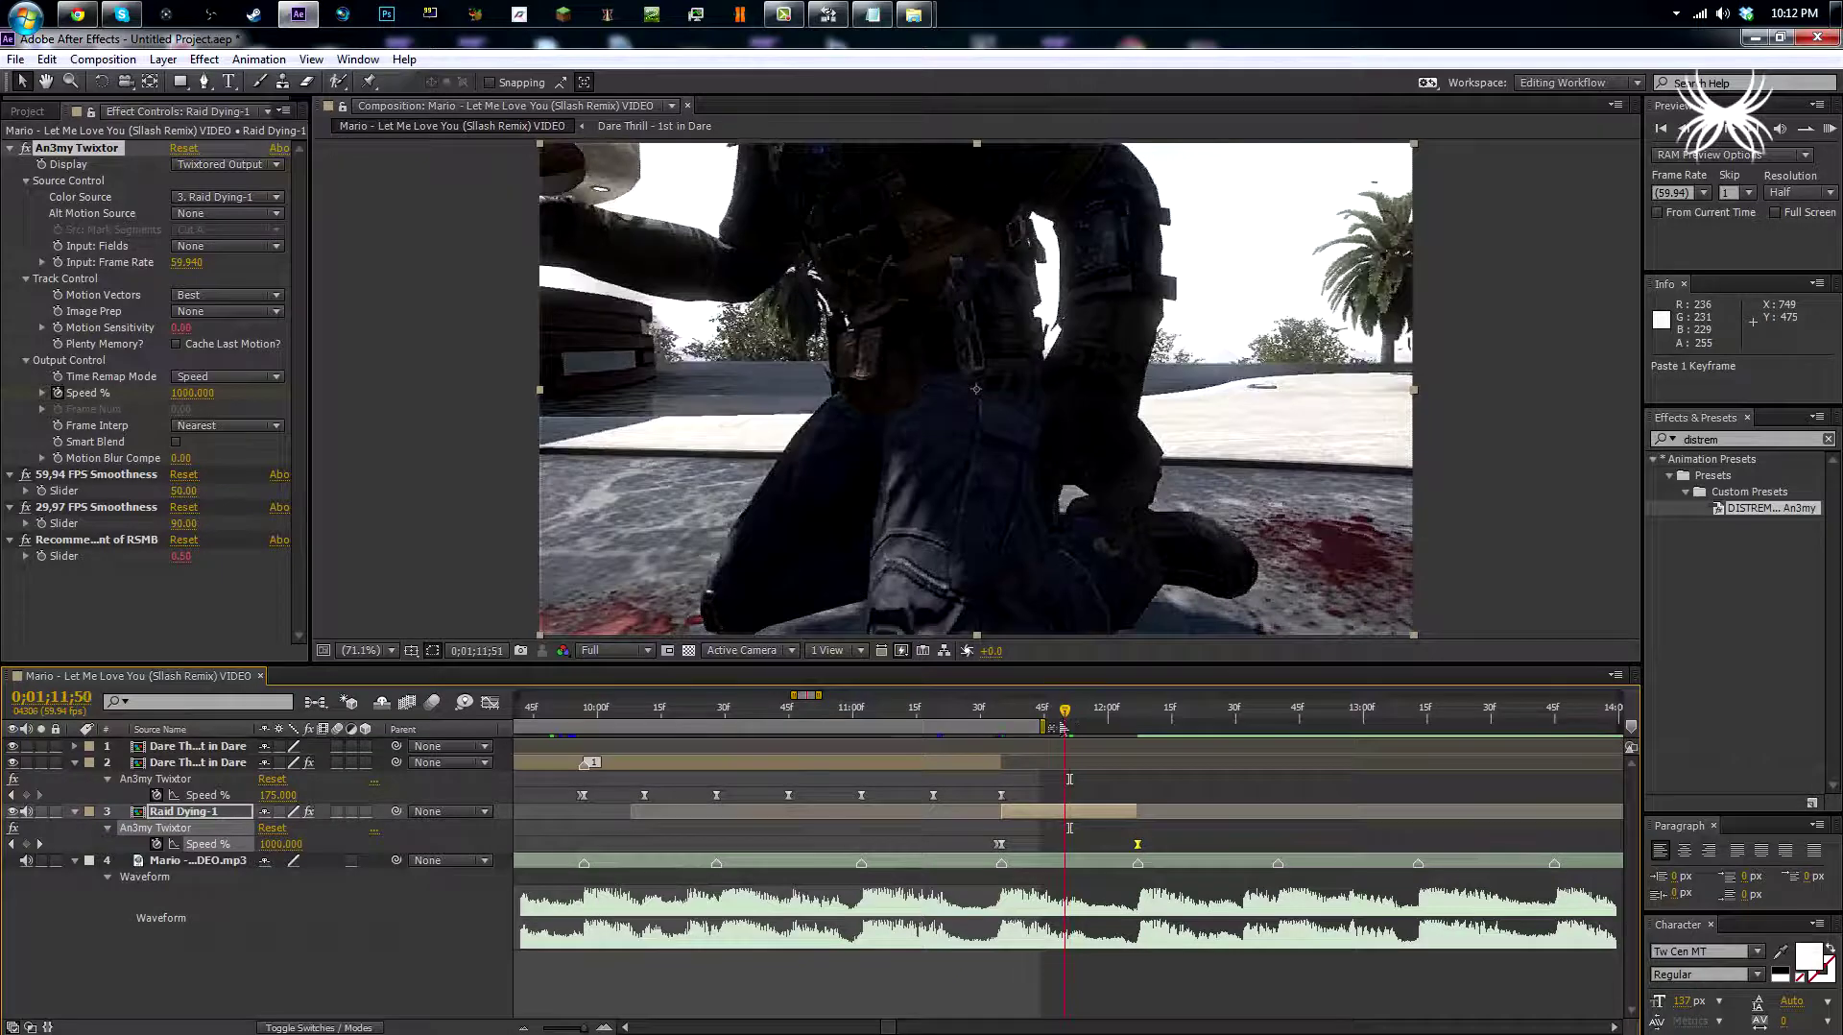
{"action": "left_click", "coordinate": [294, 844]}
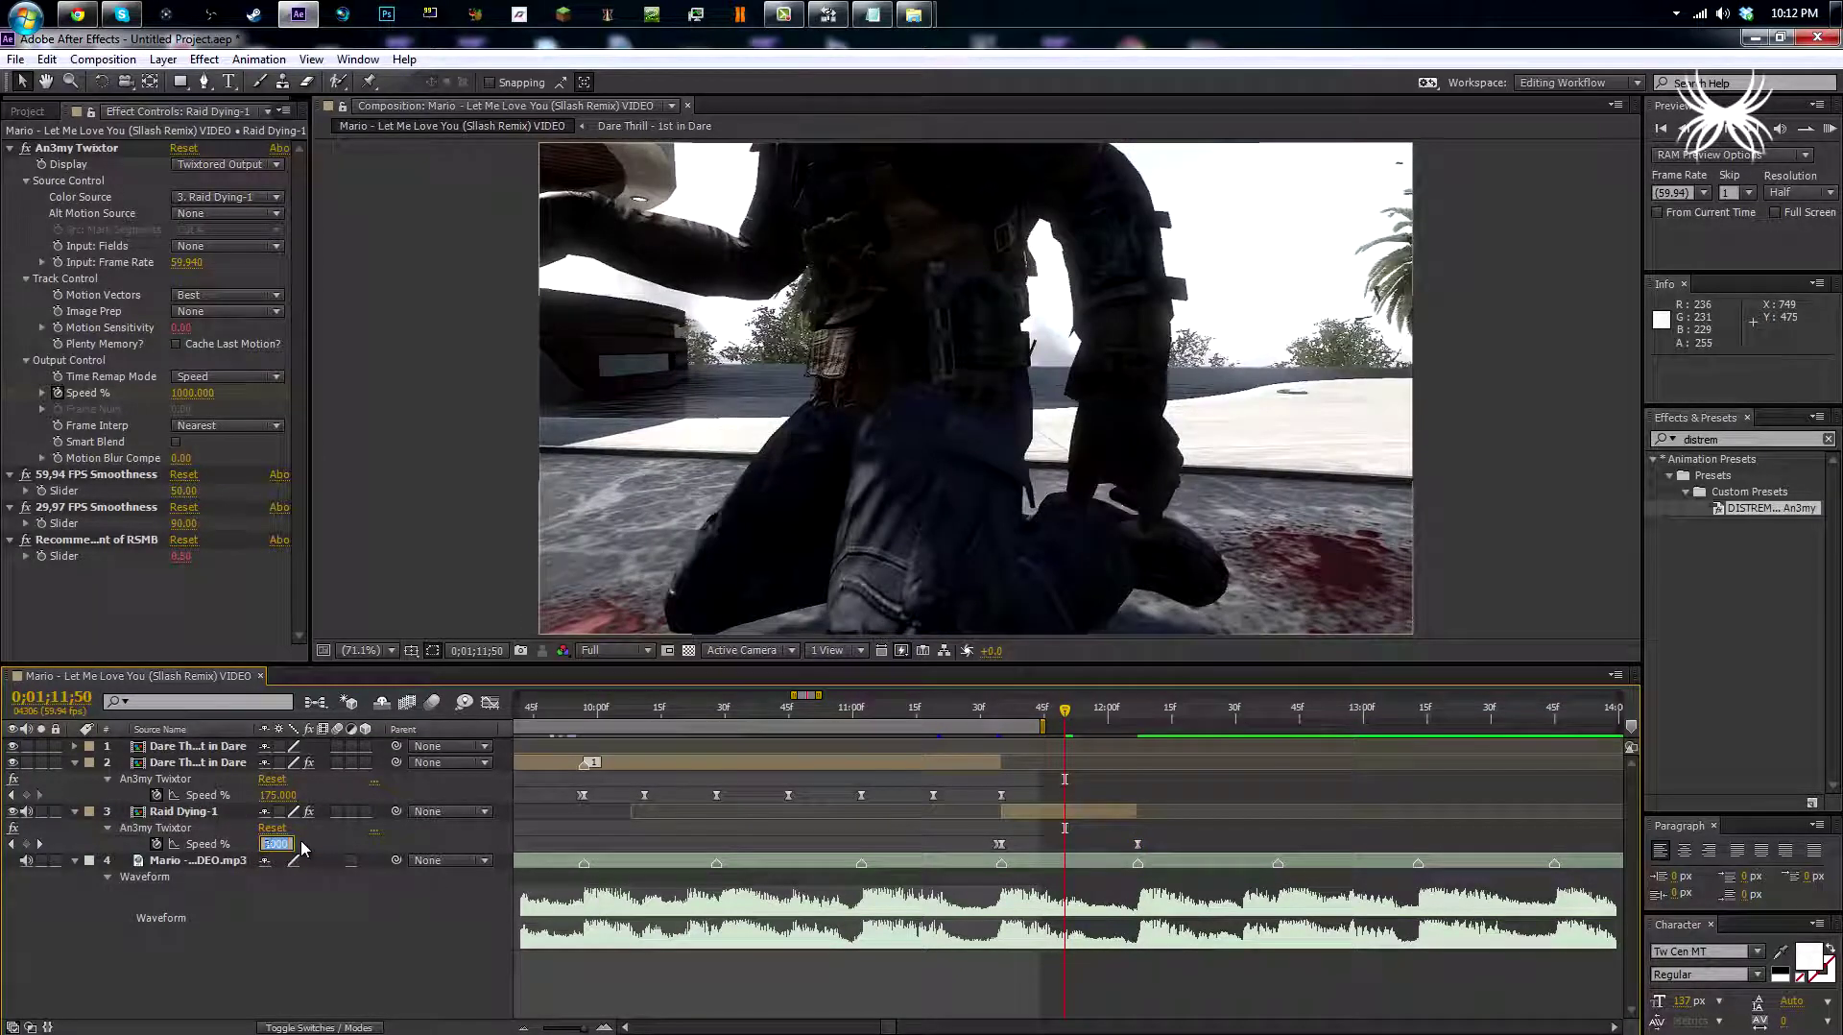
{"action": "key", "text": "Return"}
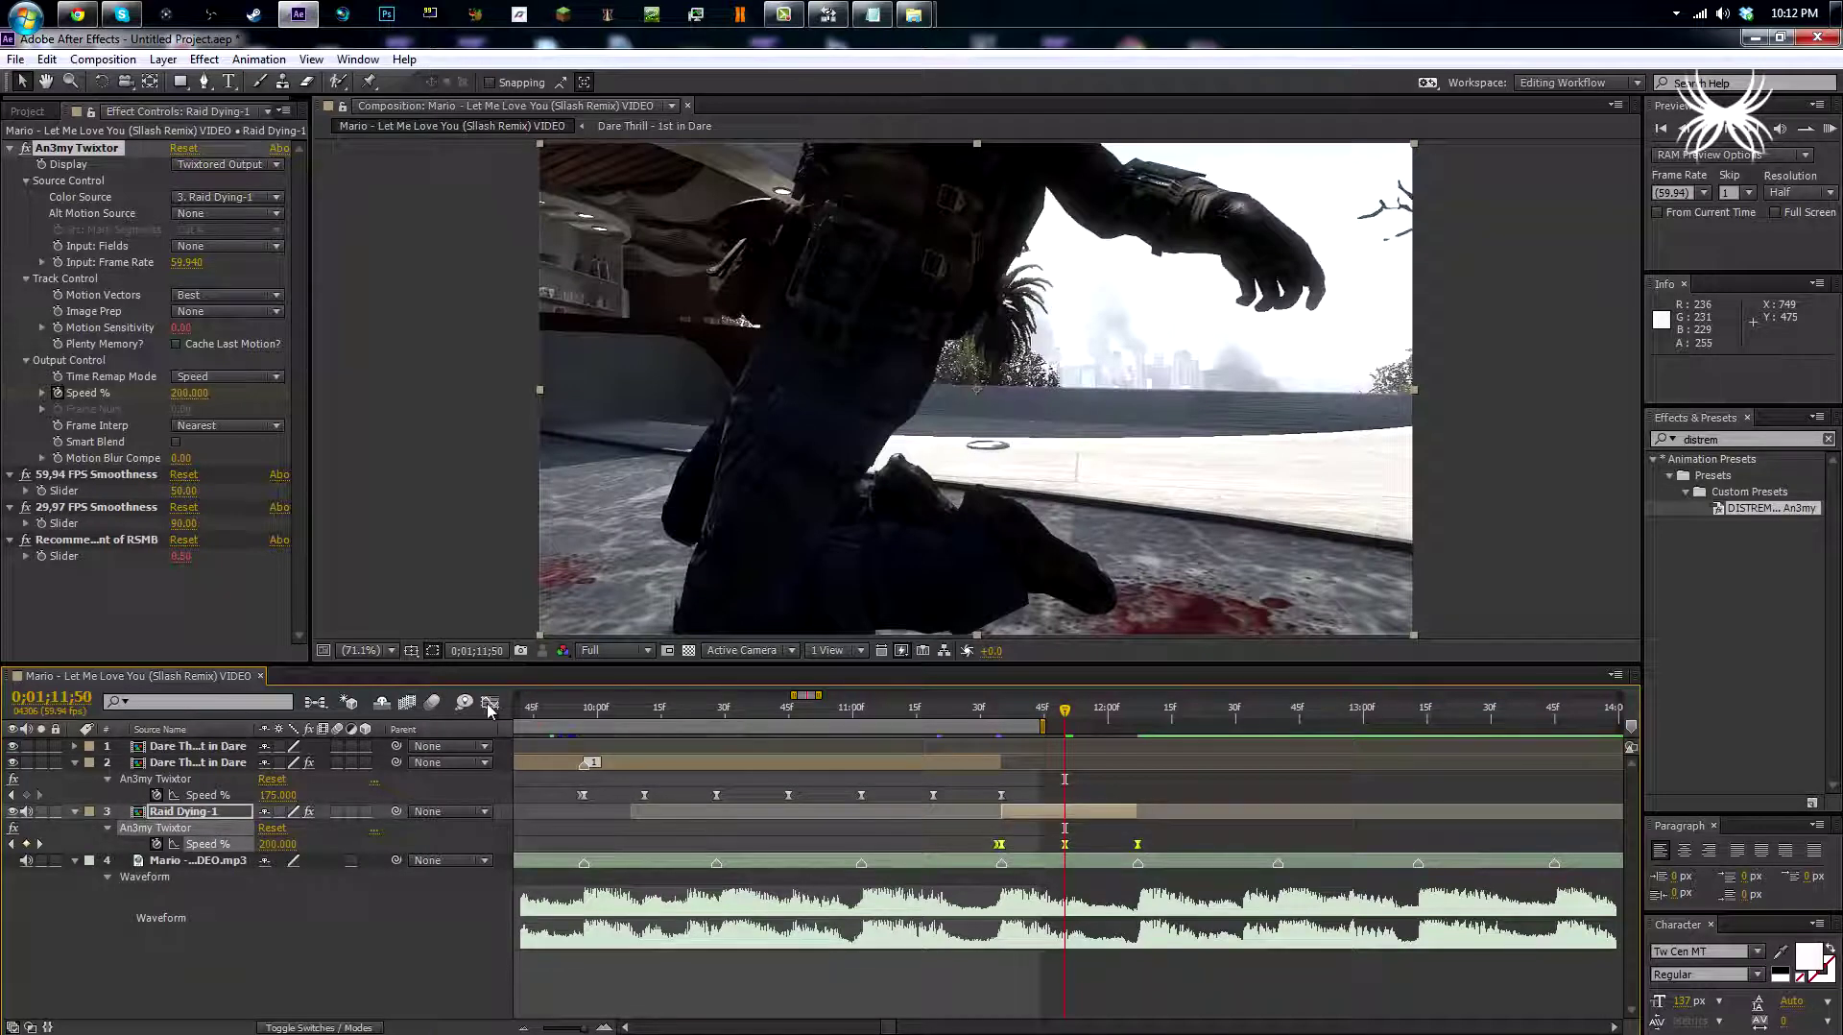
Reshape the Speed % curve easing in the Graph Editor and extend the work area to about 12;15.
{"action": "key", "text": "shift+F3"}
{"action": "left_click", "coordinate": [1037, 946]}
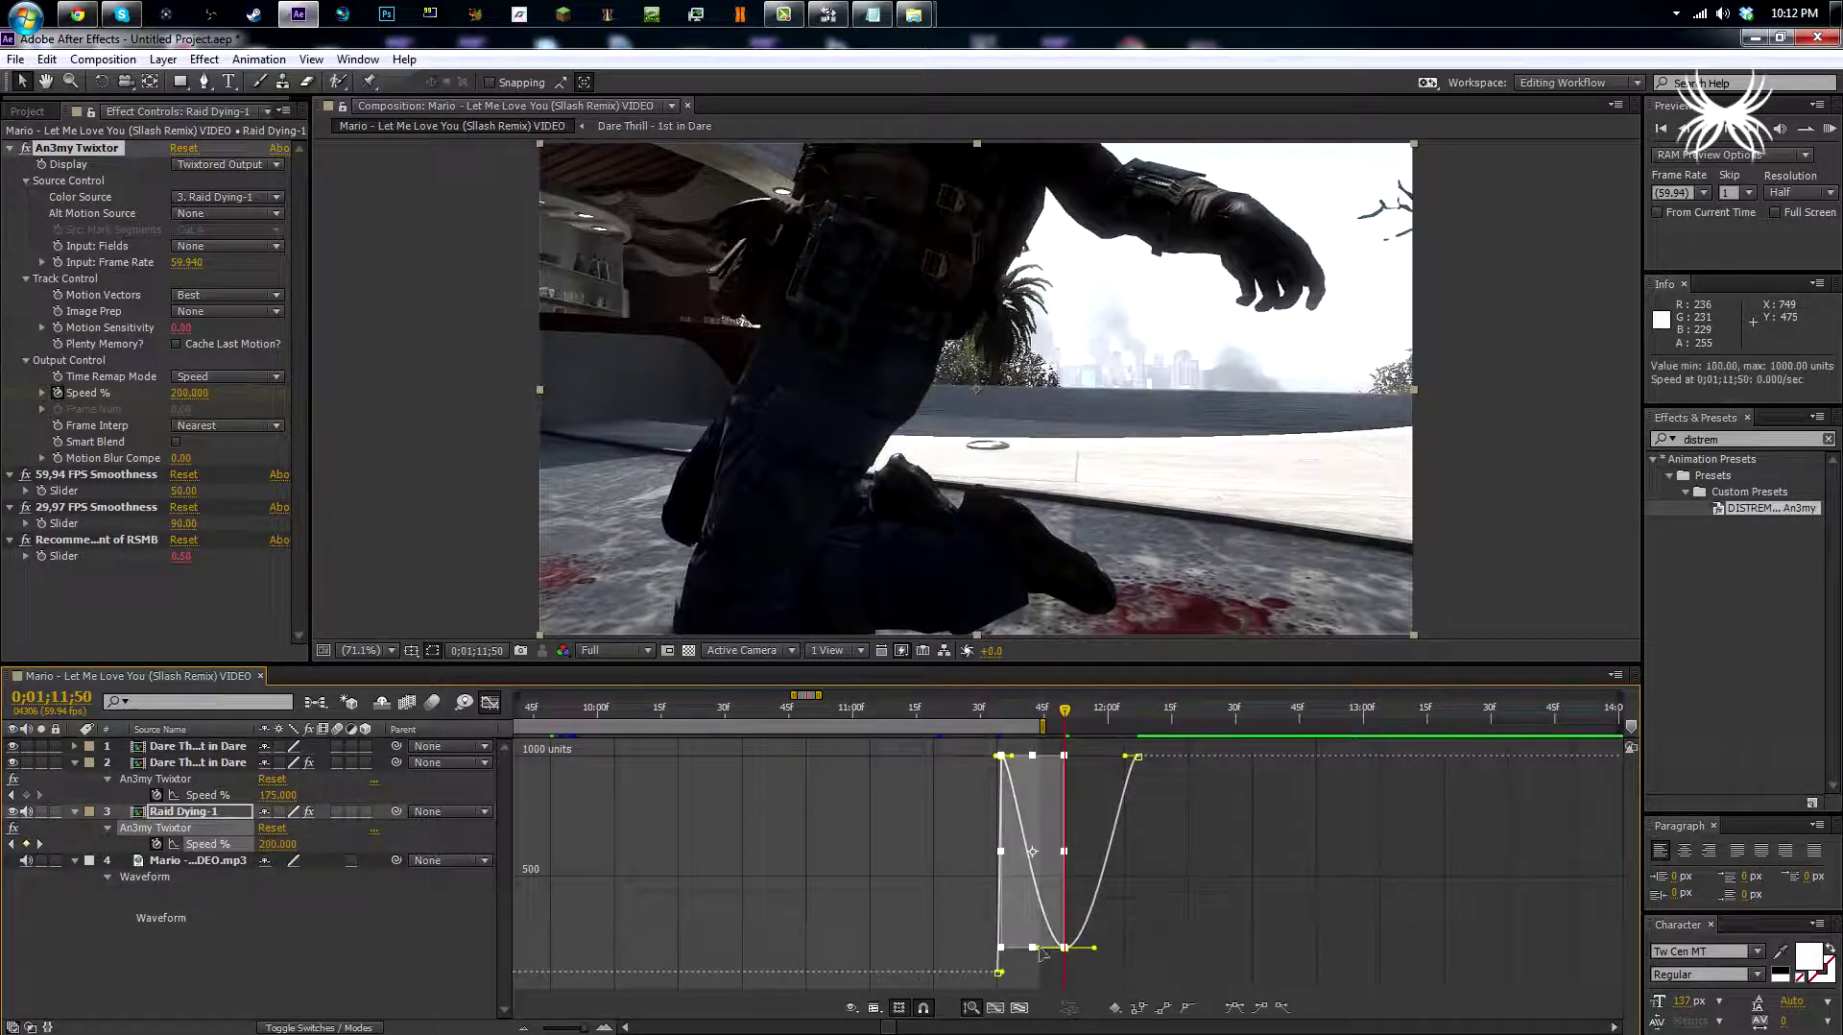
{"action": "left_click_drag", "start_coordinate": [1094, 948], "coordinate": [1109, 952]}
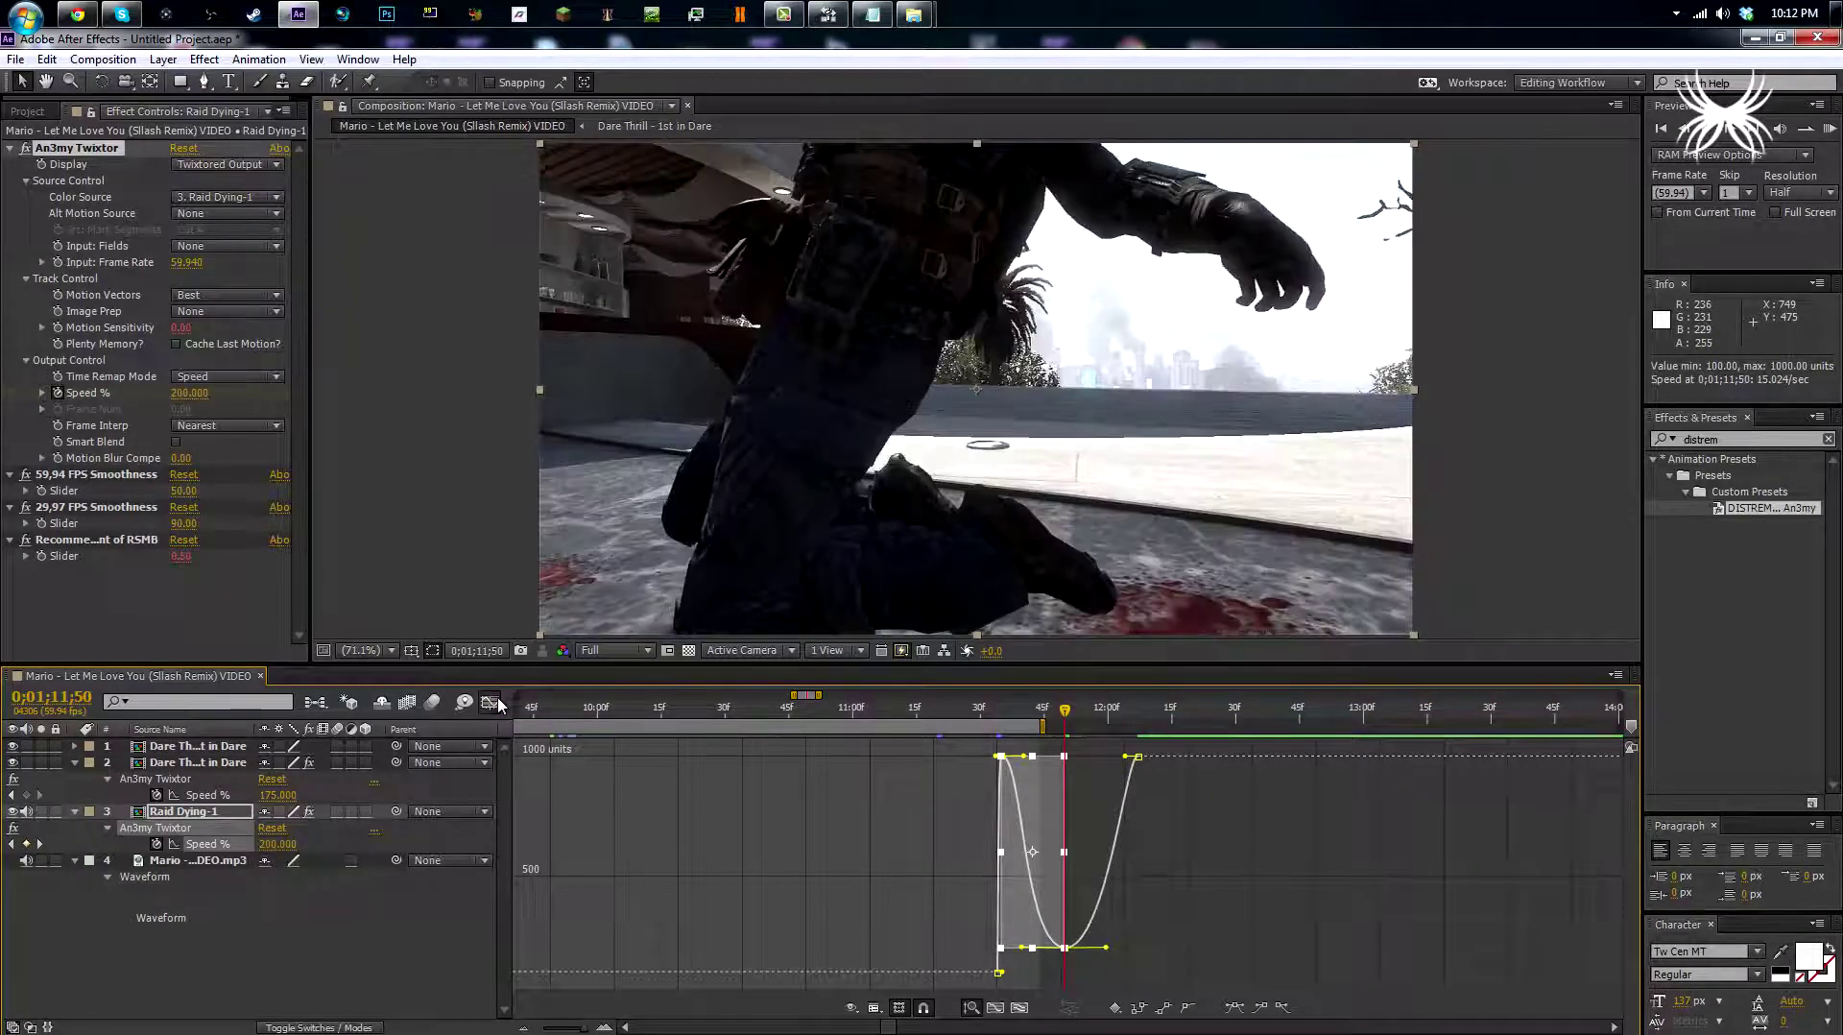
{"action": "key", "text": "shift+F3"}
{"action": "left_click_drag", "start_coordinate": [1045, 727], "coordinate": [1172, 729]}
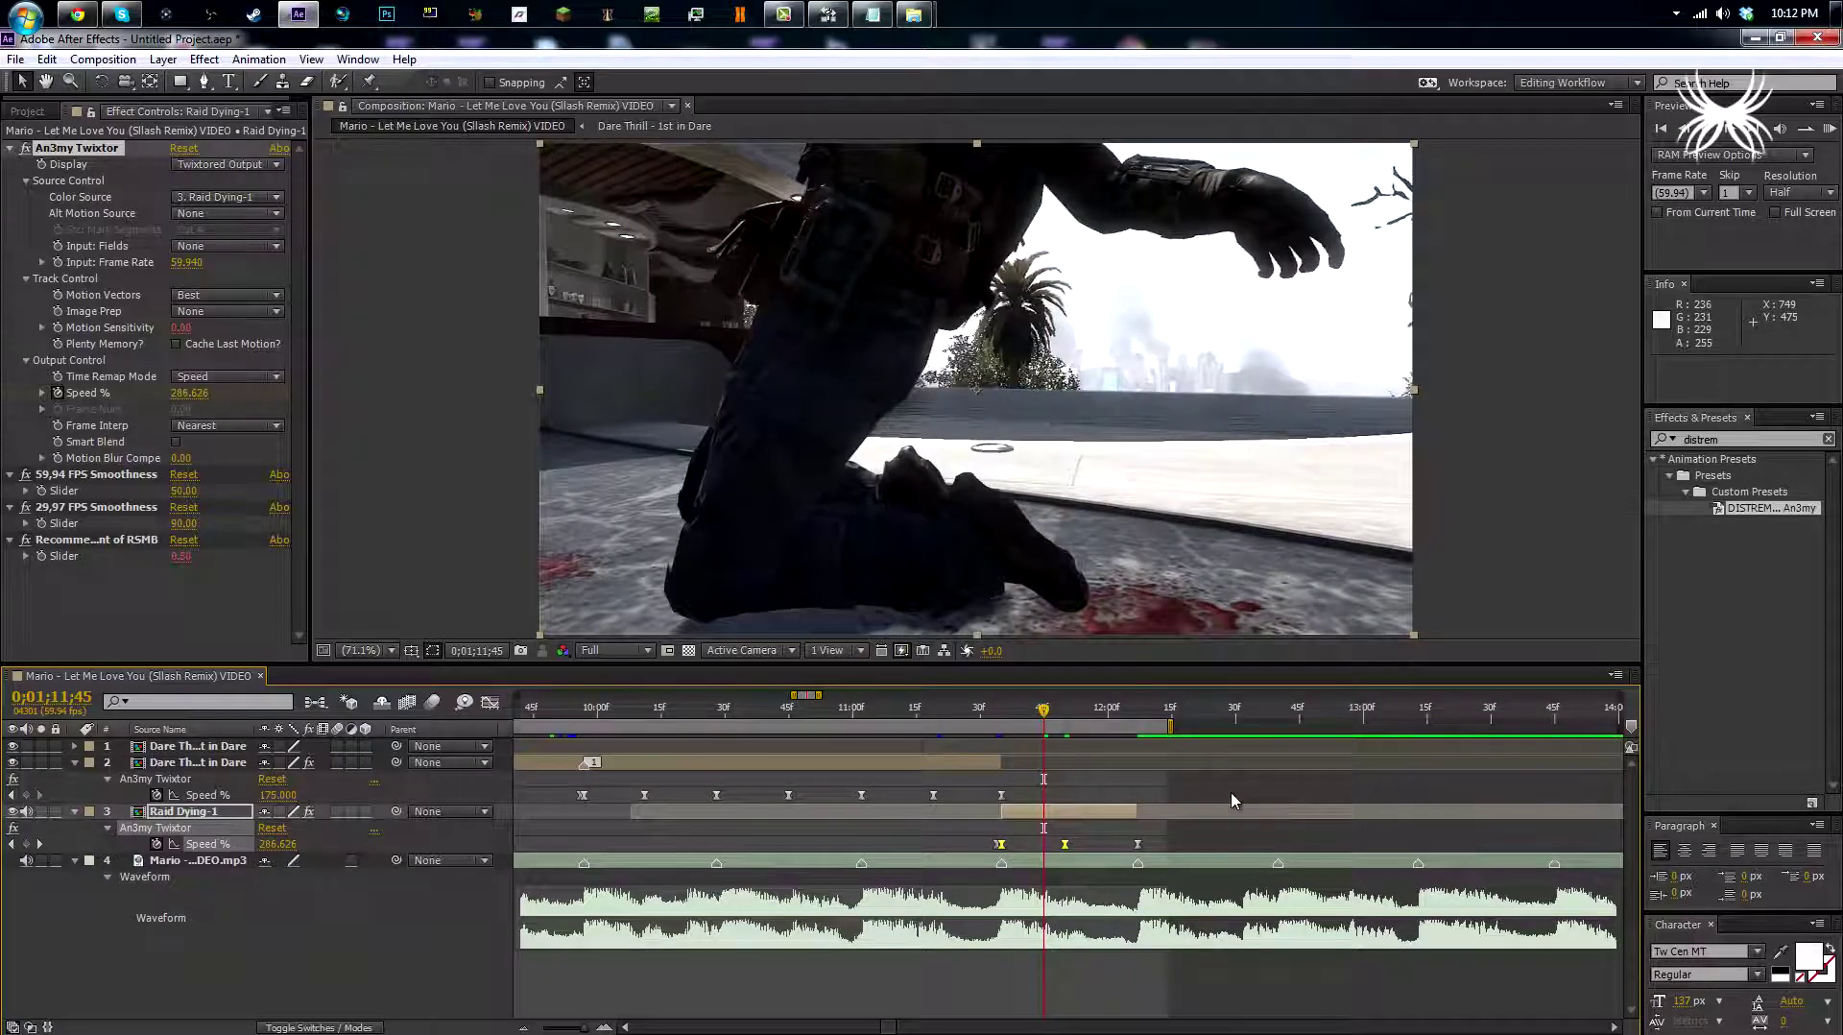
RAM preview the speed ramp, then scrub to 12;03 to check it.
{"action": "key", "text": "KP_0"}
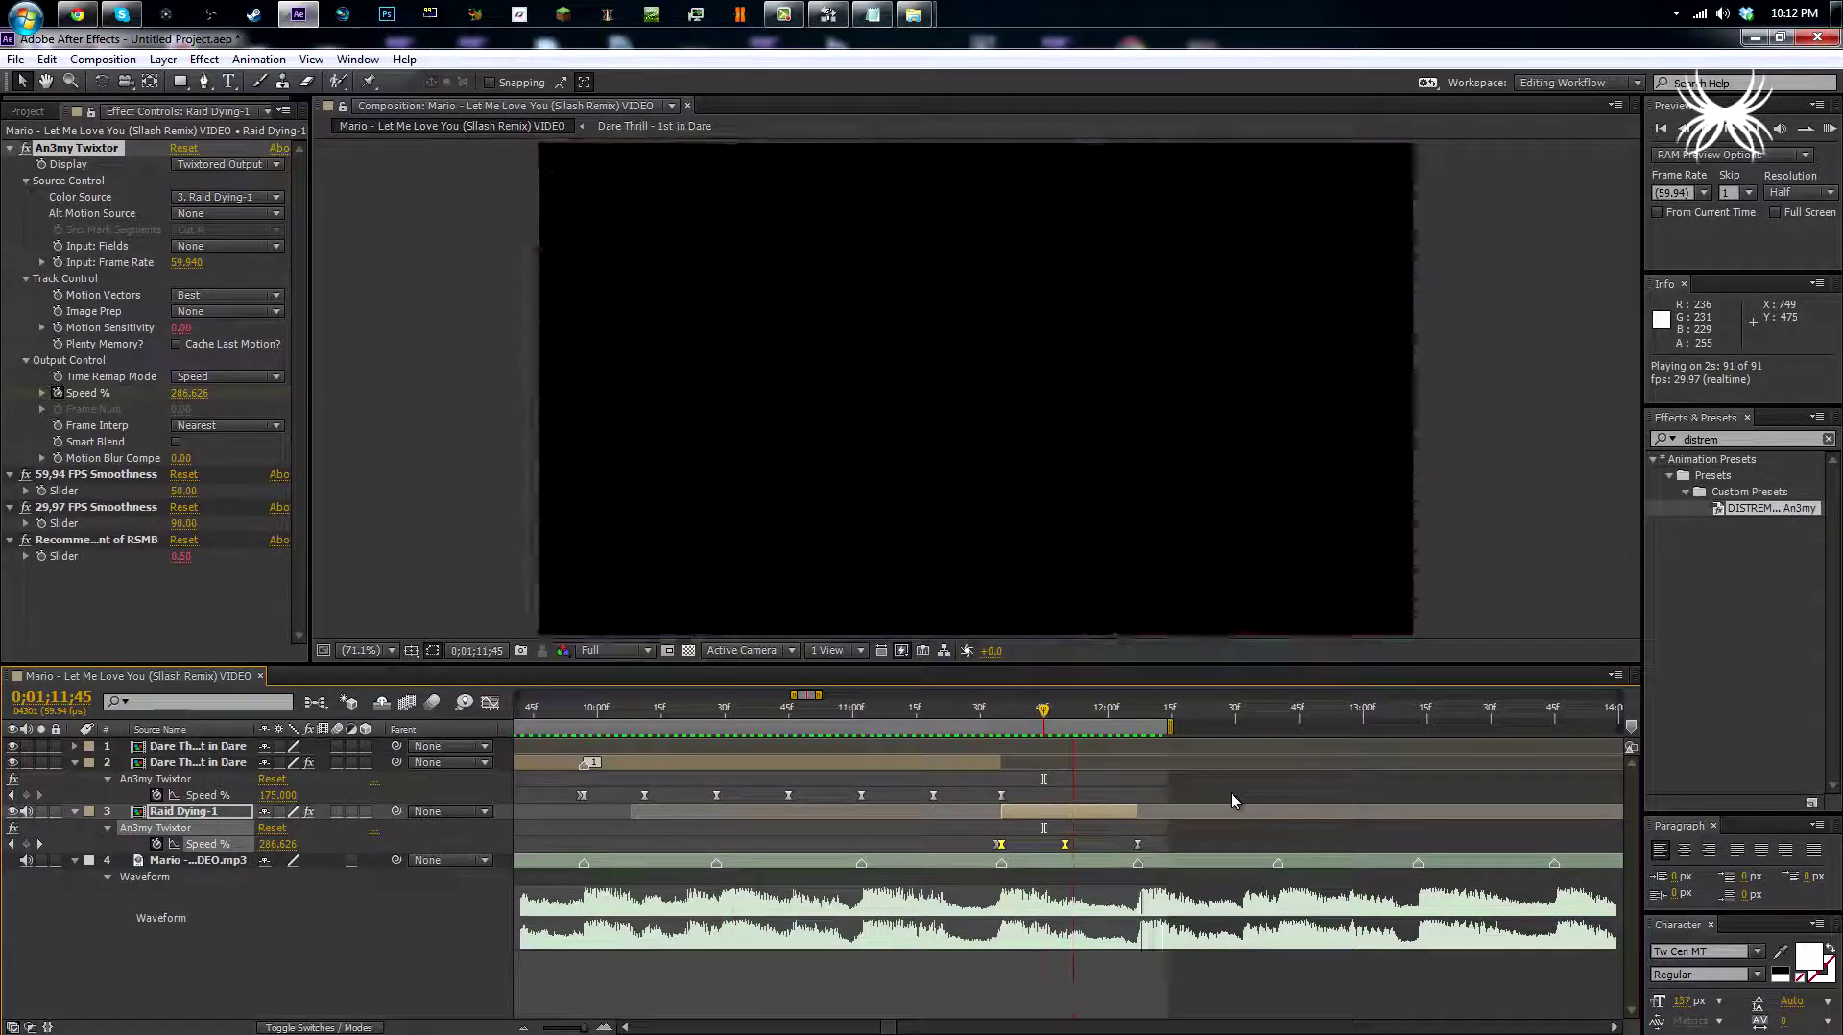
{"action": "left_click", "coordinate": [1136, 783]}
{"action": "left_click_drag", "start_coordinate": [1082, 715], "coordinate": [1149, 722]}
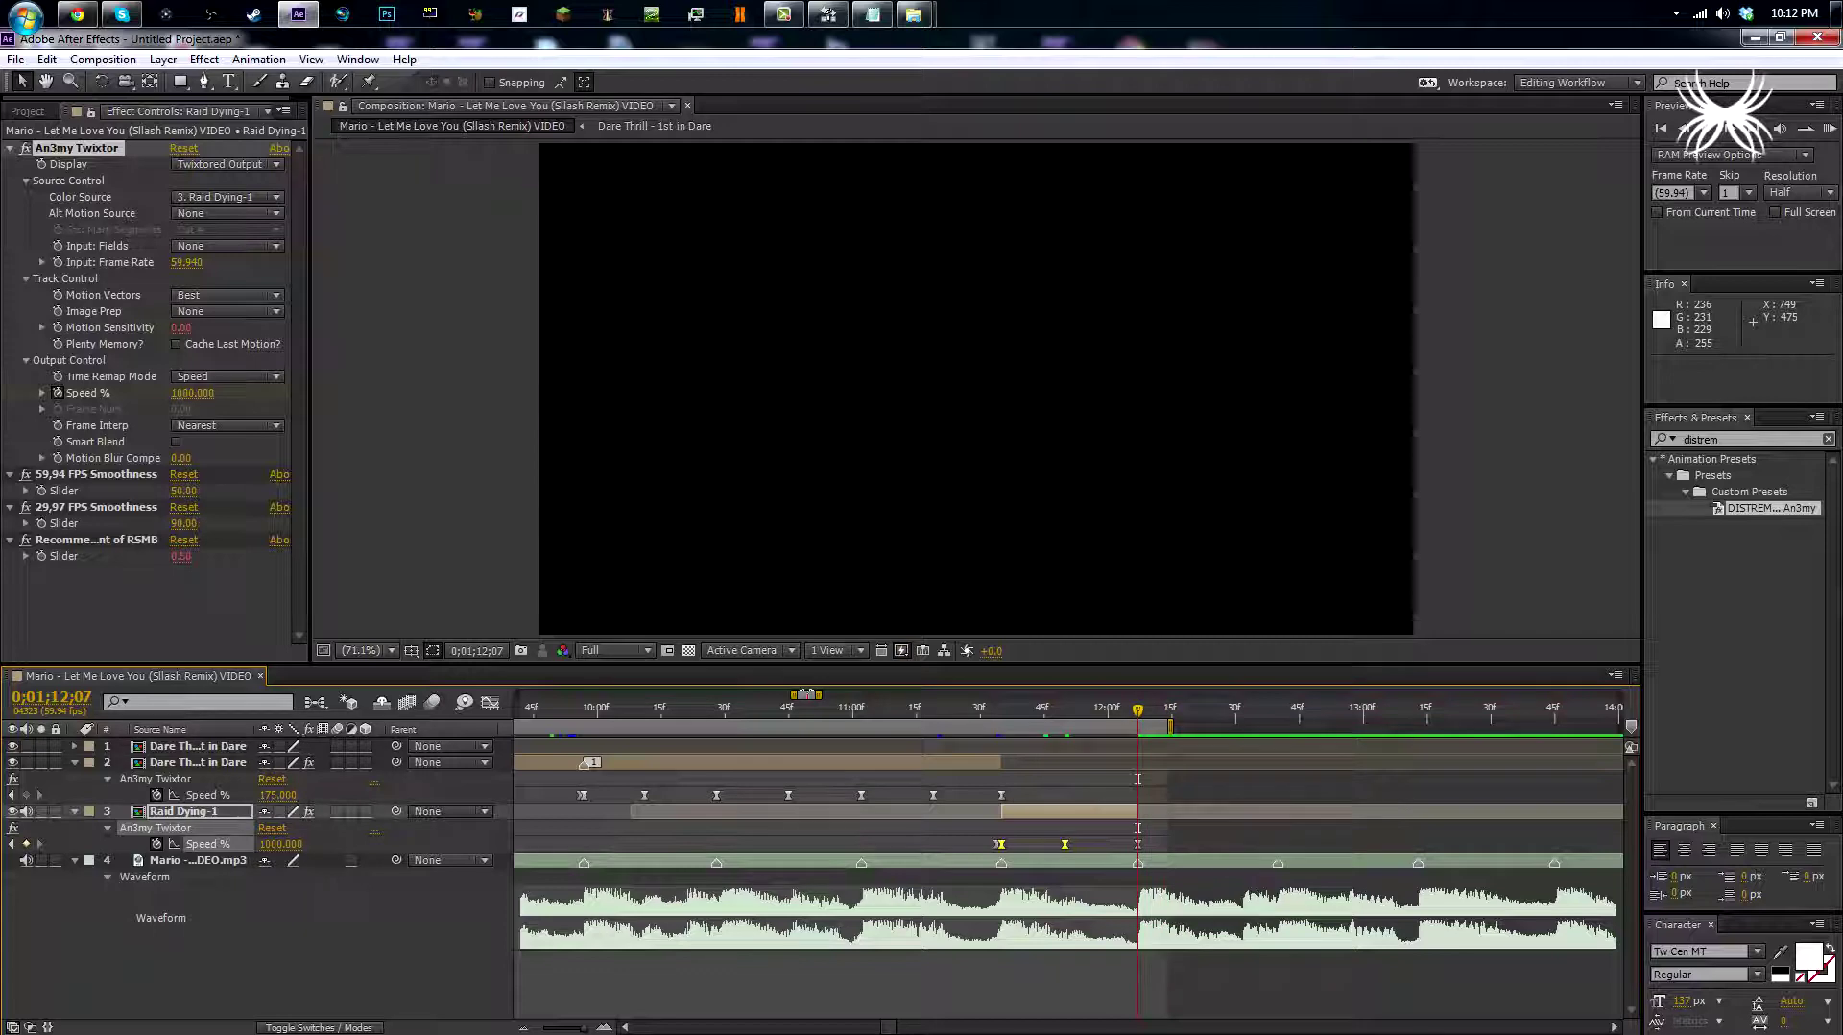
Move the Dare Thrill layer below Raid Dying-1 and slide its clip earlier to follow the cut.
{"action": "left_click_drag", "start_coordinate": [804, 698], "coordinate": [809, 699]}
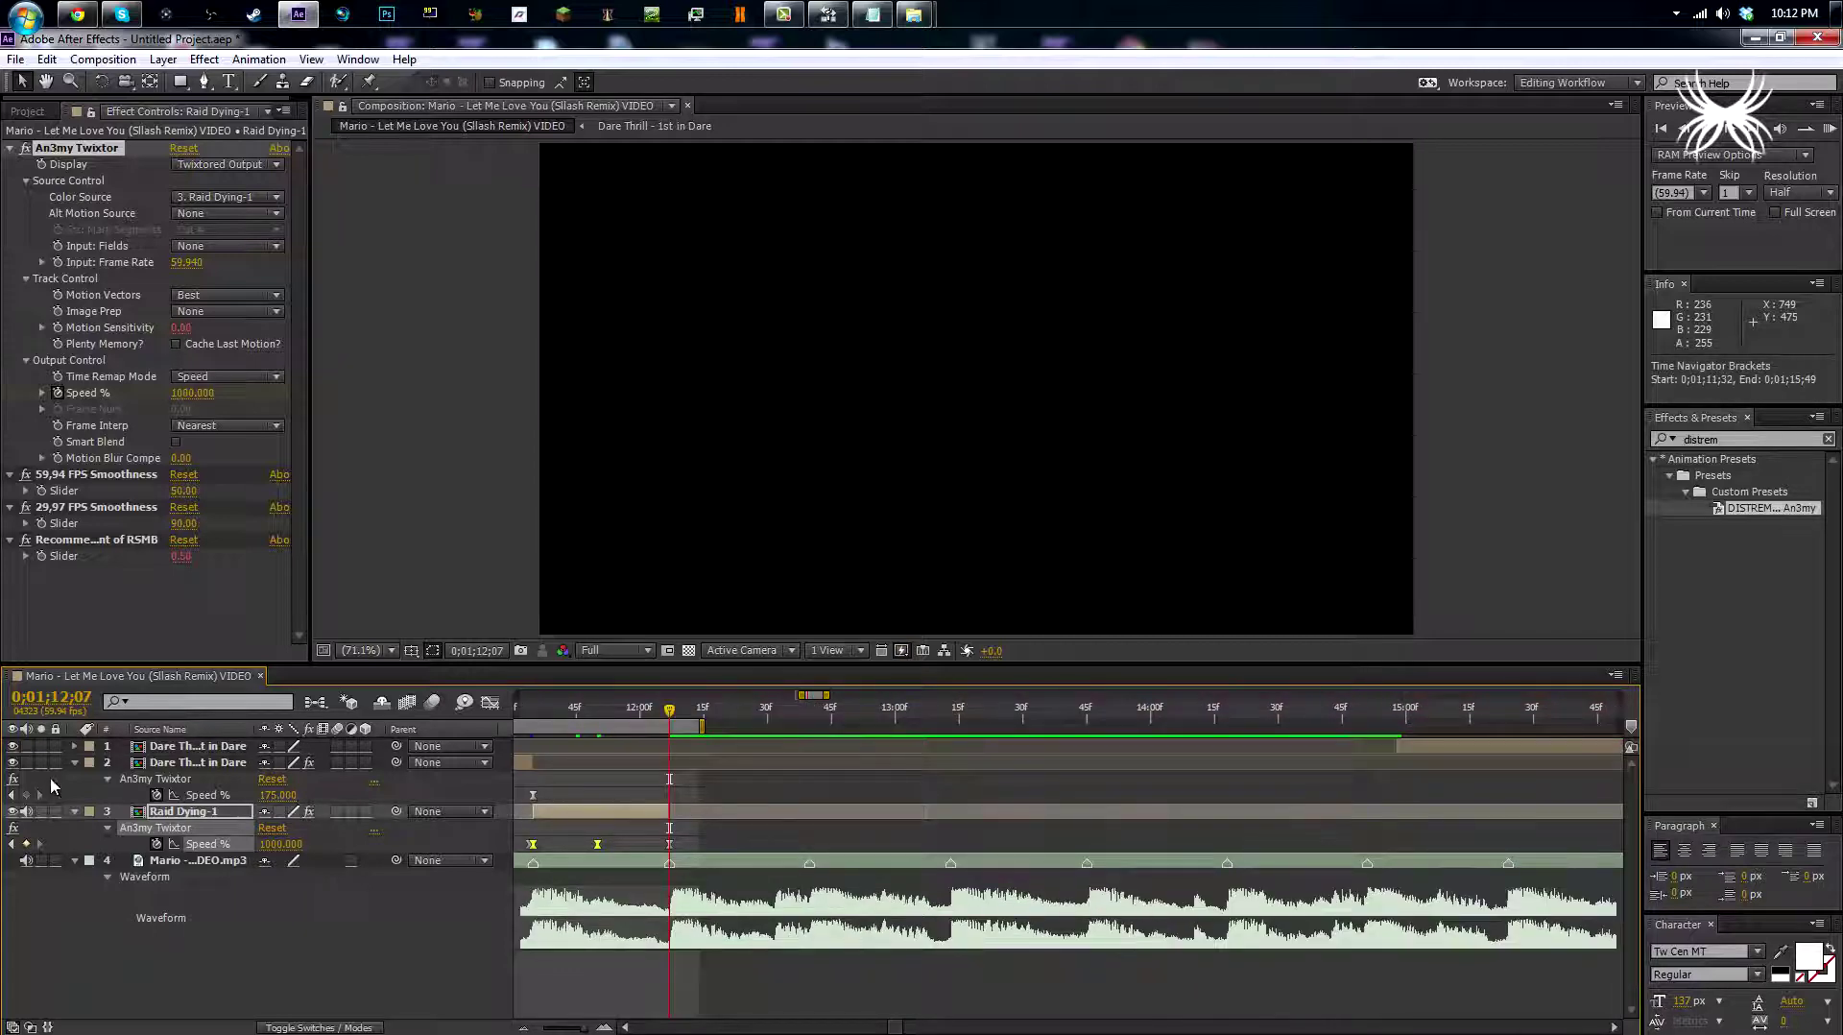
{"action": "left_click_drag", "start_coordinate": [207, 747], "coordinate": [264, 847]}
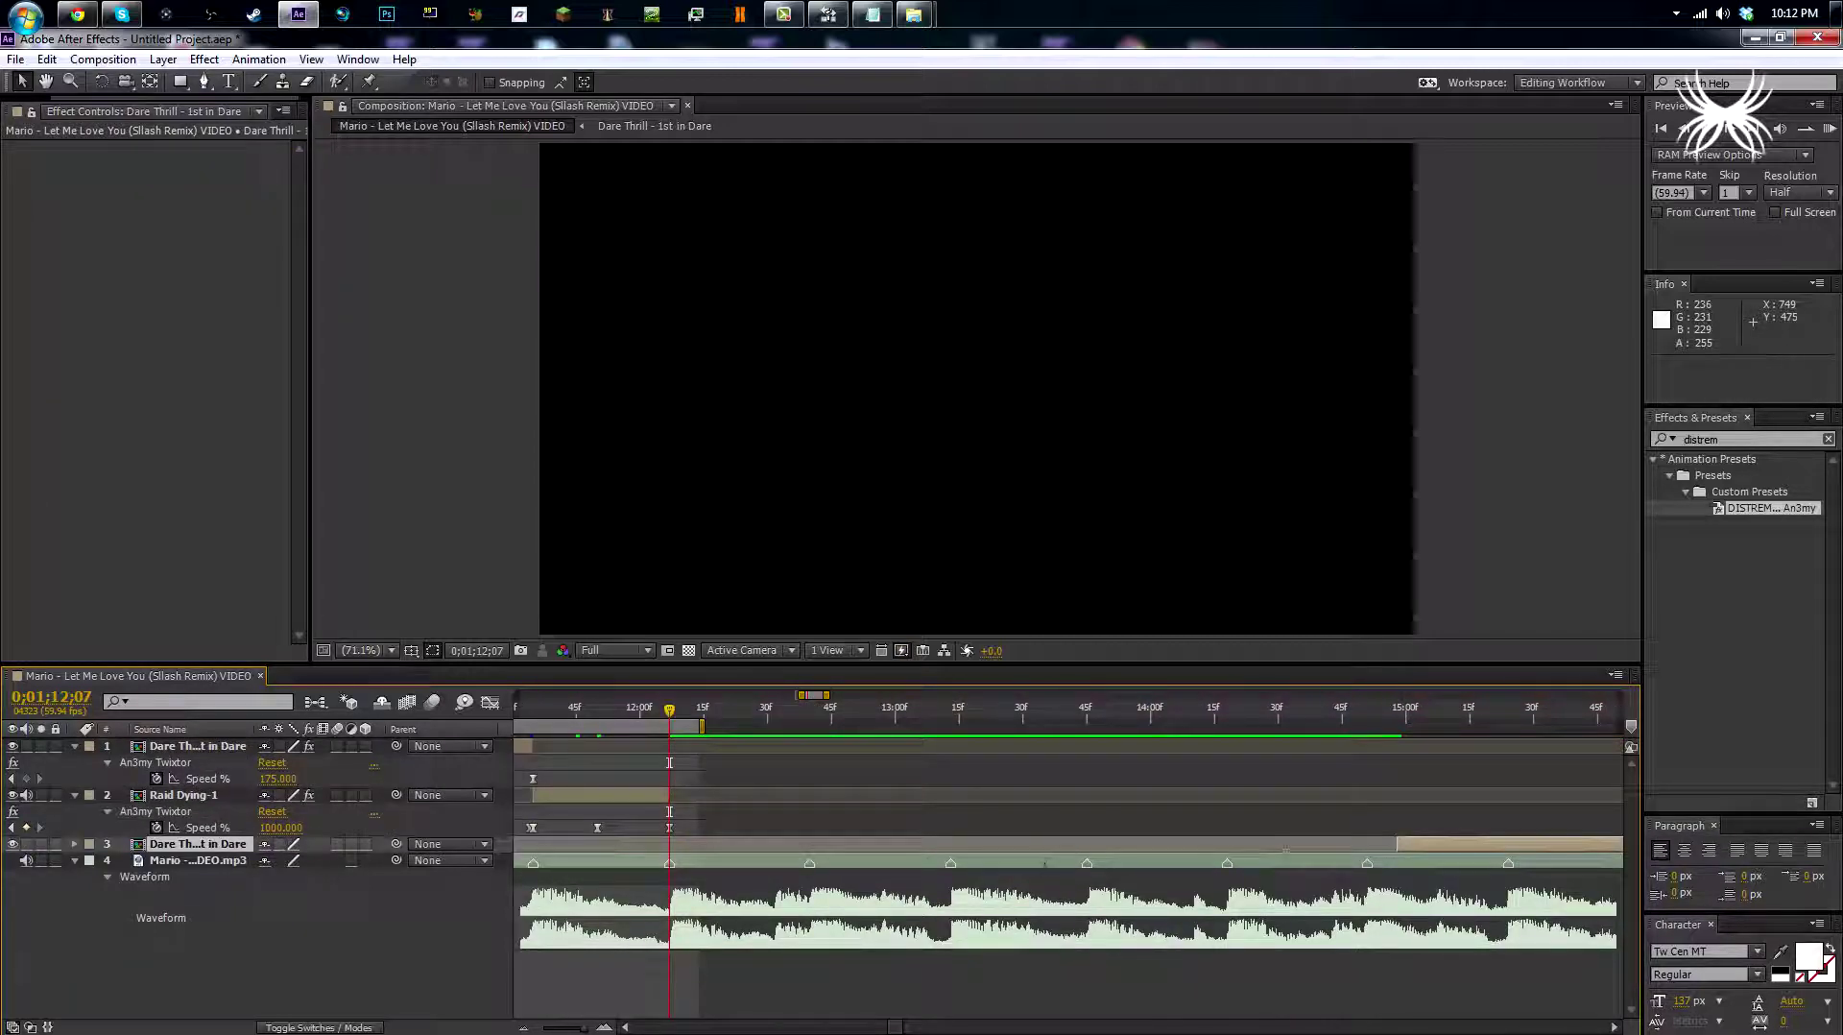
{"action": "left_click_drag", "start_coordinate": [1420, 853], "coordinate": [770, 878]}
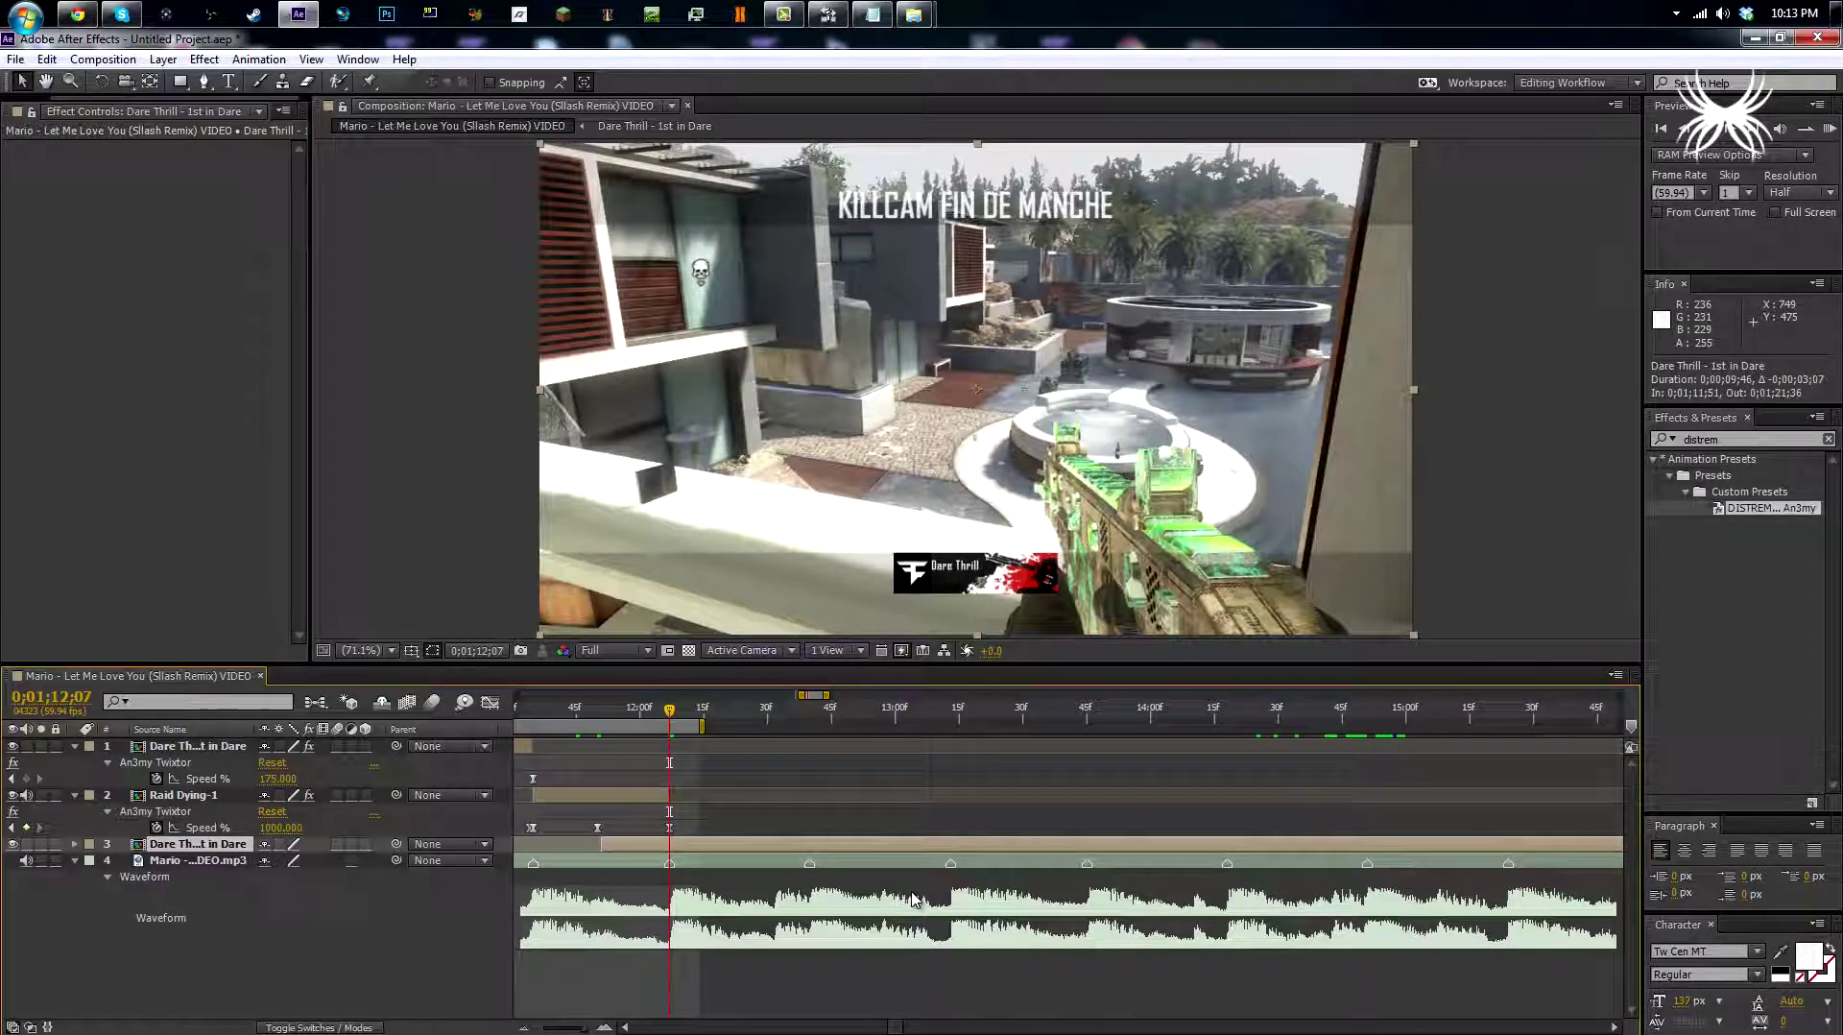
Review the transition from 11;55 and shift the Dare Thrill clip earlier to match the beat.
{"action": "key", "text": "KP_Enter"}
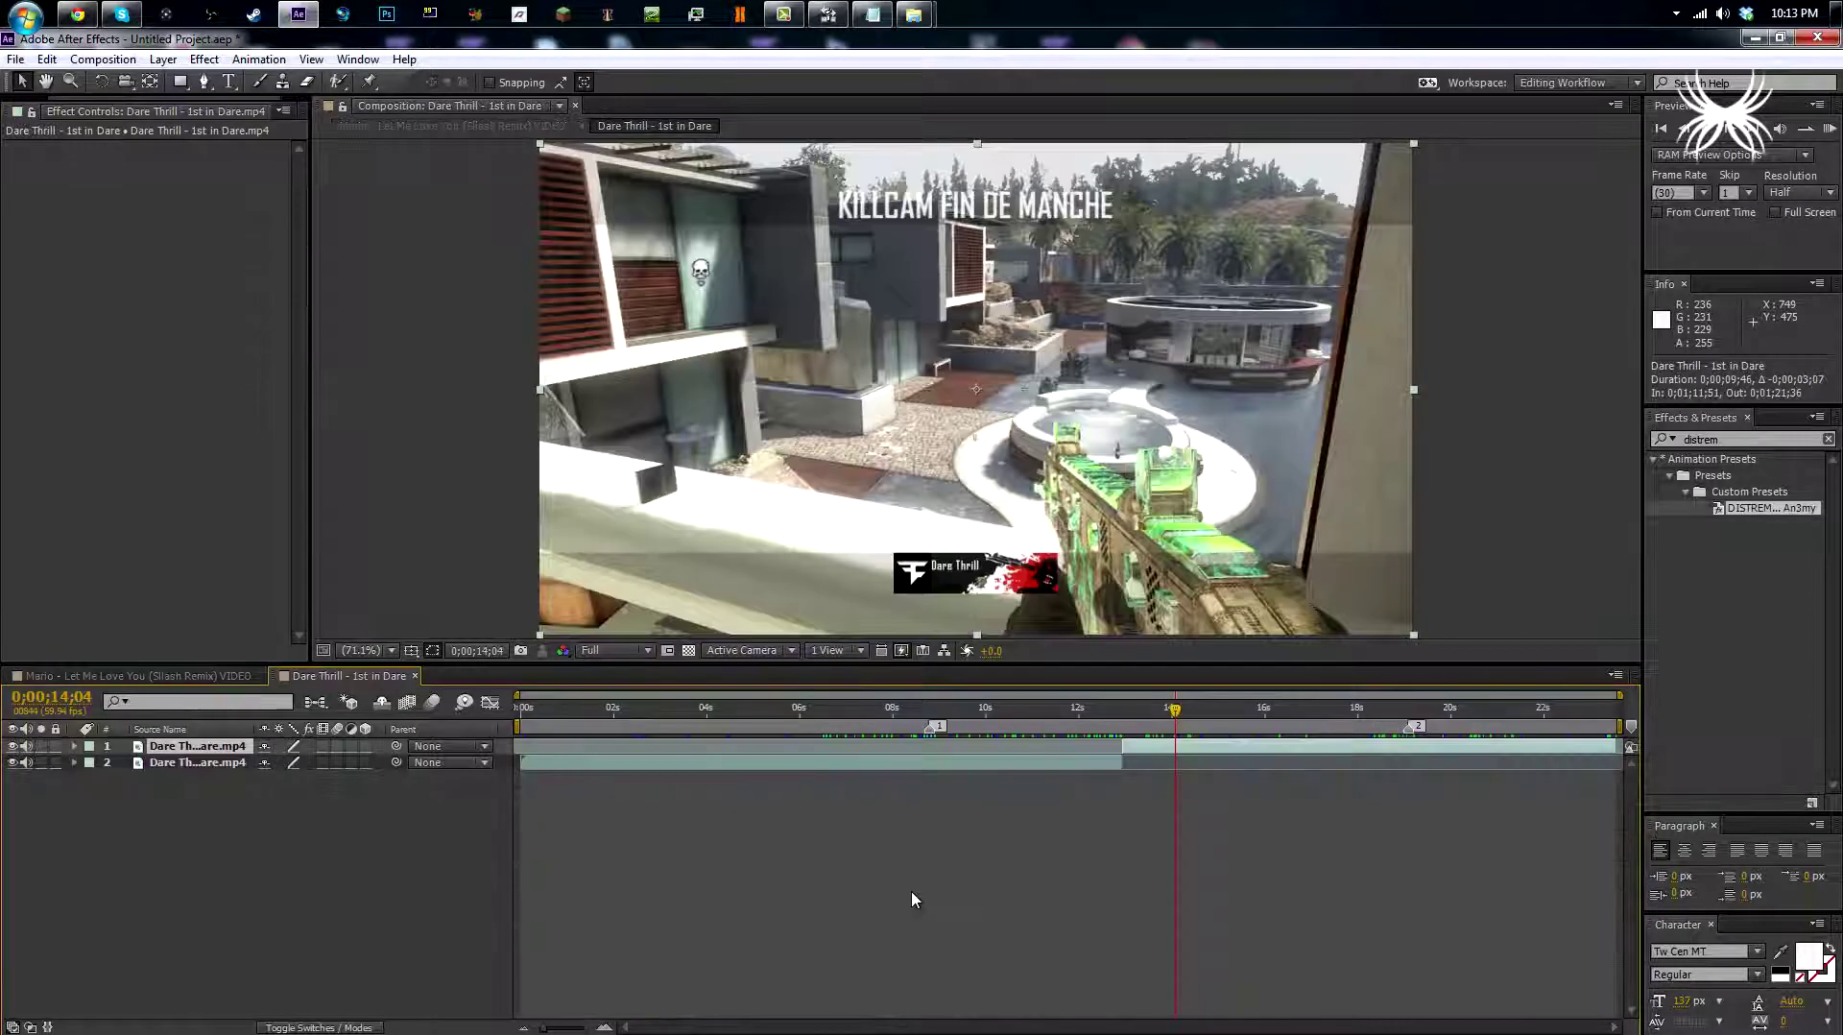
{"action": "left_click", "coordinate": [415, 676]}
{"action": "left_click", "coordinate": [619, 709]}
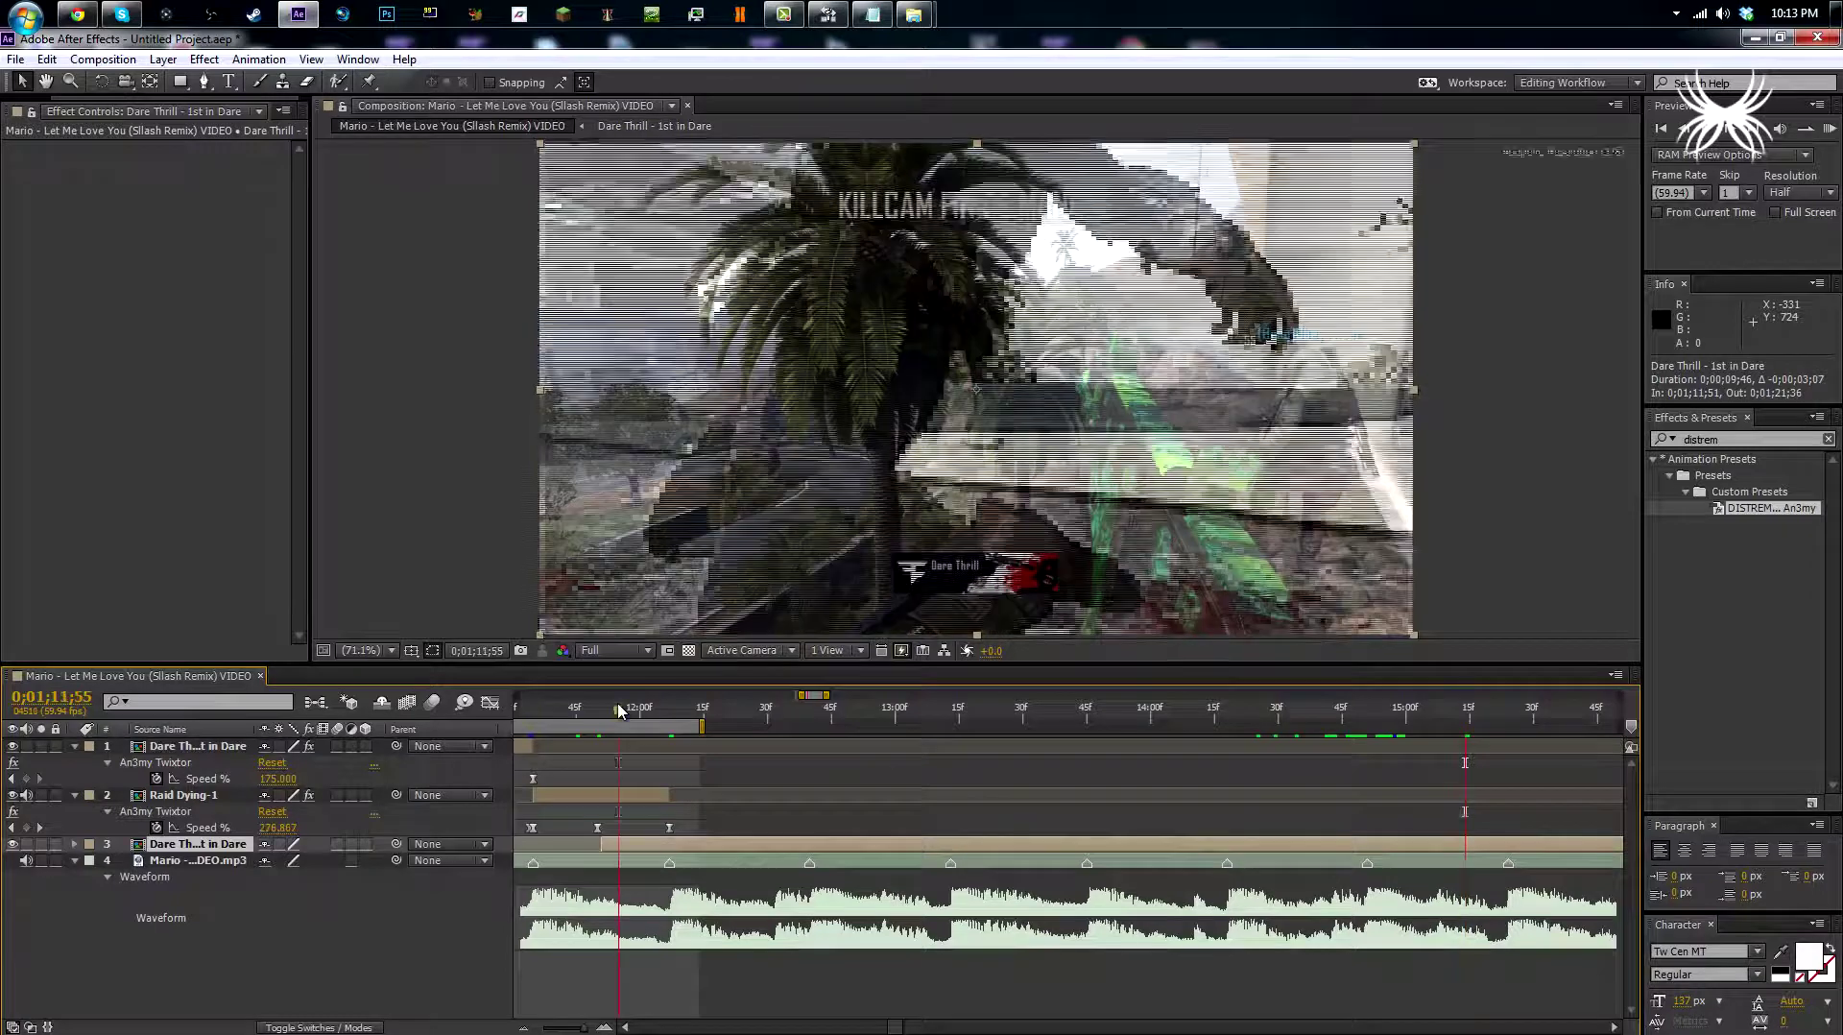
{"action": "key", "text": "KP_Decimal"}
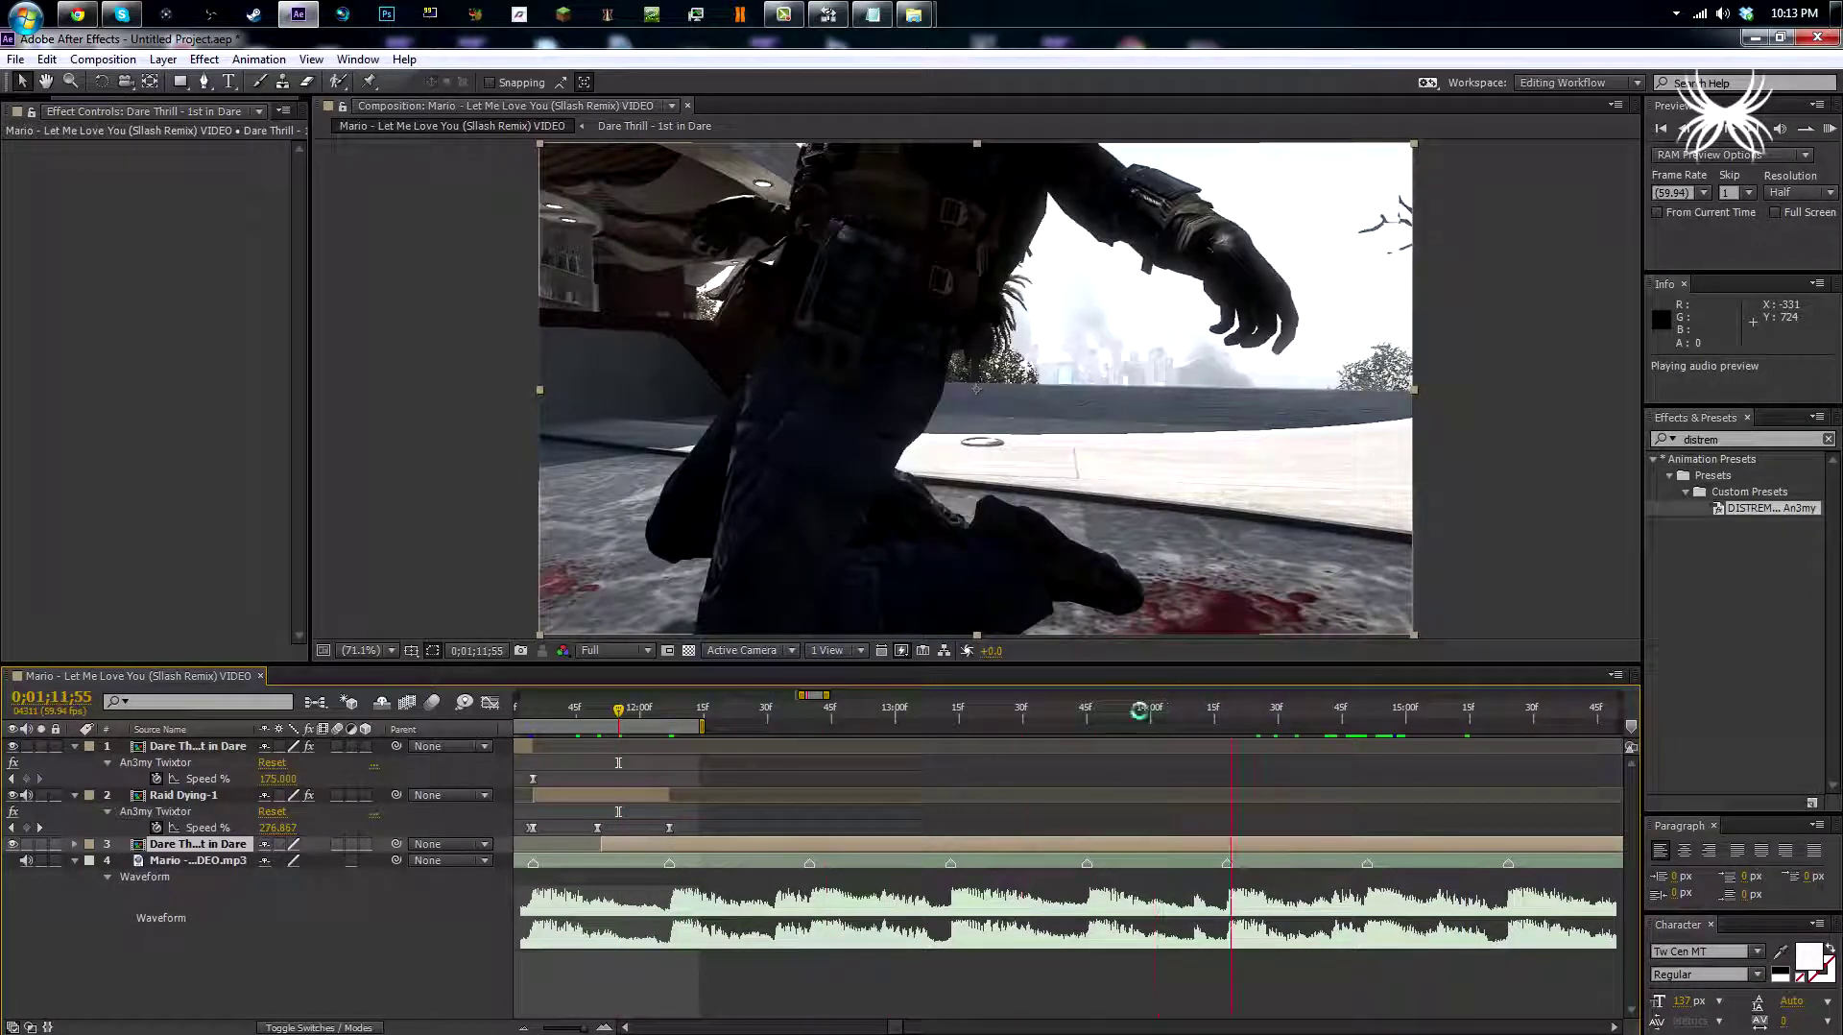
{"action": "left_click", "coordinate": [1087, 712]}
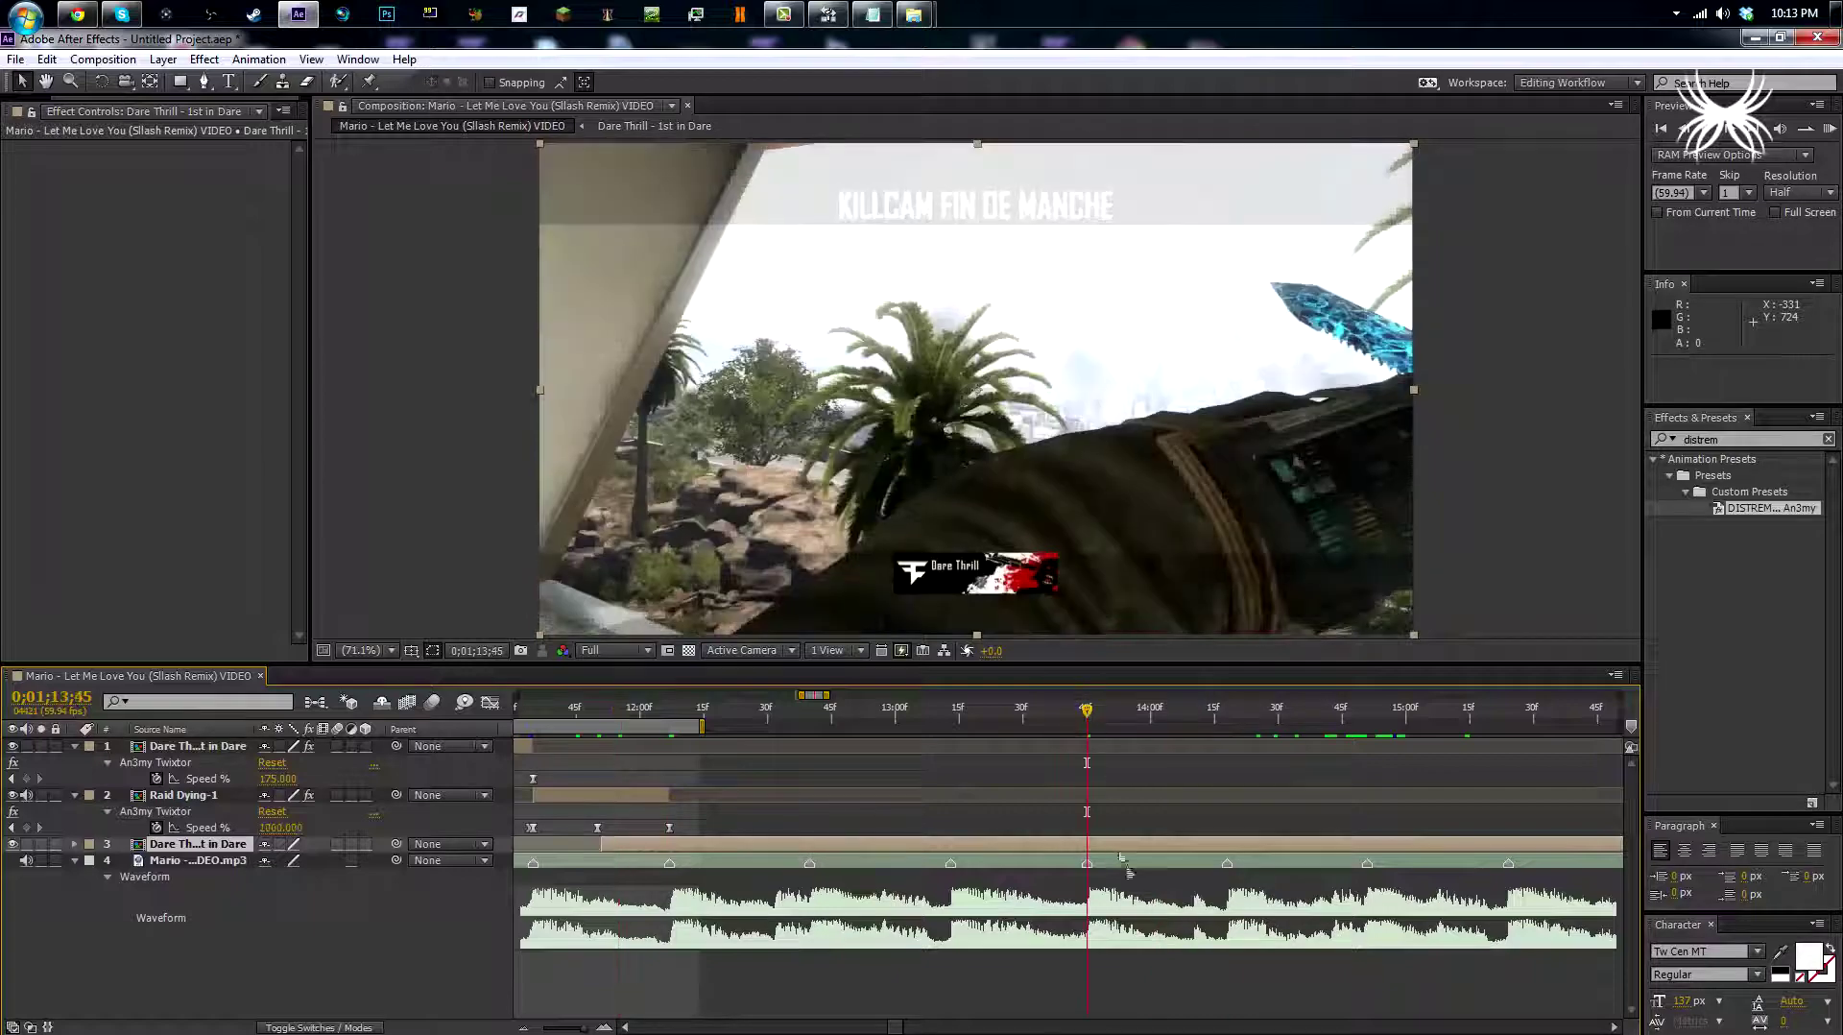
{"action": "mouse_move", "coordinate": [1133, 847]}
{"action": "left_mouse_down"}
{"action": "mouse_move", "coordinate": [1056, 849]}
{"action": "mouse_move", "coordinate": [1565, 844]}
{"action": "mouse_move", "coordinate": [1323, 862]}
{"action": "mouse_move", "coordinate": [1068, 834]}
{"action": "left_mouse_up"}
Scrub from 12;08 to check Dare Thrill's timing, then enable time remapping on it (Ctrl+Alt+T).
{"action": "left_click", "coordinate": [675, 711]}
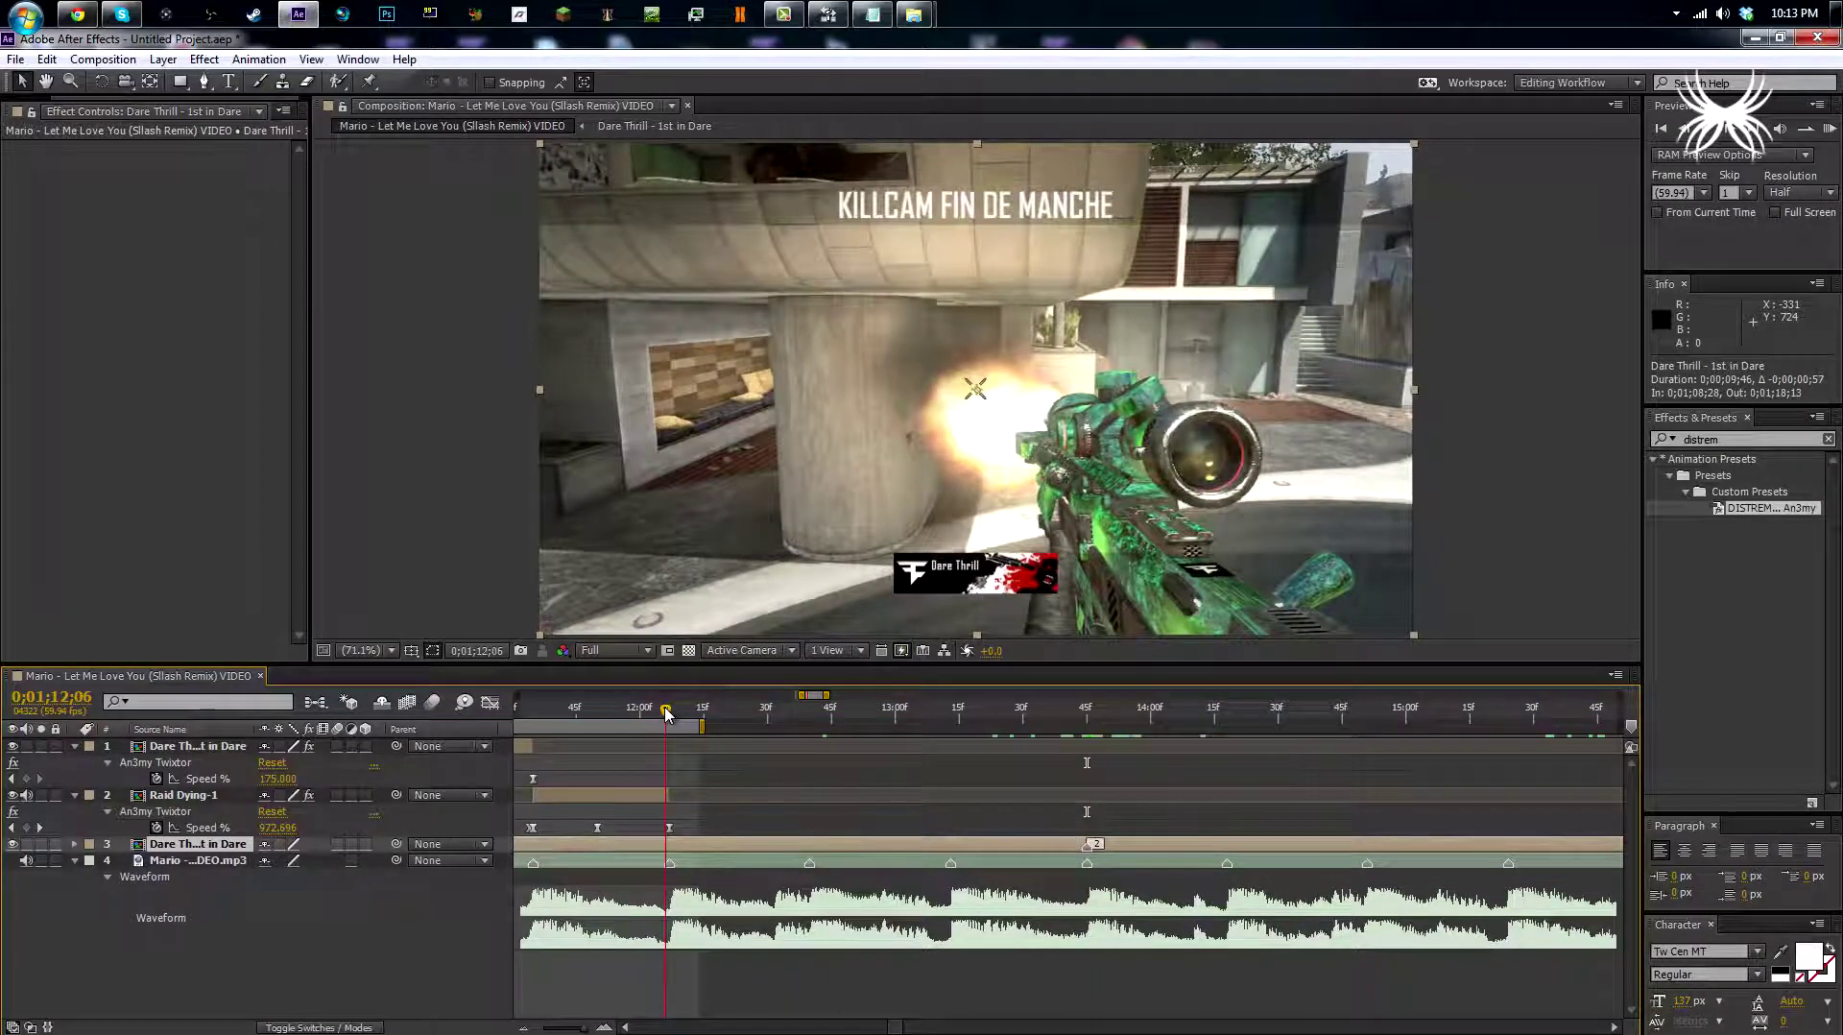
{"action": "left_click_drag", "start_coordinate": [675, 711], "coordinate": [1077, 737]}
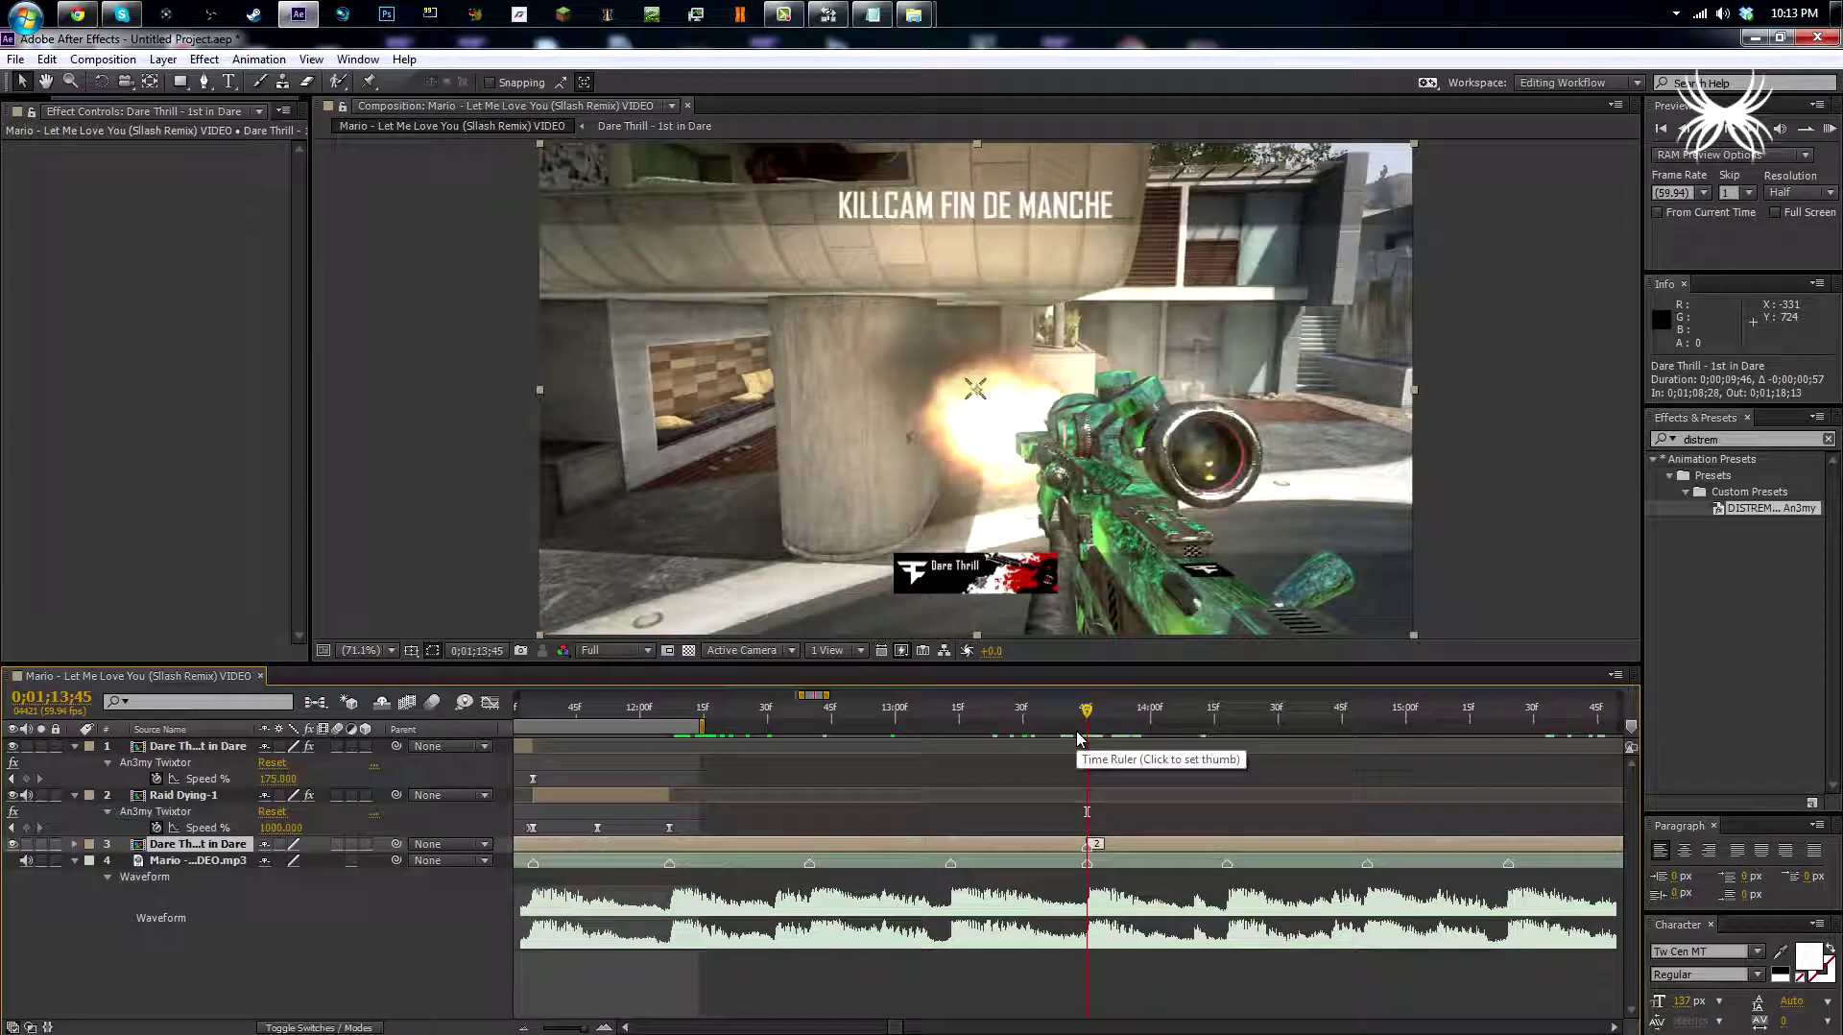
{"action": "key", "text": "ctrl+alt+t"}
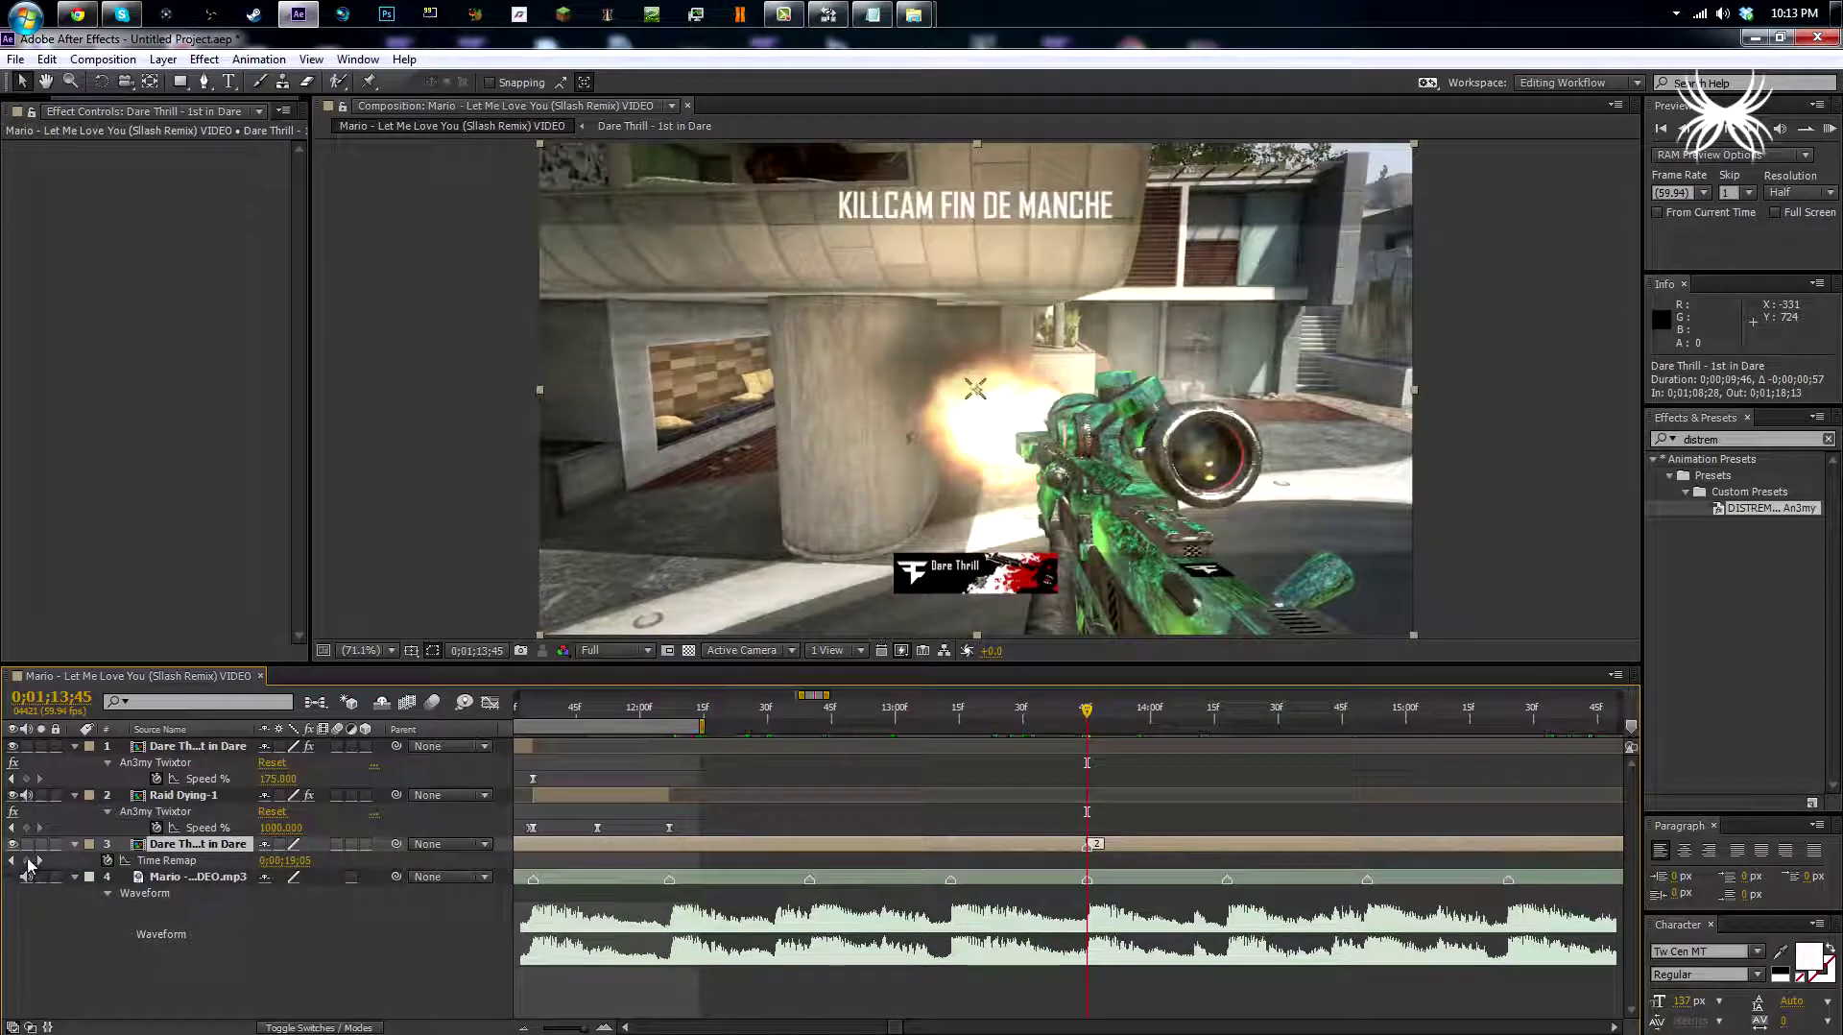
Add Time Remap keyframes at 1;12;07 and pull the end keyframe back to 1;17;04.
{"action": "left_click", "coordinate": [27, 860]}
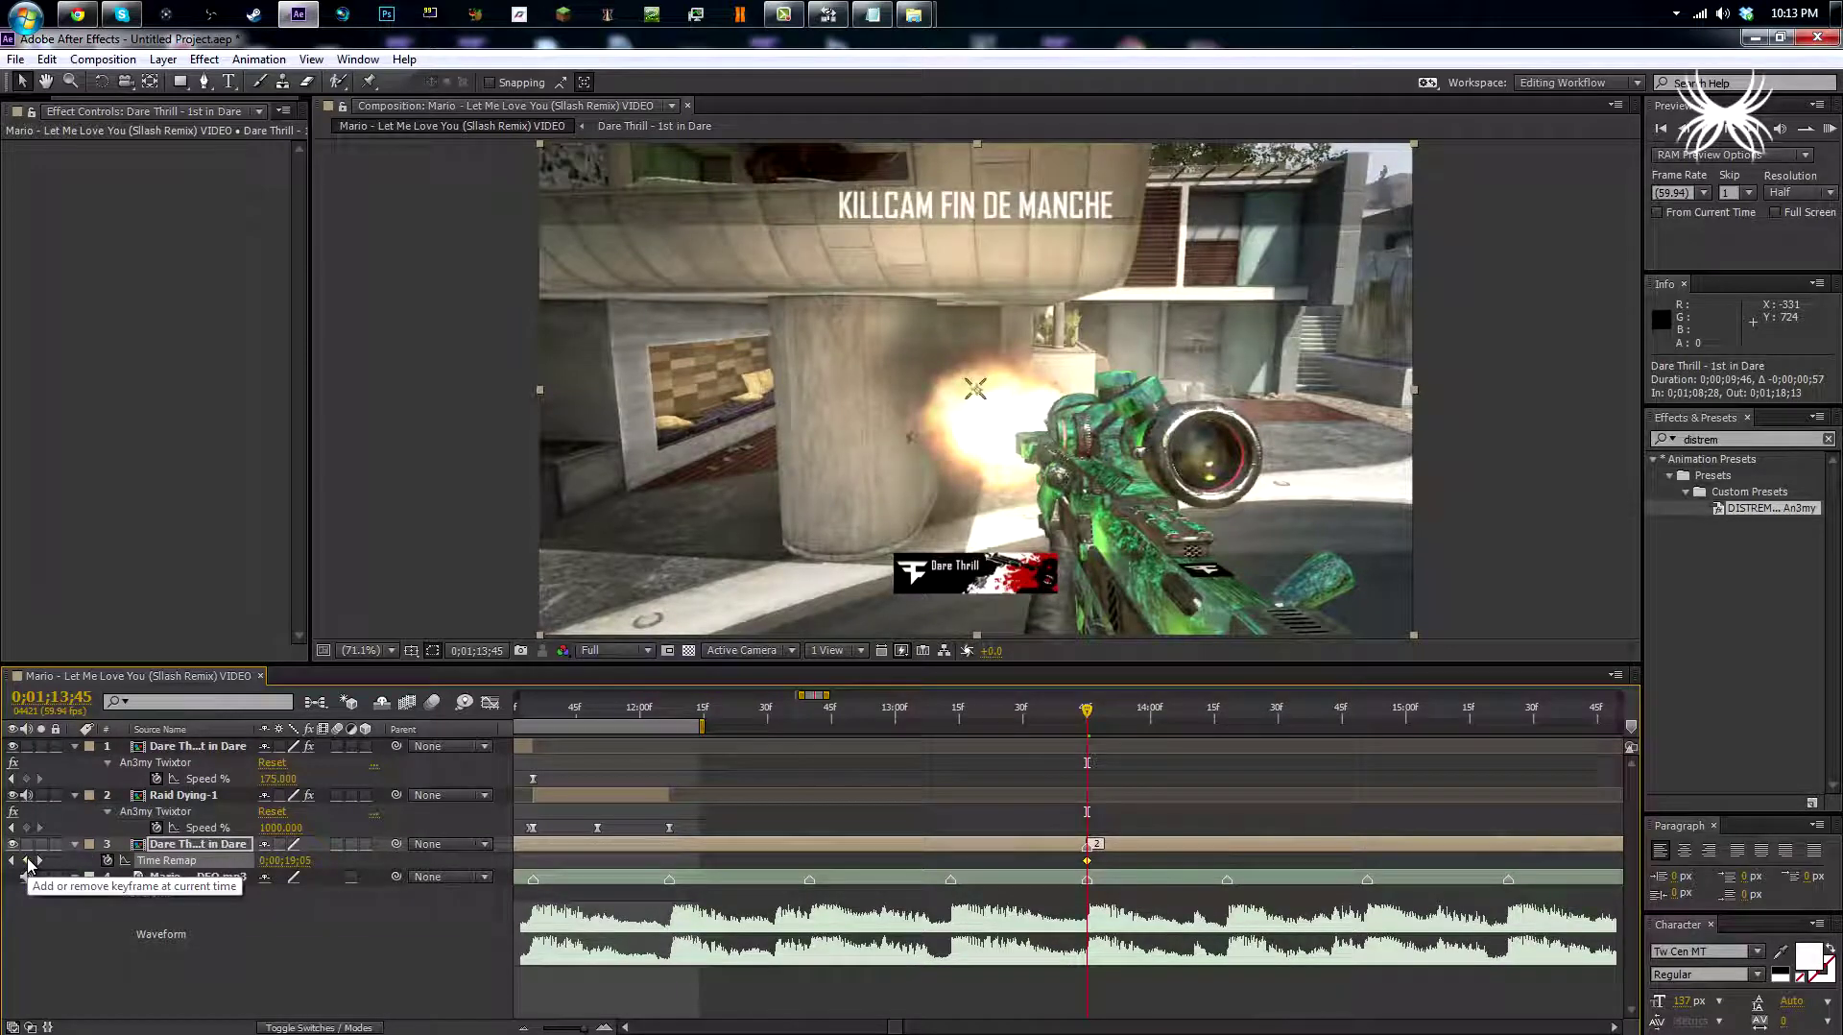
{"action": "key", "text": "i"}
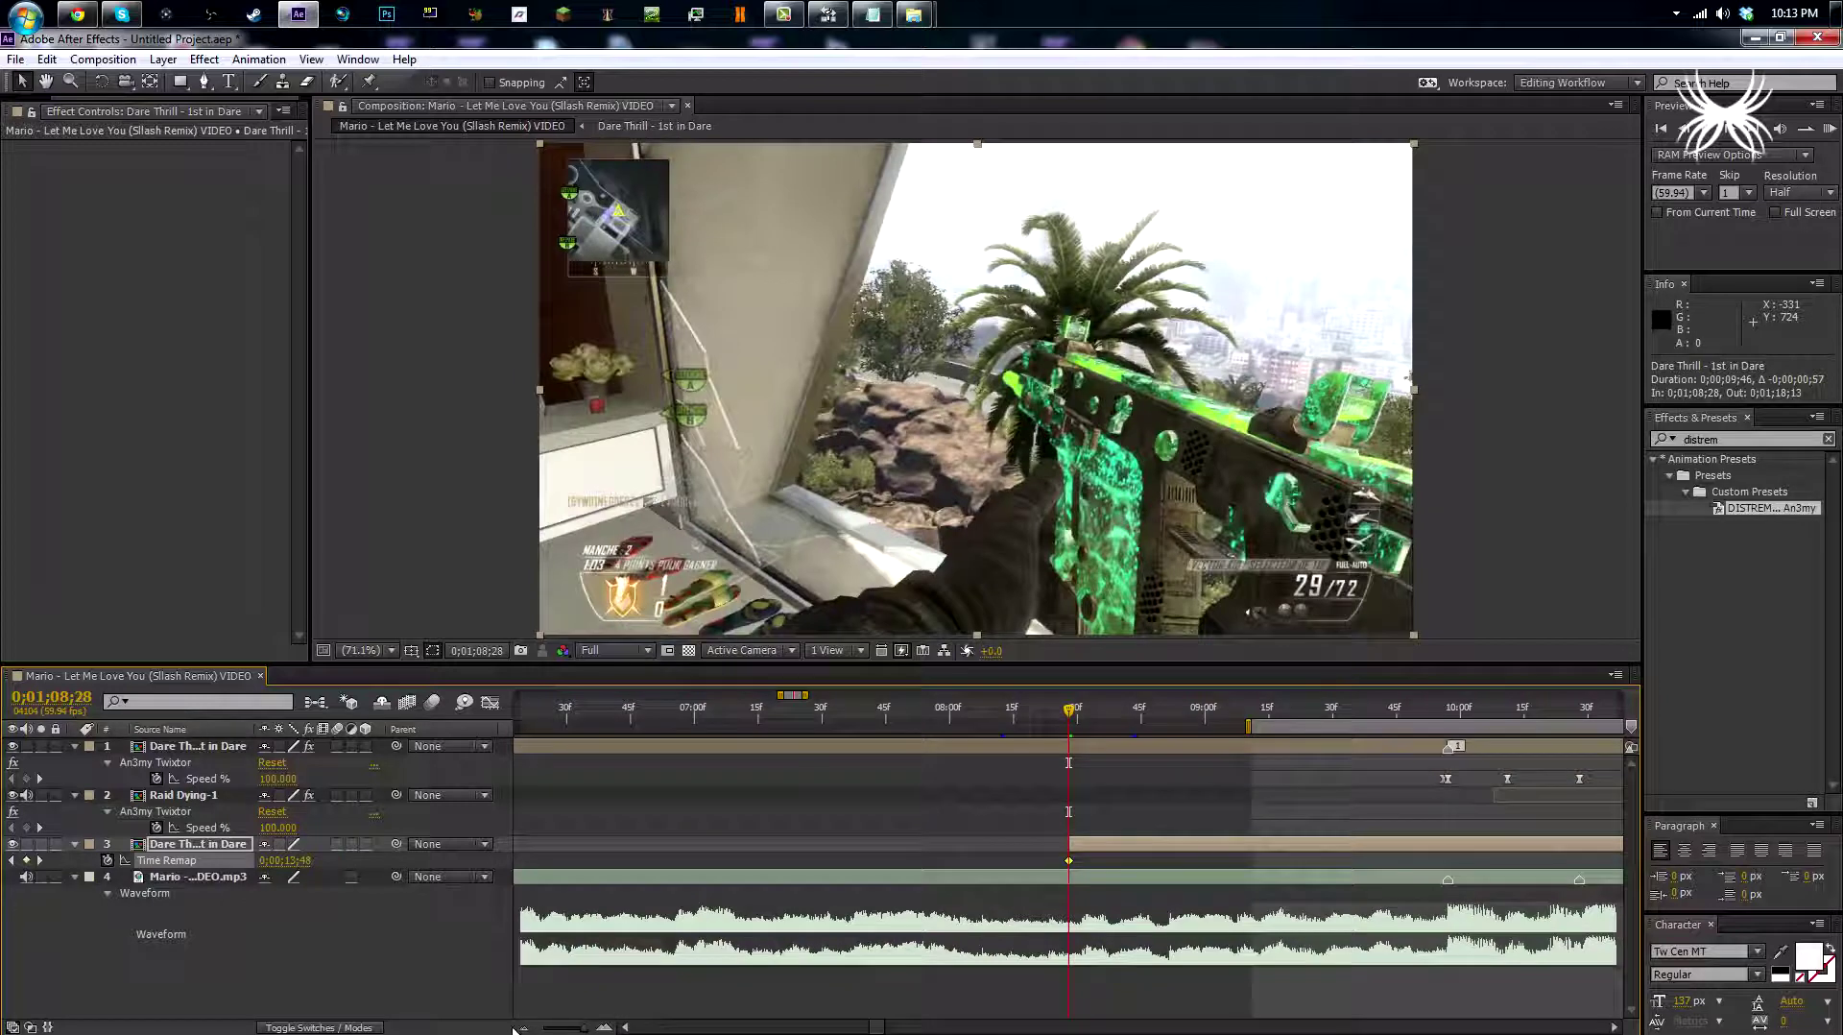
{"action": "left_click", "coordinate": [524, 1027]}
{"action": "left_click", "coordinate": [1534, 722]}
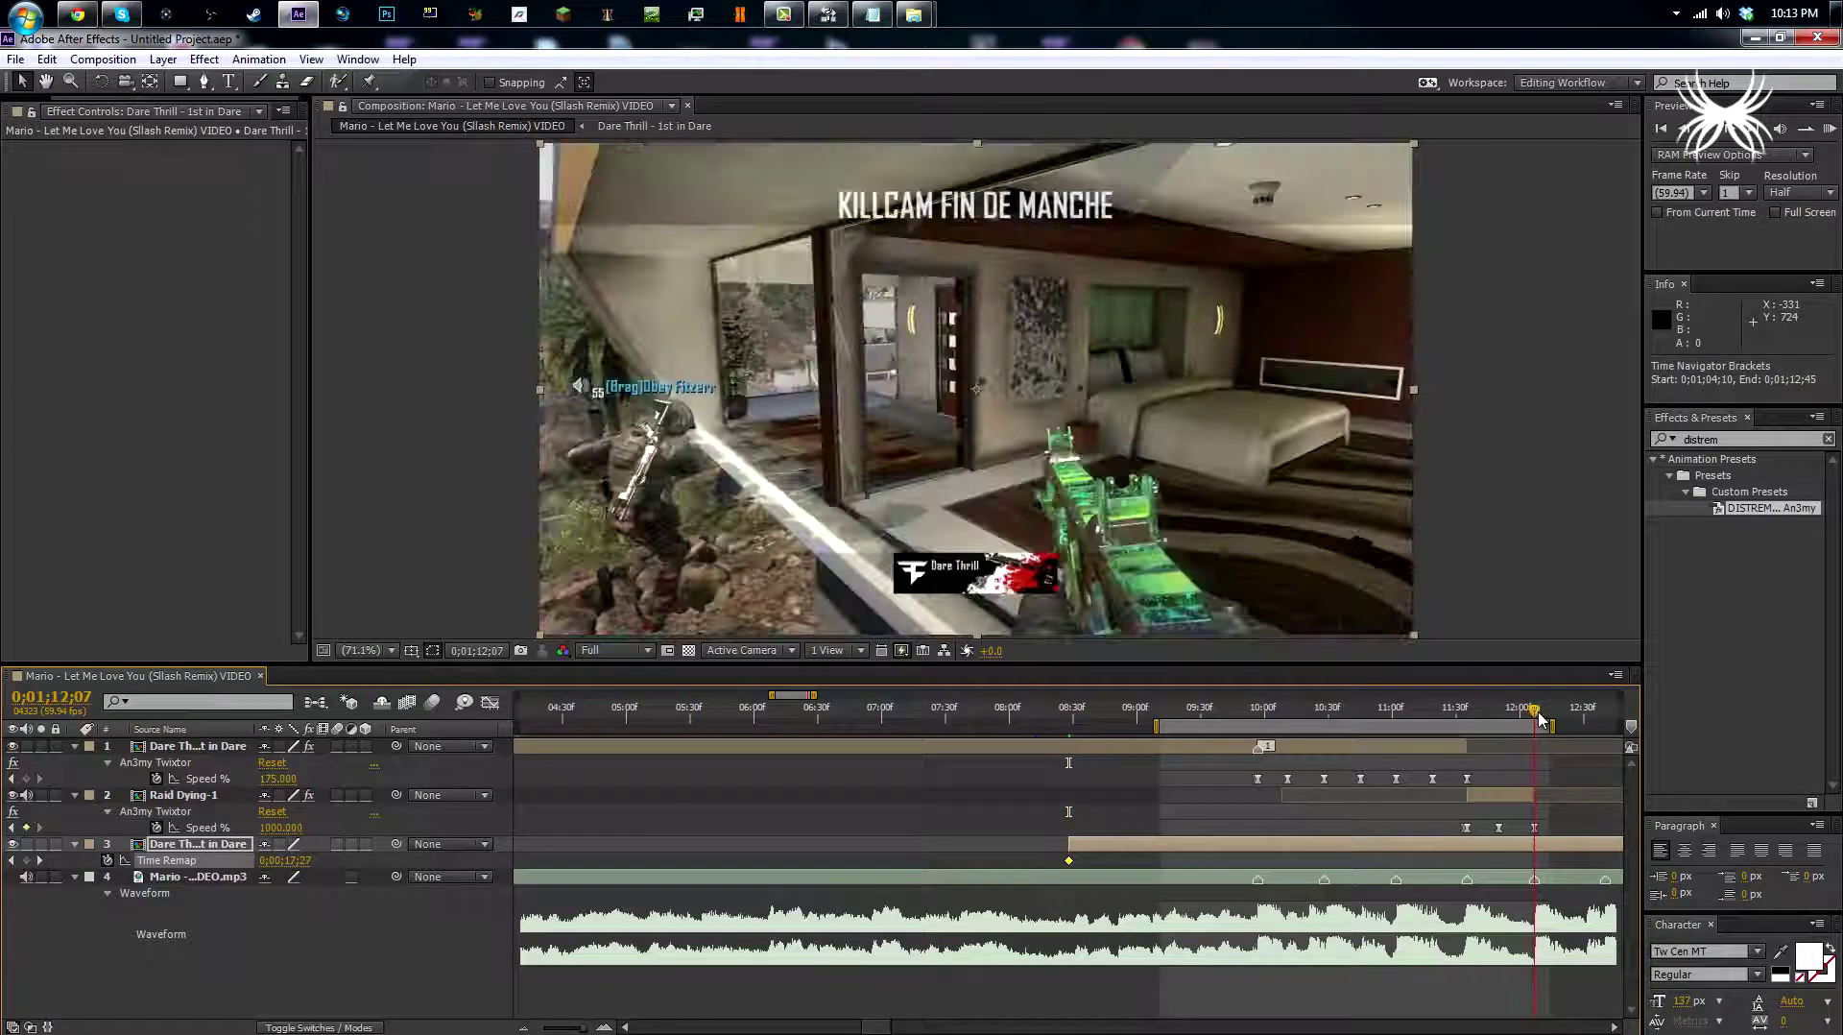
{"action": "left_click_drag", "start_coordinate": [789, 694], "coordinate": [799, 694]}
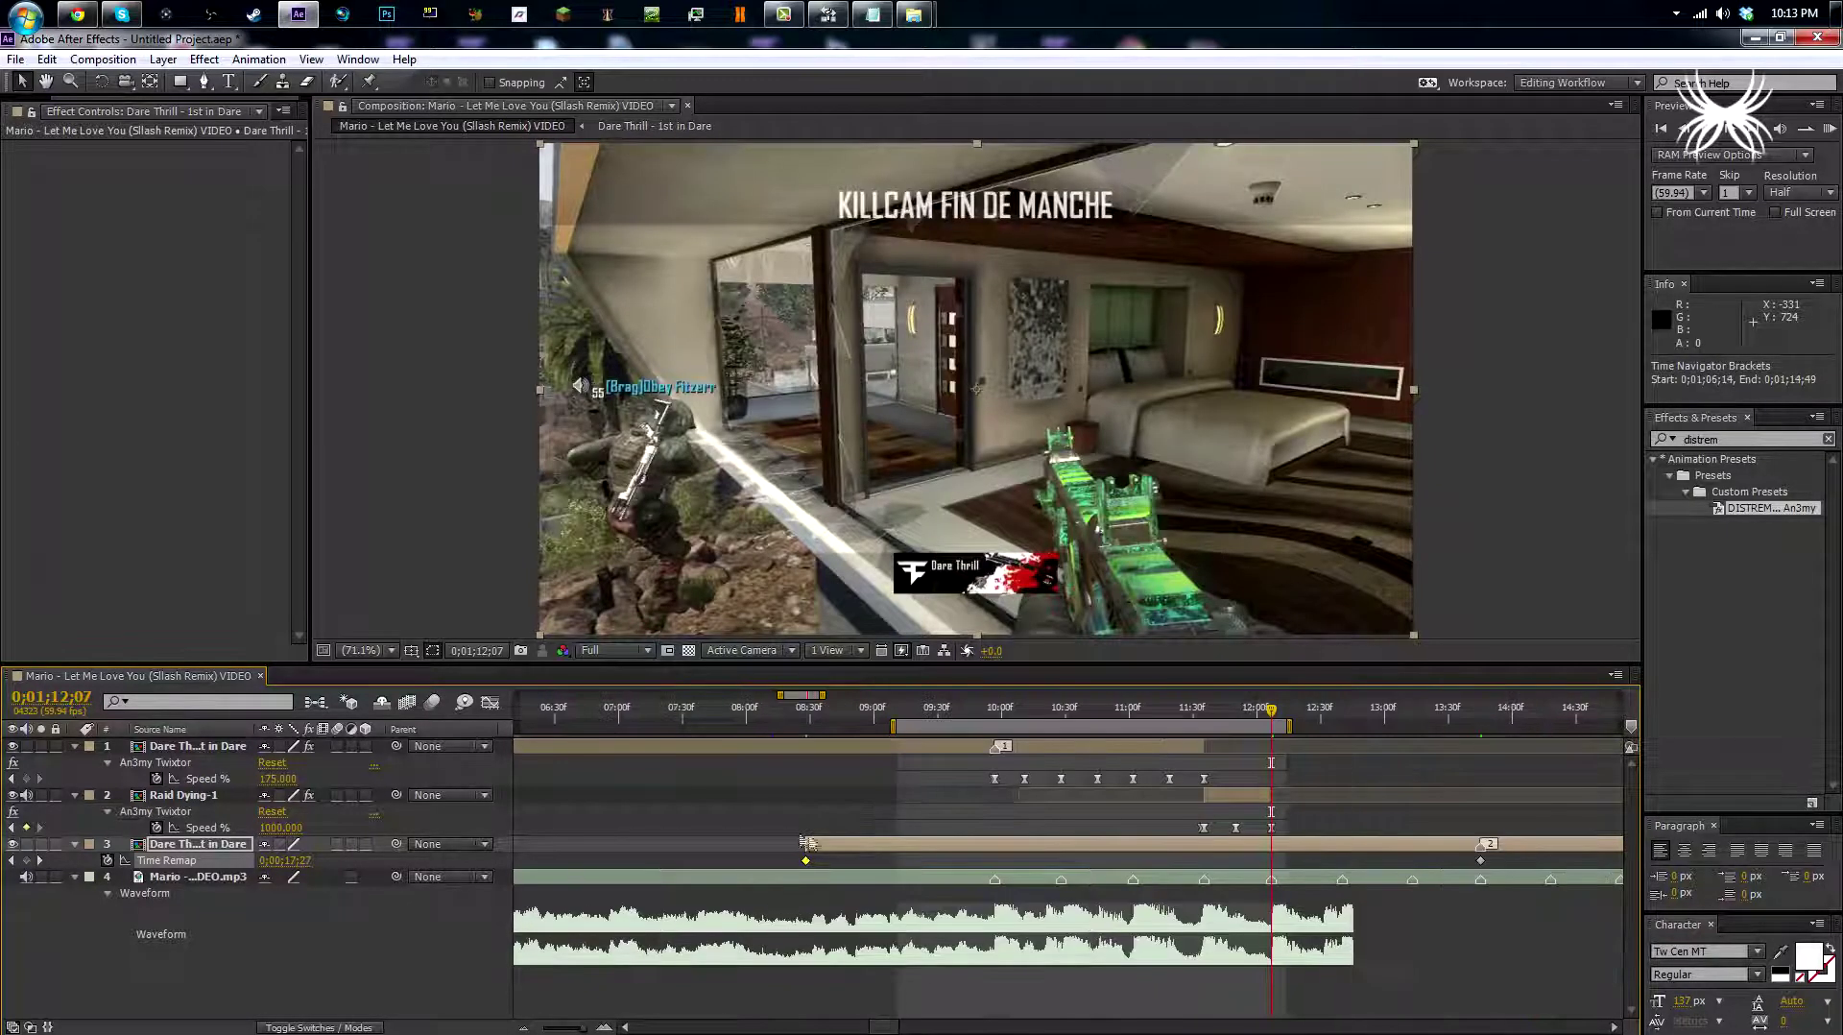
{"action": "left_click_drag", "start_coordinate": [806, 861], "coordinate": [1154, 856]}
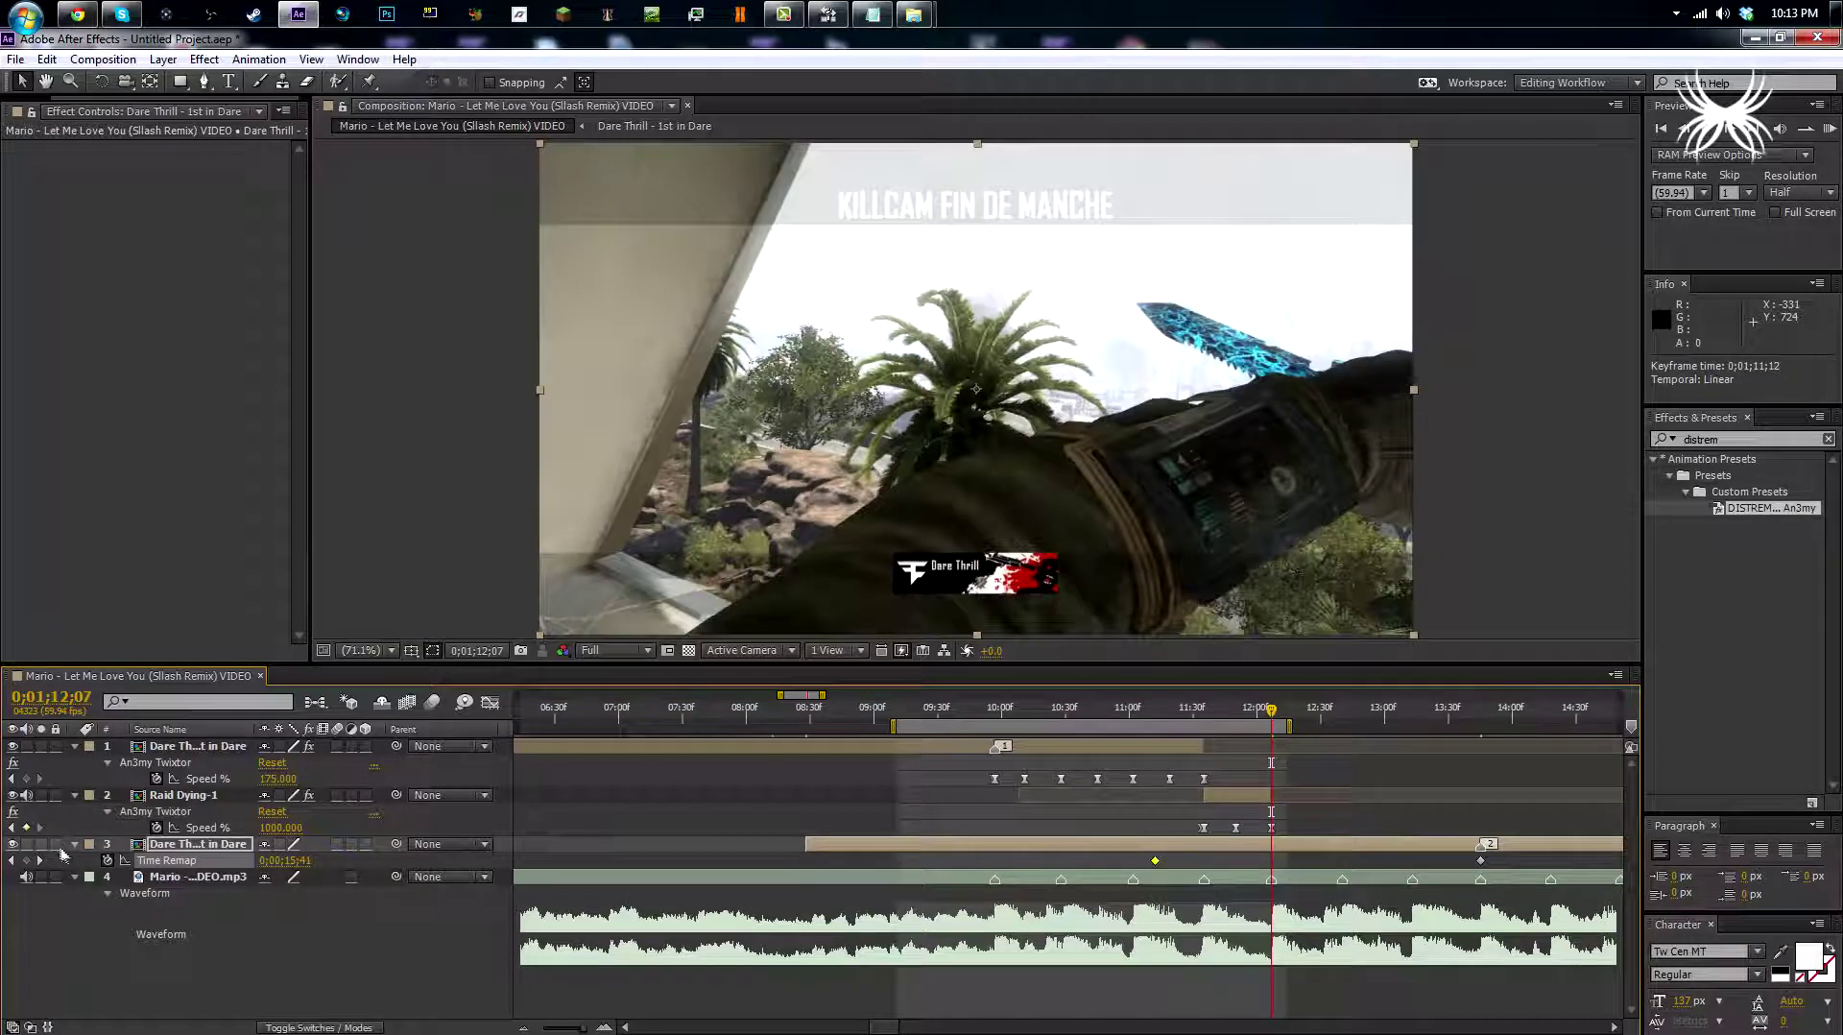
{"action": "left_click", "coordinate": [26, 860]}
{"action": "left_click_drag", "start_coordinate": [789, 695], "coordinate": [805, 696]}
{"action": "left_click_drag", "start_coordinate": [1501, 861], "coordinate": [1347, 862]}
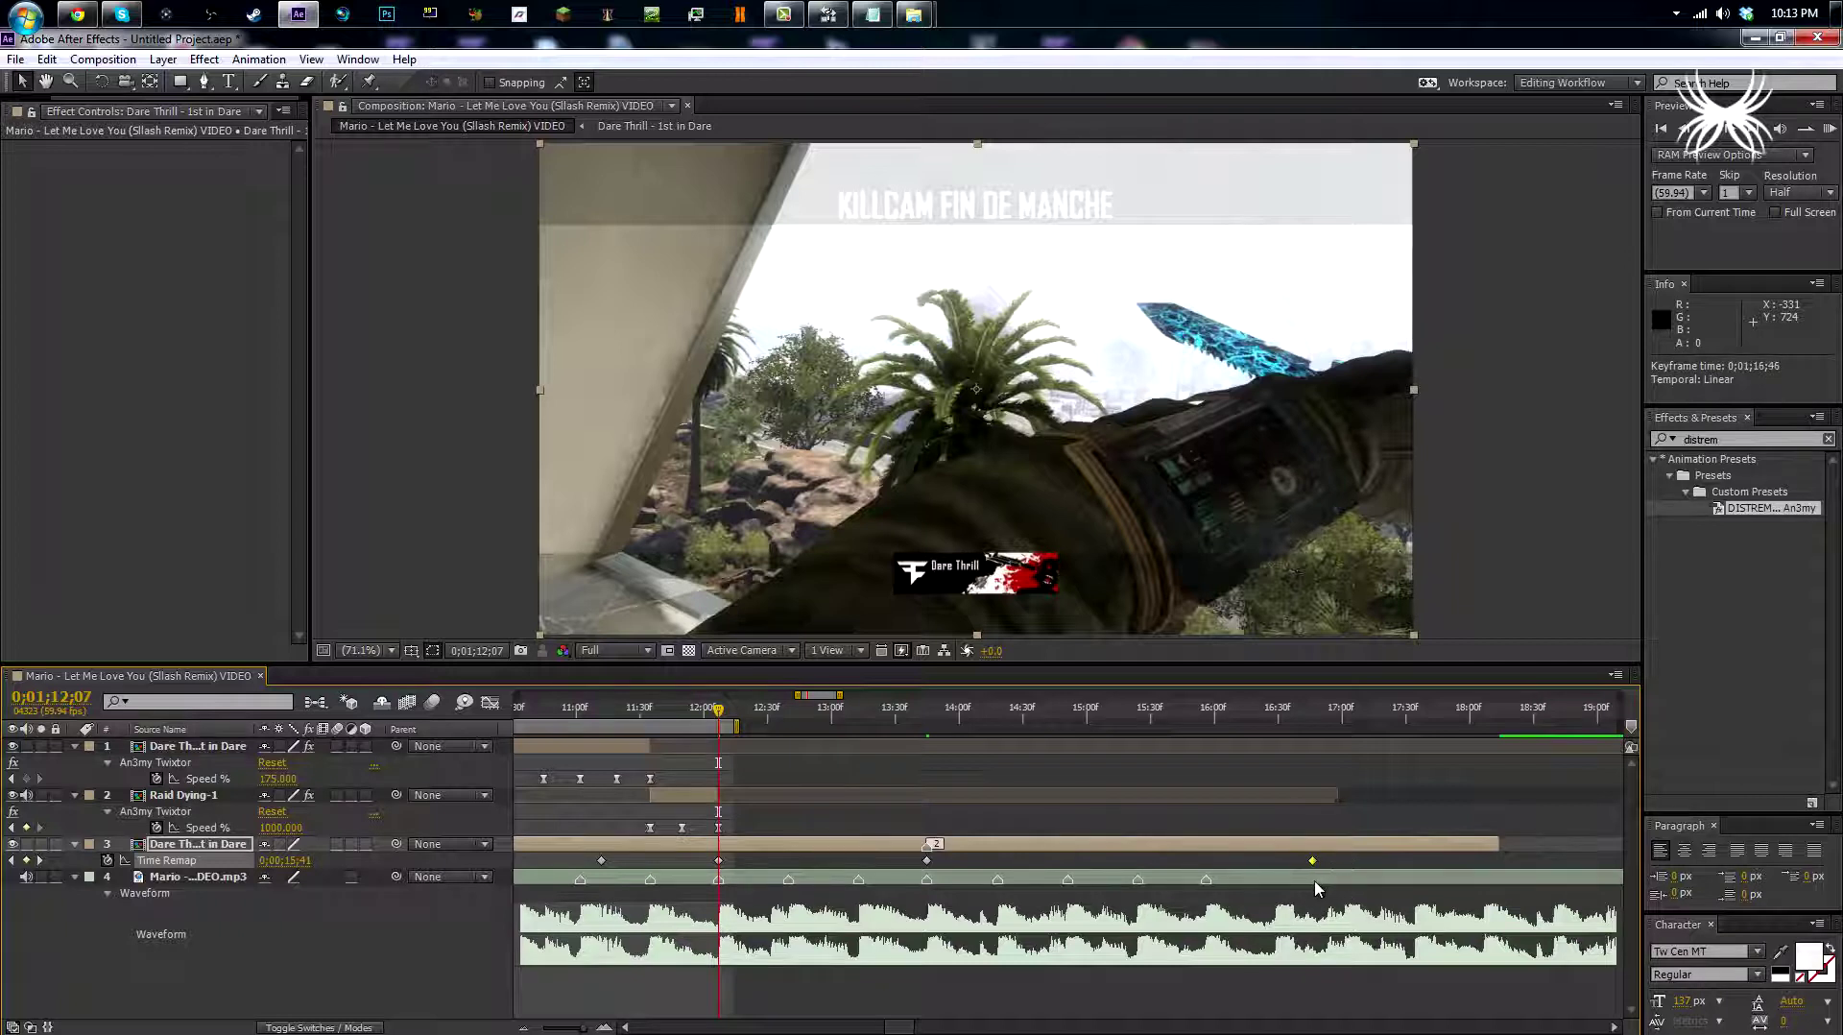
Start the work area at 1;12;07 and RAM preview the retimed Dare Thrill clip.
{"action": "key", "text": "b"}
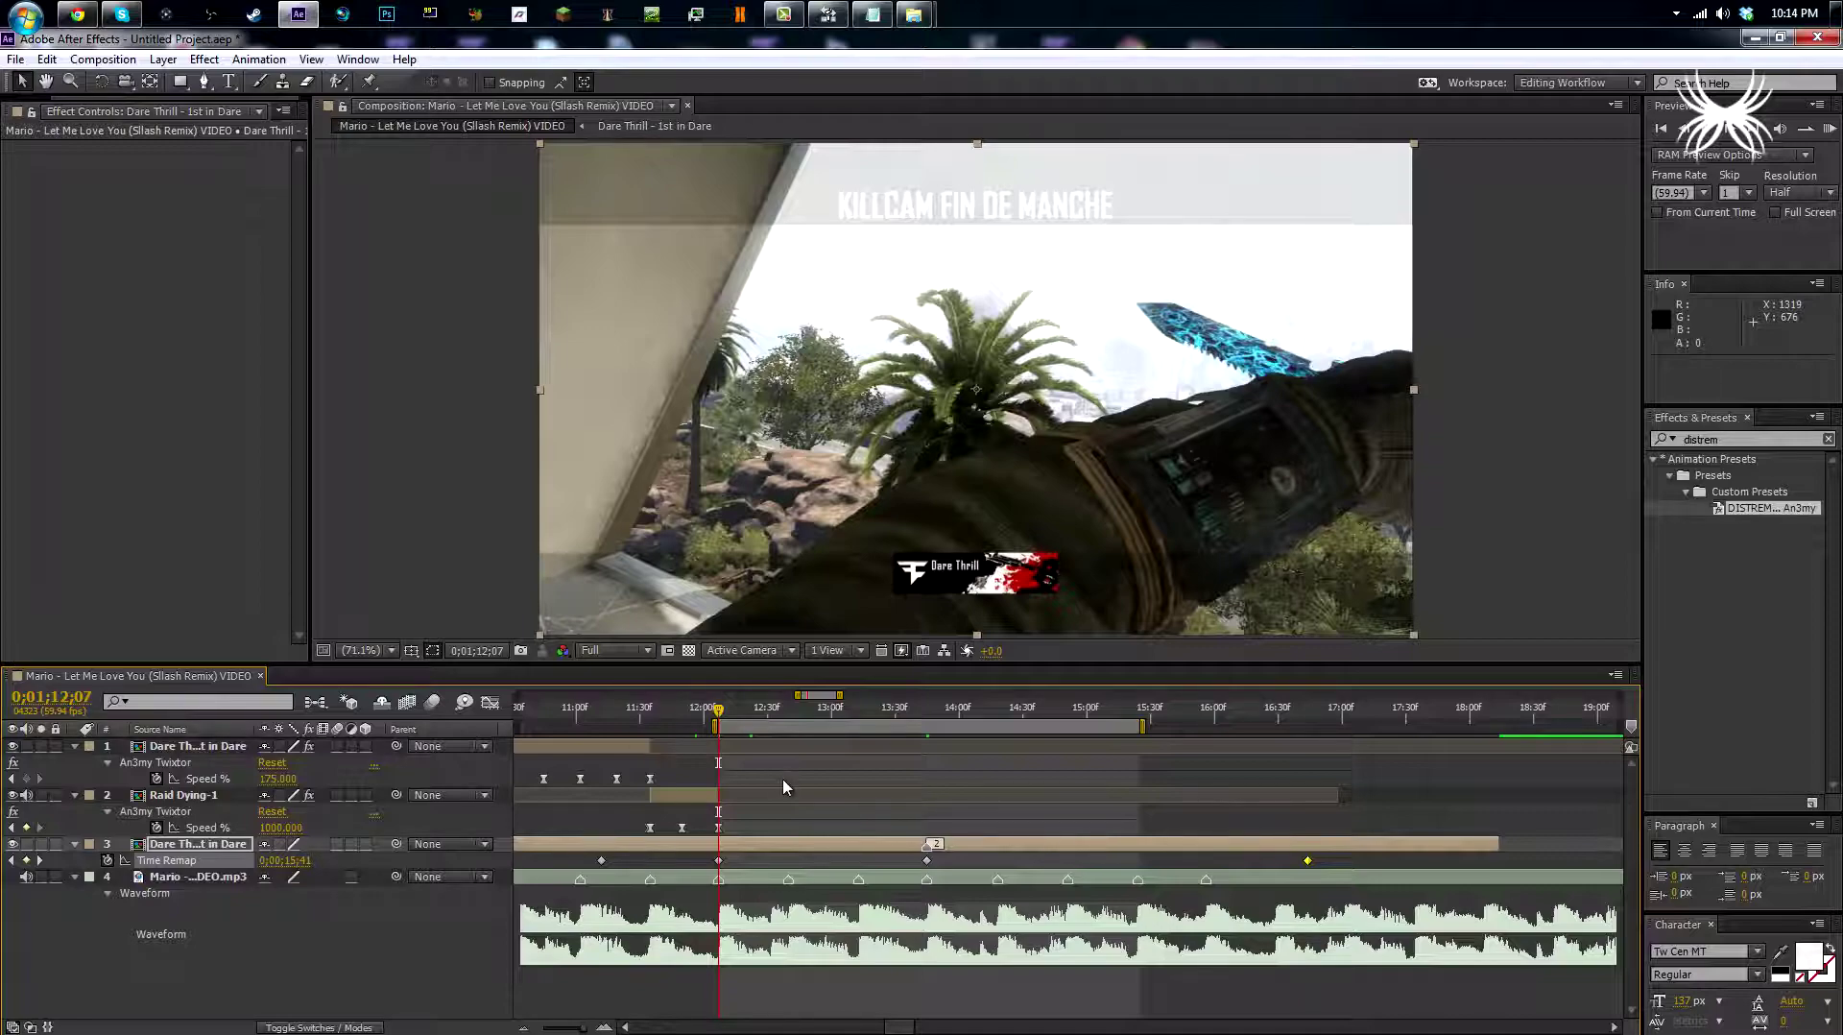
{"action": "left_click", "coordinate": [792, 830]}
{"action": "key", "text": "KP_0"}
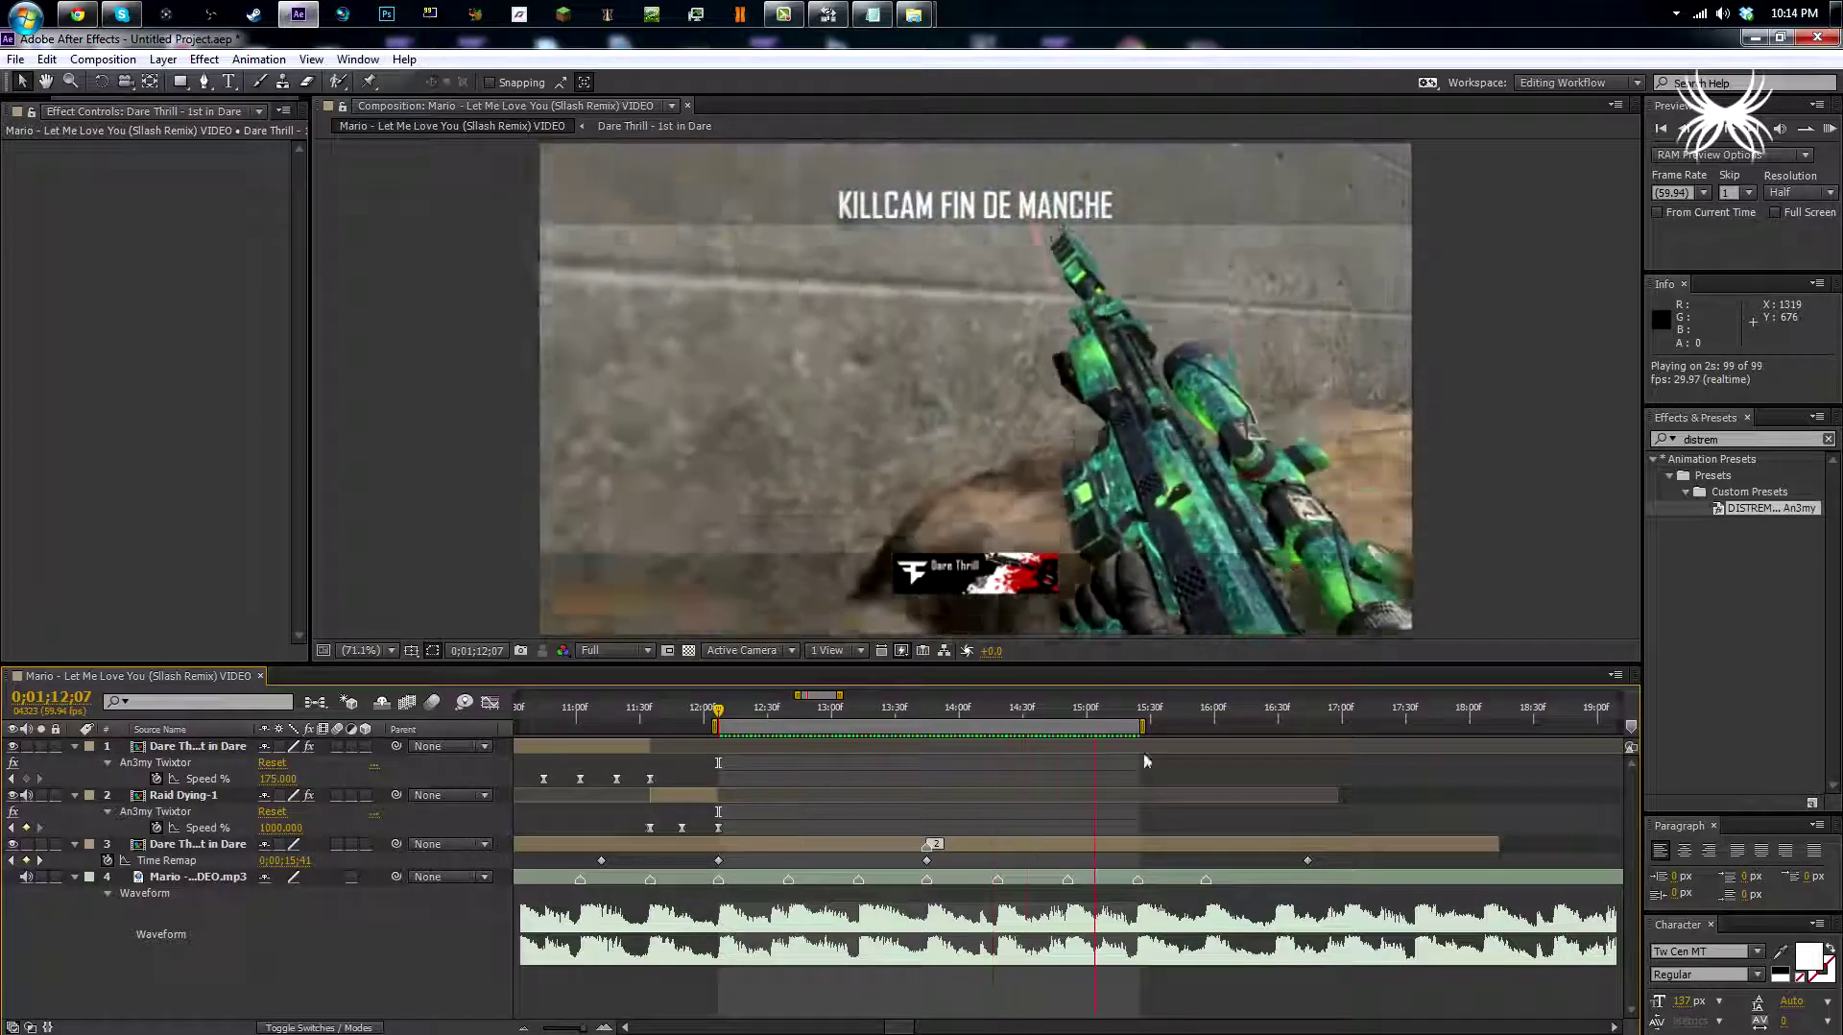
{"action": "left_click", "coordinate": [770, 773]}
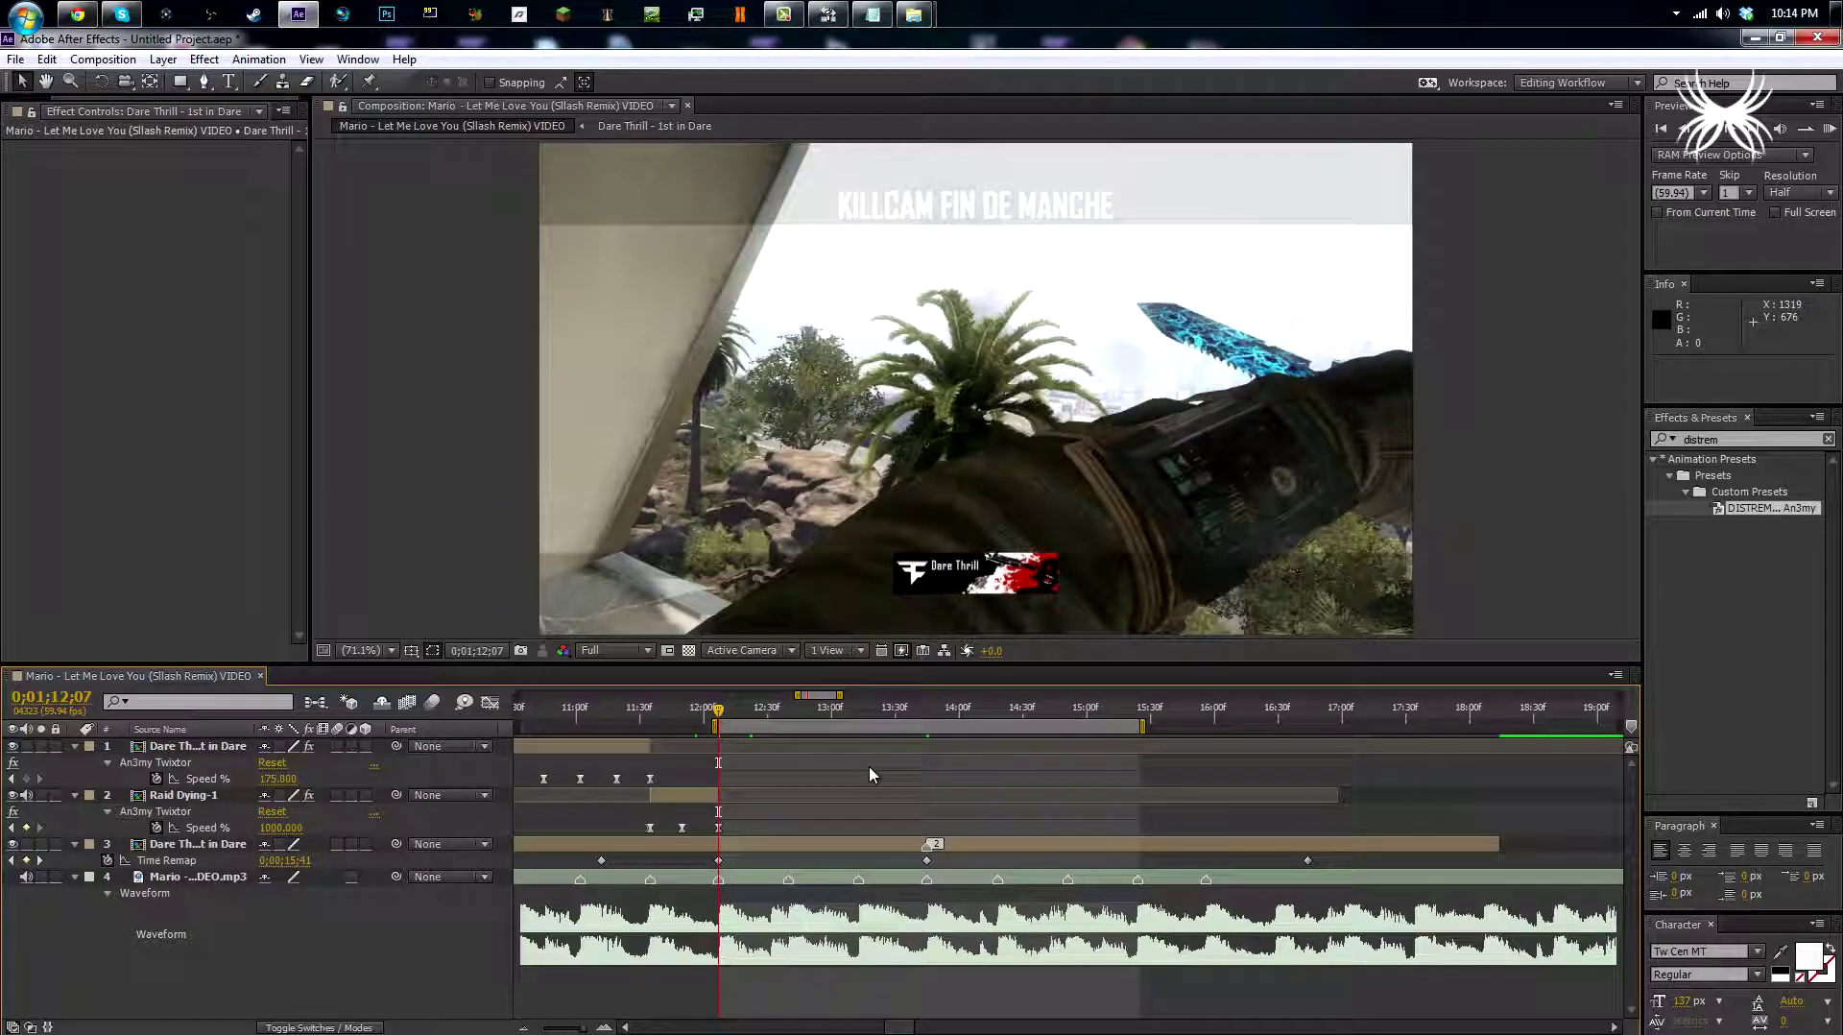
{"action": "left_click", "coordinate": [728, 847]}
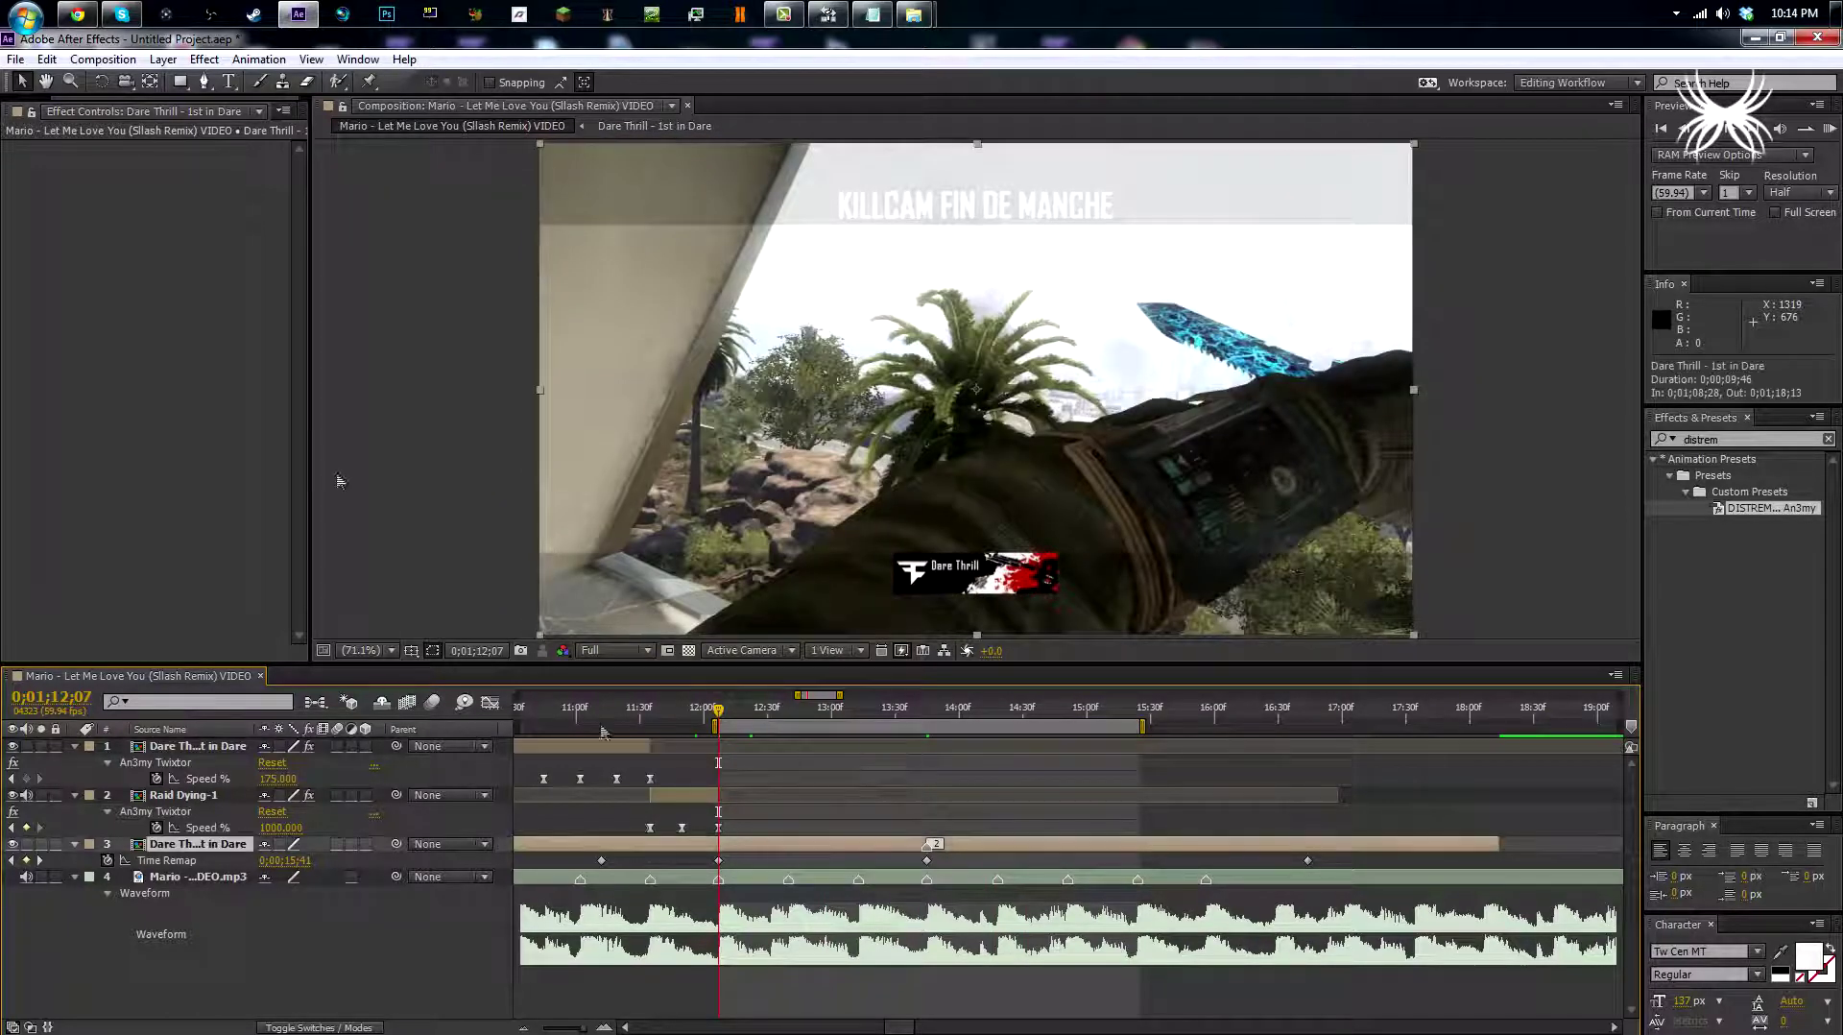
{"action": "left_click", "coordinate": [47, 59]}
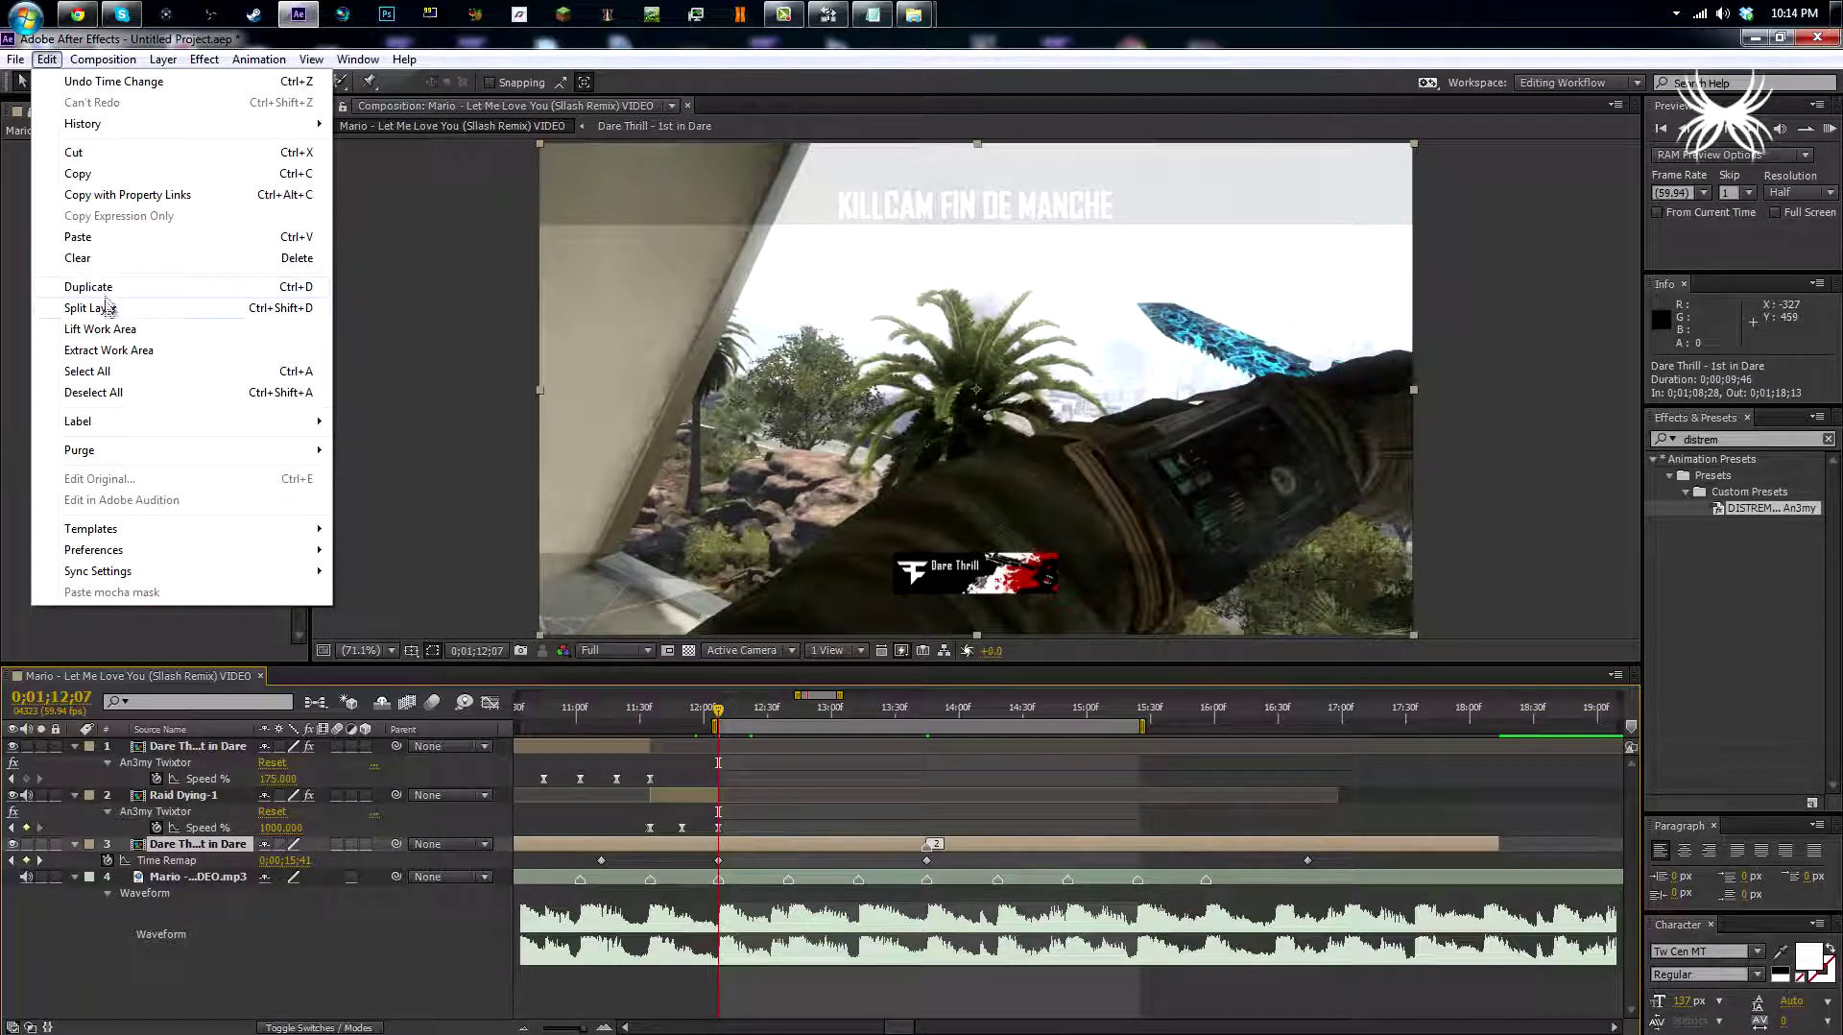
Split the Dare Thrill clip at 1;12;07 and 1;15;24, deleting the pieces outside that range.
{"action": "left_click", "coordinate": [90, 308]}
{"action": "key", "text": "Delete"}
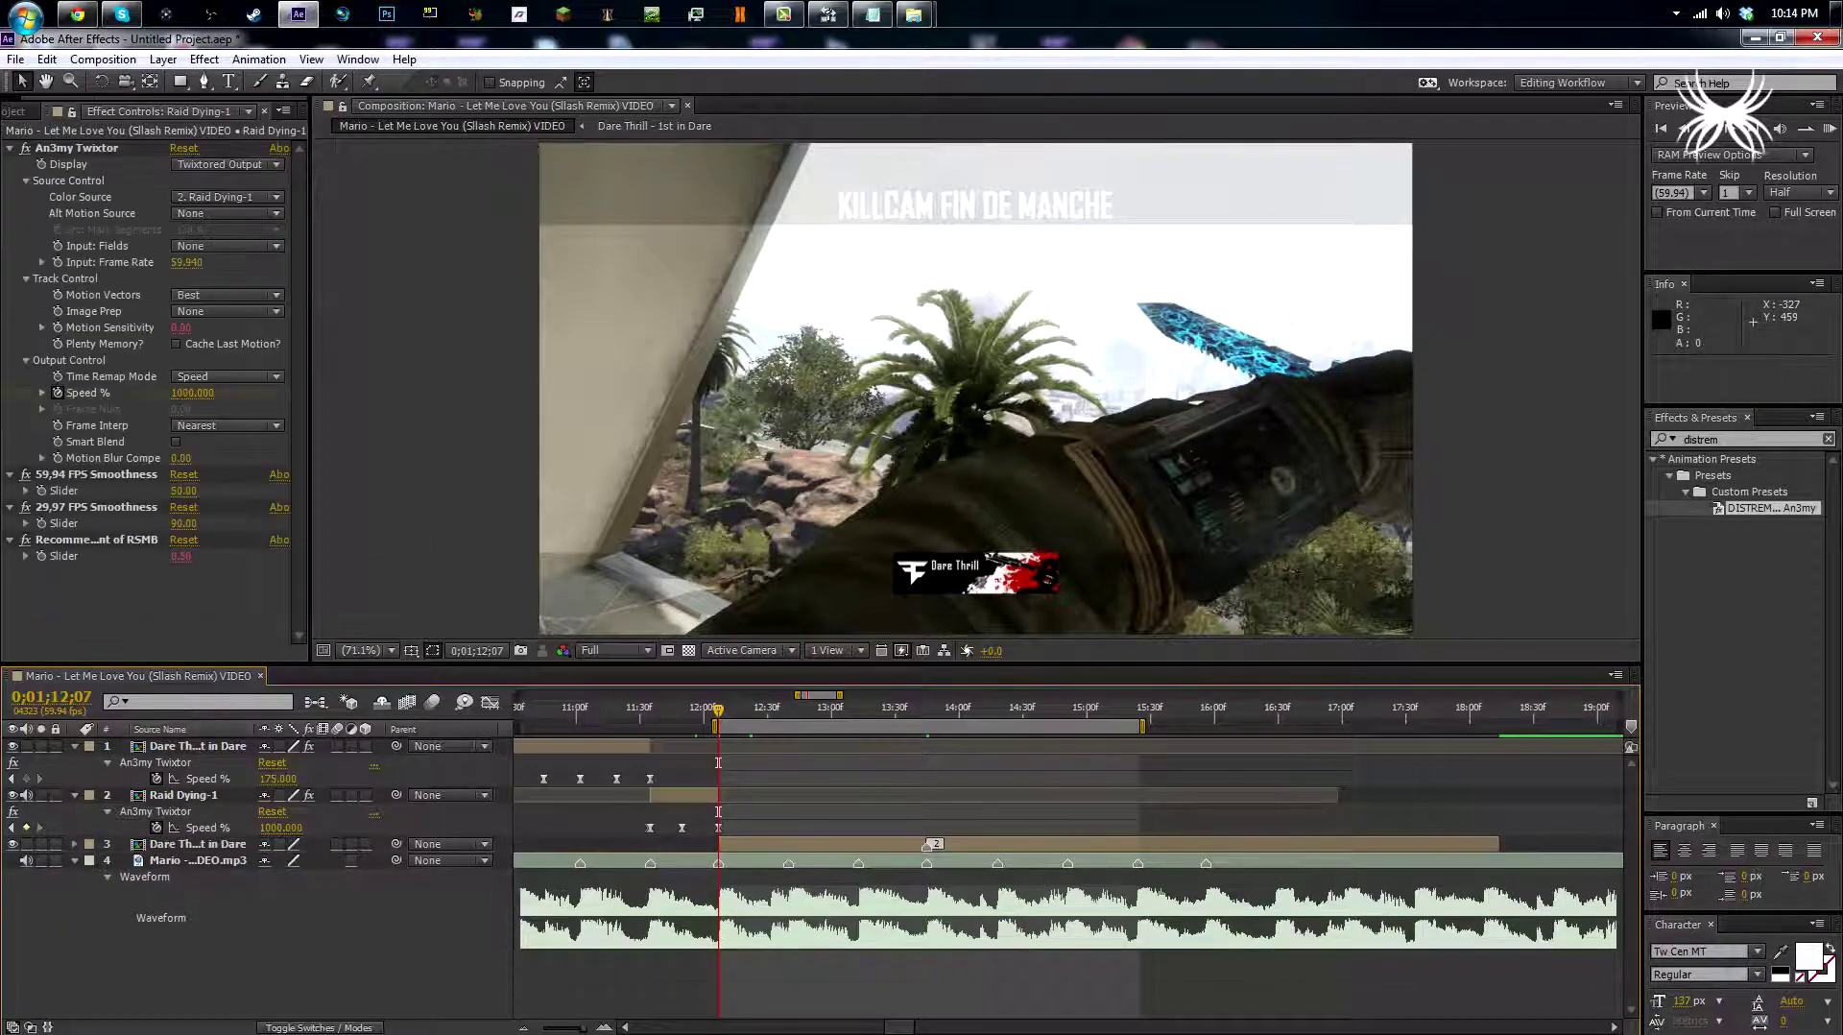
{"action": "left_click", "coordinate": [970, 722]}
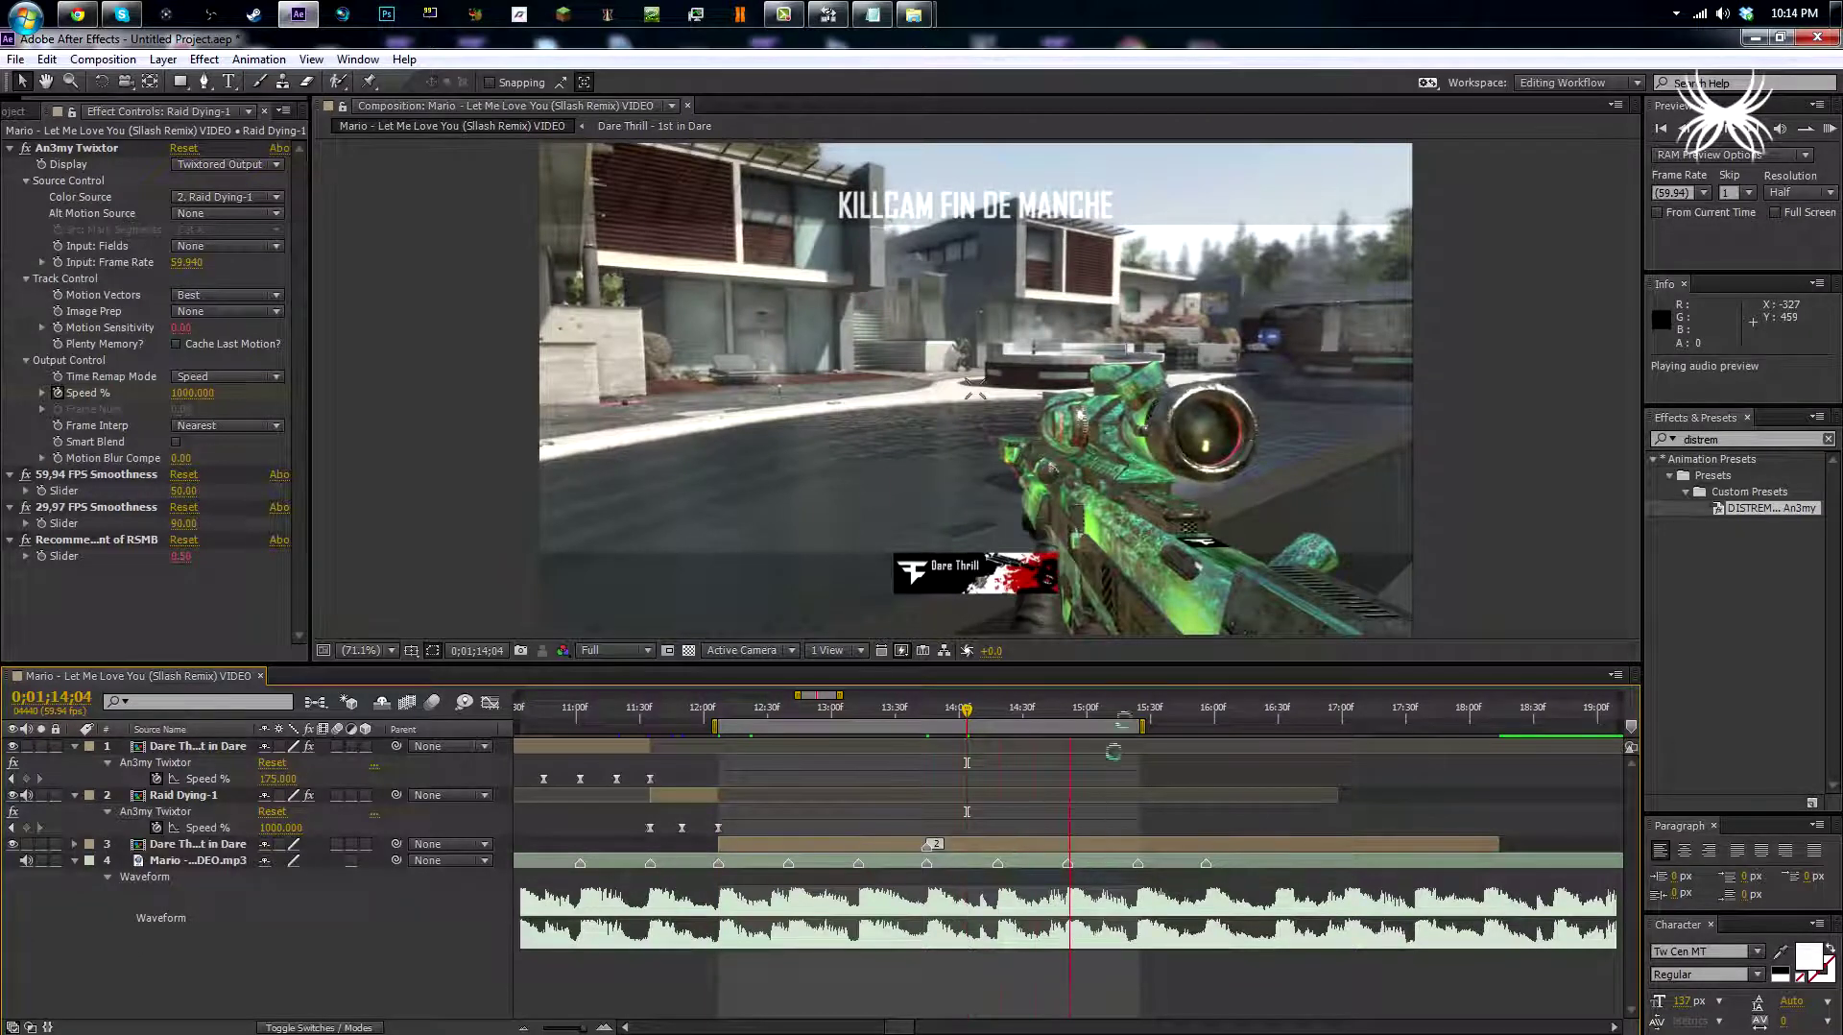
{"action": "left_click", "coordinate": [1140, 722]}
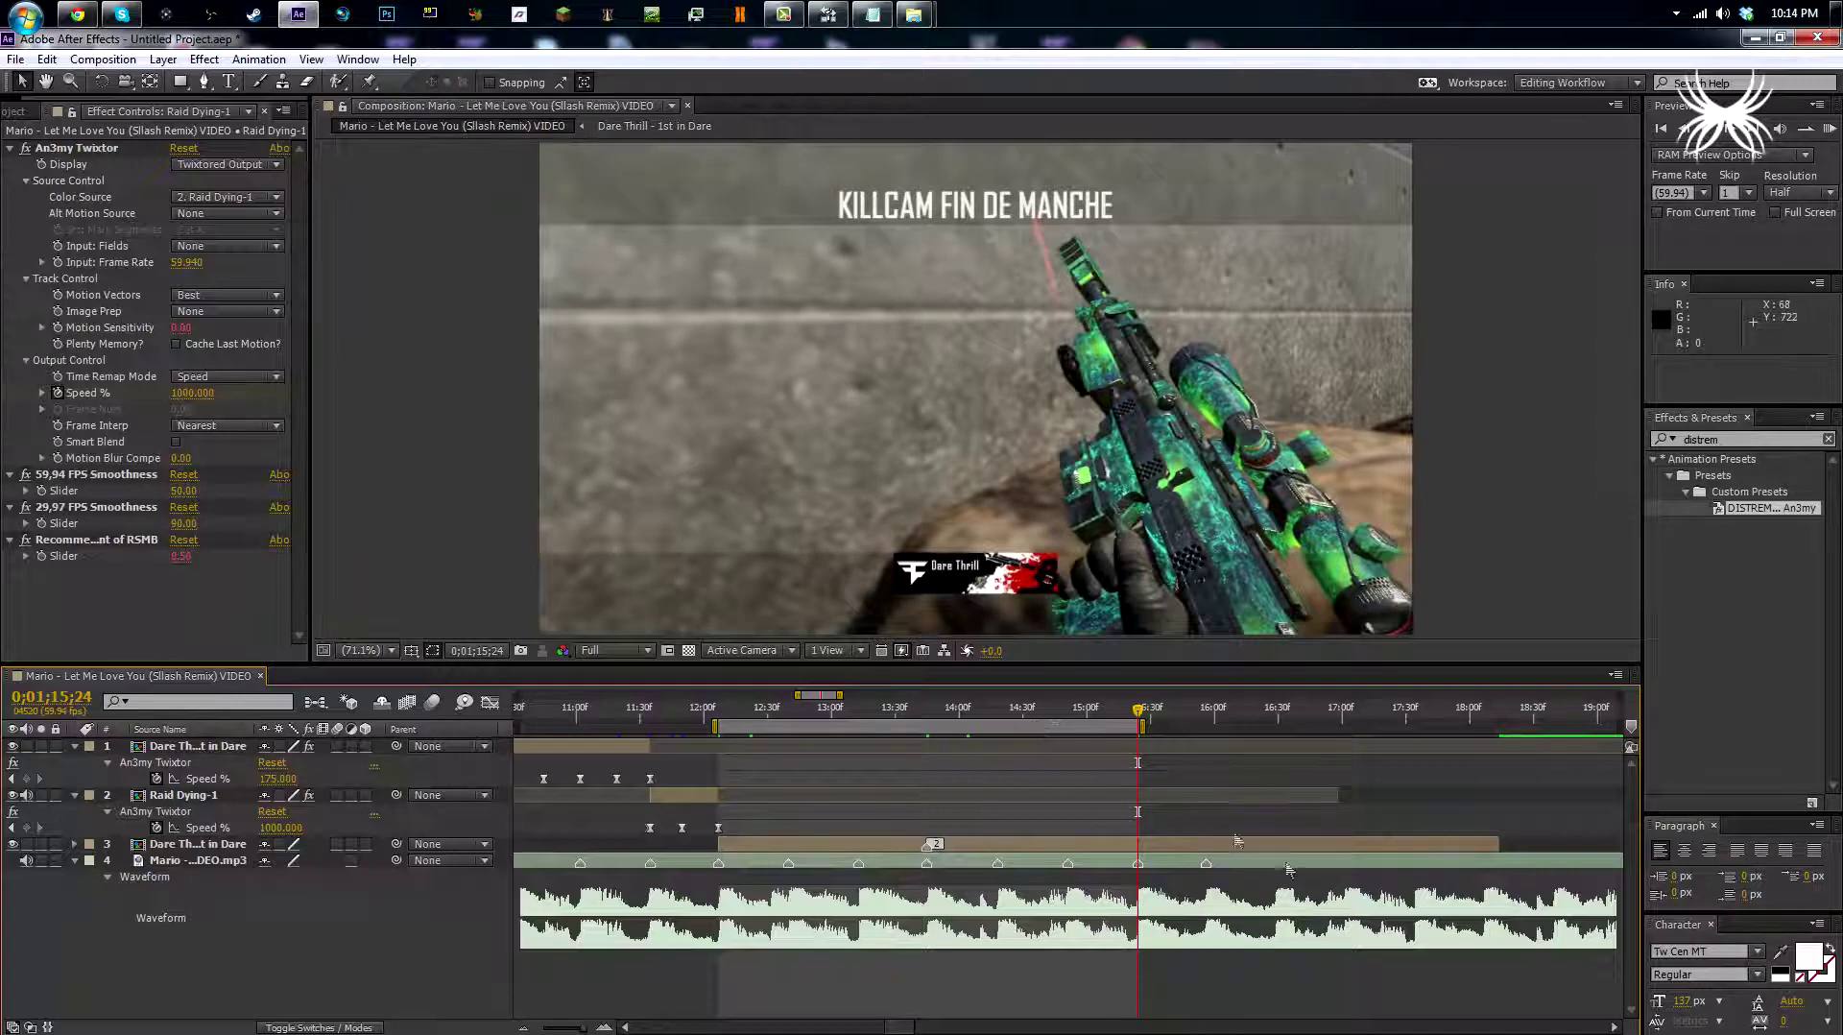
{"action": "left_click", "coordinate": [198, 844]}
{"action": "left_click", "coordinate": [44, 62]}
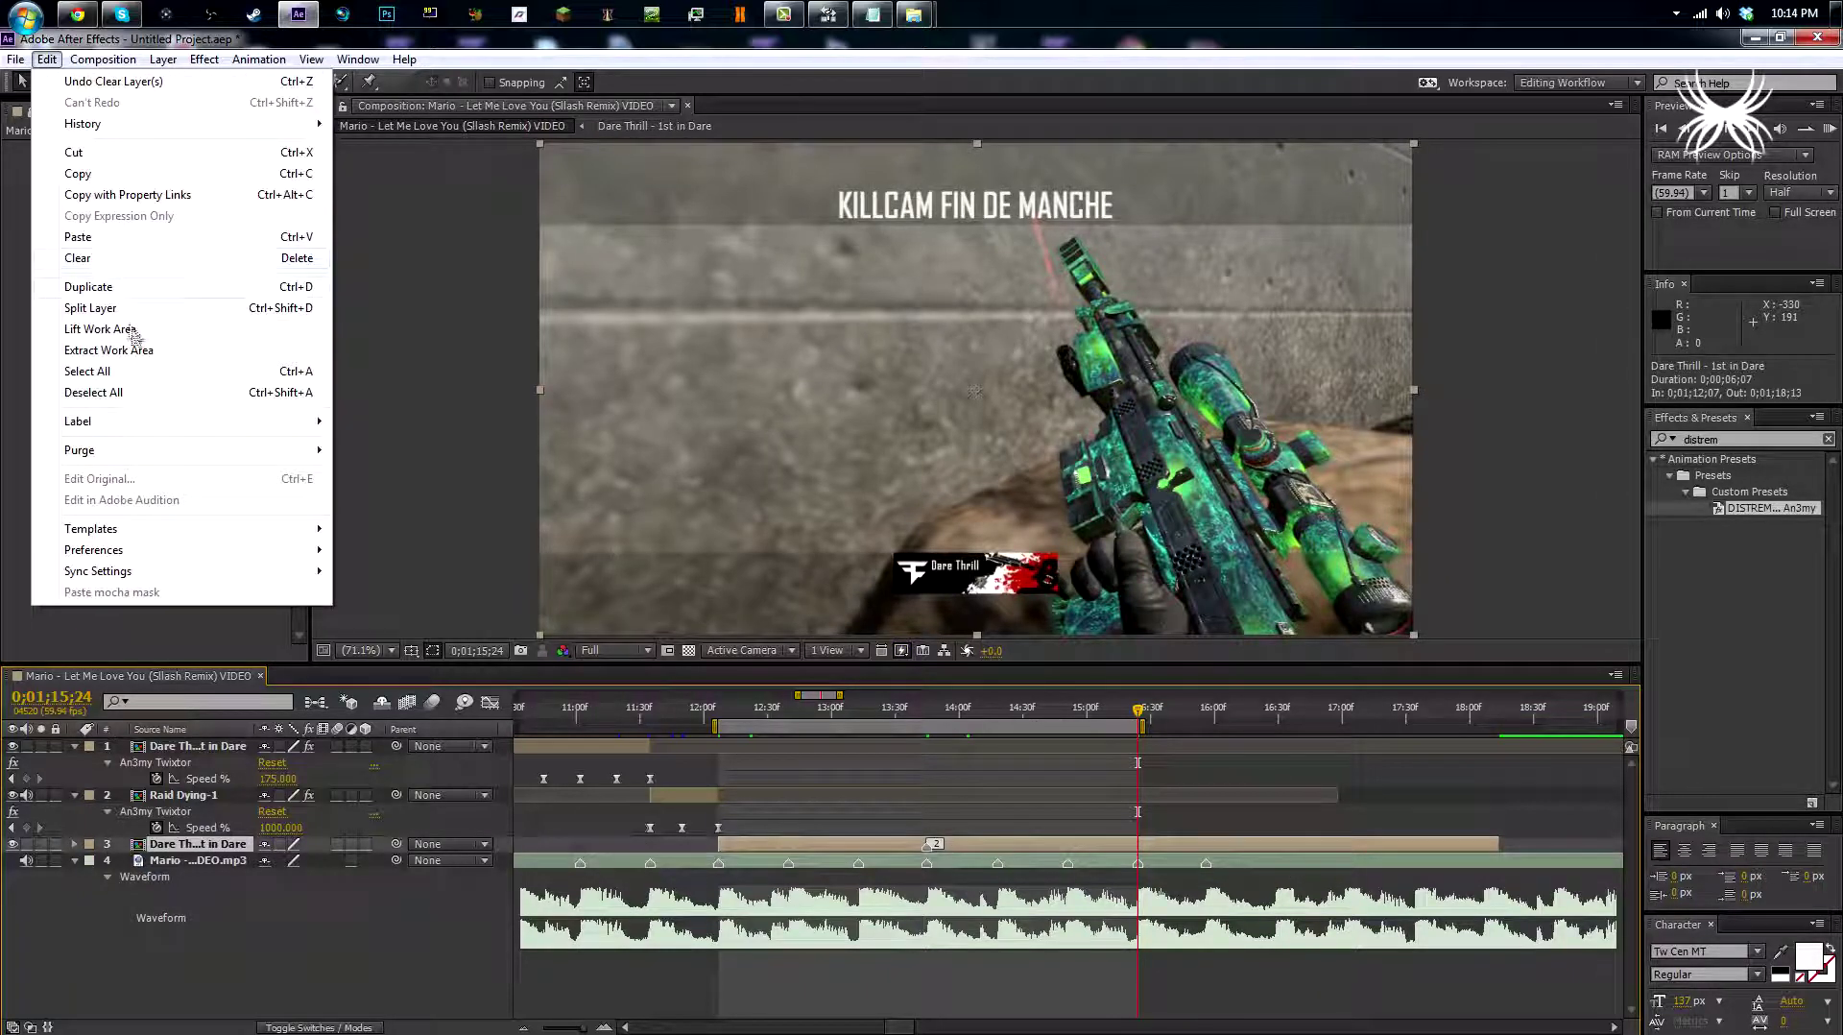
{"action": "left_click", "coordinate": [105, 305]}
{"action": "key", "text": "Delete"}
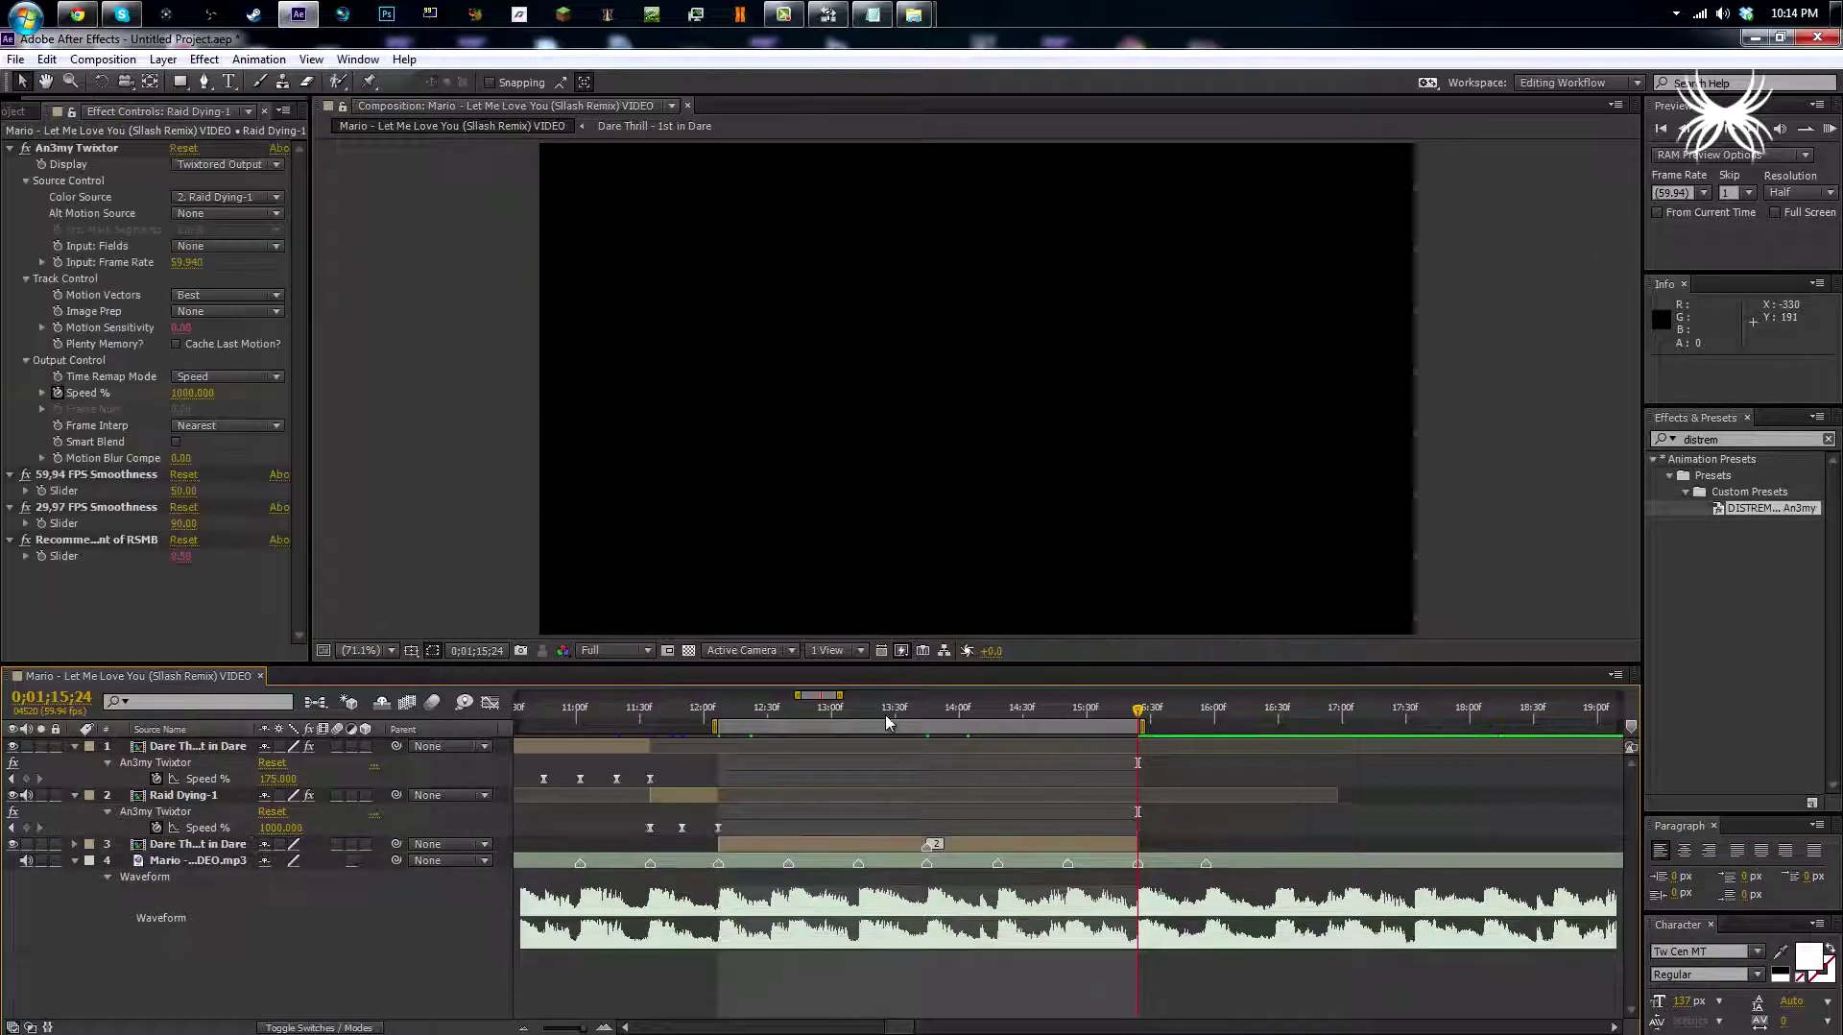
Apply the DISTREM An3my Twixtor preset to the remaining clip starting at 1;12;07.
{"action": "left_click", "coordinate": [926, 720]}
{"action": "left_click", "coordinate": [837, 846]}
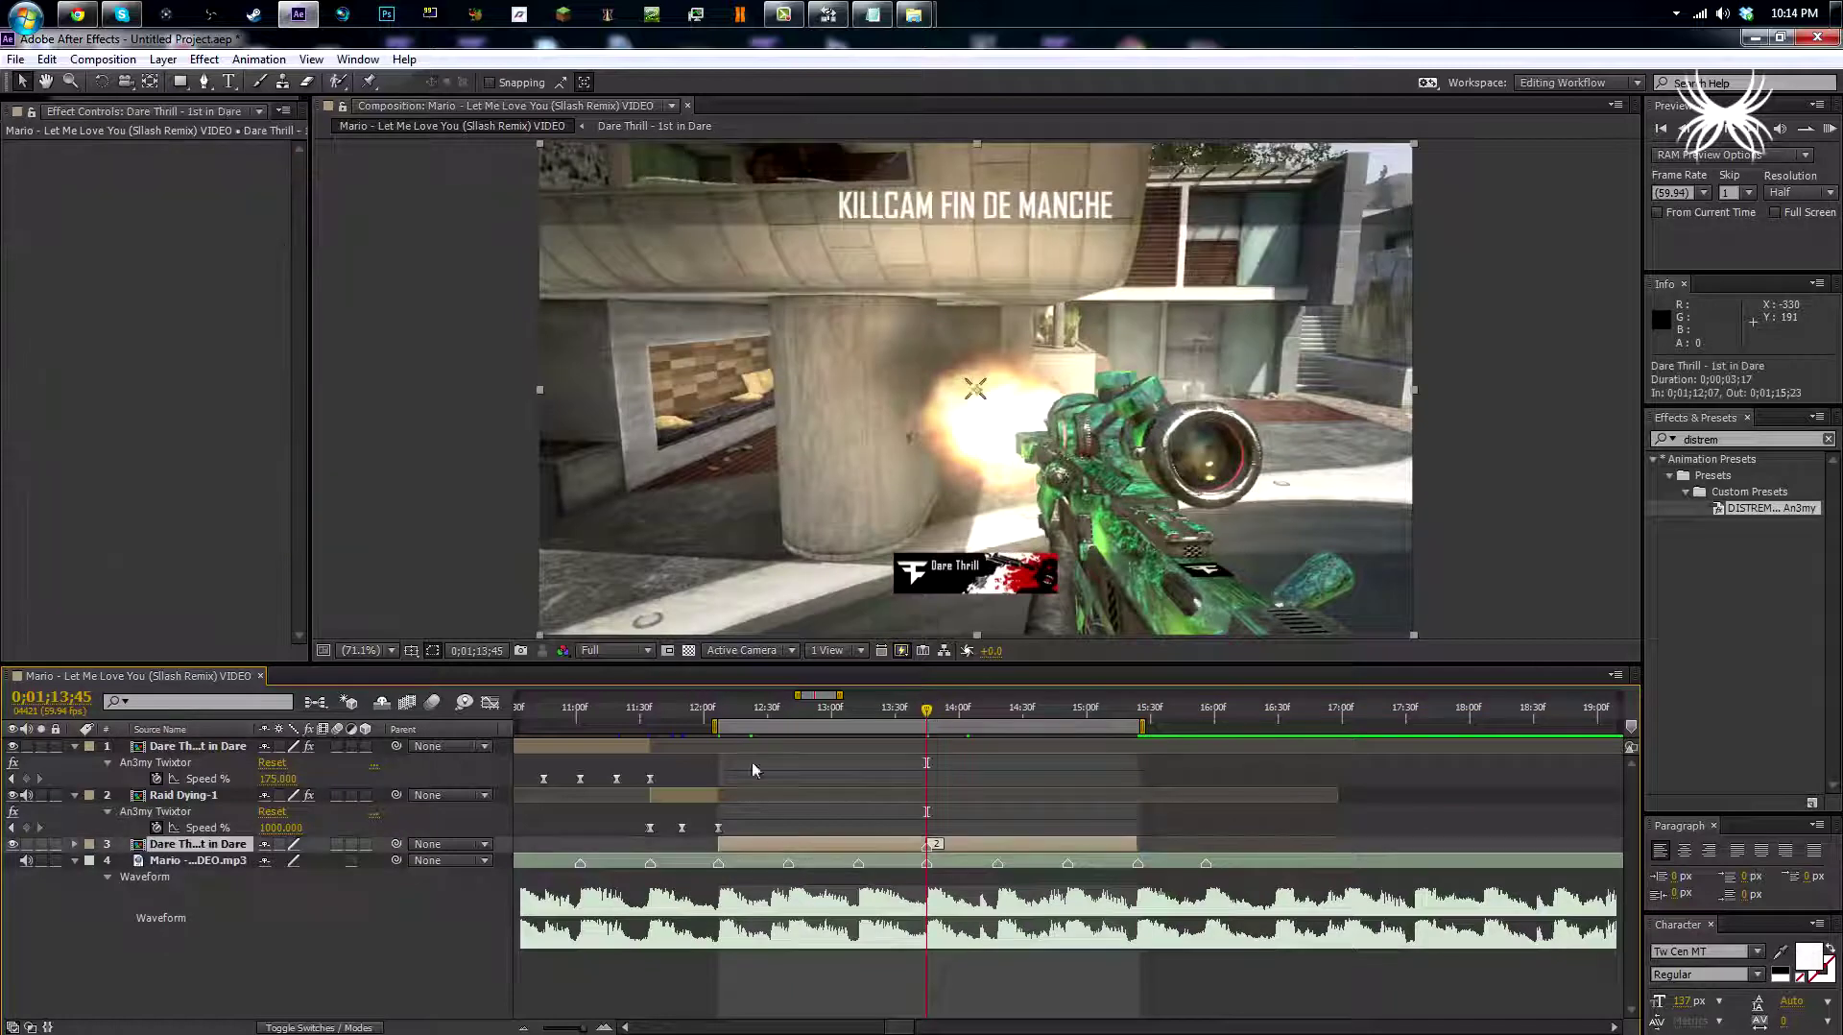
{"action": "left_click", "coordinate": [720, 715]}
{"action": "double_click", "coordinate": [1736, 507]}
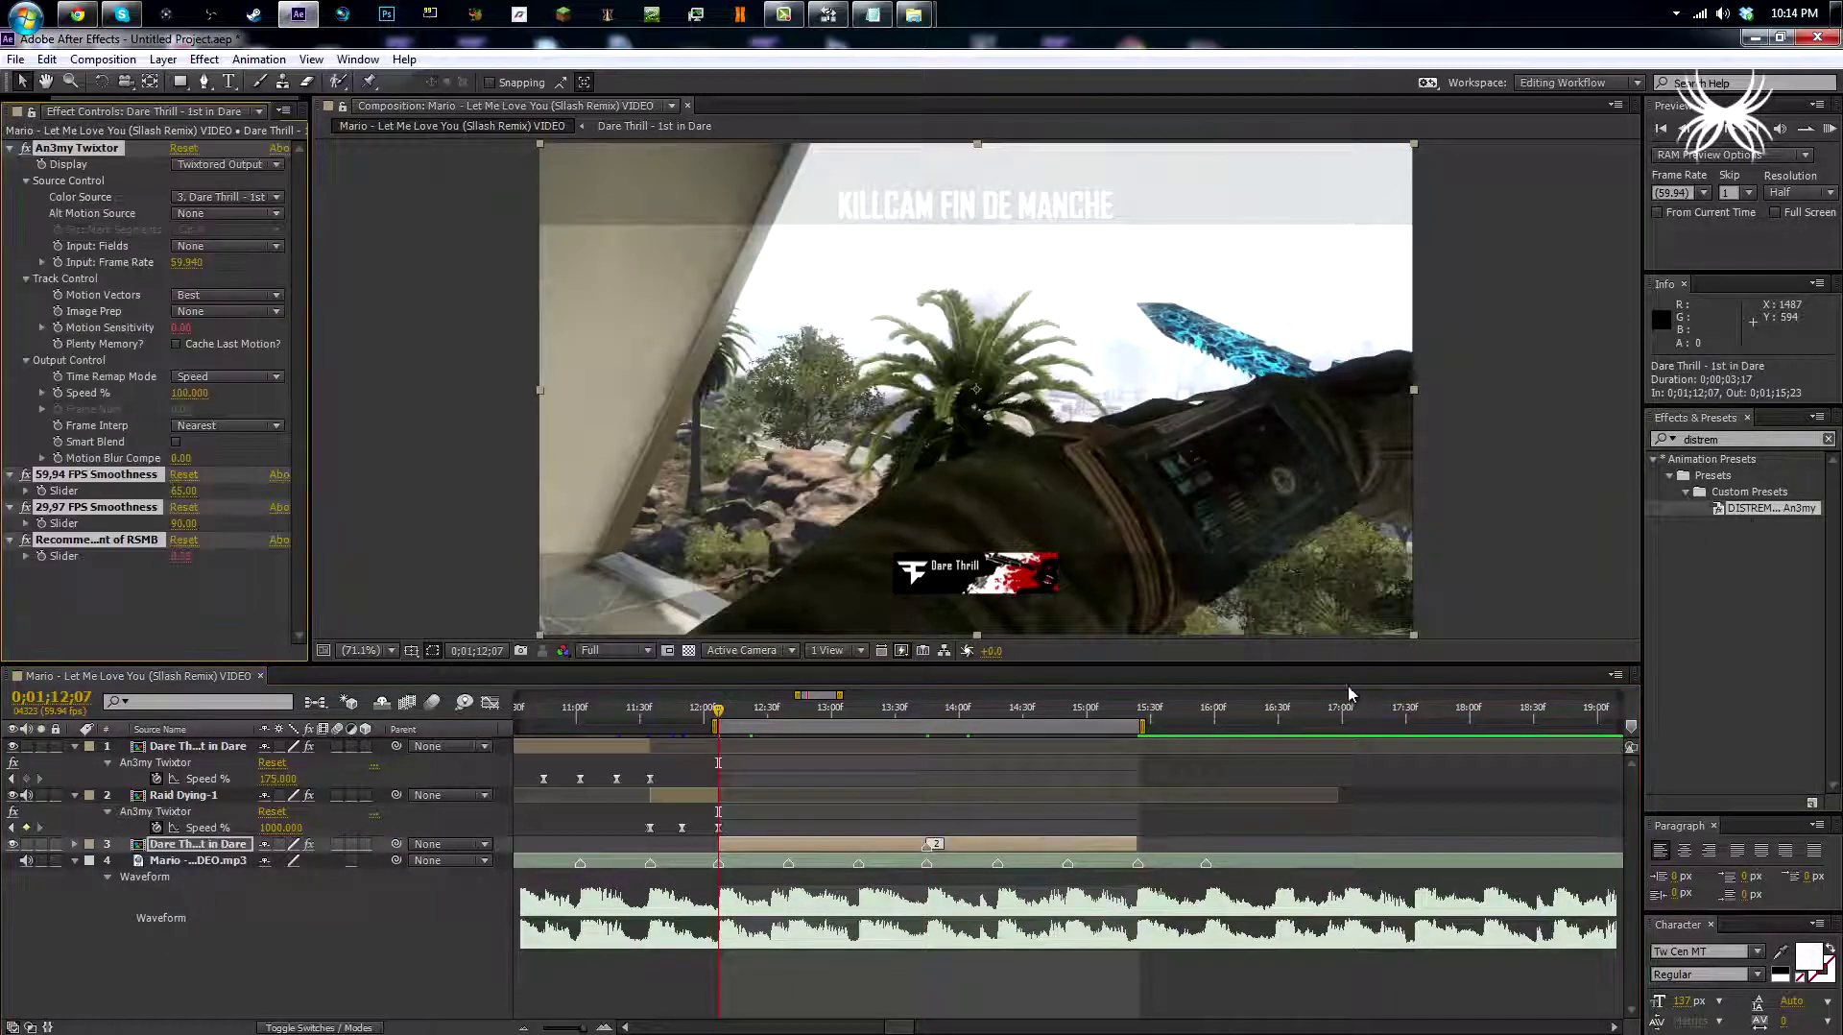
Set Twixtor's 59,94 FPS Smoothness to 50 and add an Easy Ease Speed % keyframe.
{"action": "key", "text": "Page_Up"}
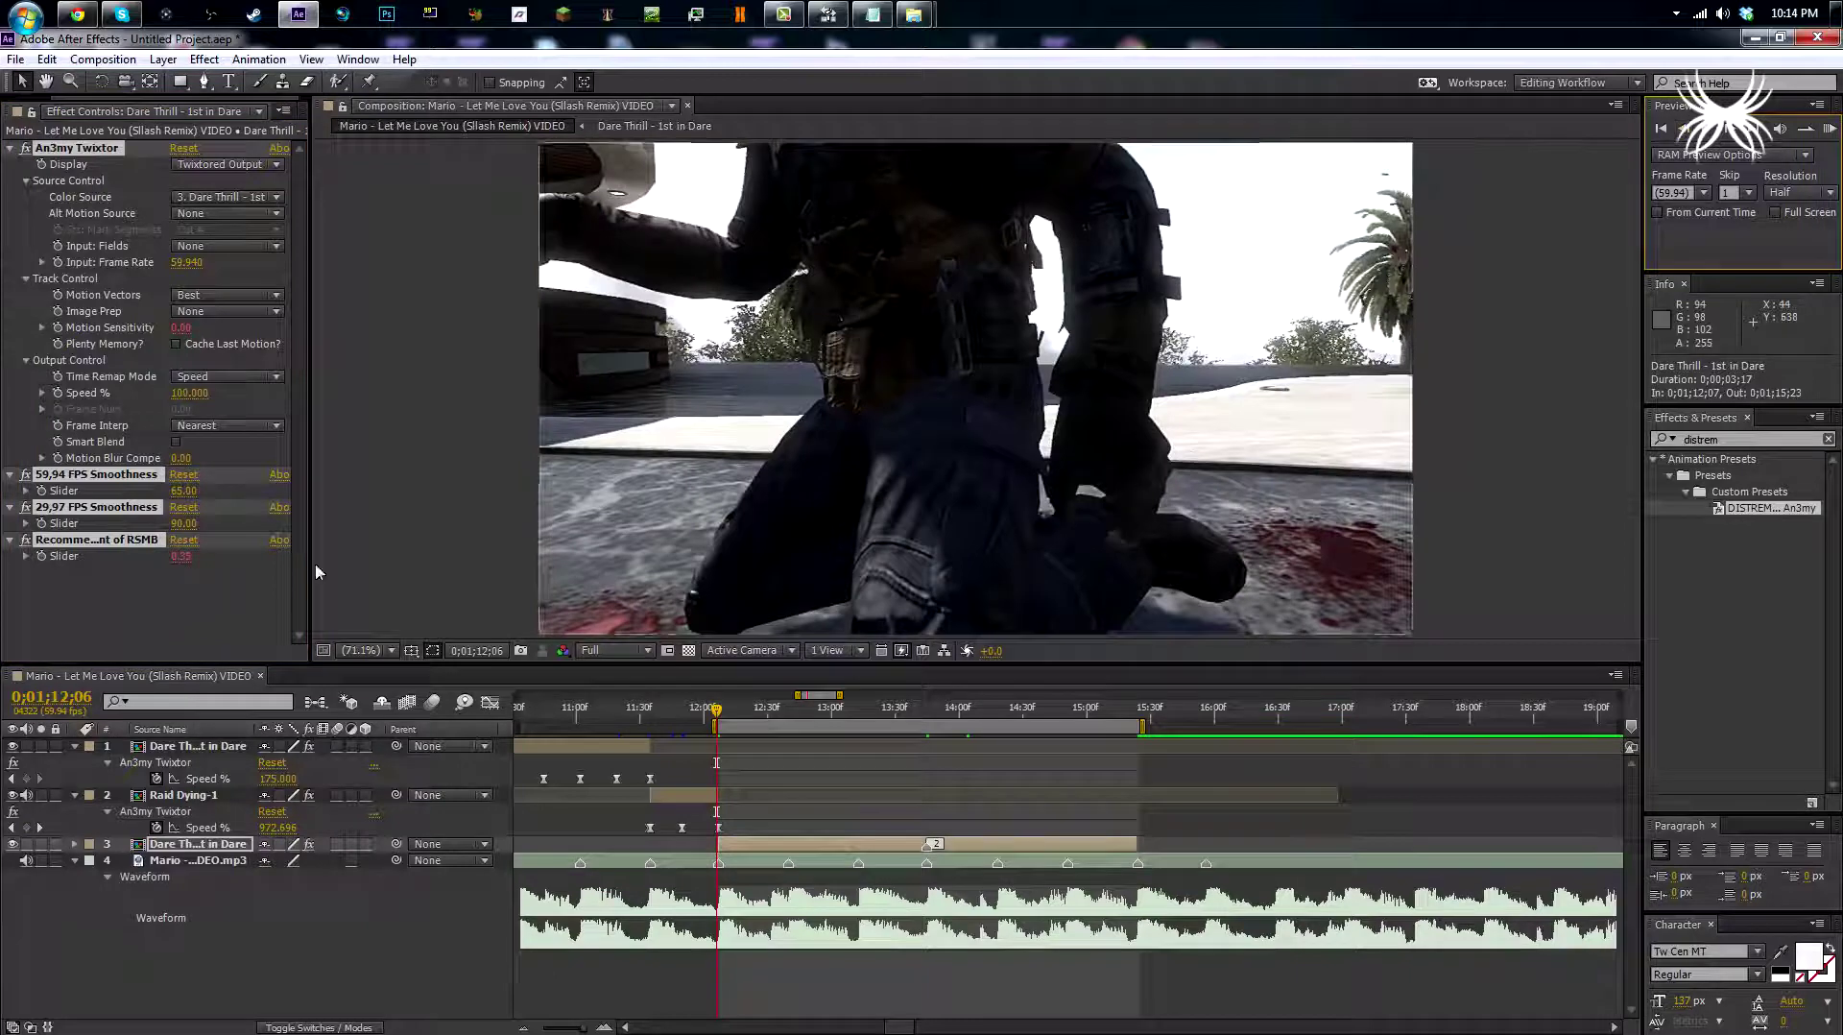
{"action": "left_click", "coordinate": [185, 491]}
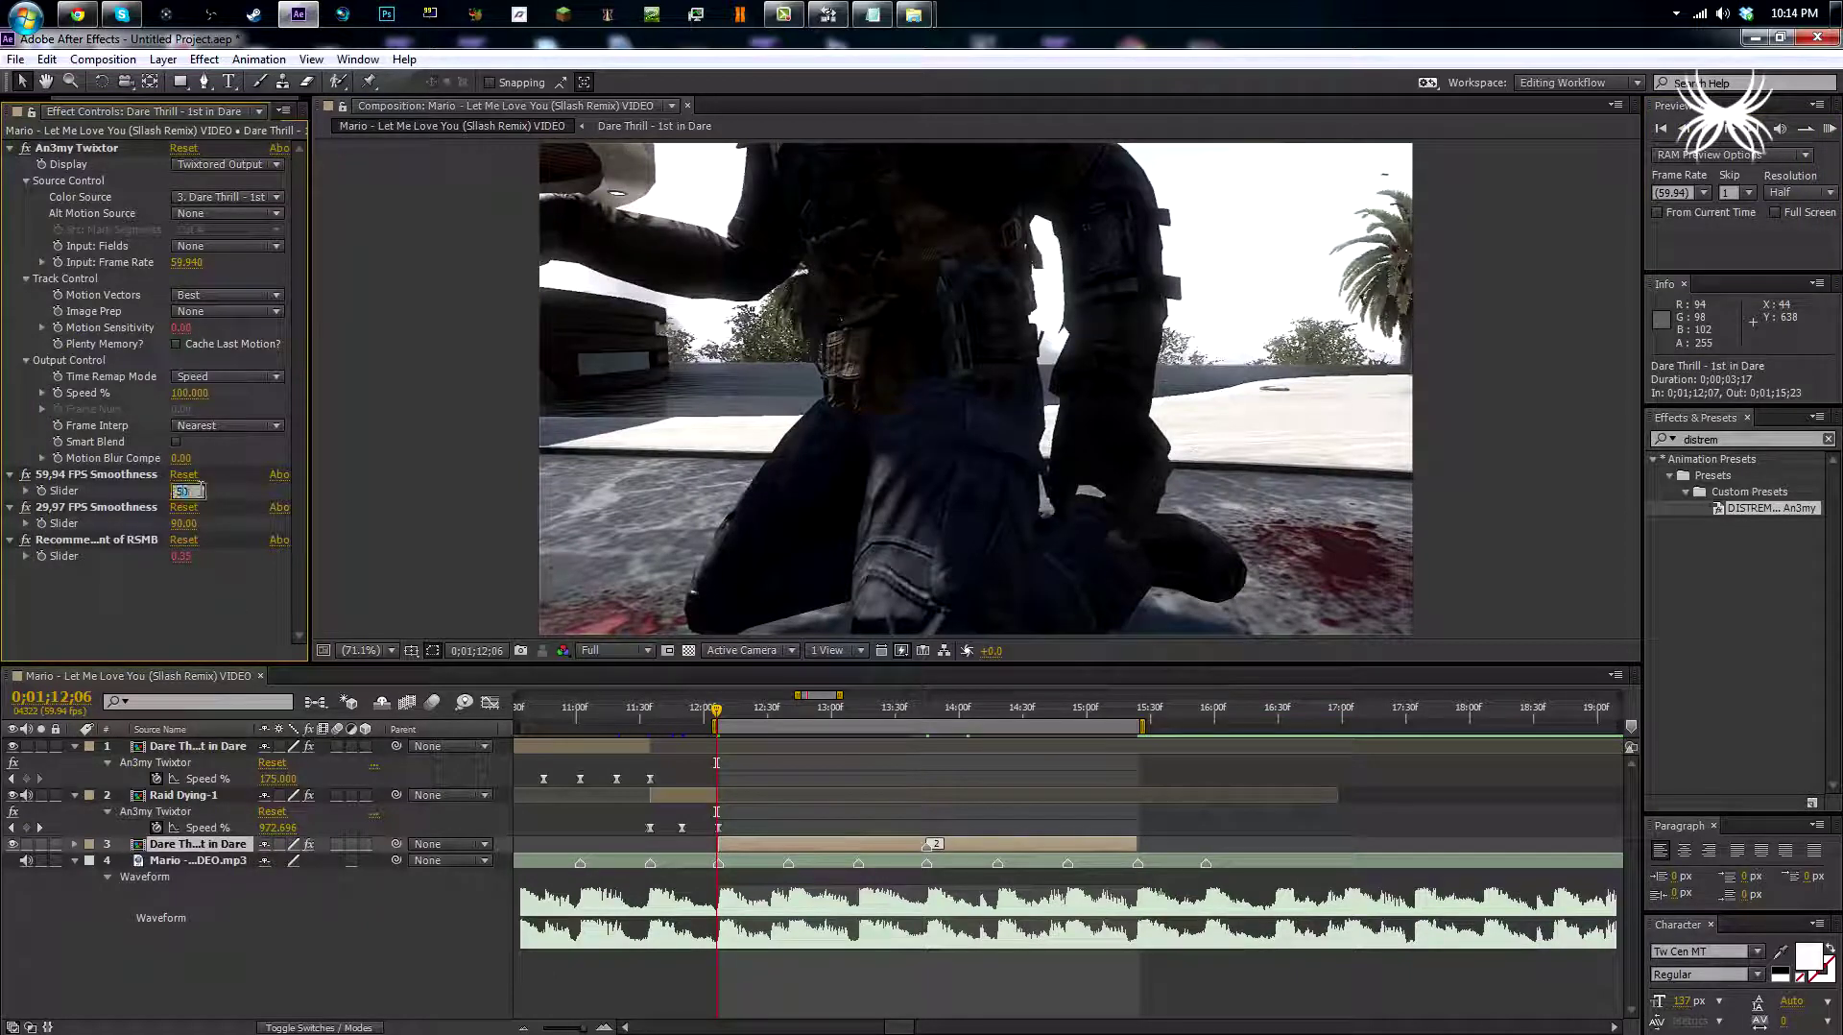
{"action": "type", "text": "50"}
{"action": "key", "text": "Return"}
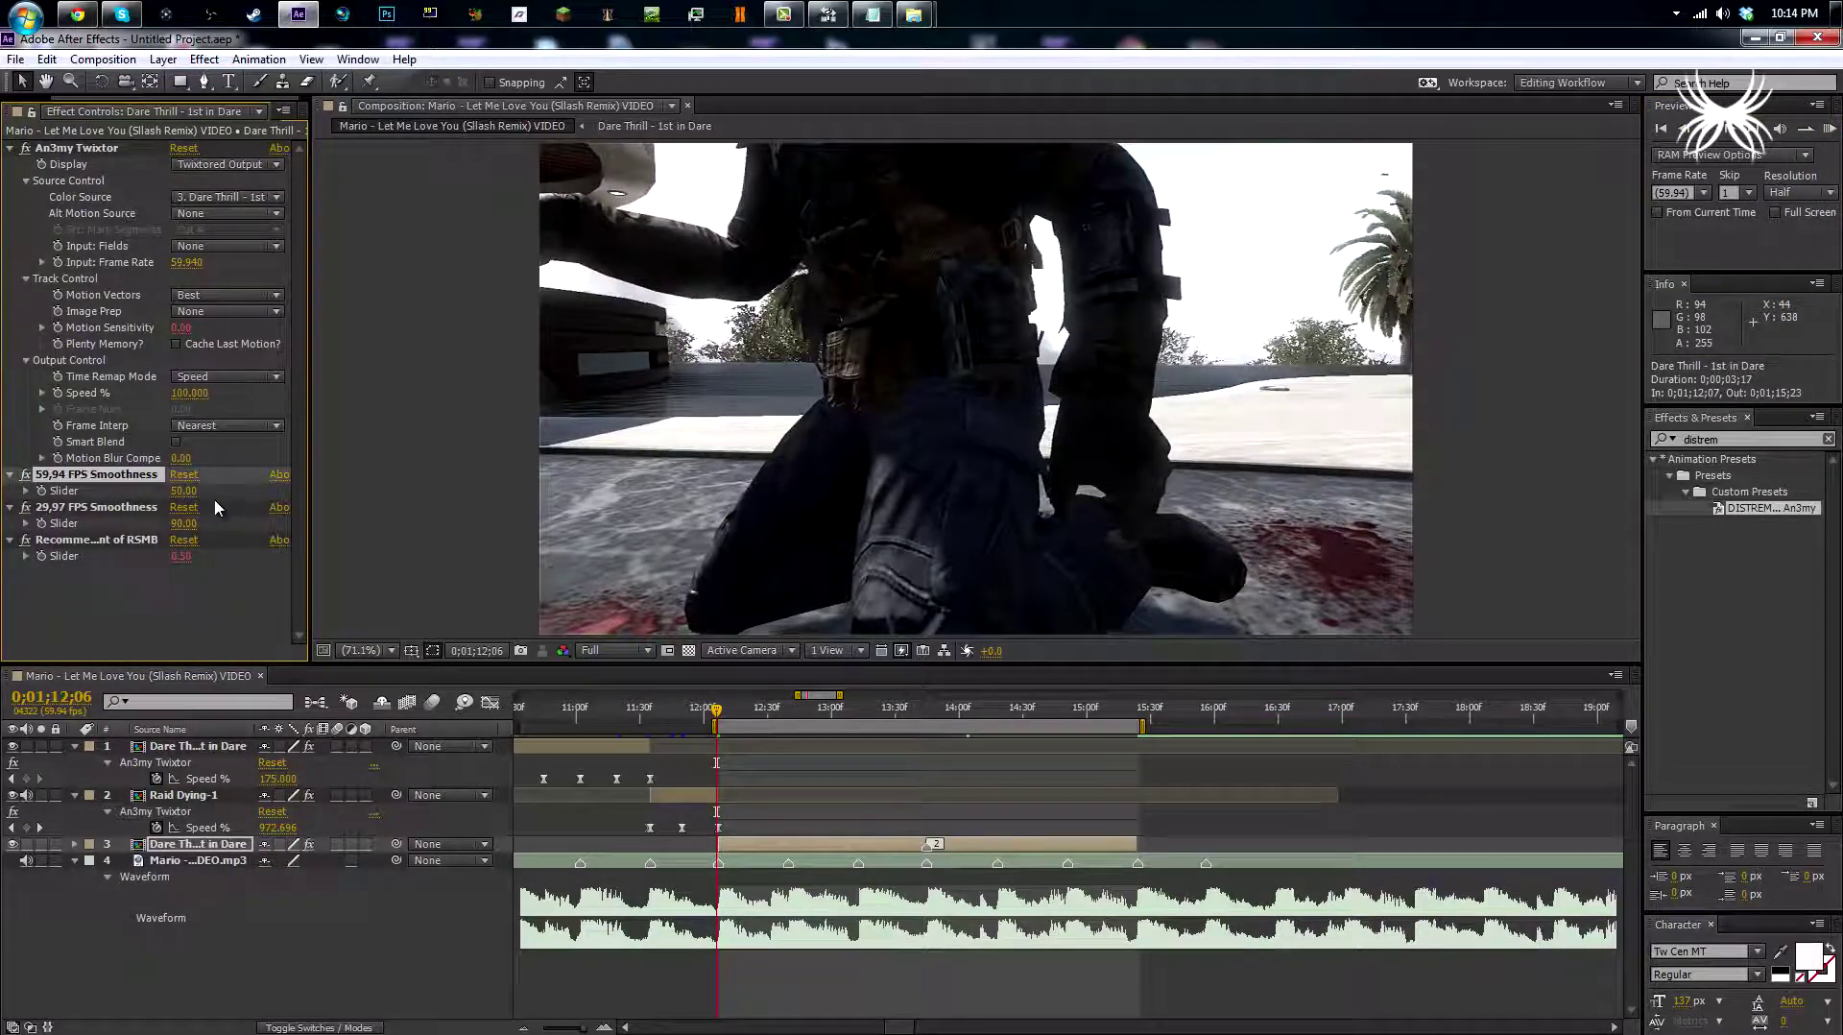
{"action": "left_click", "coordinate": [57, 392]}
{"action": "key", "text": "Page_Down"}
{"action": "key", "text": "u"}
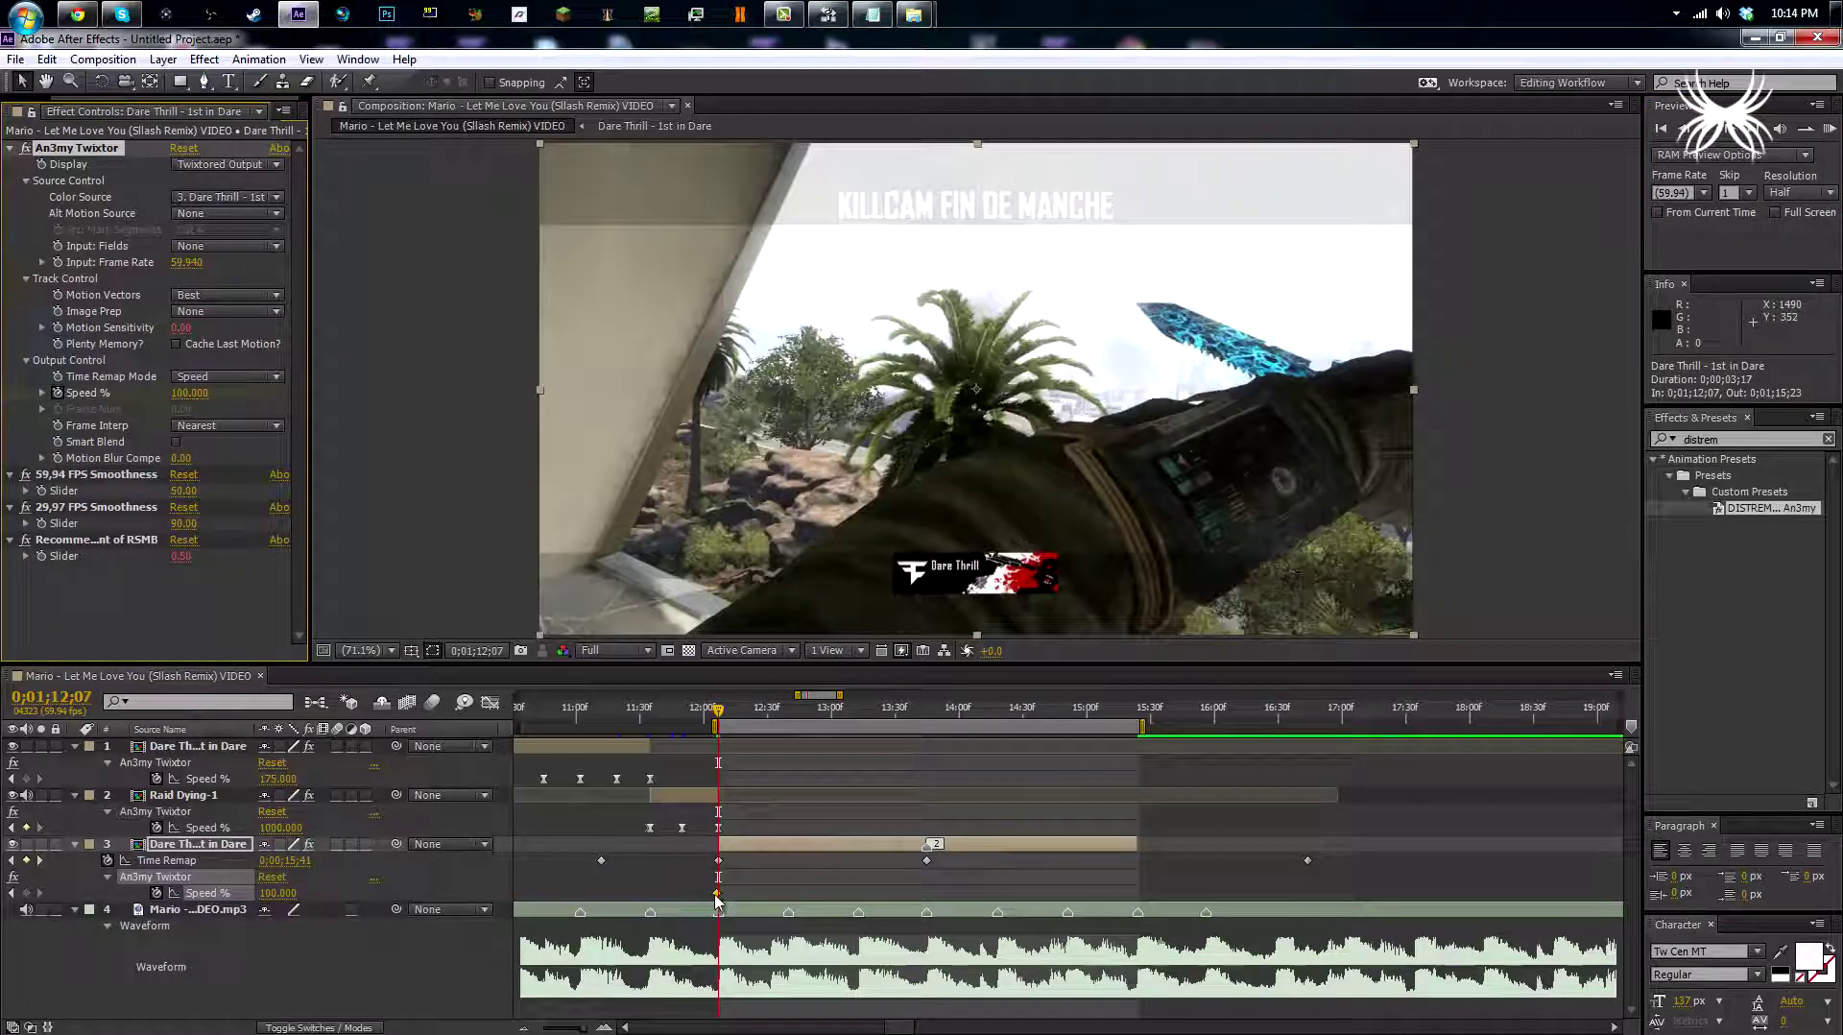
{"action": "right_click", "coordinate": [718, 893]}
{"action": "mouse_move", "coordinate": [789, 864]}
{"action": "left_click", "coordinate": [989, 765]}
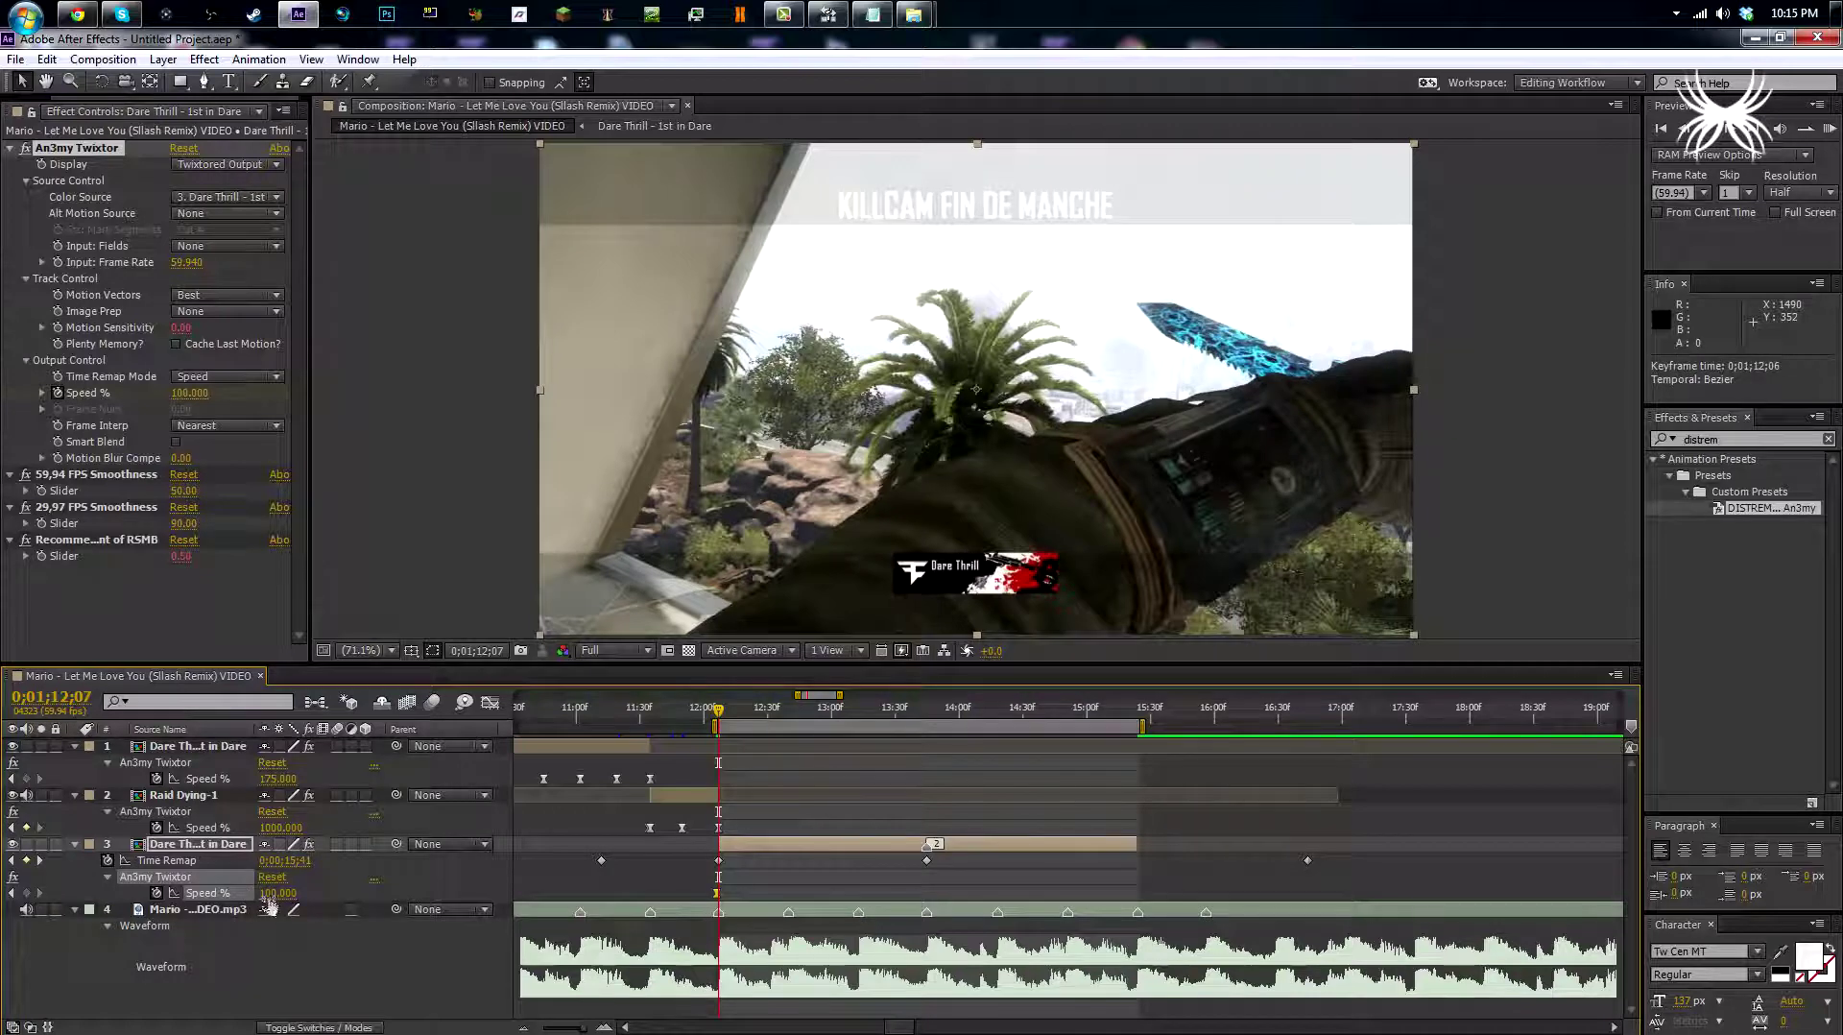
Set Speed to 175% and paste that keyframe at 1;12;40, 1;13;13, 1;13;45, 1;14;20 and 1;14;51.
{"action": "left_click", "coordinate": [286, 894]}
{"action": "type", "text": "175"}
{"action": "key", "text": "Return"}
{"action": "key", "text": "ctrl+c"}
{"action": "left_click_drag", "start_coordinate": [768, 725], "coordinate": [788, 715]}
{"action": "key", "text": "ctrl+v"}
{"action": "left_click", "coordinate": [859, 712]}
{"action": "key", "text": "ctrl+v"}
{"action": "left_click", "coordinate": [927, 712]}
{"action": "key", "text": "ctrl+v"}
{"action": "left_click", "coordinate": [997, 713]}
{"action": "key", "text": "ctrl+v"}
{"action": "left_click", "coordinate": [1068, 713]}
{"action": "key", "text": "ctrl+v"}
Add a 50% Speed keyframe at 1;12;24 and raise the Twixtor input frame rate to 1000.
{"action": "left_click", "coordinate": [1138, 722]}
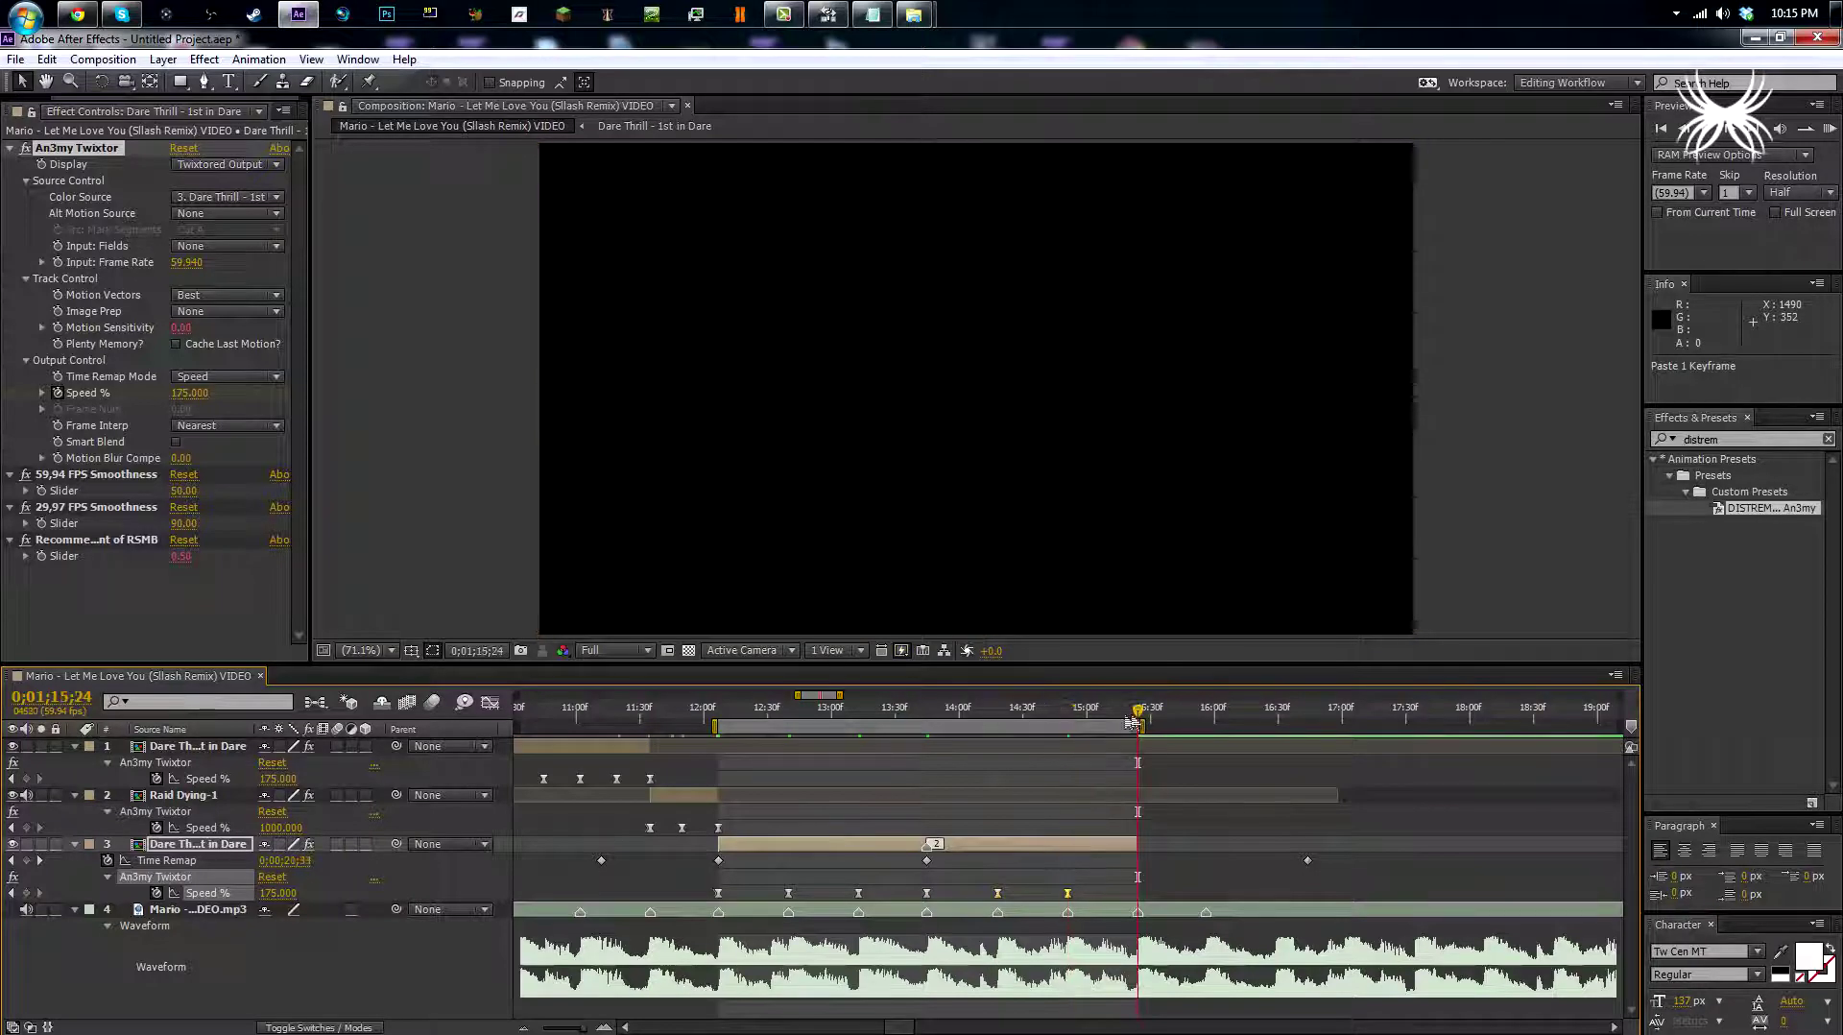
{"action": "left_click", "coordinate": [757, 711]}
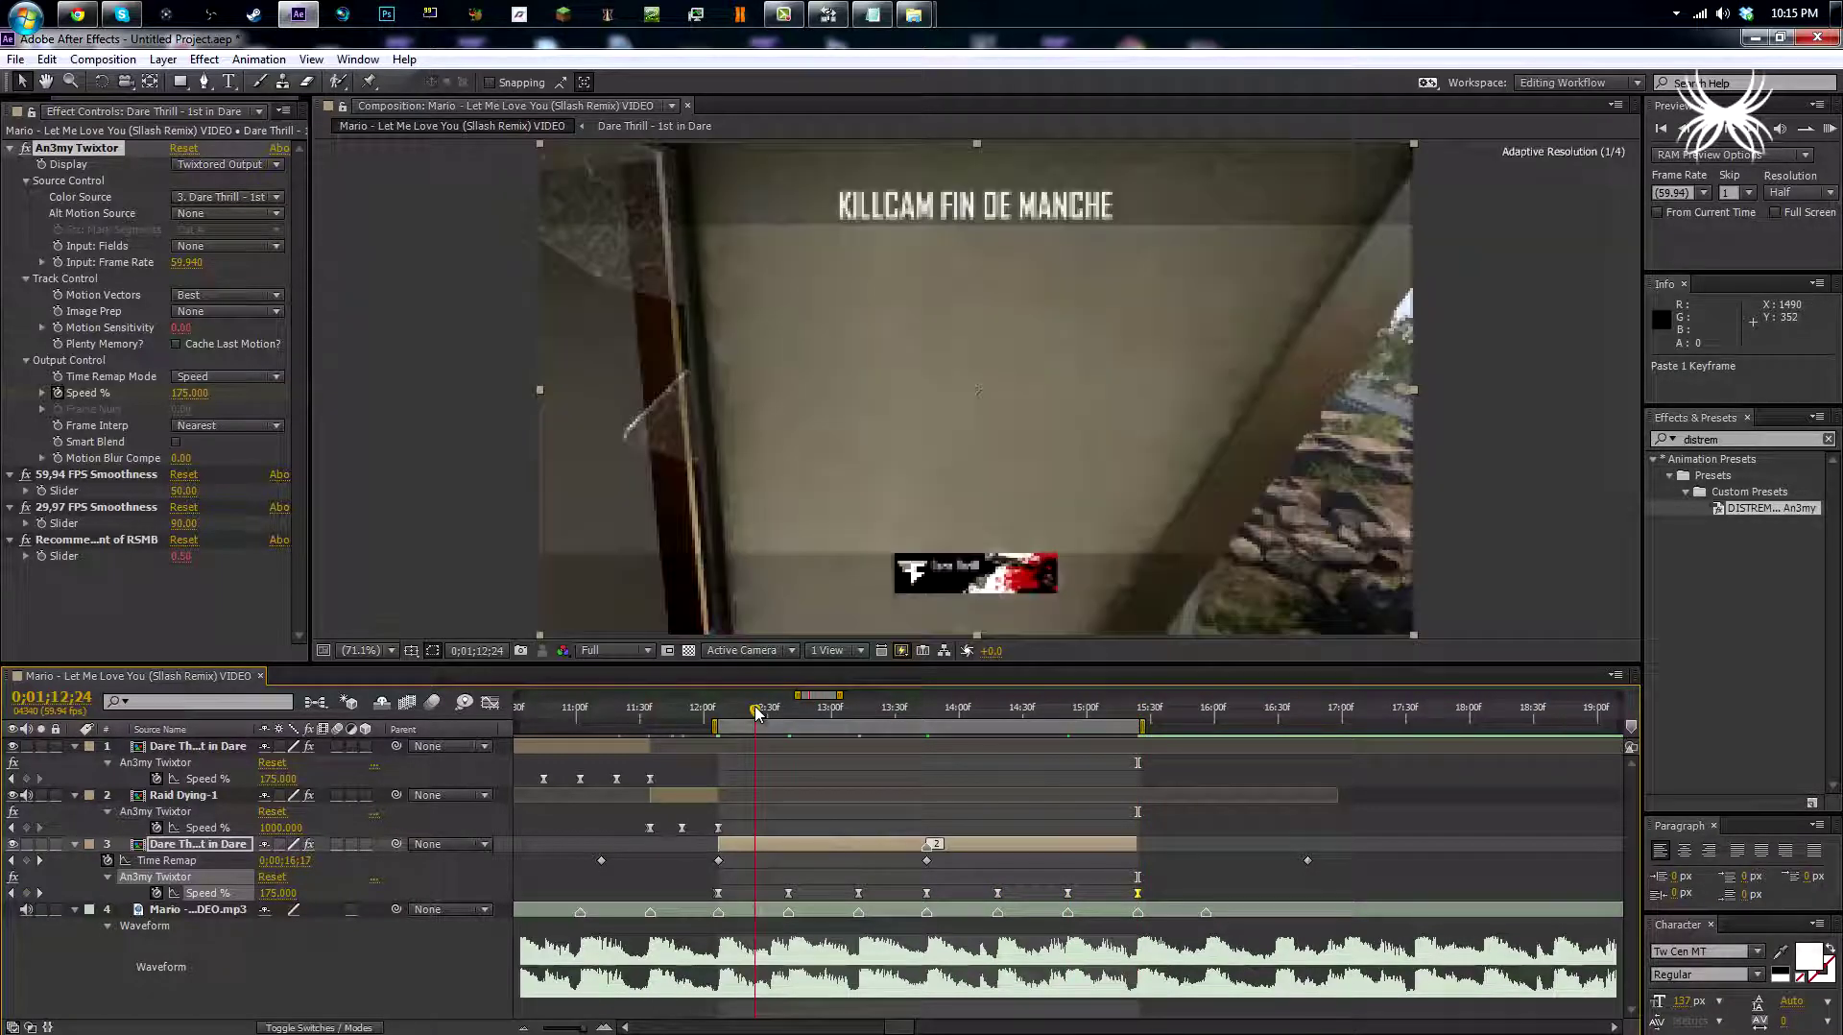
{"action": "left_click", "coordinate": [276, 893]}
{"action": "type", "text": "50"}
{"action": "key", "text": "Return"}
{"action": "key", "text": "ctrl+c"}
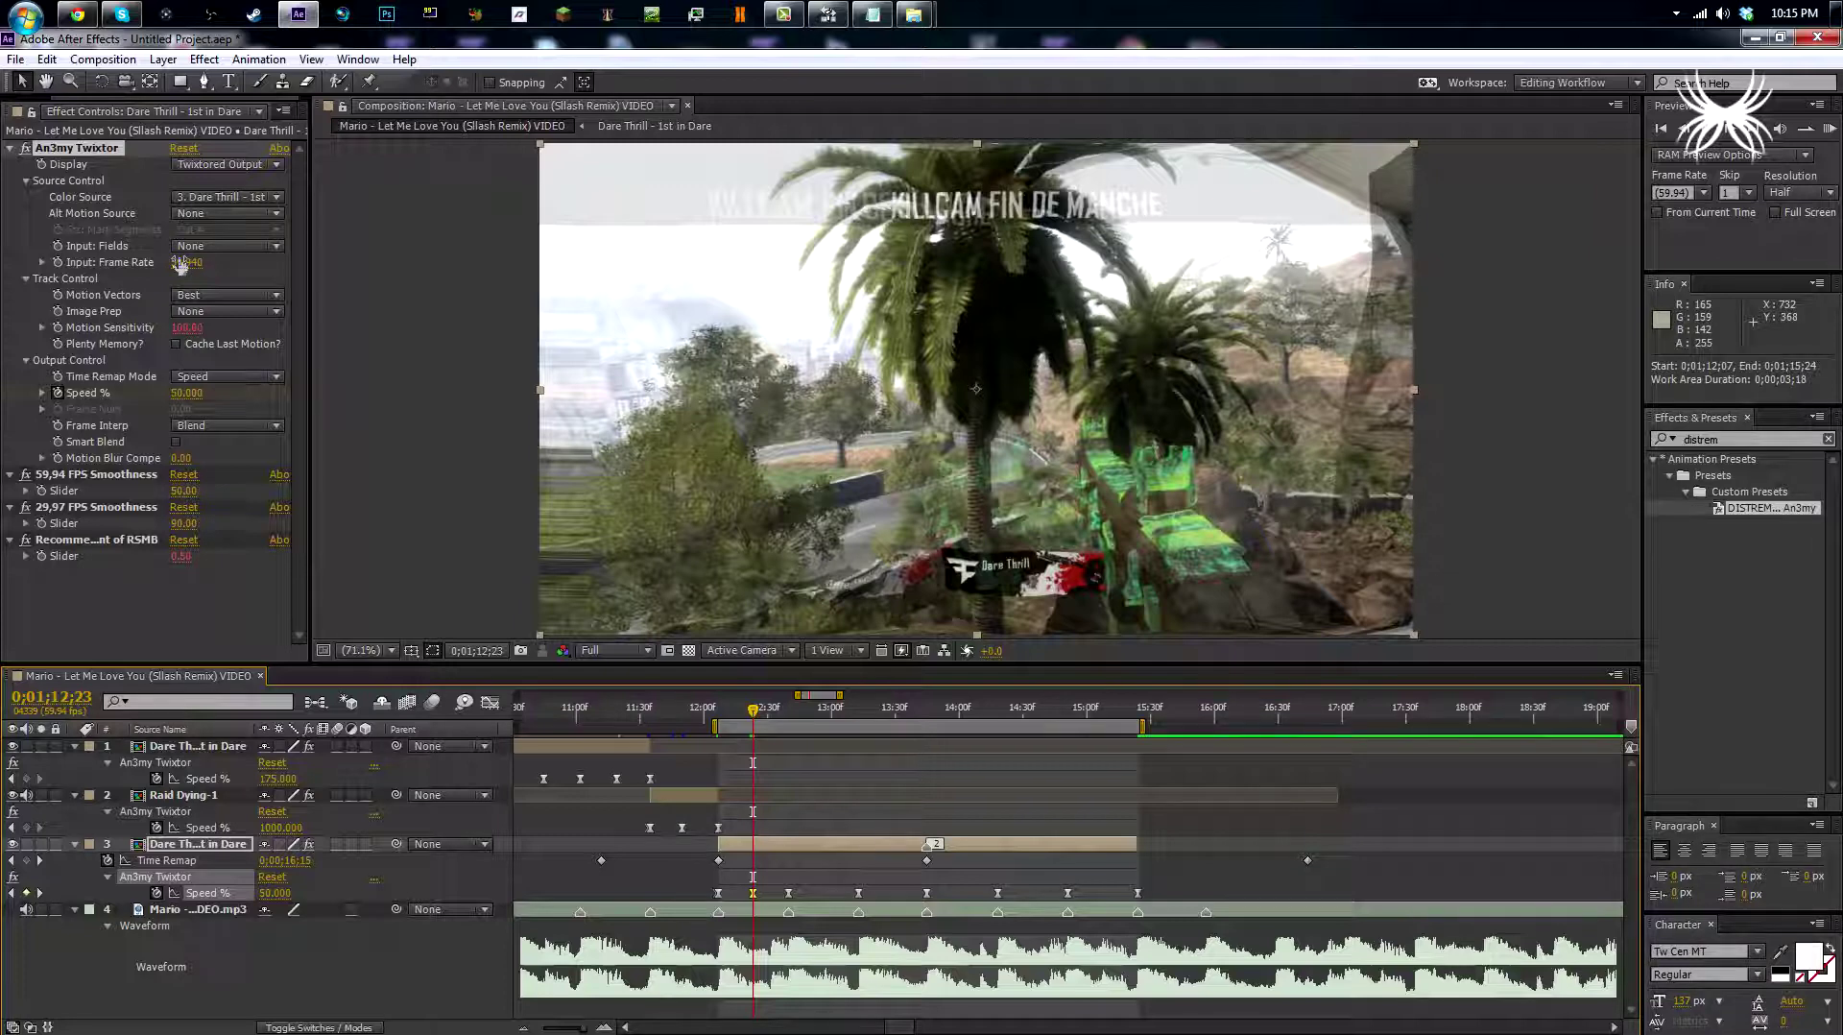
{"action": "left_click_drag", "start_coordinate": [175, 263], "coordinate": [288, 261]}
Paste the 50% Speed keyframe at 1;12;57 and at 15:09.
{"action": "left_click", "coordinate": [753, 893]}
{"action": "key", "text": "ctrl+c"}
{"action": "left_click", "coordinate": [814, 710]}
{"action": "left_click_drag", "start_coordinate": [814, 714], "coordinate": [892, 722]}
{"action": "key", "text": "ctrl+v"}
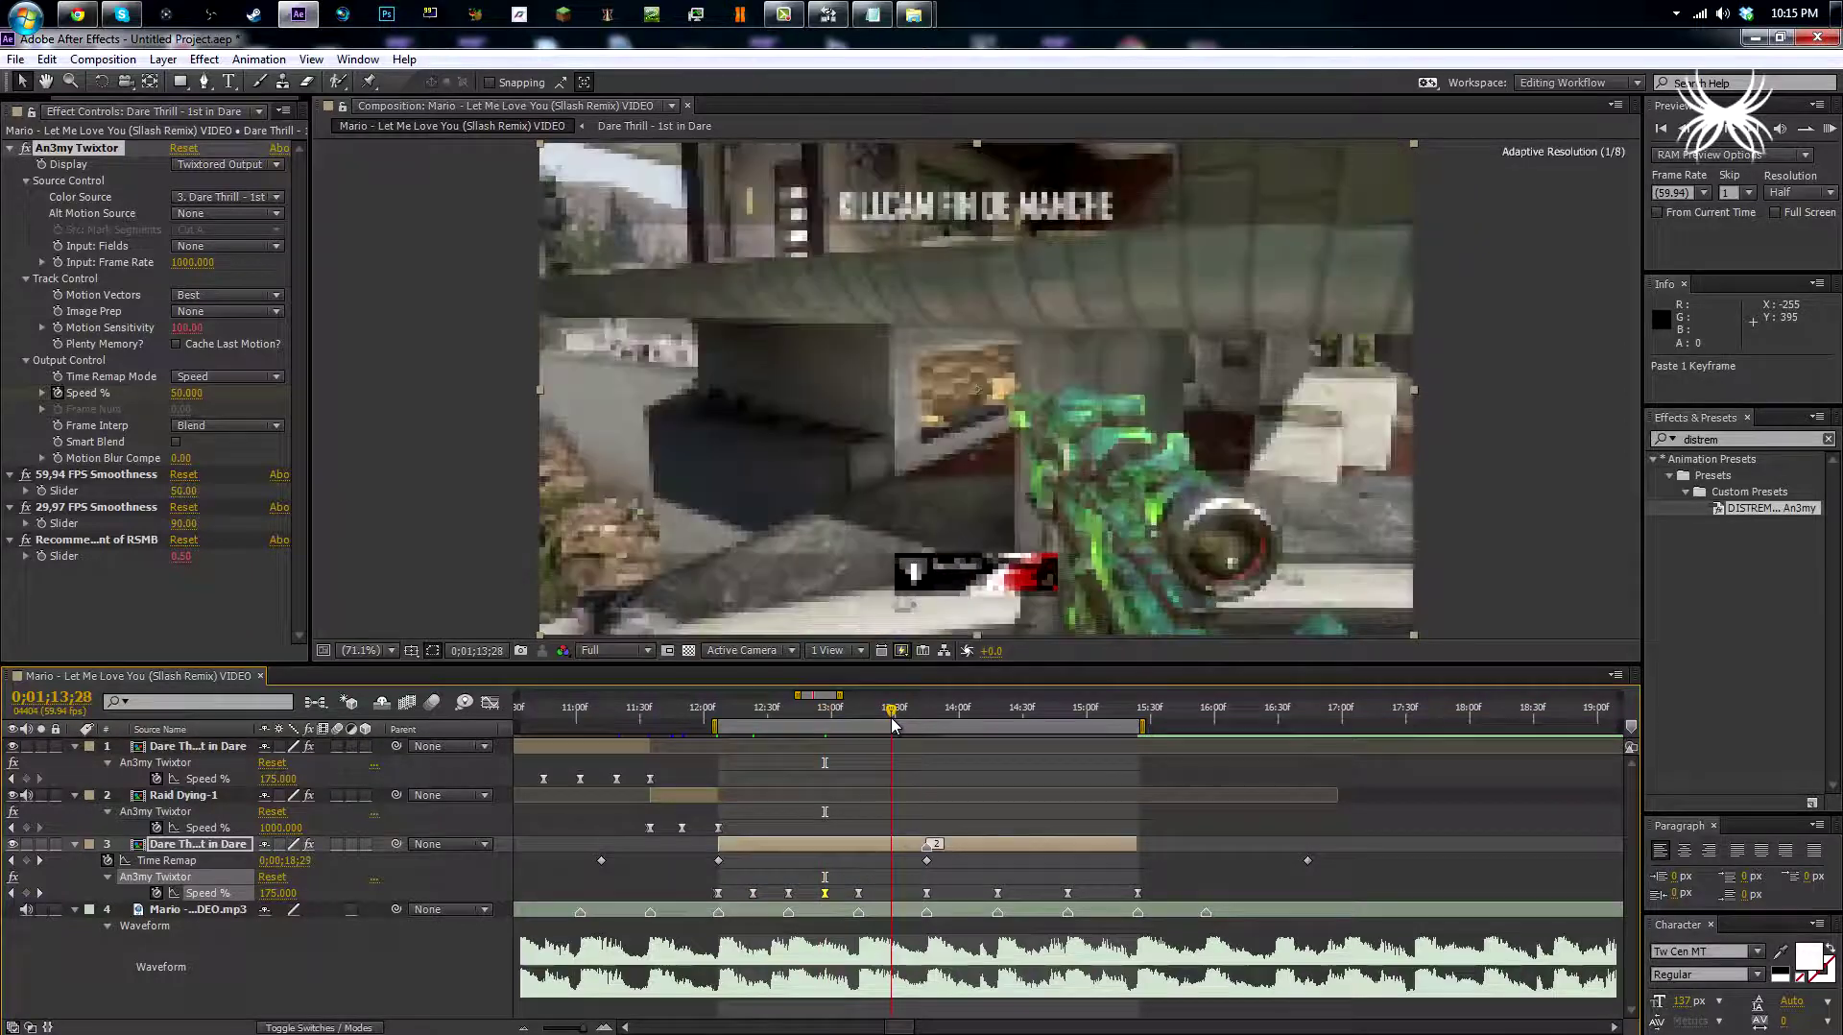
{"action": "left_click", "coordinate": [960, 712]}
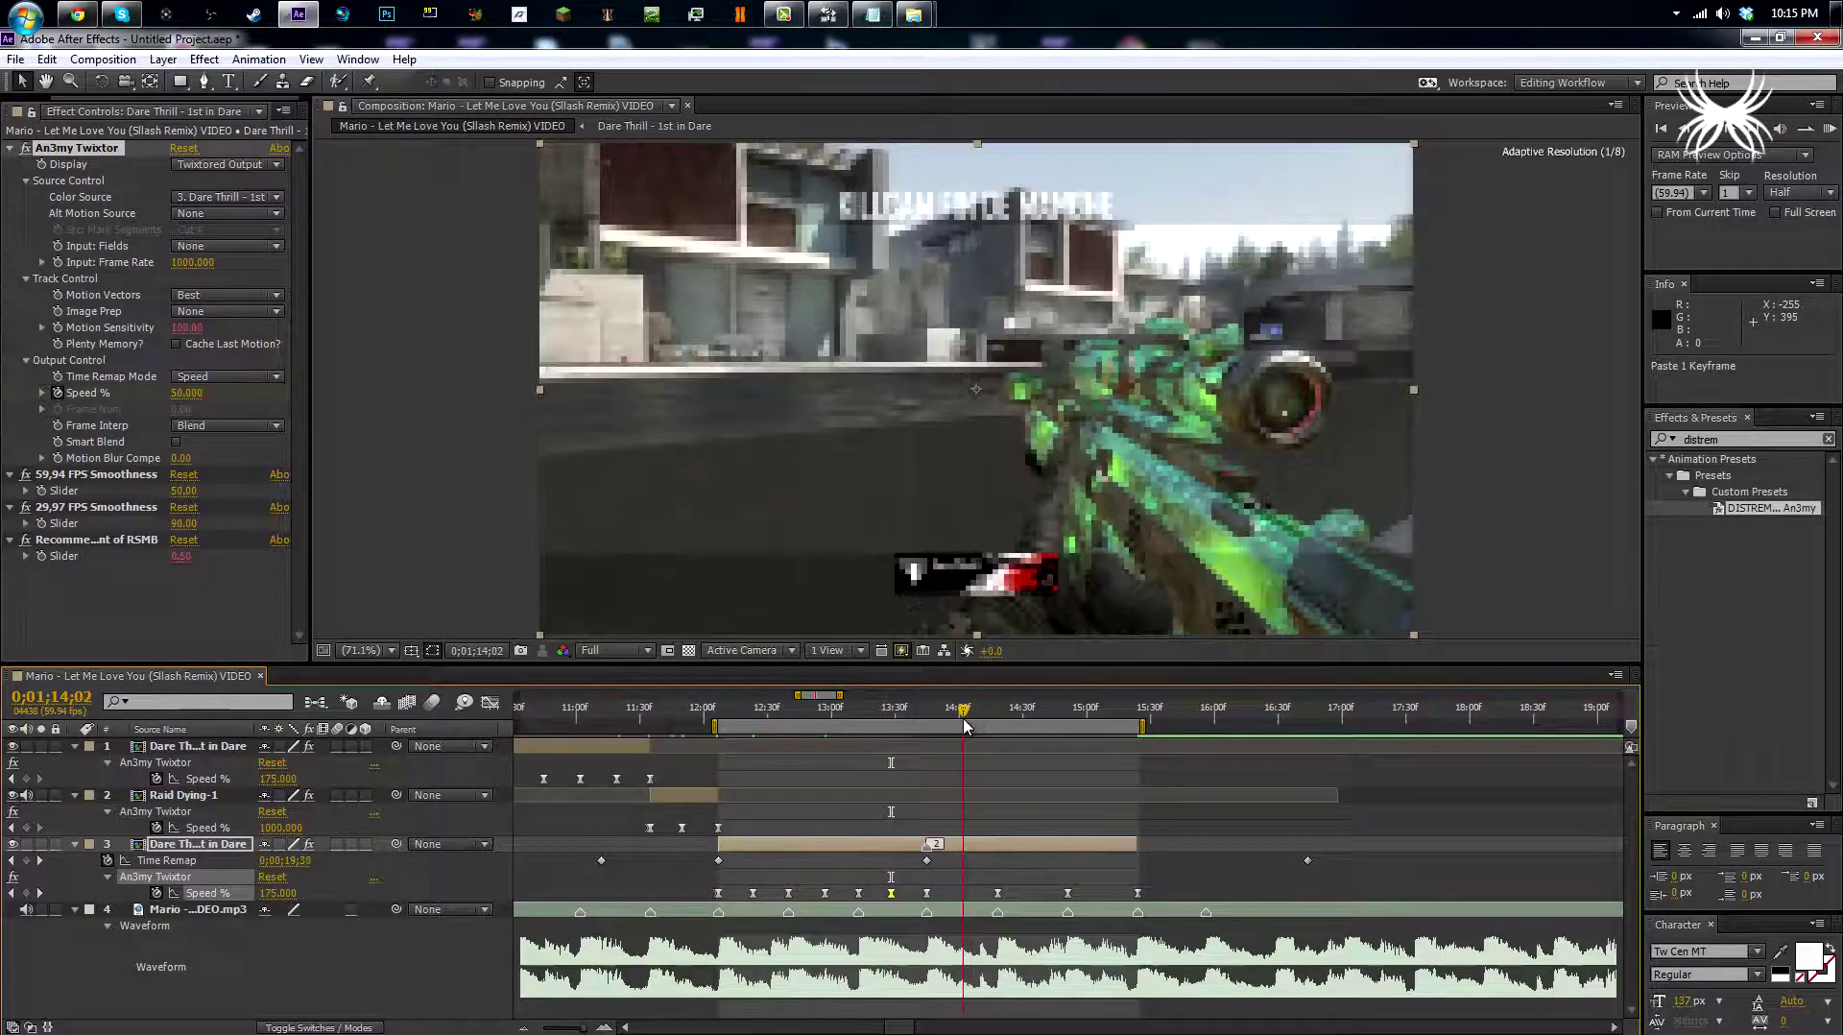
{"action": "left_click", "coordinate": [1035, 712]}
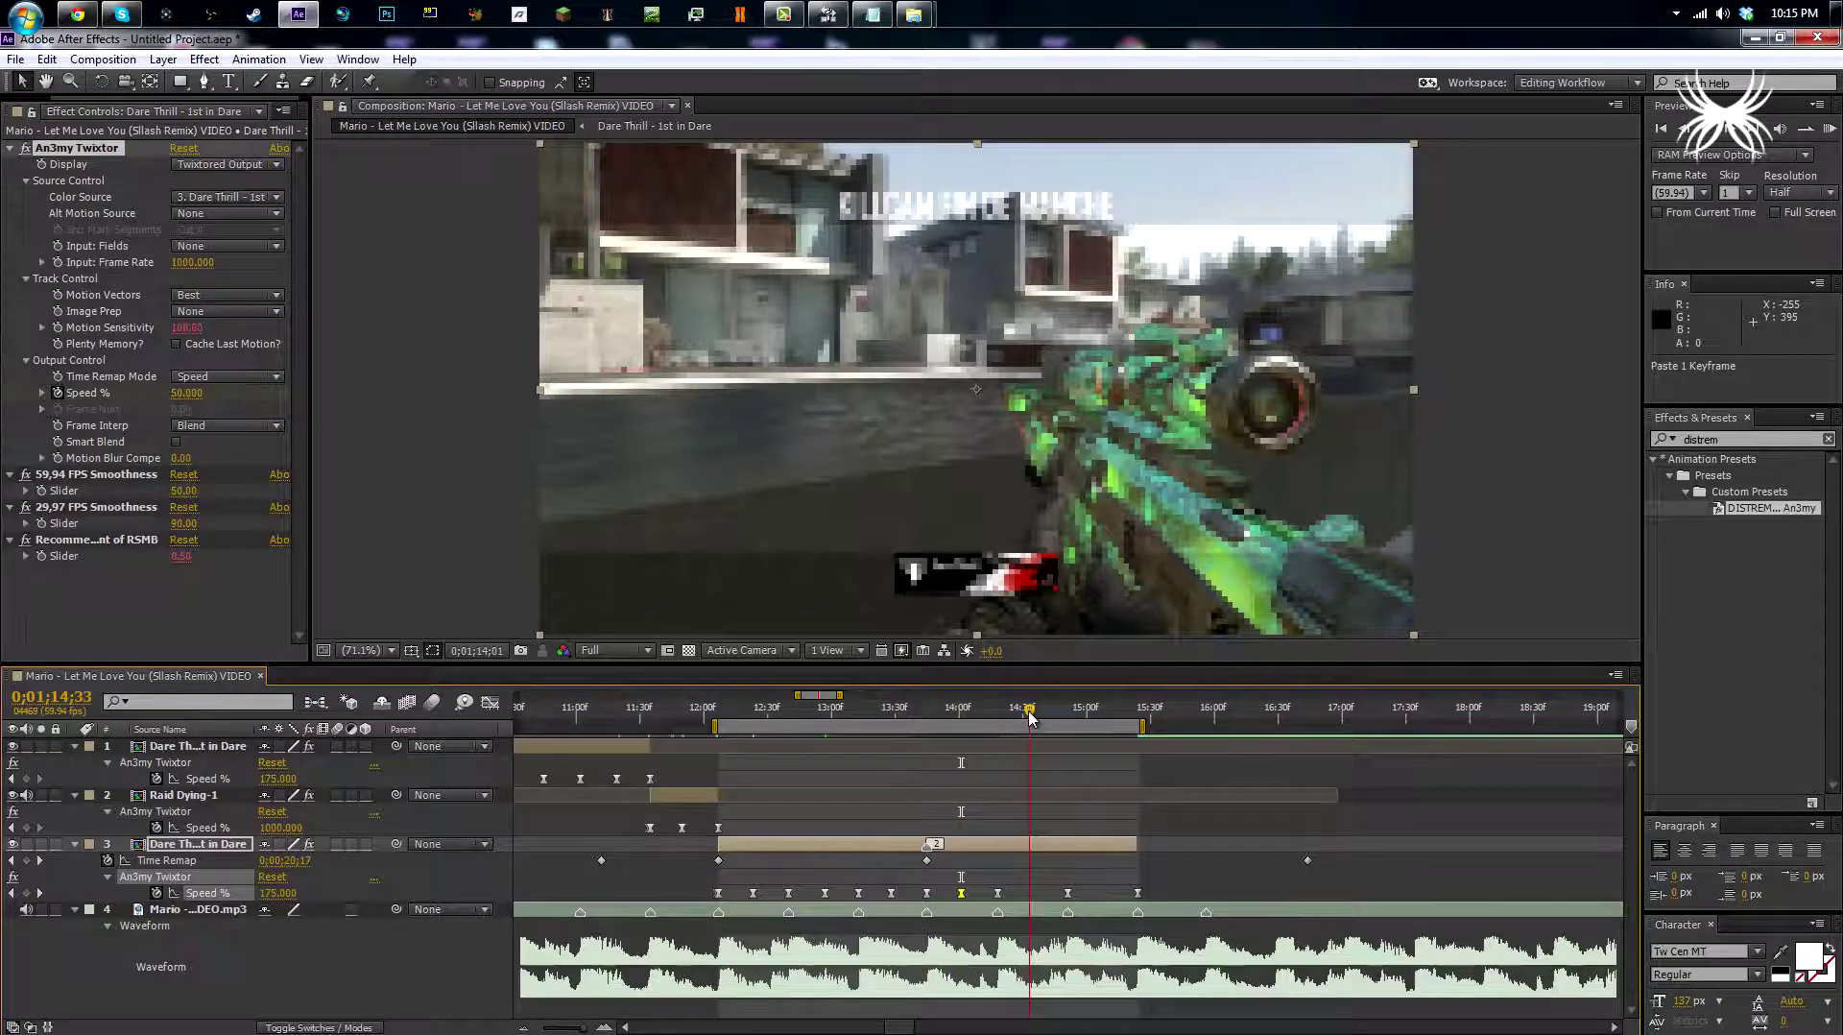
{"action": "left_click_drag", "start_coordinate": [1089, 715], "coordinate": [1106, 712]}
{"action": "key", "text": "ctrl+v"}
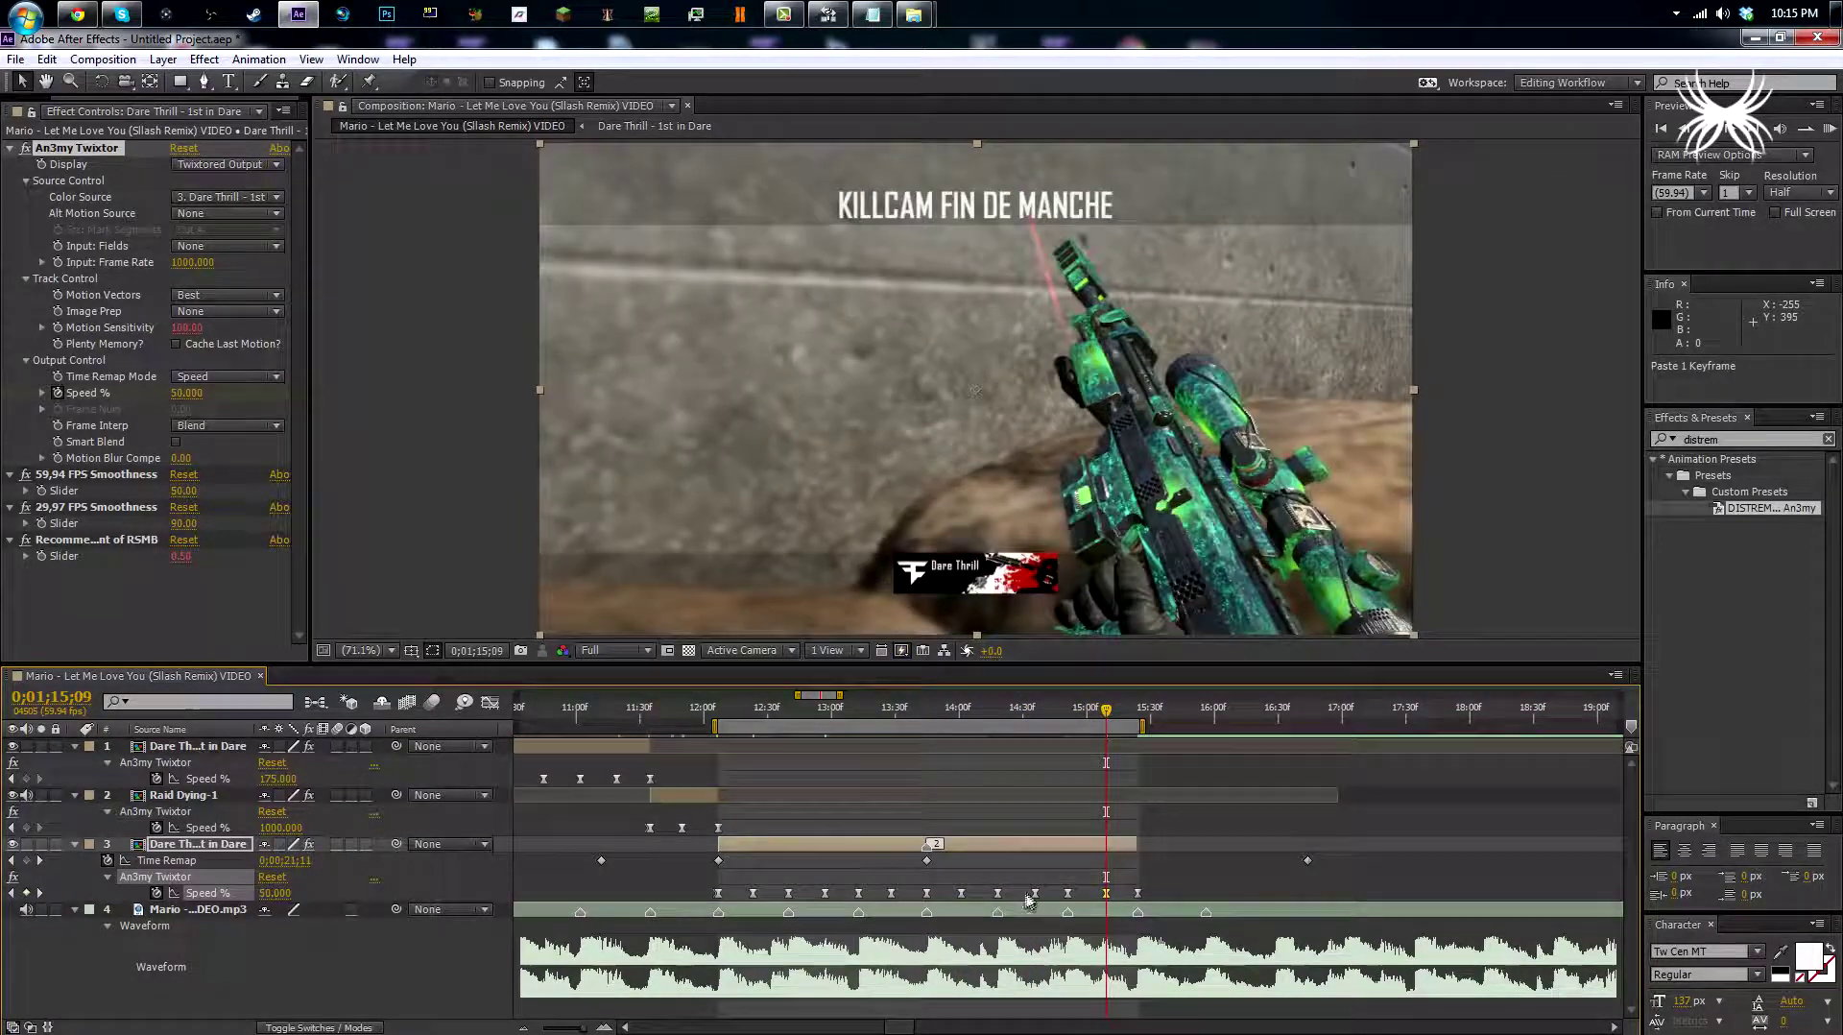
Check the Speed keyframes around 13:45–13:58 and zoom the timeline out to whole seconds.
{"action": "left_click", "coordinate": [1036, 894]}
{"action": "left_click", "coordinate": [926, 715]}
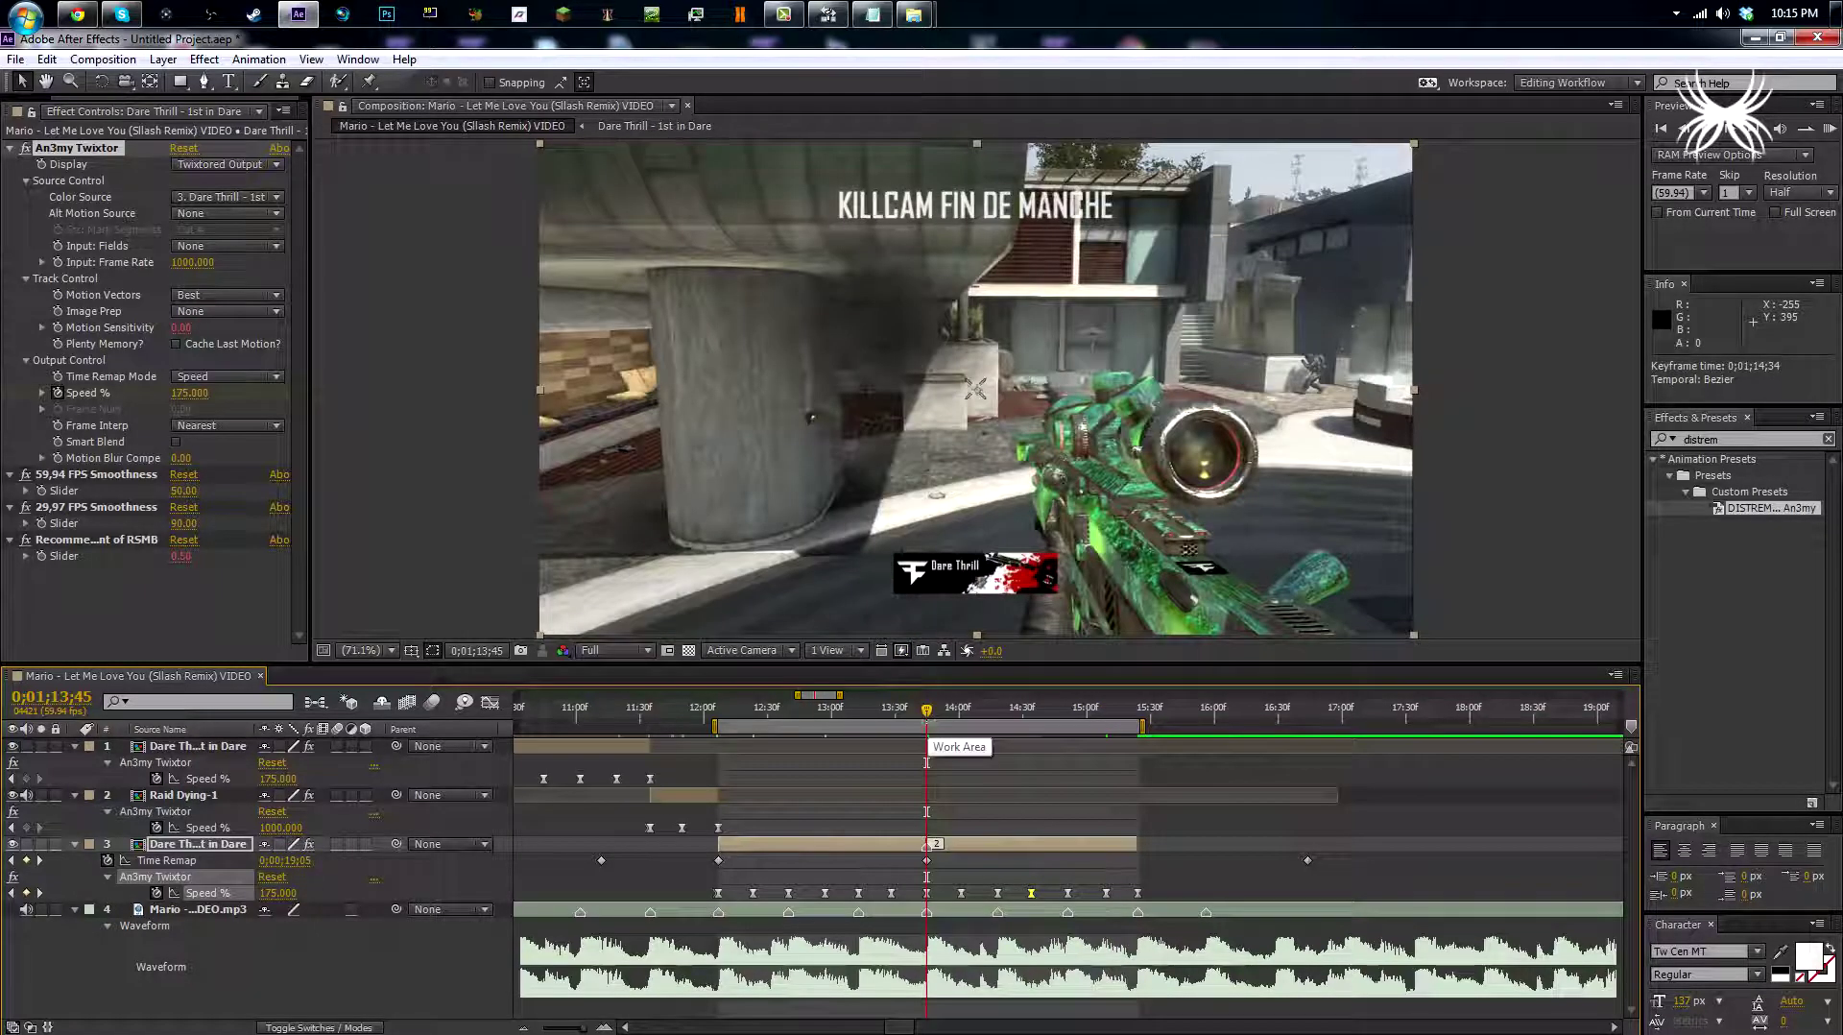
{"action": "mouse_move", "coordinate": [928, 712]}
{"action": "left_mouse_down"}
{"action": "mouse_move", "coordinate": [1115, 722]}
{"action": "mouse_move", "coordinate": [920, 718]}
{"action": "left_mouse_up"}
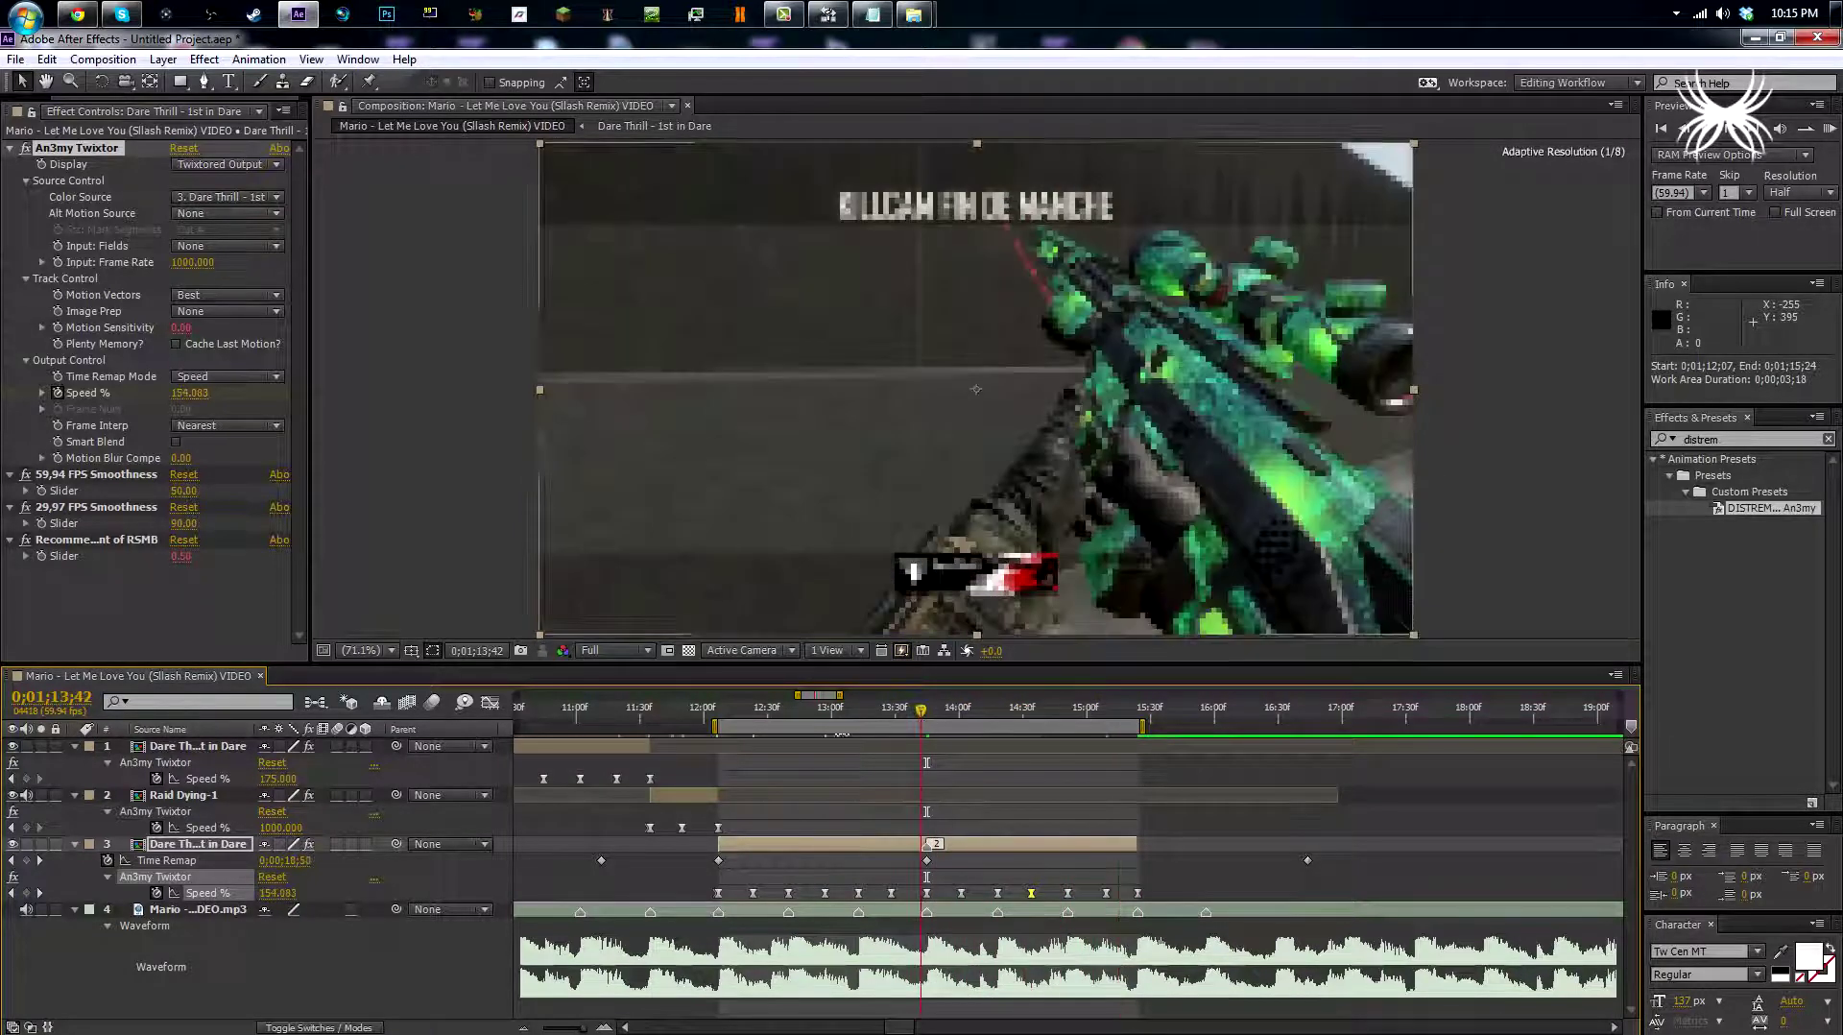
{"action": "key", "text": "minus"}
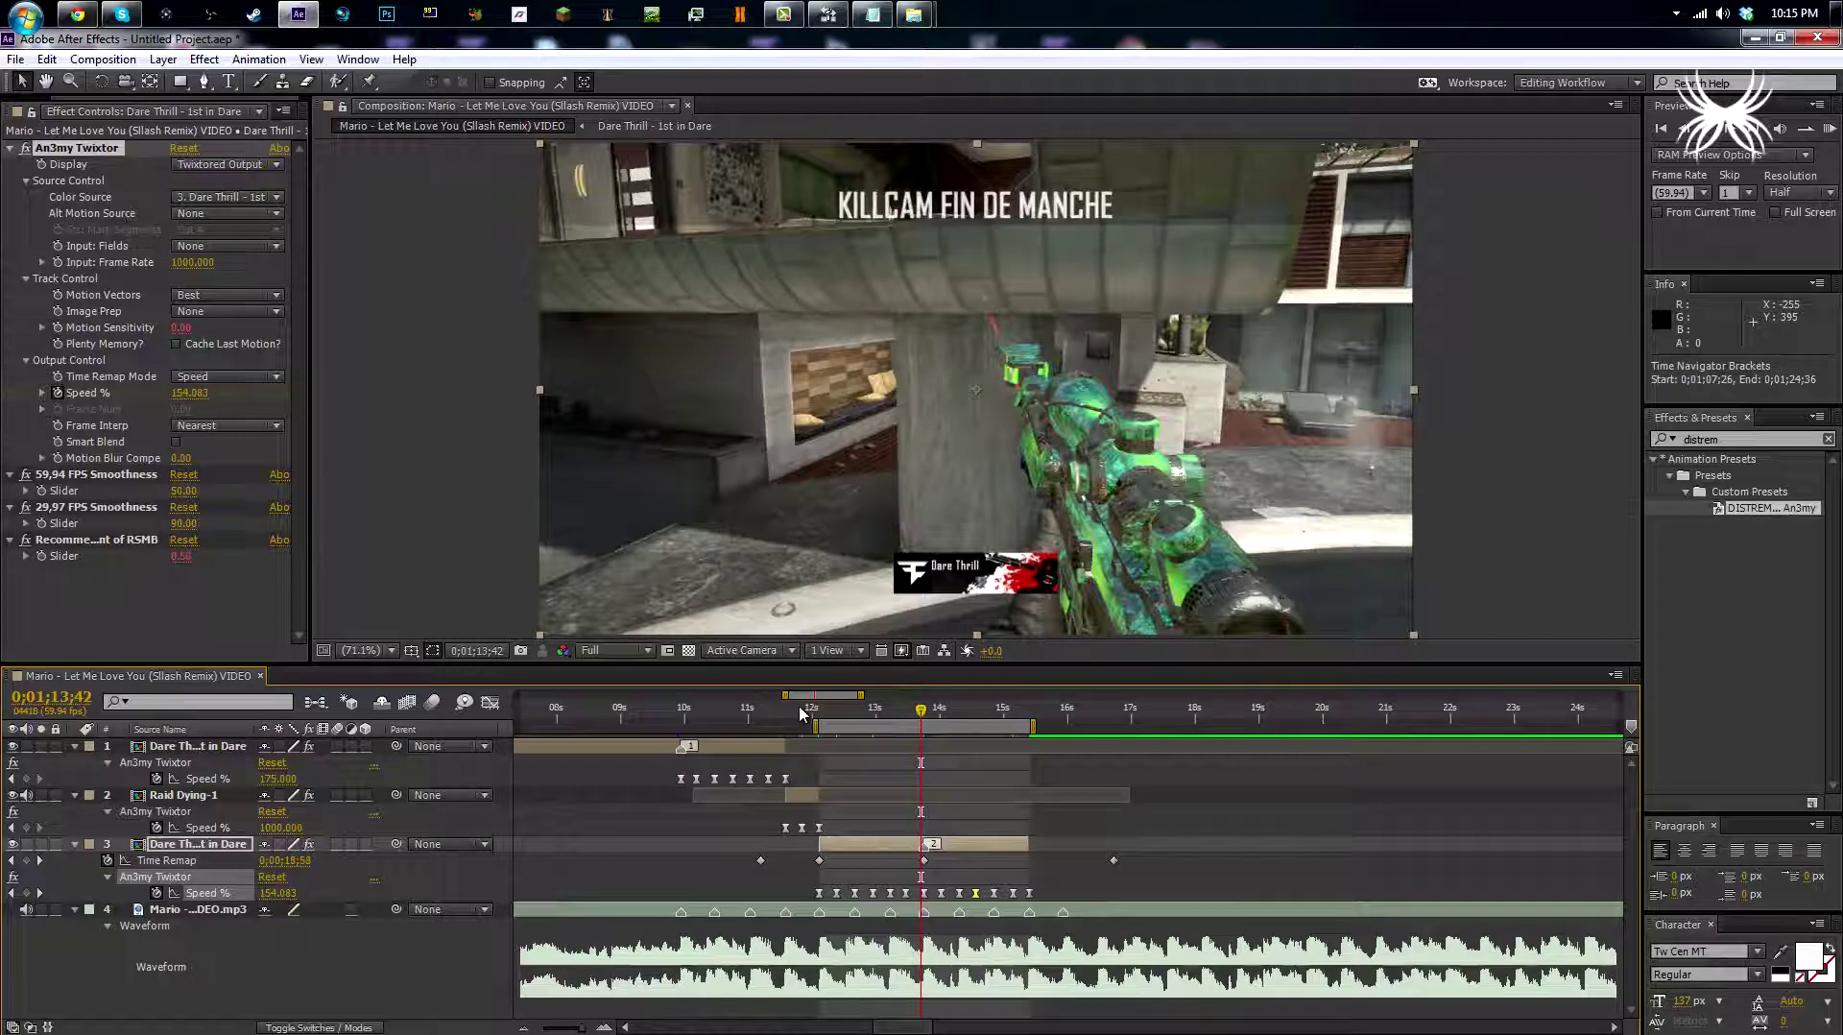
RAM preview the ramped clips from 09:36.
{"action": "left_click", "coordinate": [659, 713]}
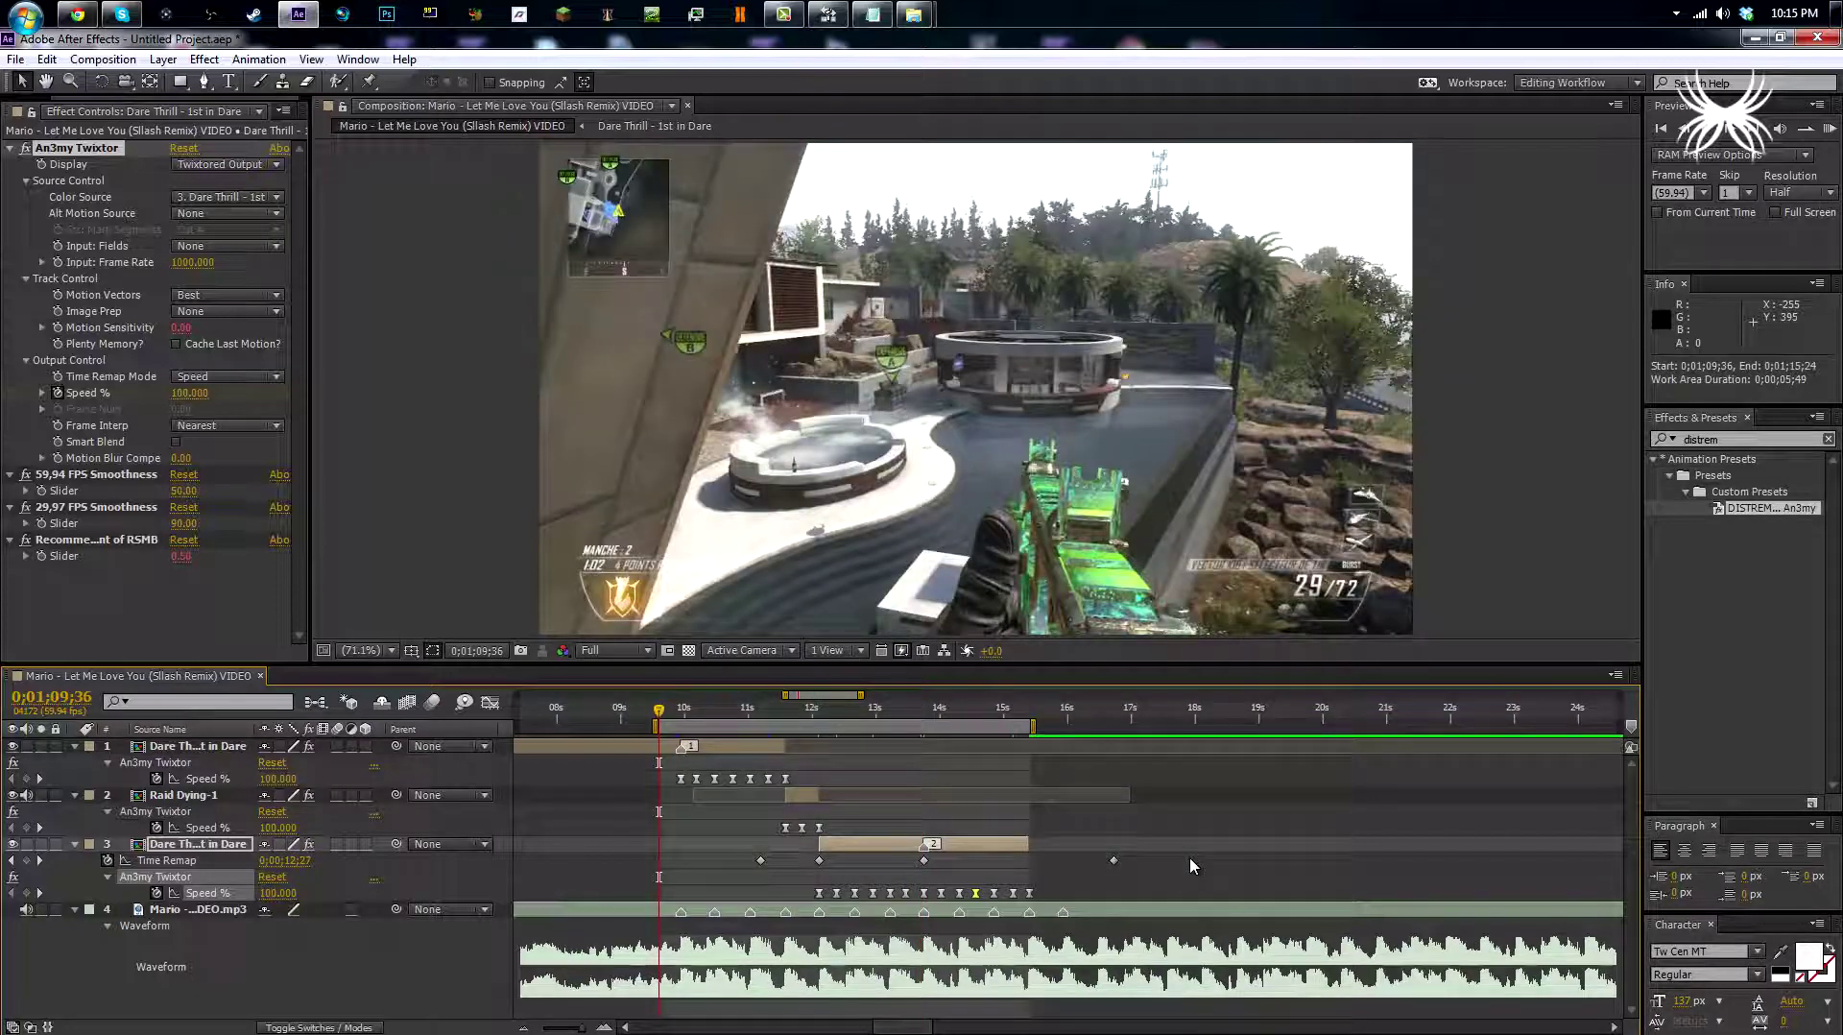
{"action": "key", "text": "KP_0"}
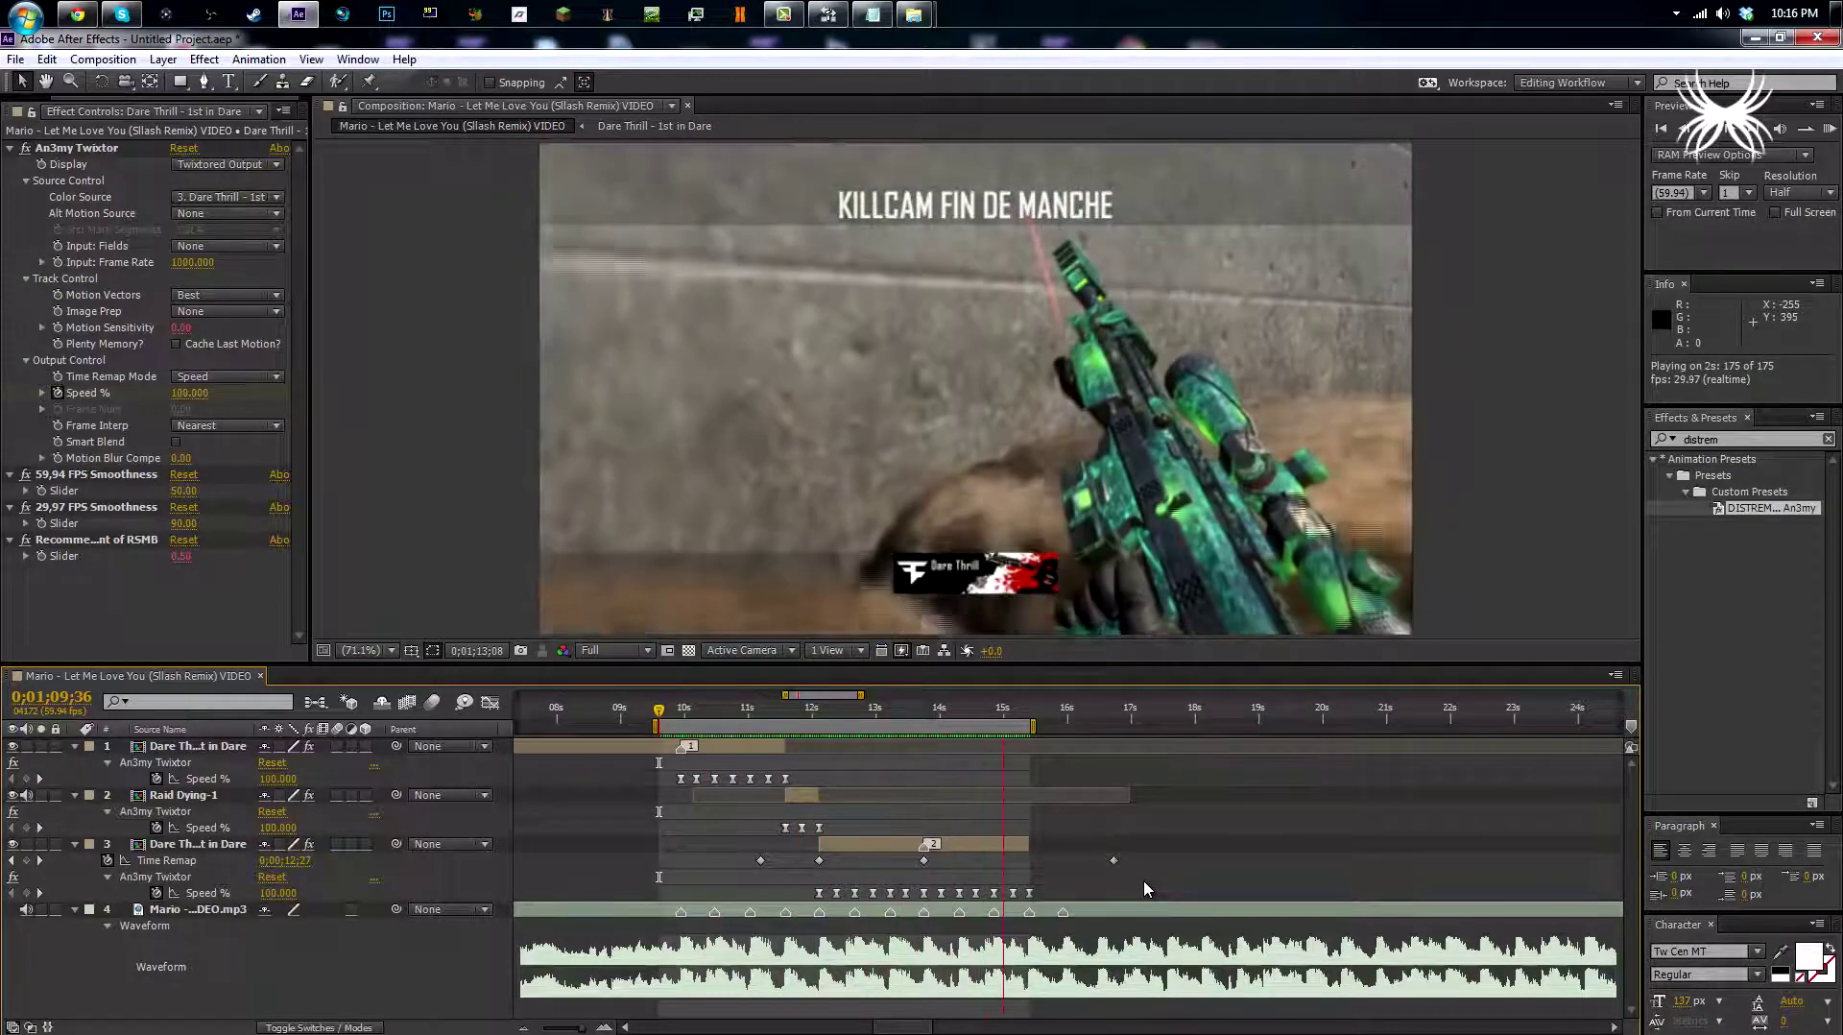
{"action": "key", "text": "space"}
Set layer 3's Twixtor Speed to 275% at 14:18 and paste that keyframe at 15:23.
{"action": "left_click_drag", "start_coordinate": [950, 718], "coordinate": [924, 718]}
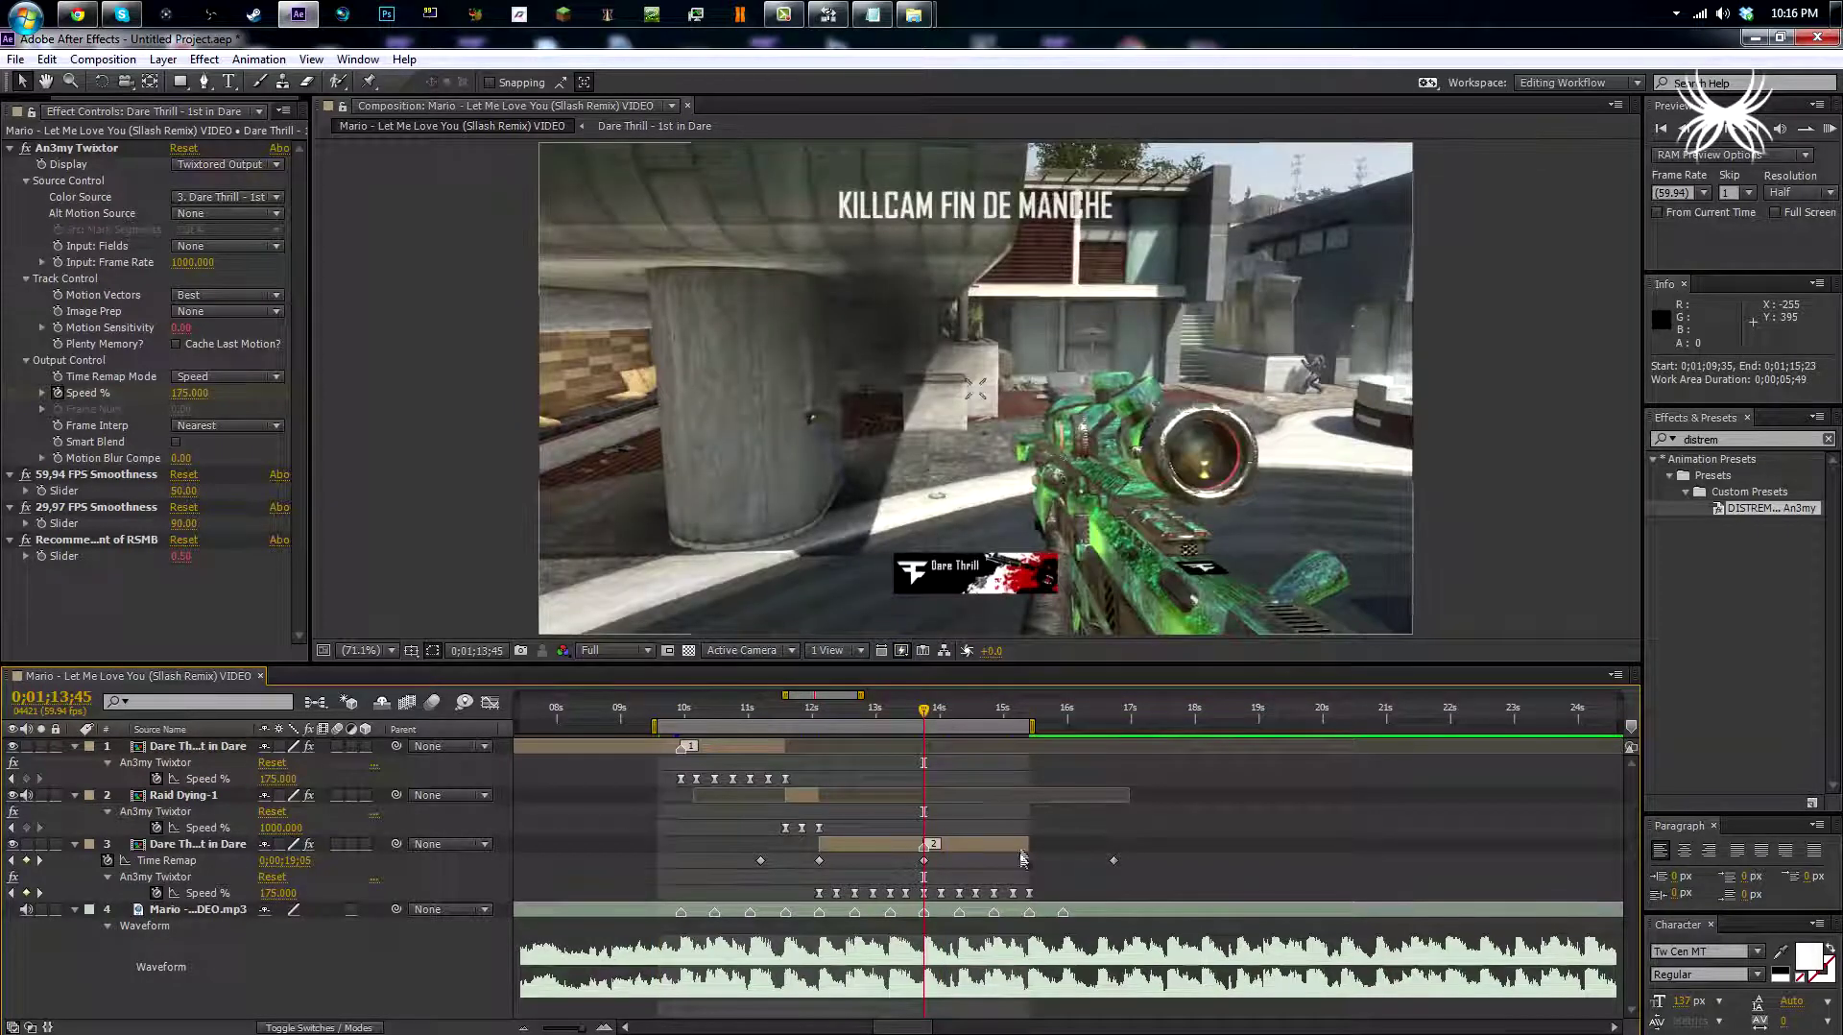
{"action": "left_click_drag", "start_coordinate": [972, 713], "coordinate": [960, 714]}
{"action": "left_click", "coordinate": [278, 893]}
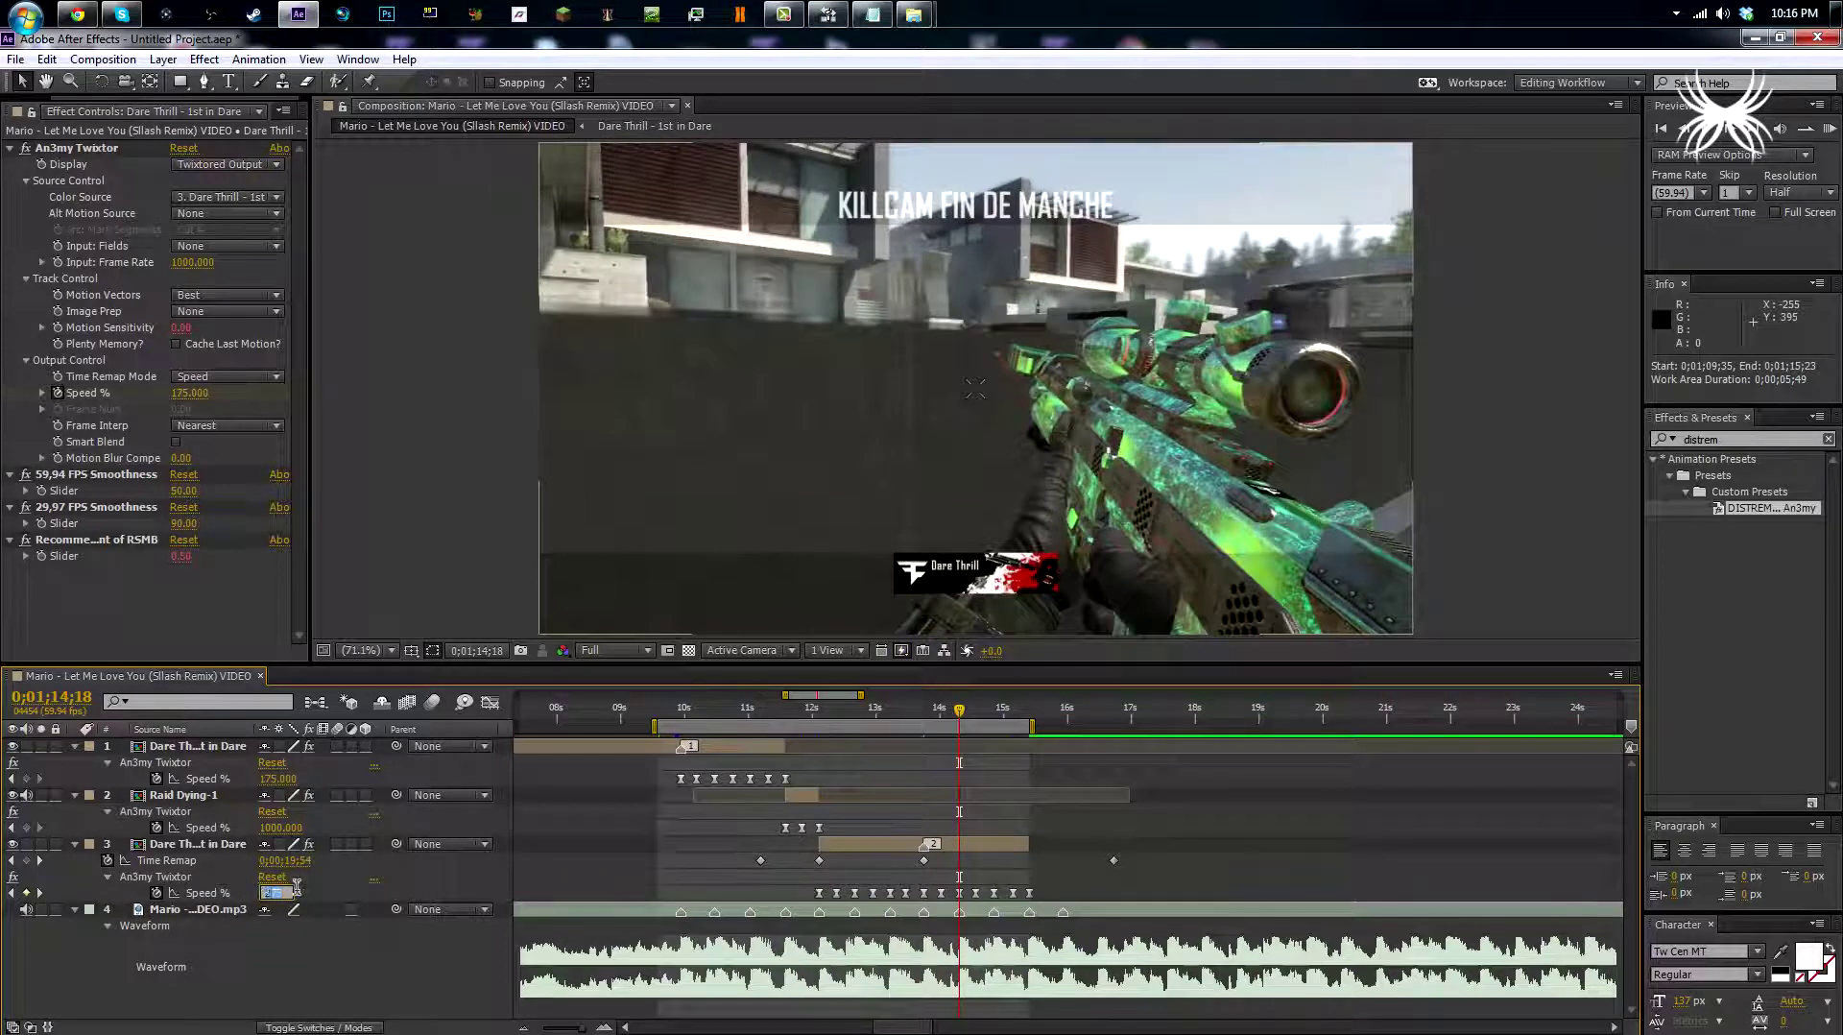
{"action": "type", "text": "275"}
{"action": "key", "text": "Return"}
{"action": "key", "text": "ctrl+c"}
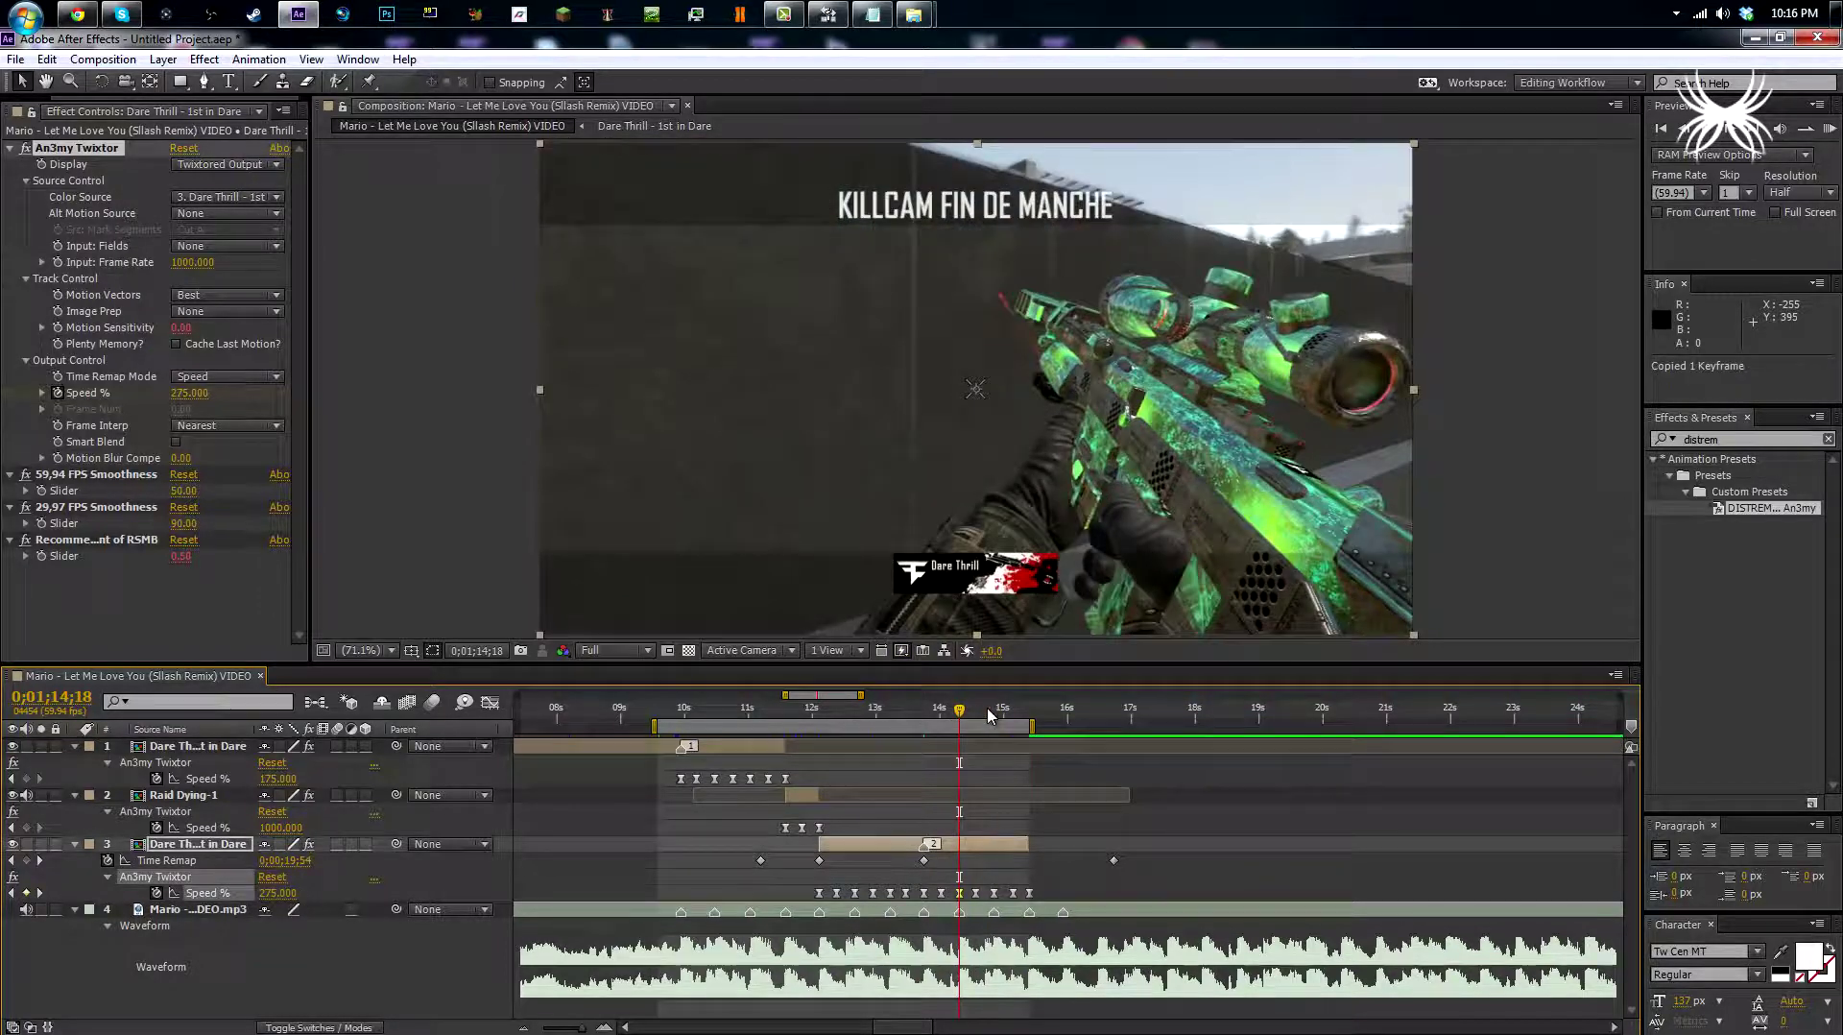
{"action": "left_click", "coordinate": [1028, 715]}
{"action": "key", "text": "ctrl+v"}
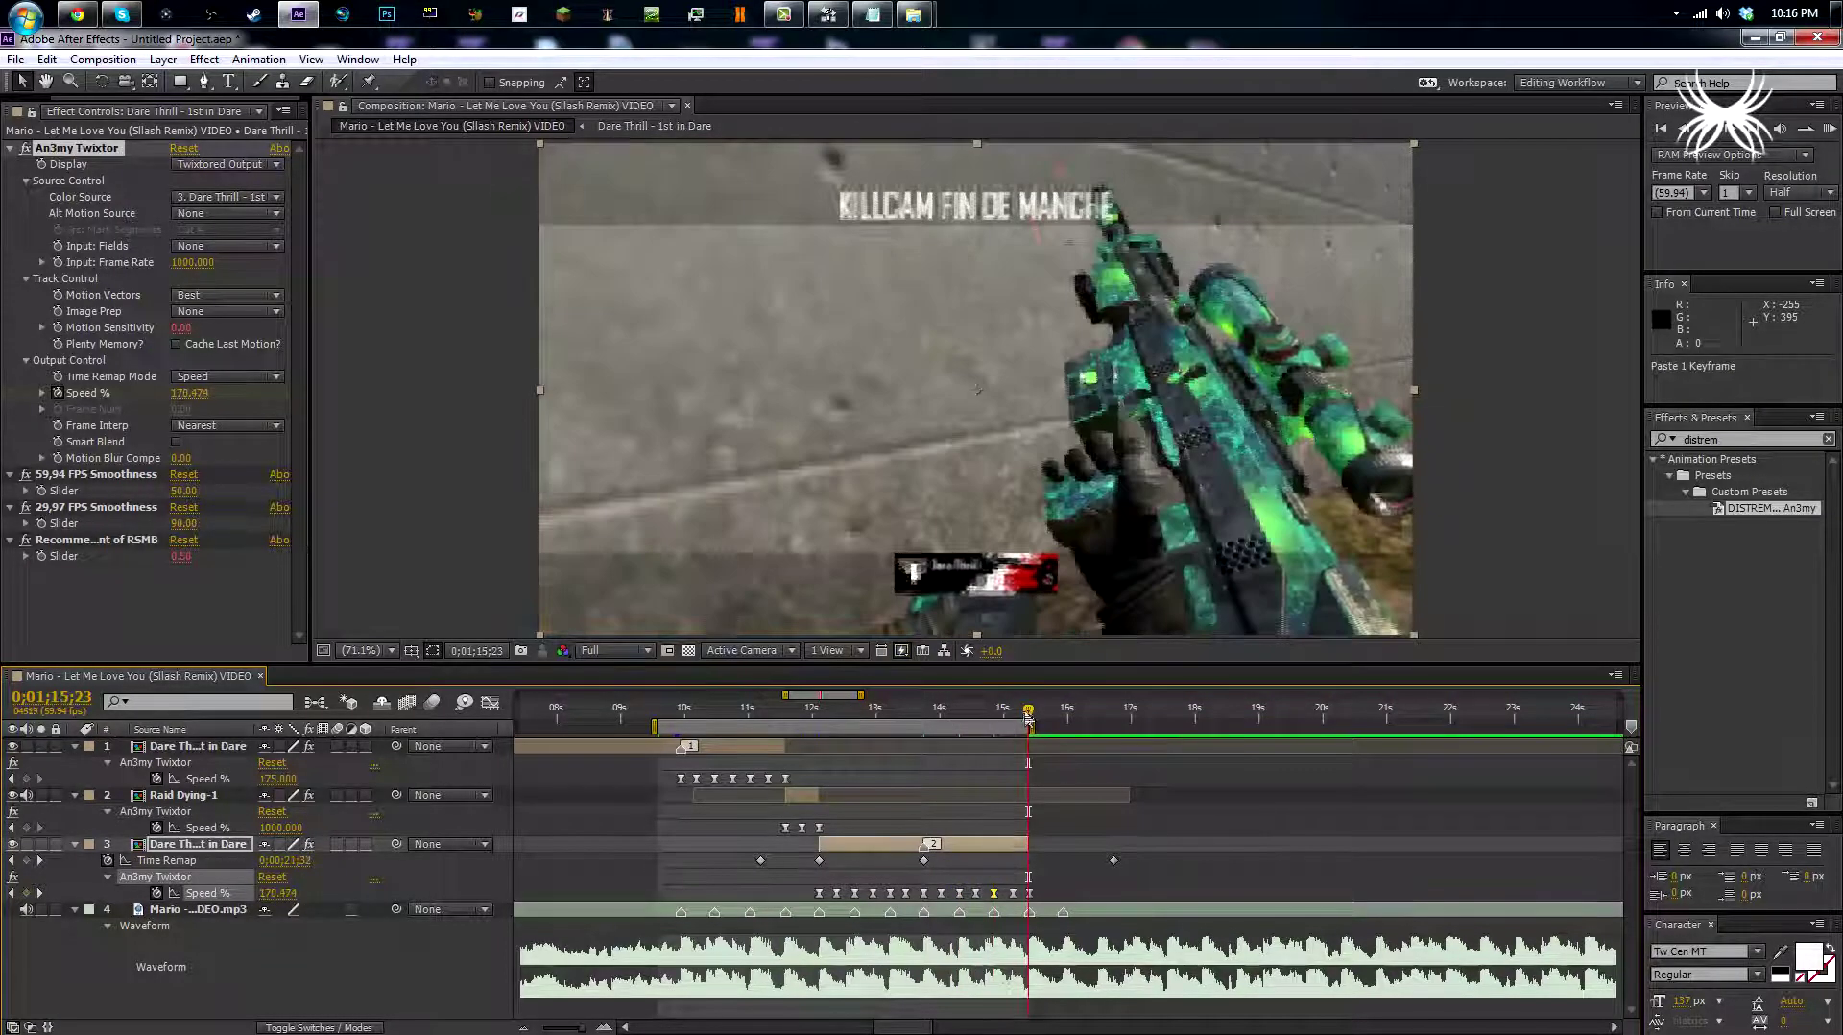
{"action": "left_click_drag", "start_coordinate": [1028, 716], "coordinate": [1033, 716]}
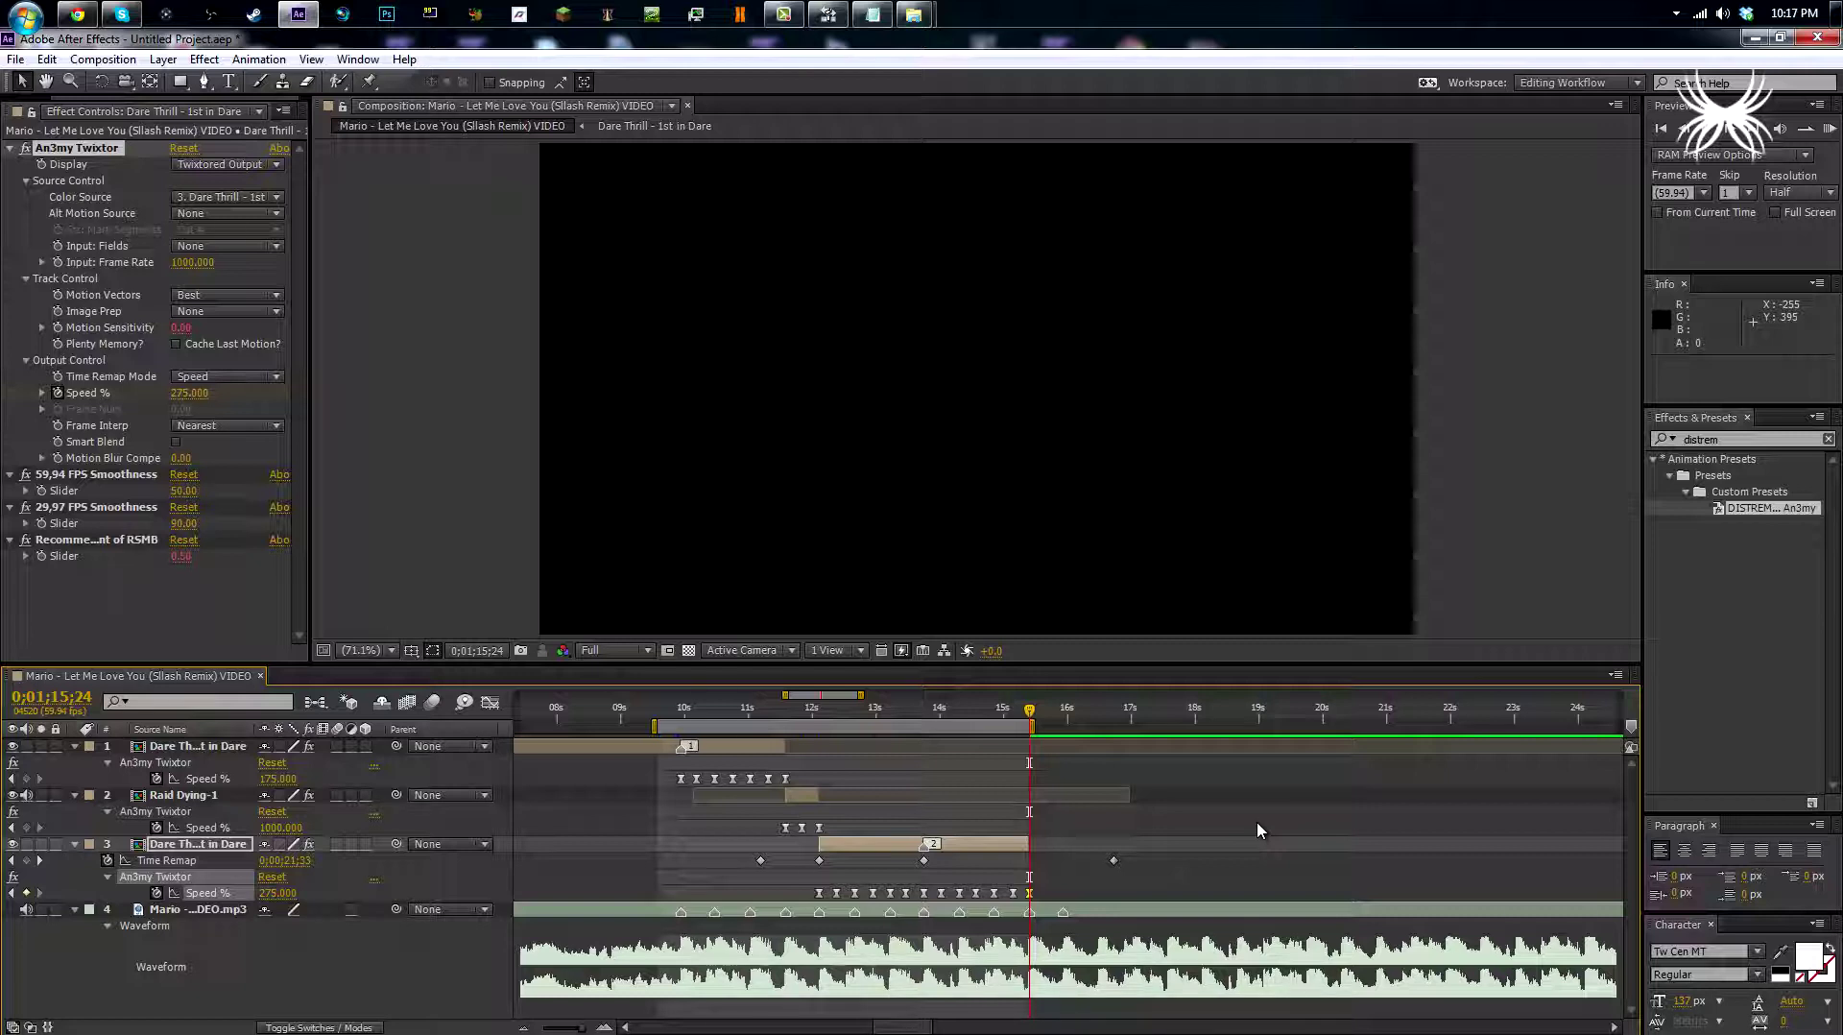
RAM preview the three ramped clip layers and collapse their expanded Twixtor and Time Remap properties.
{"action": "left_click", "coordinate": [1430, 864]}
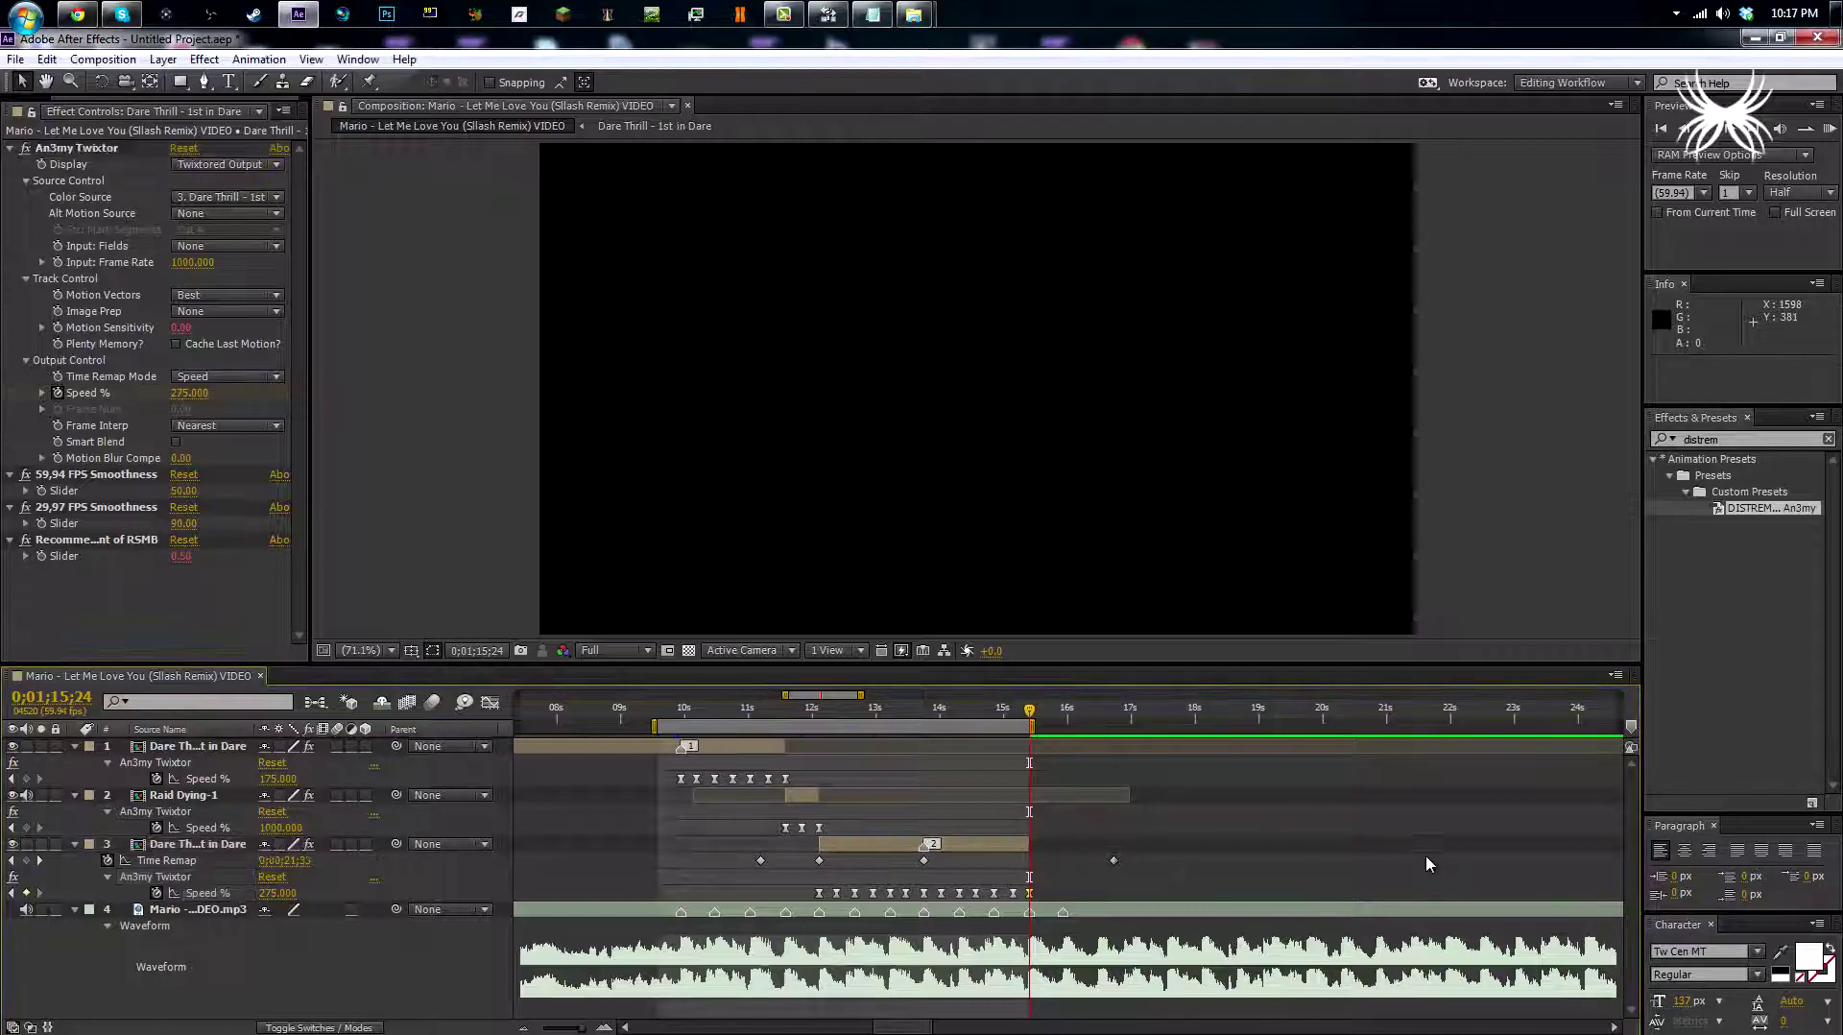
{"action": "key", "text": "KP_0"}
{"action": "key", "text": "u"}
{"action": "left_click_drag", "start_coordinate": [677, 711], "coordinate": [941, 725]}
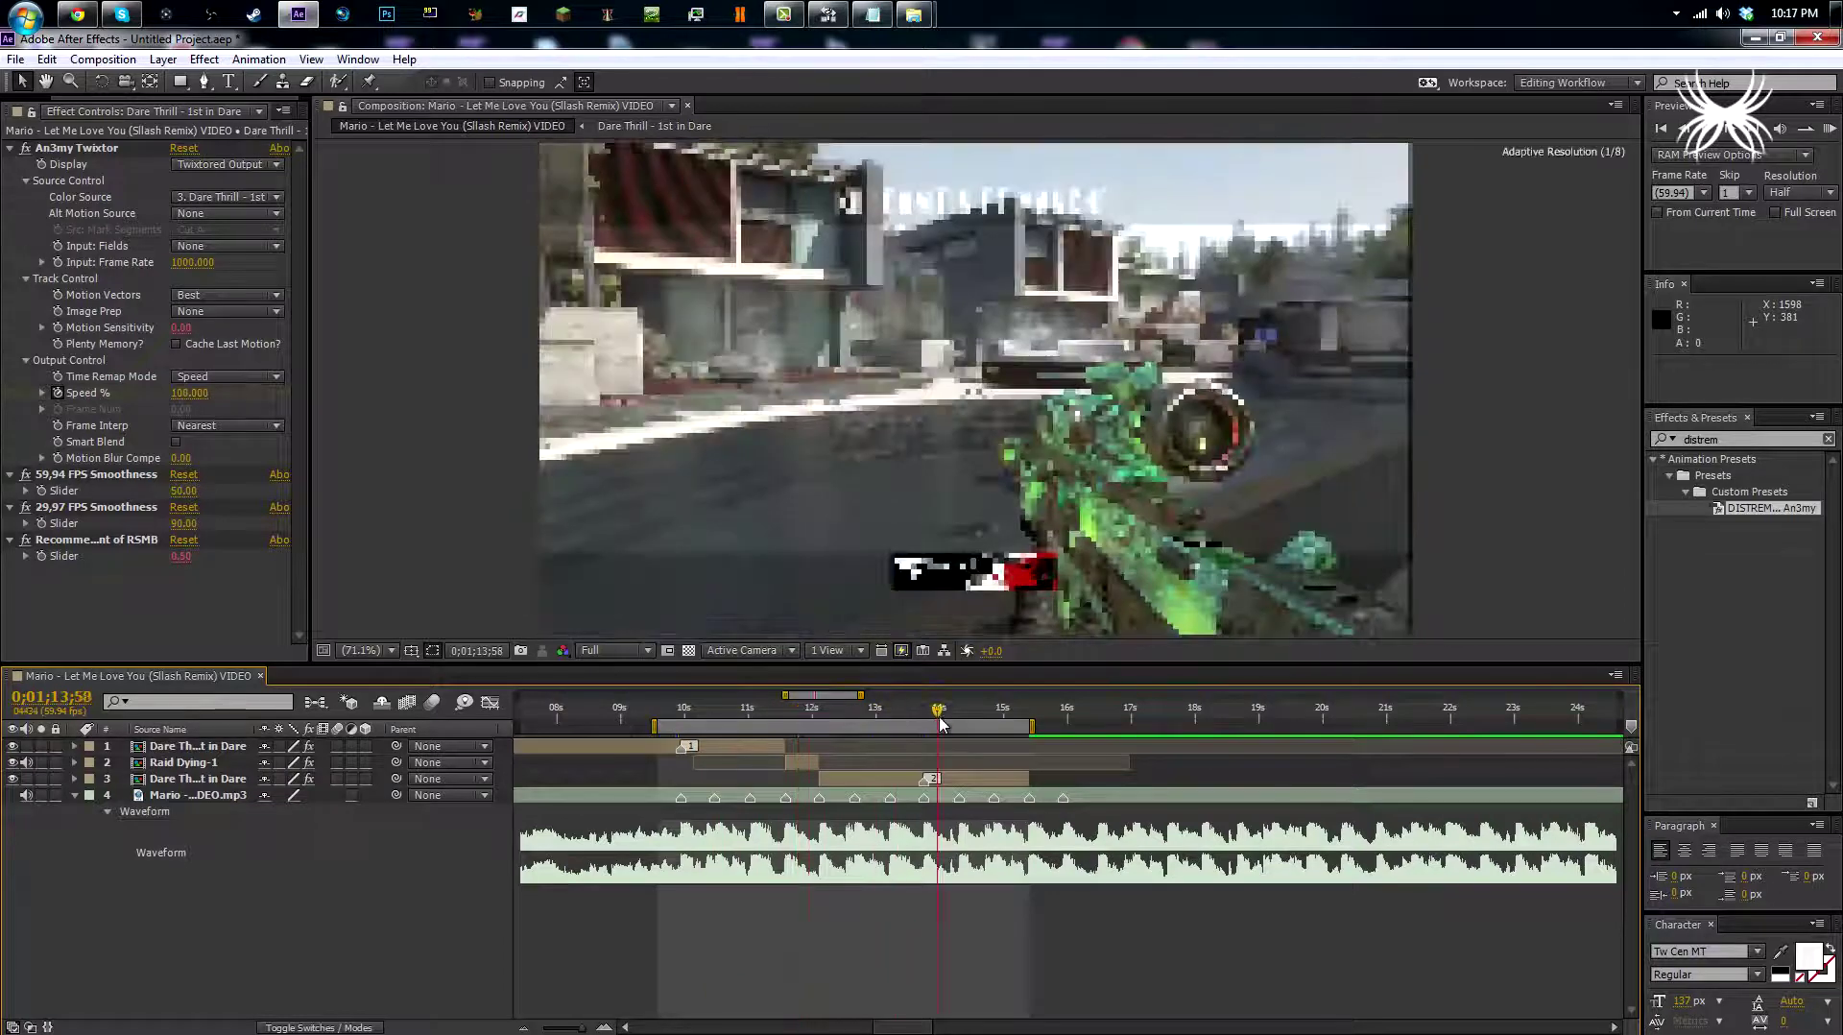
Save the project as 'Learning to edit 3' in the Edits folder.
{"action": "key", "text": "ctrl+s"}
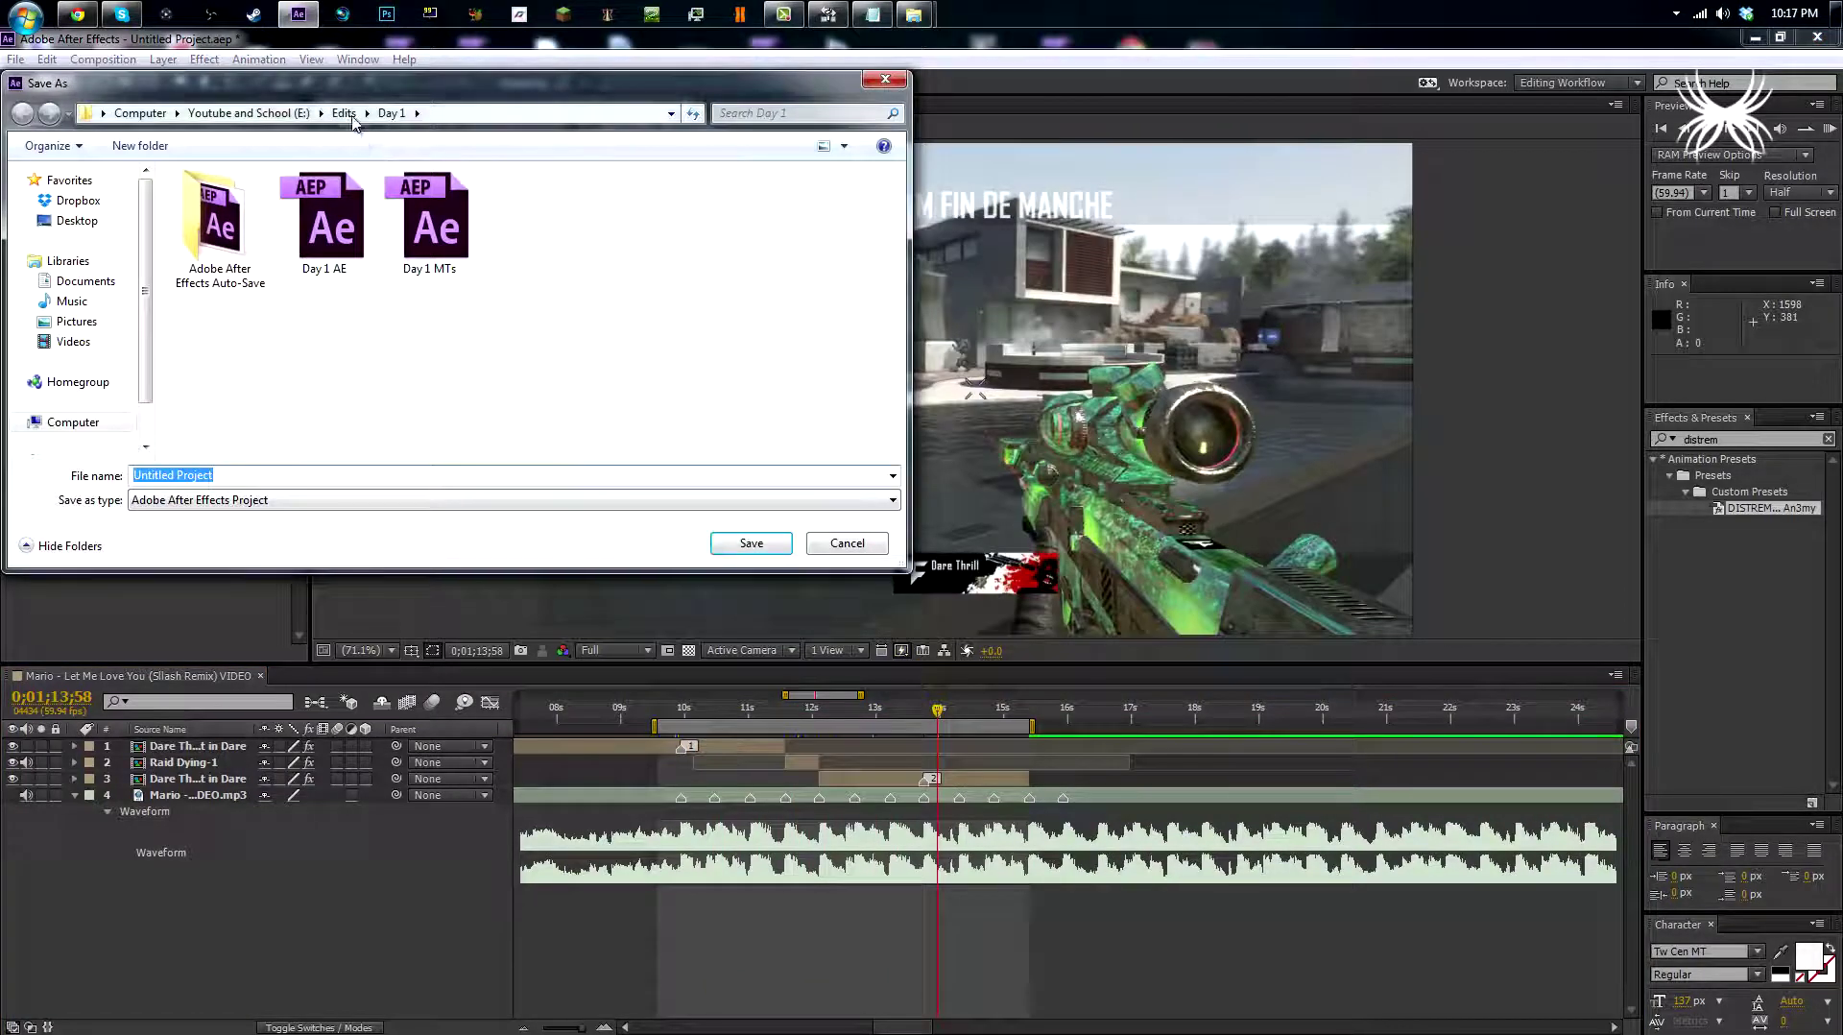
{"action": "left_click", "coordinate": [348, 113]}
{"action": "type", "text": "Learning to ed"}
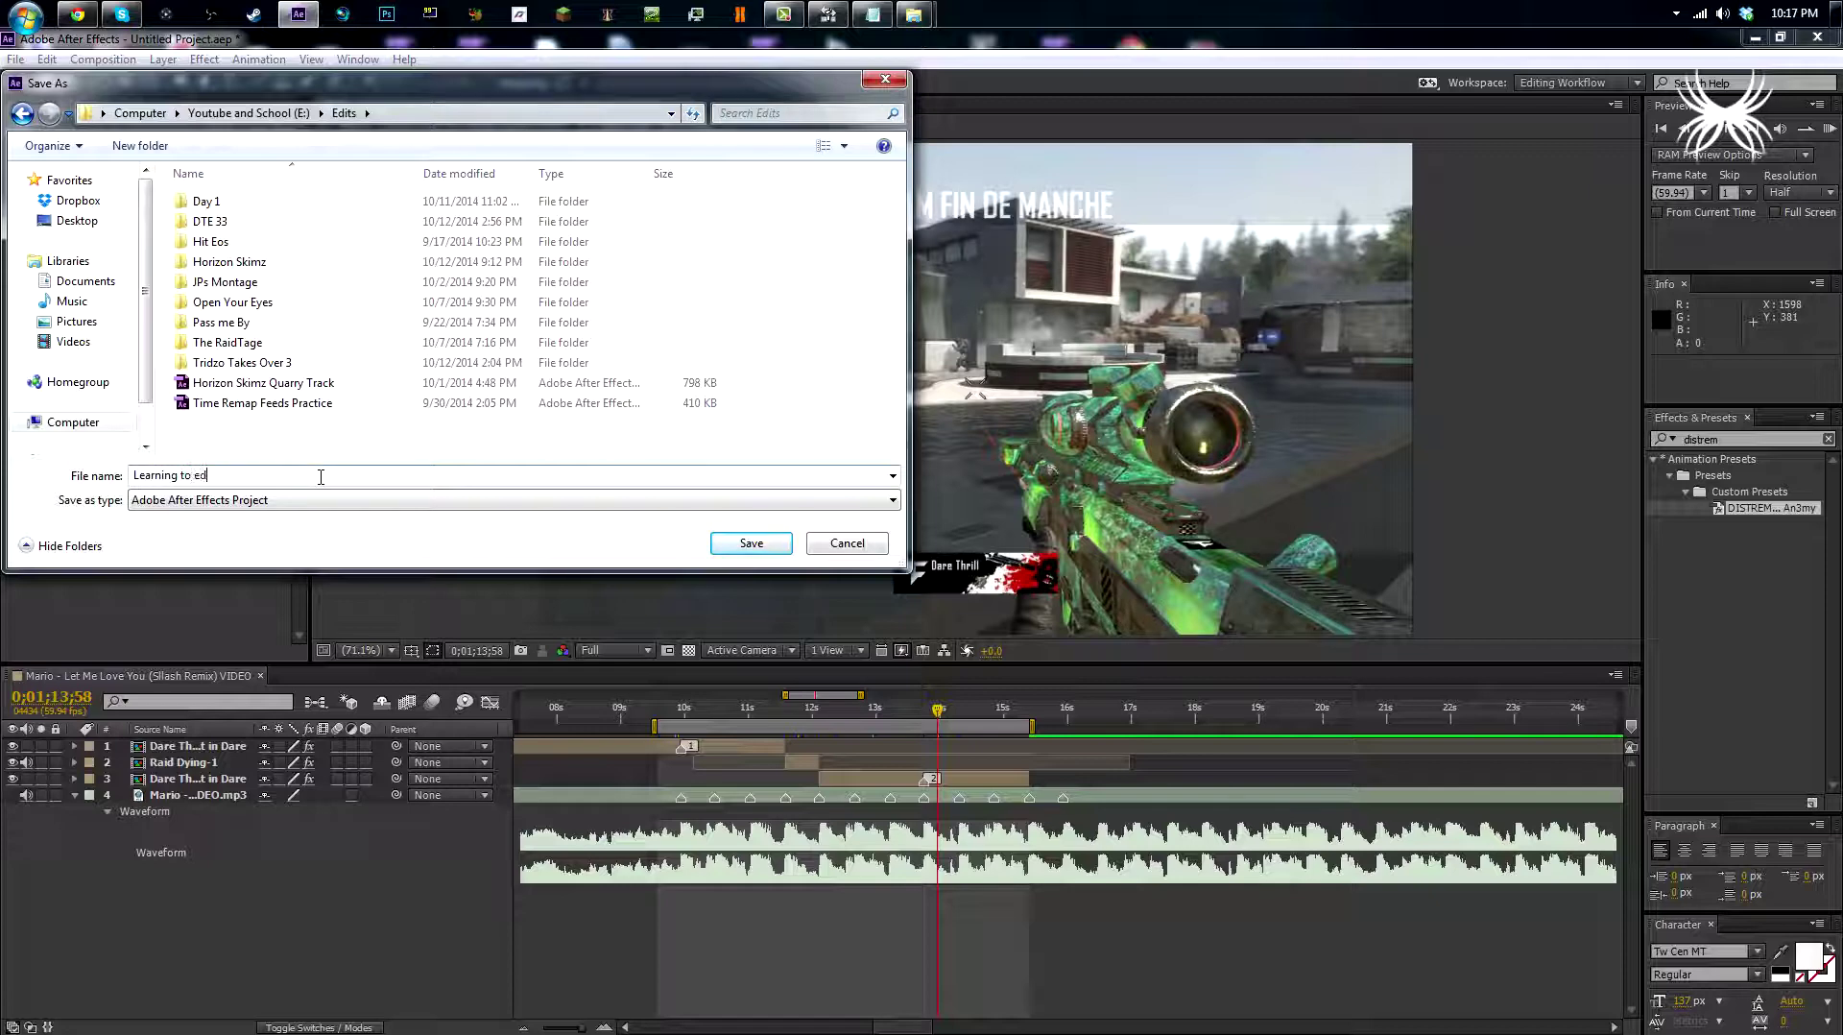
{"action": "type", "text": "it 3"}
{"action": "key", "text": "Return"}
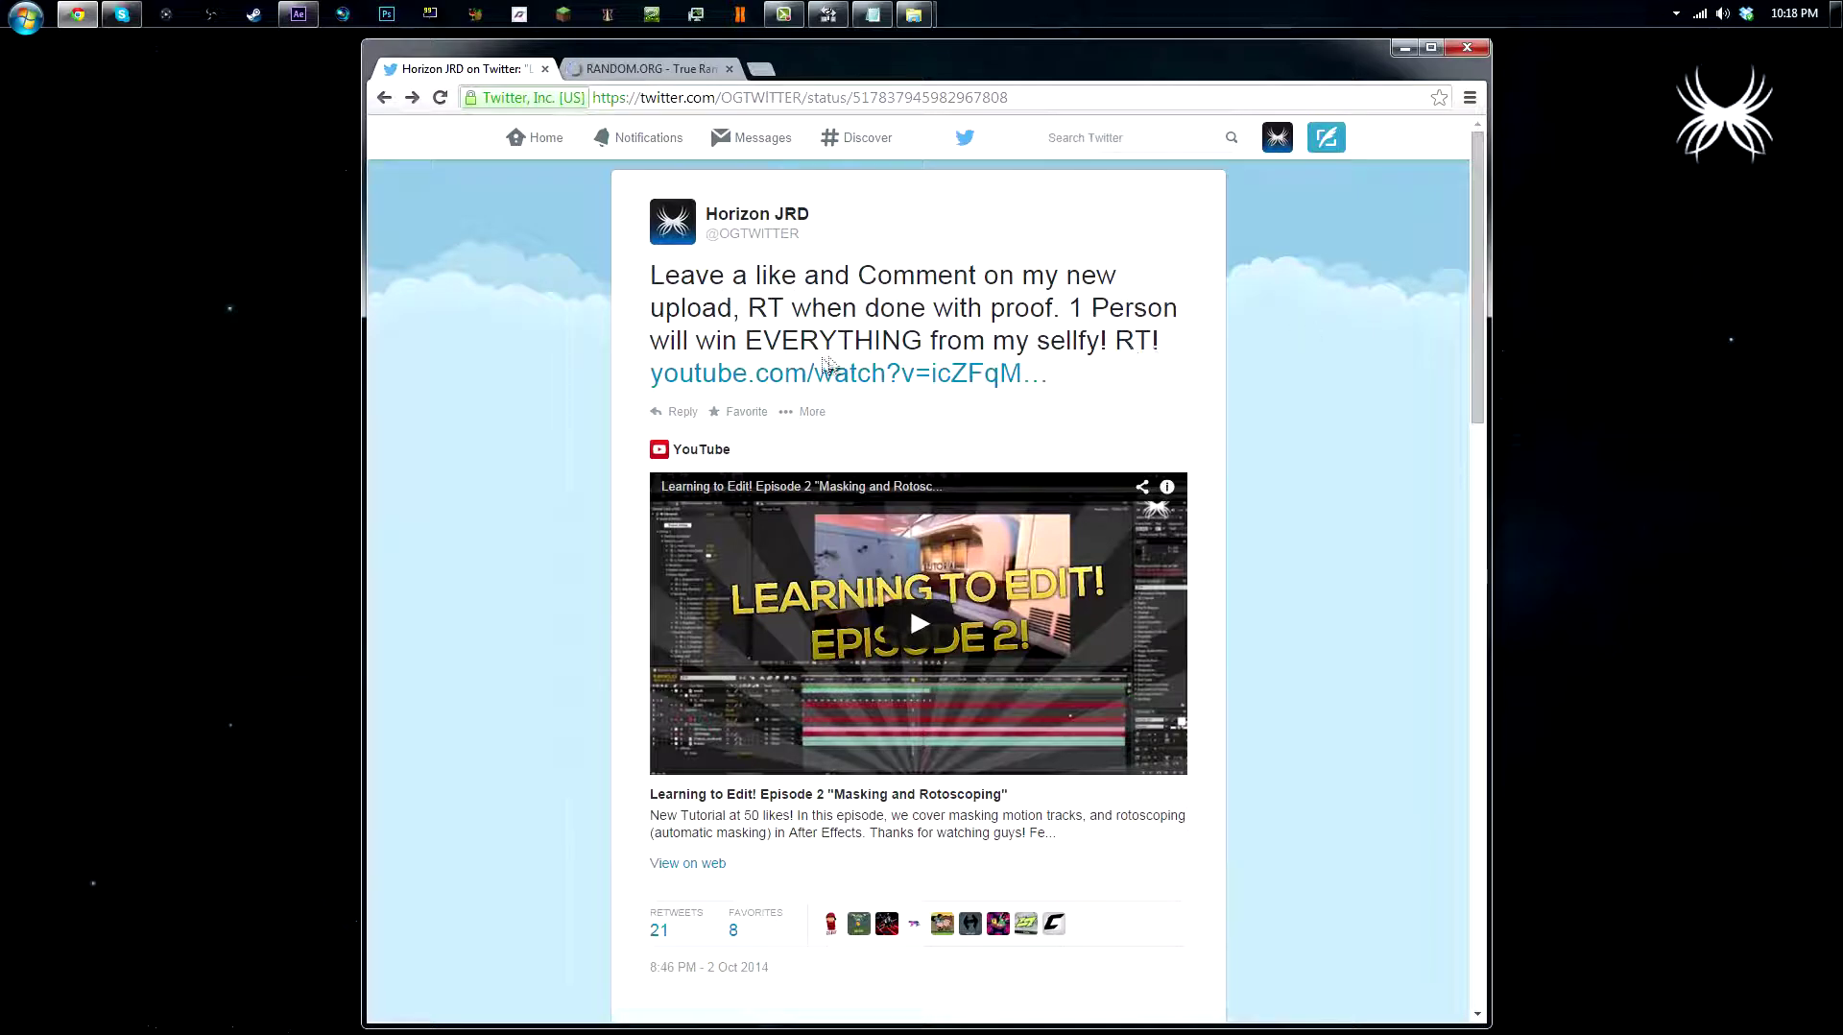
Scroll up and down the giveaway tweet page to review it.
{"action": "scroll", "coordinate": [1171, 331], "scroll_direction": "down", "scroll_amount": 3}
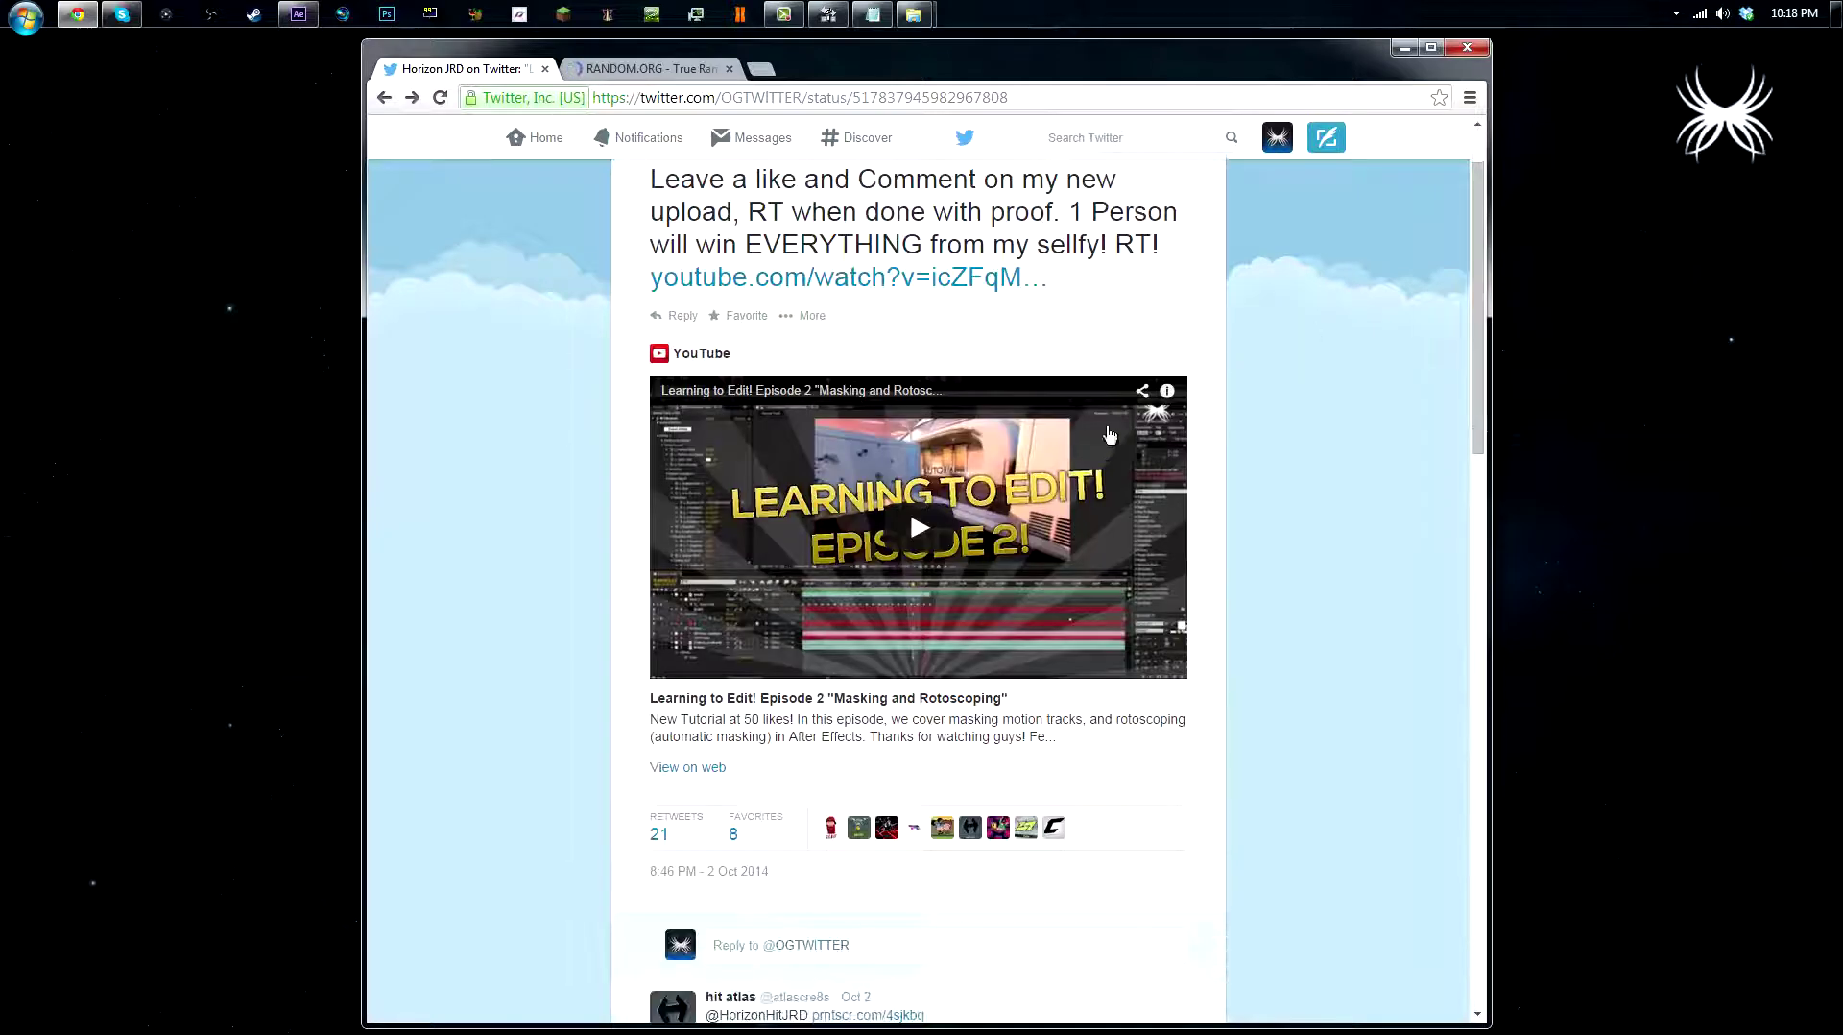
{"action": "scroll", "coordinate": [864, 315], "scroll_direction": "up", "scroll_amount": 3}
{"action": "scroll", "coordinate": [864, 315], "scroll_direction": "down", "scroll_amount": 5}
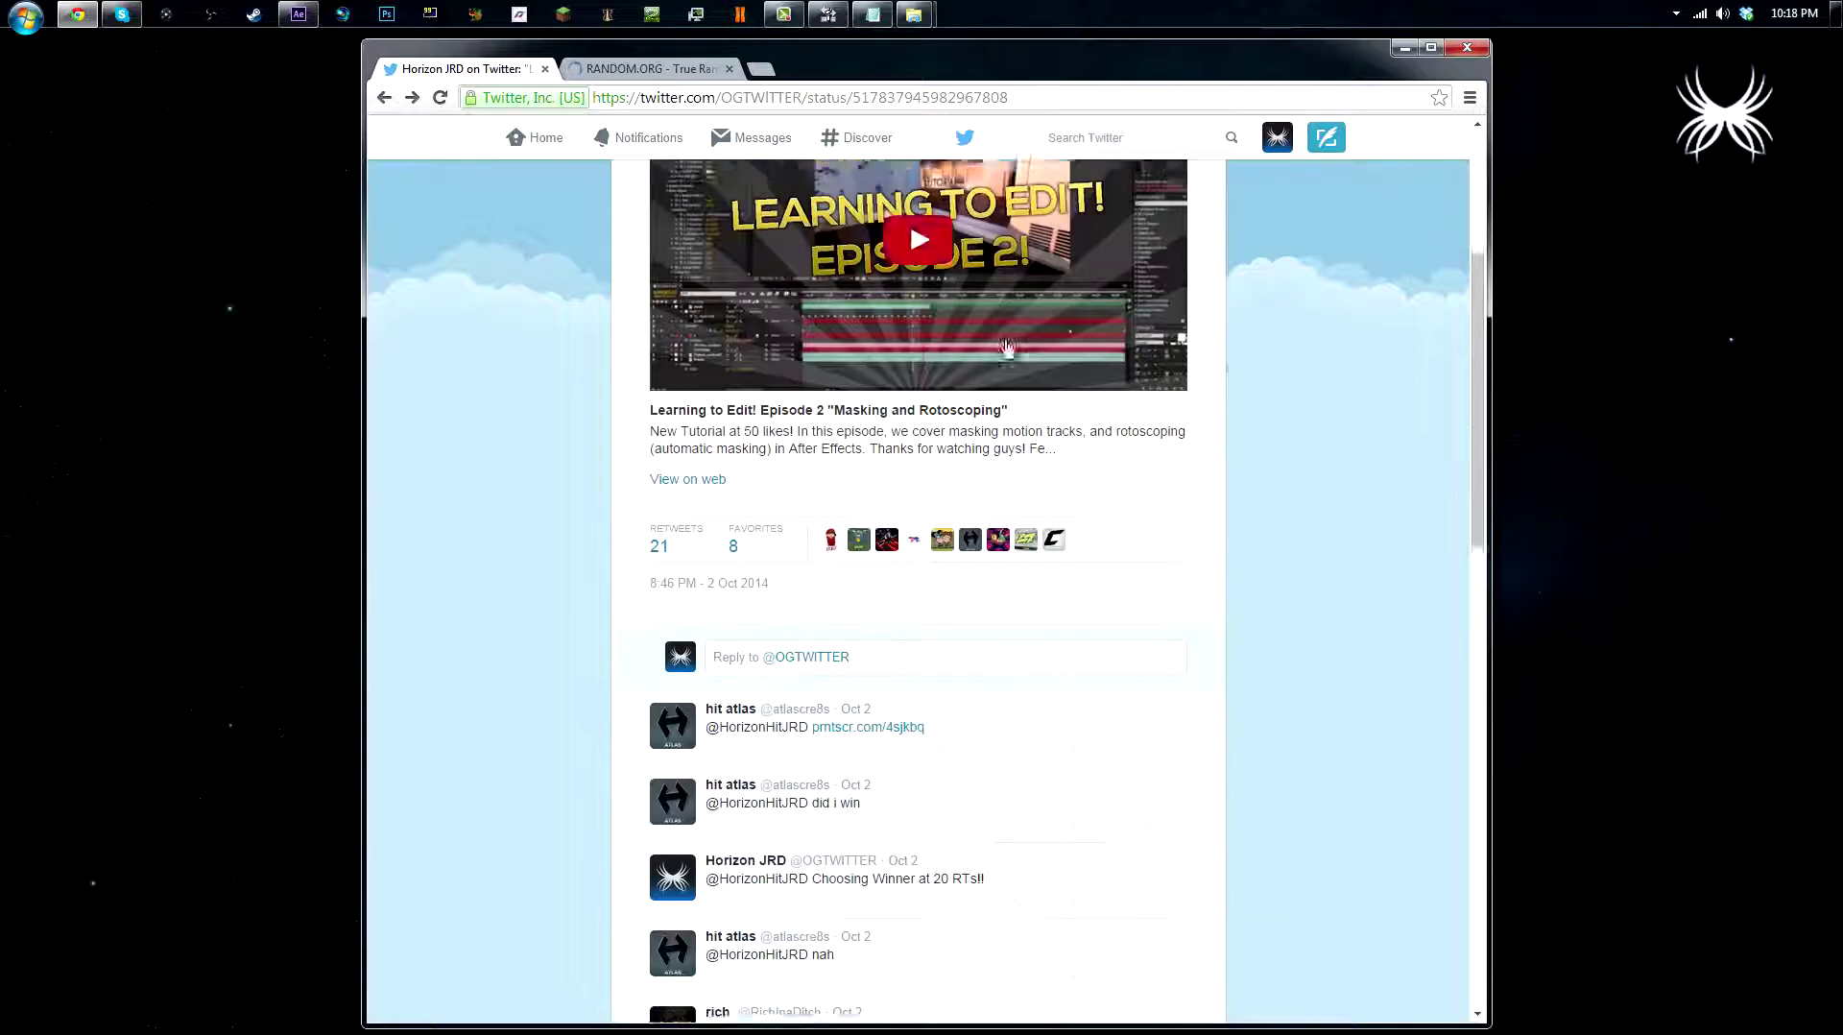
{"action": "scroll", "coordinate": [976, 706], "scroll_direction": "up", "scroll_amount": 4}
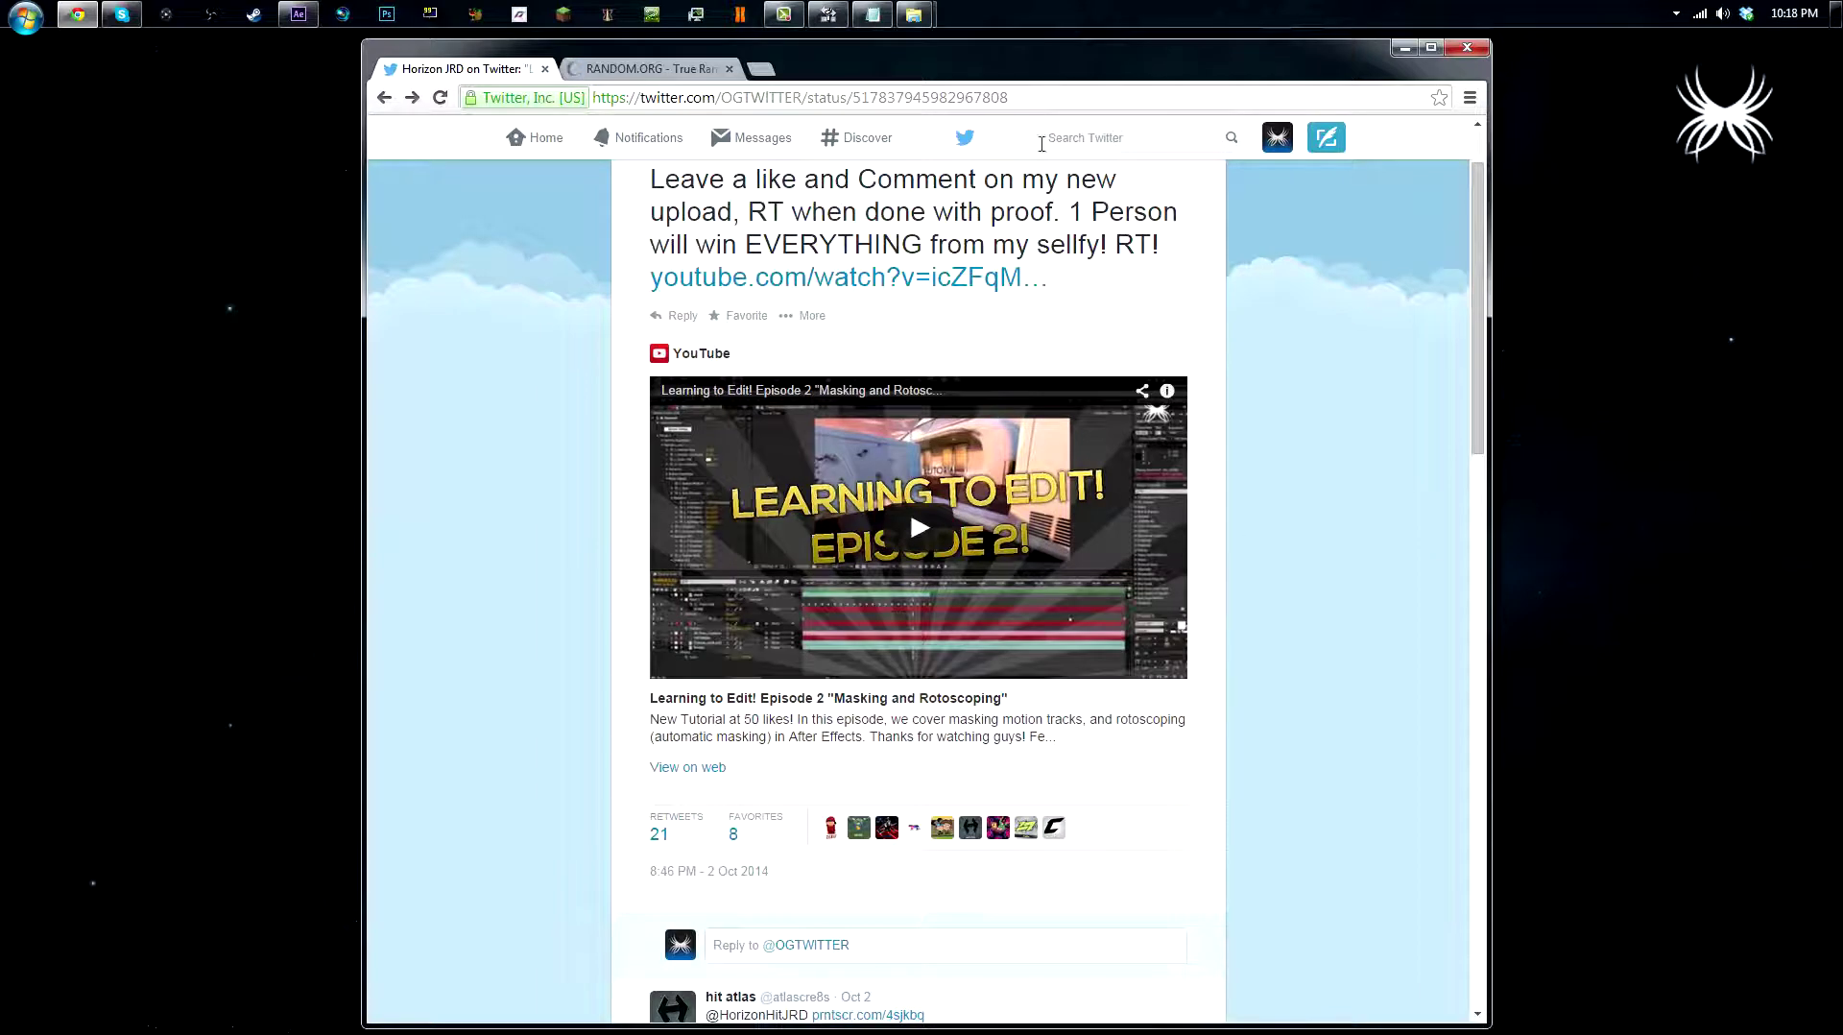
Draw a random number from 1 to 21 on RANDOM.ORG, then return to the tweet.
{"action": "left_click", "coordinate": [648, 68]}
{"action": "double_click", "coordinate": [1266, 625]}
{"action": "type", "text": "21"}
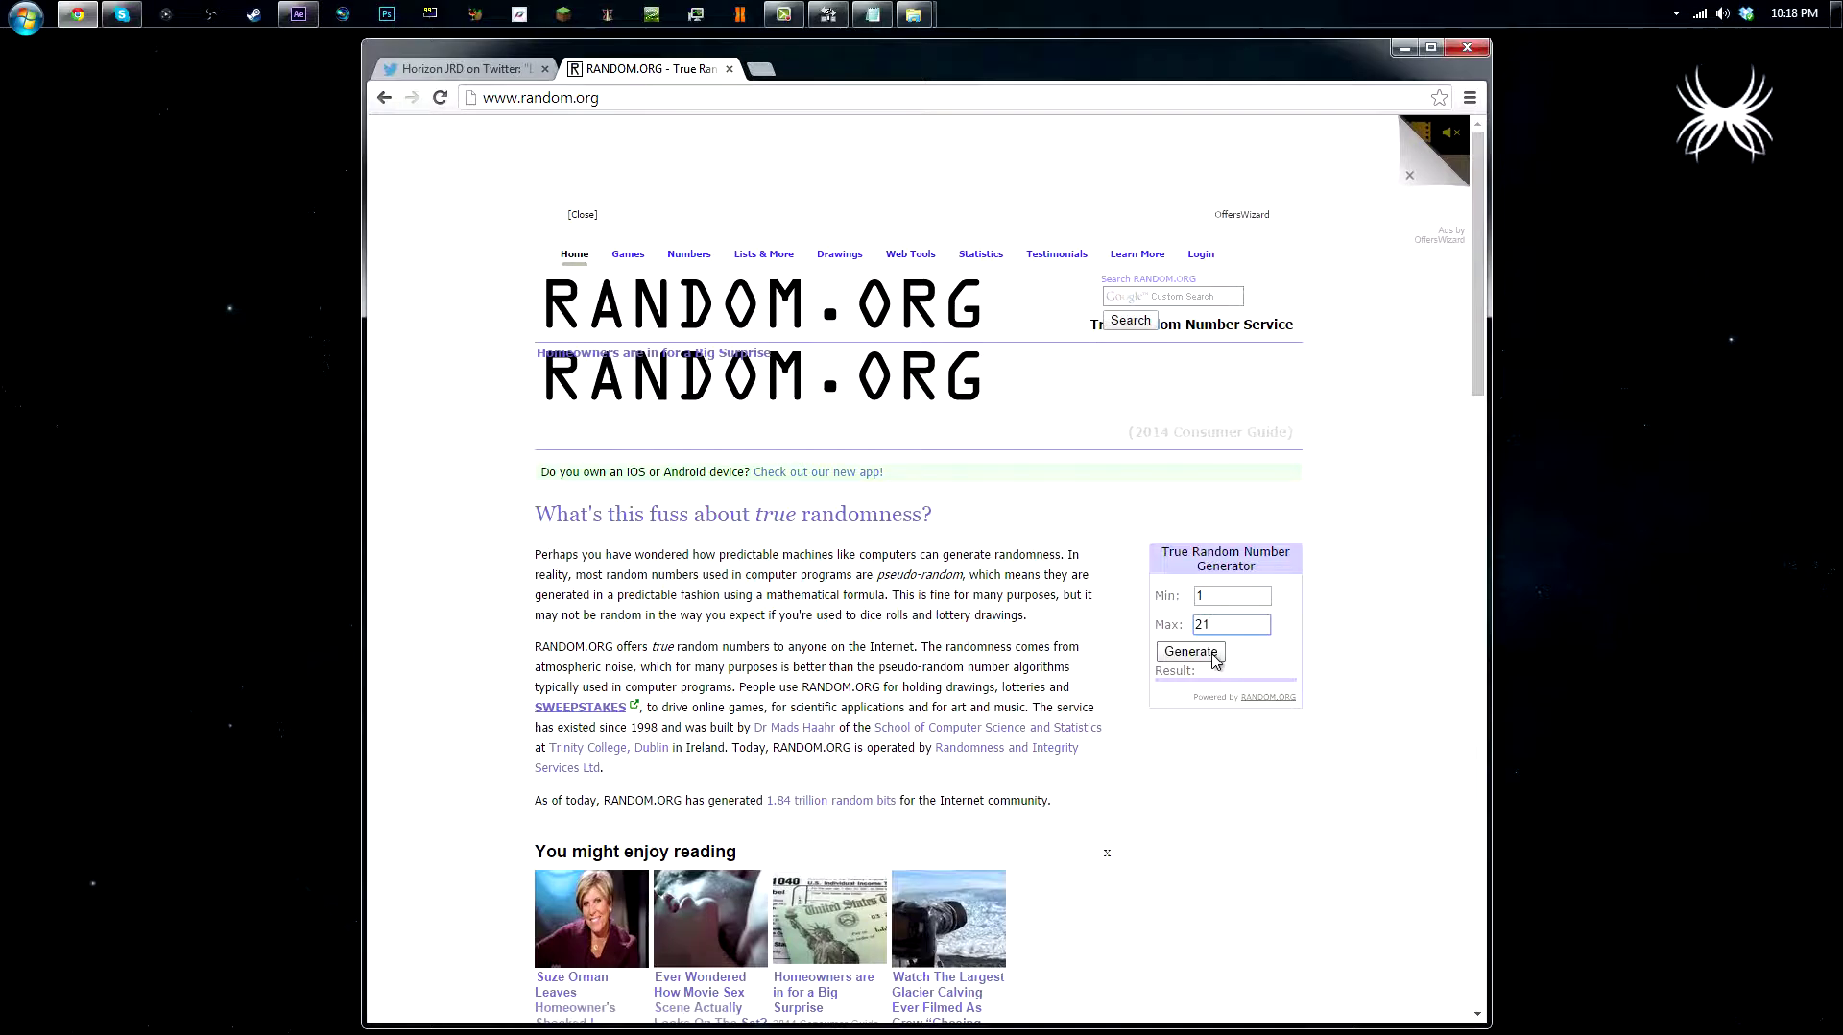
{"action": "left_click", "coordinate": [1213, 656]}
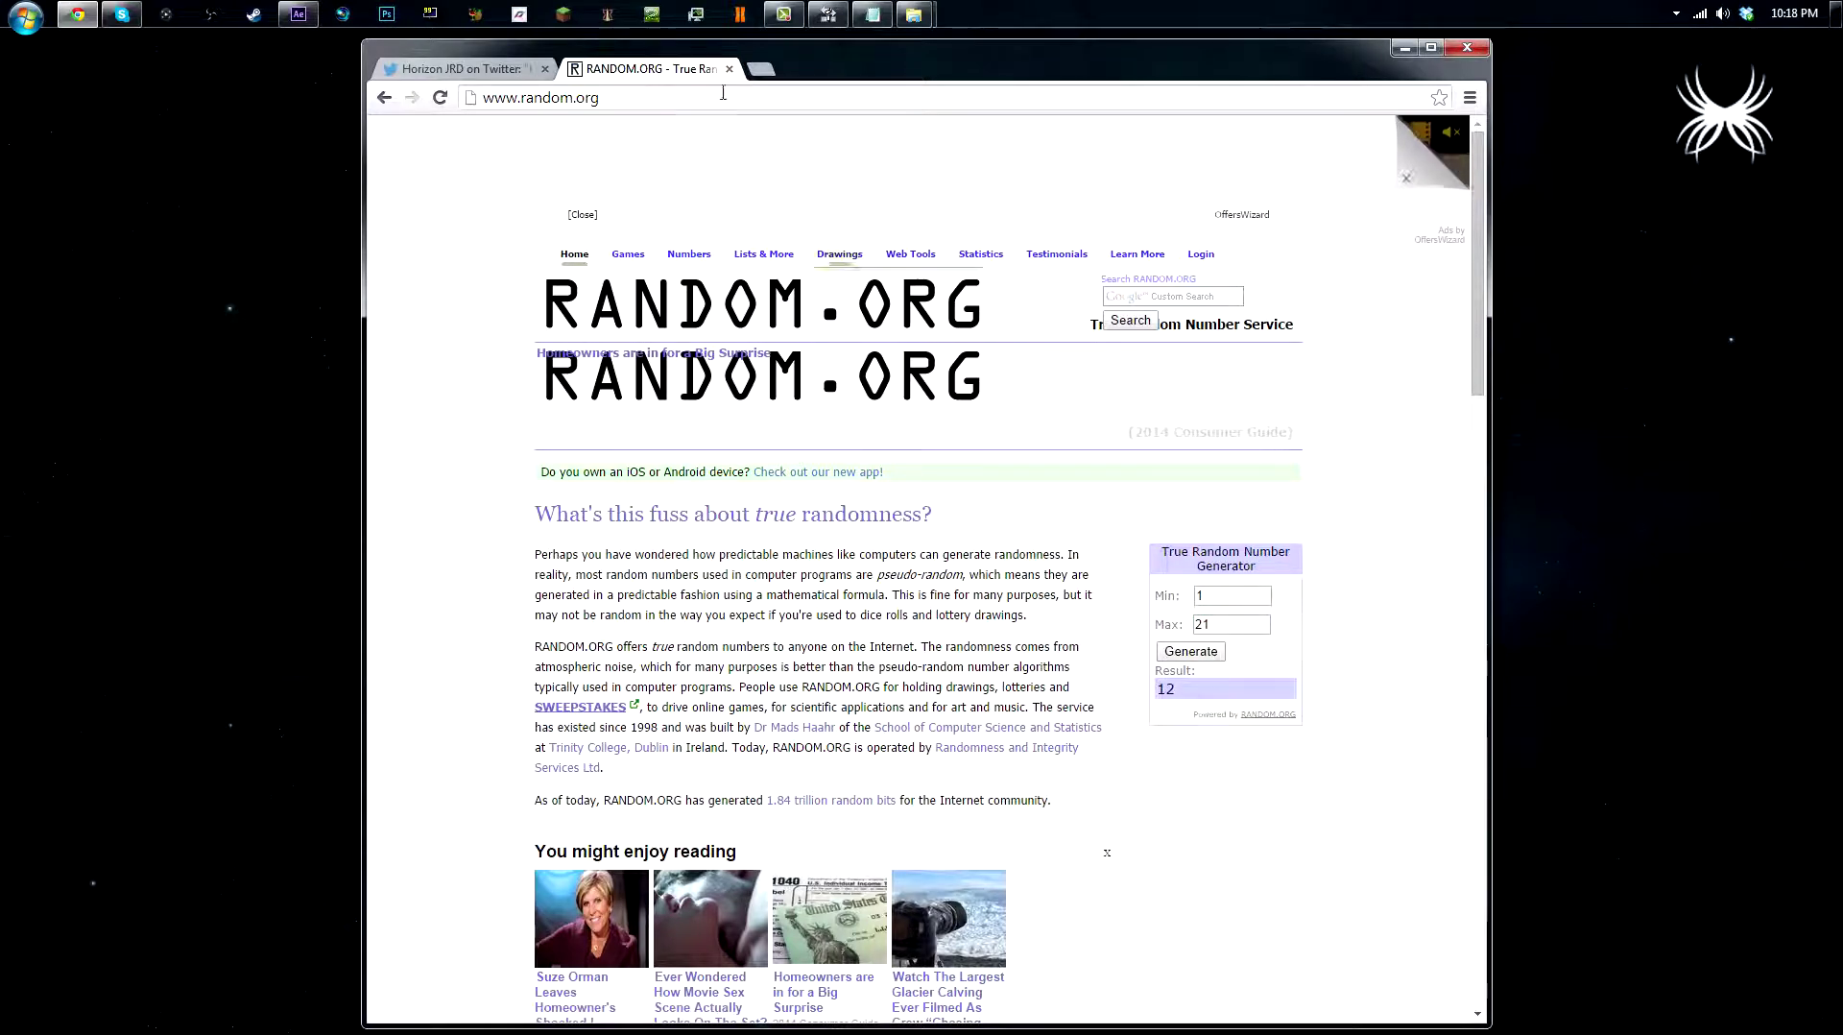
{"action": "left_click", "coordinate": [450, 73]}
Open the retweets list, find the winning retweeter, and open their full profile page.
{"action": "left_click", "coordinate": [700, 843]}
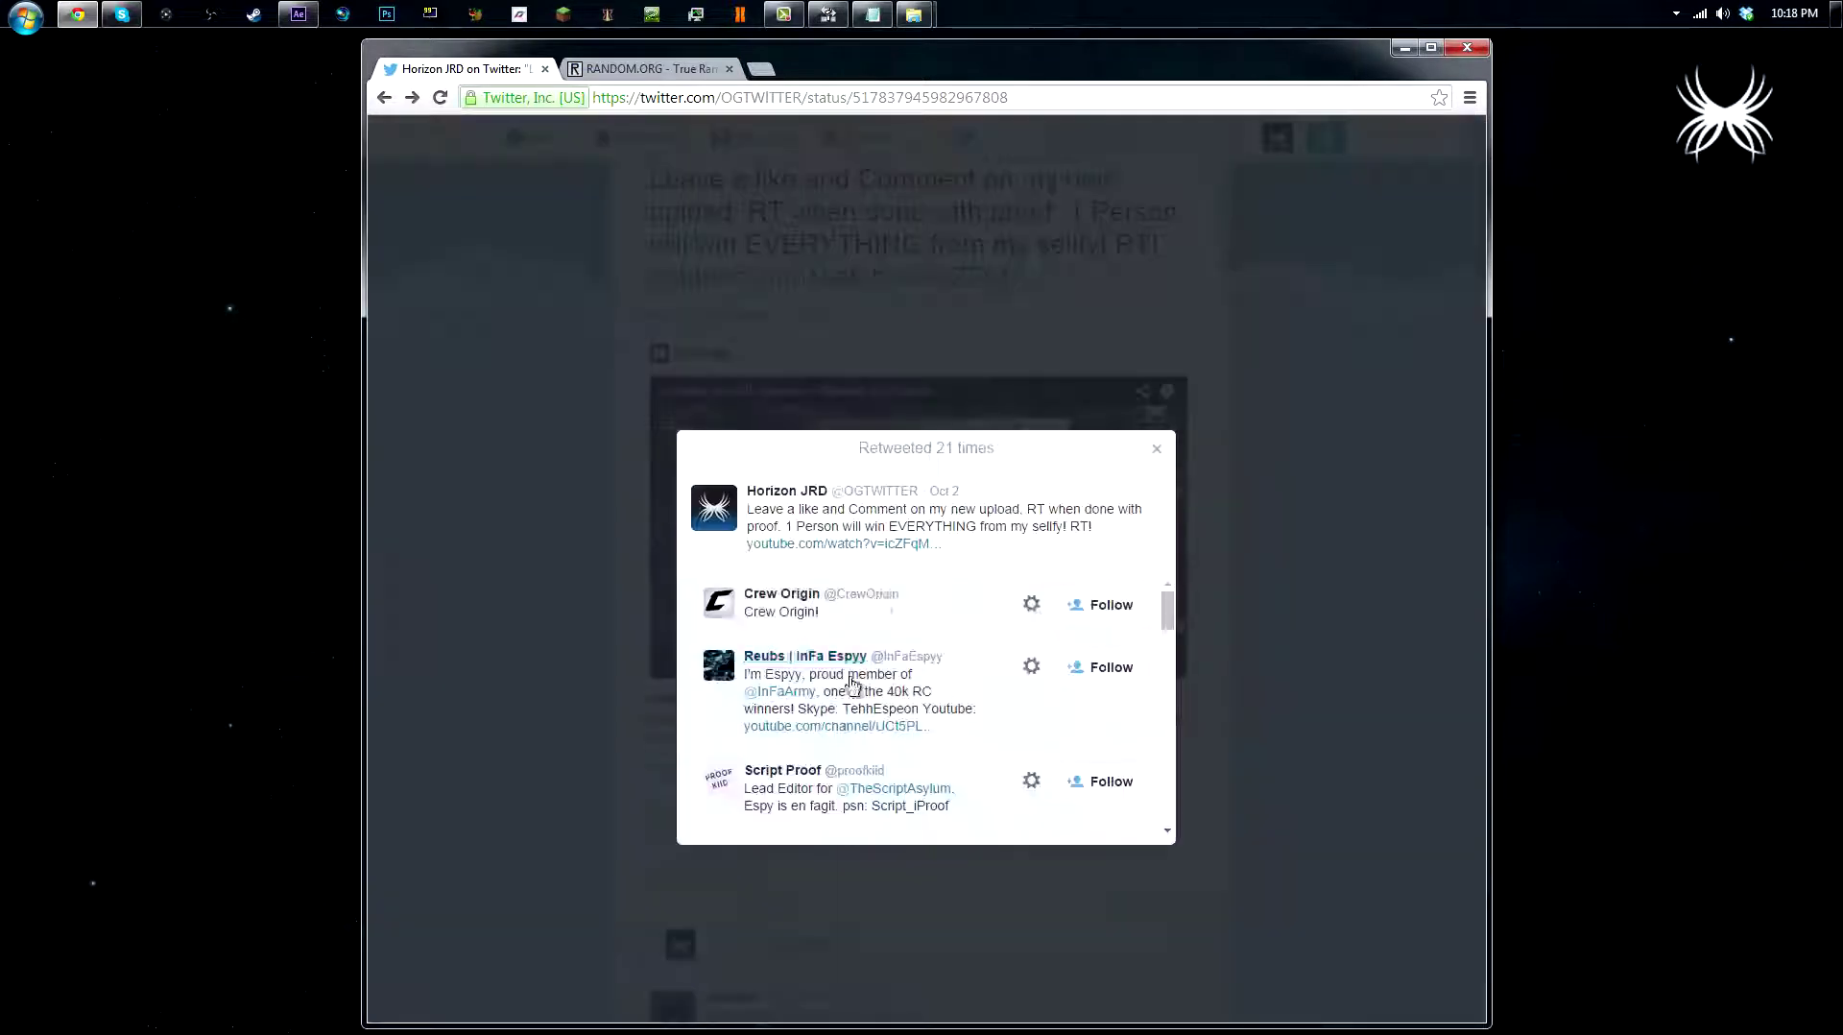
{"action": "scroll", "coordinate": [973, 626], "scroll_direction": "down", "scroll_amount": 5}
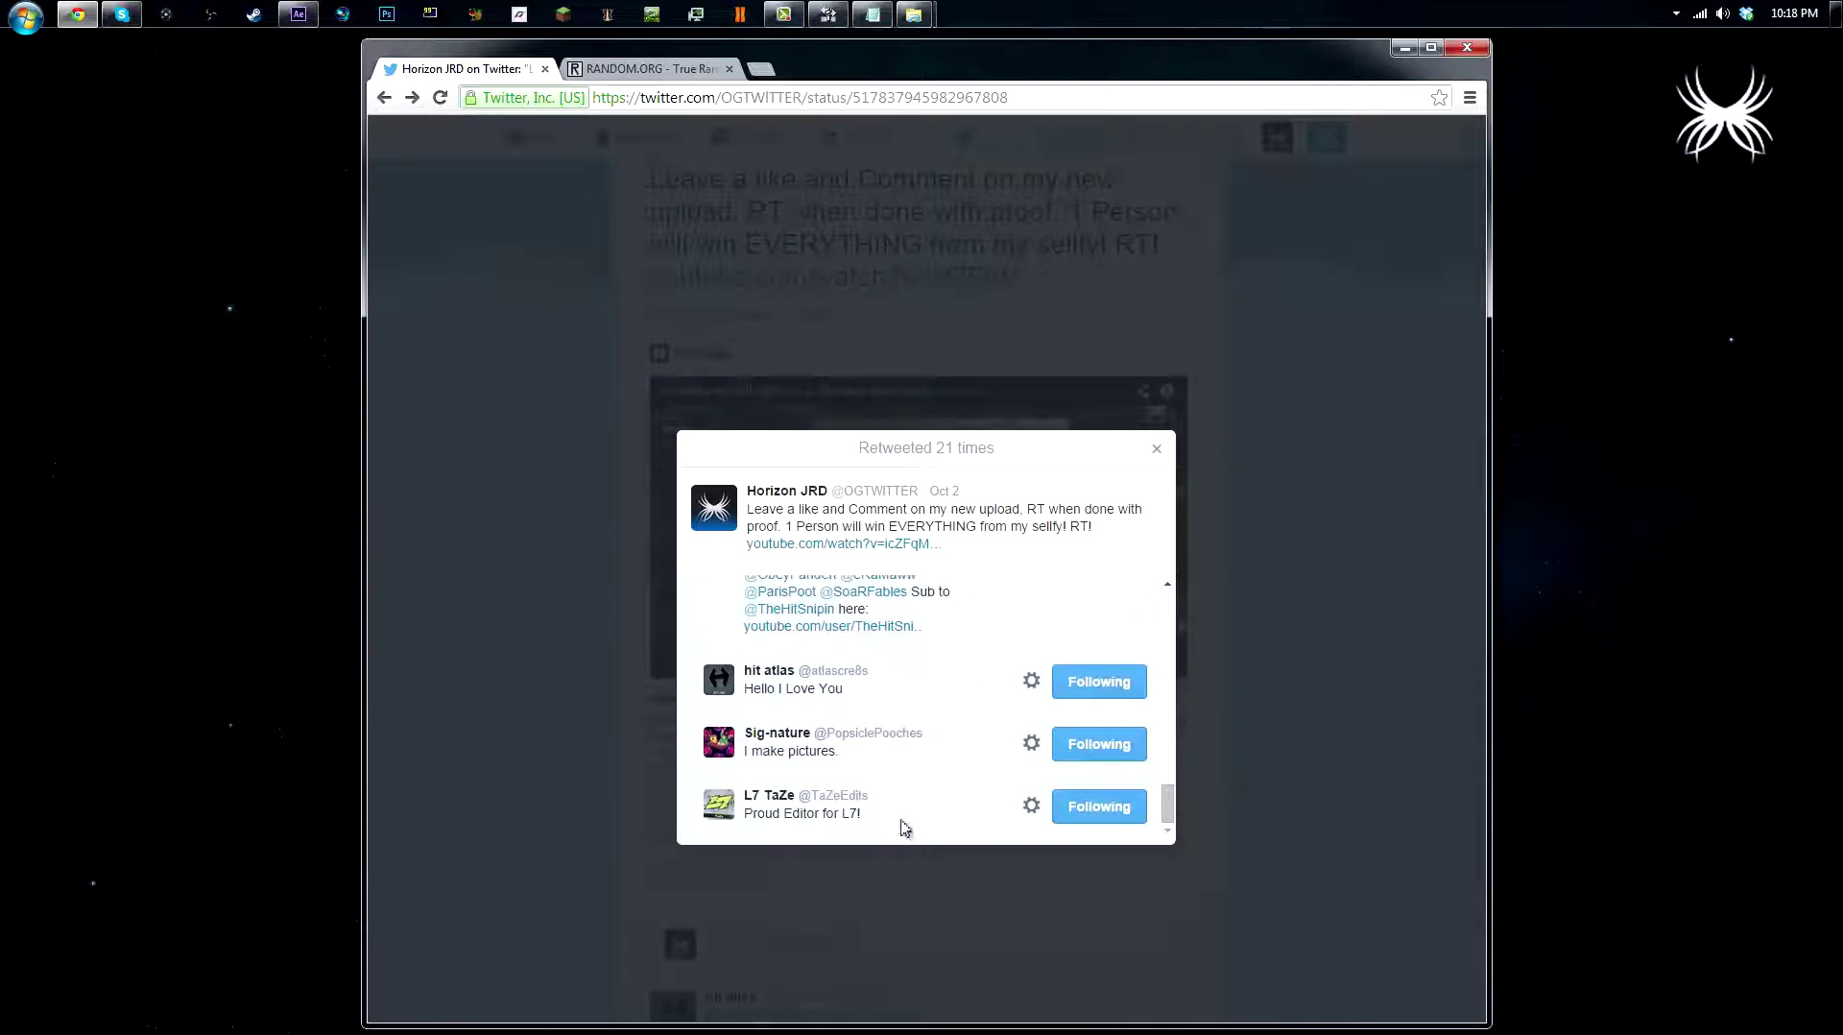
{"action": "scroll", "coordinate": [943, 683], "scroll_direction": "up", "scroll_amount": 1}
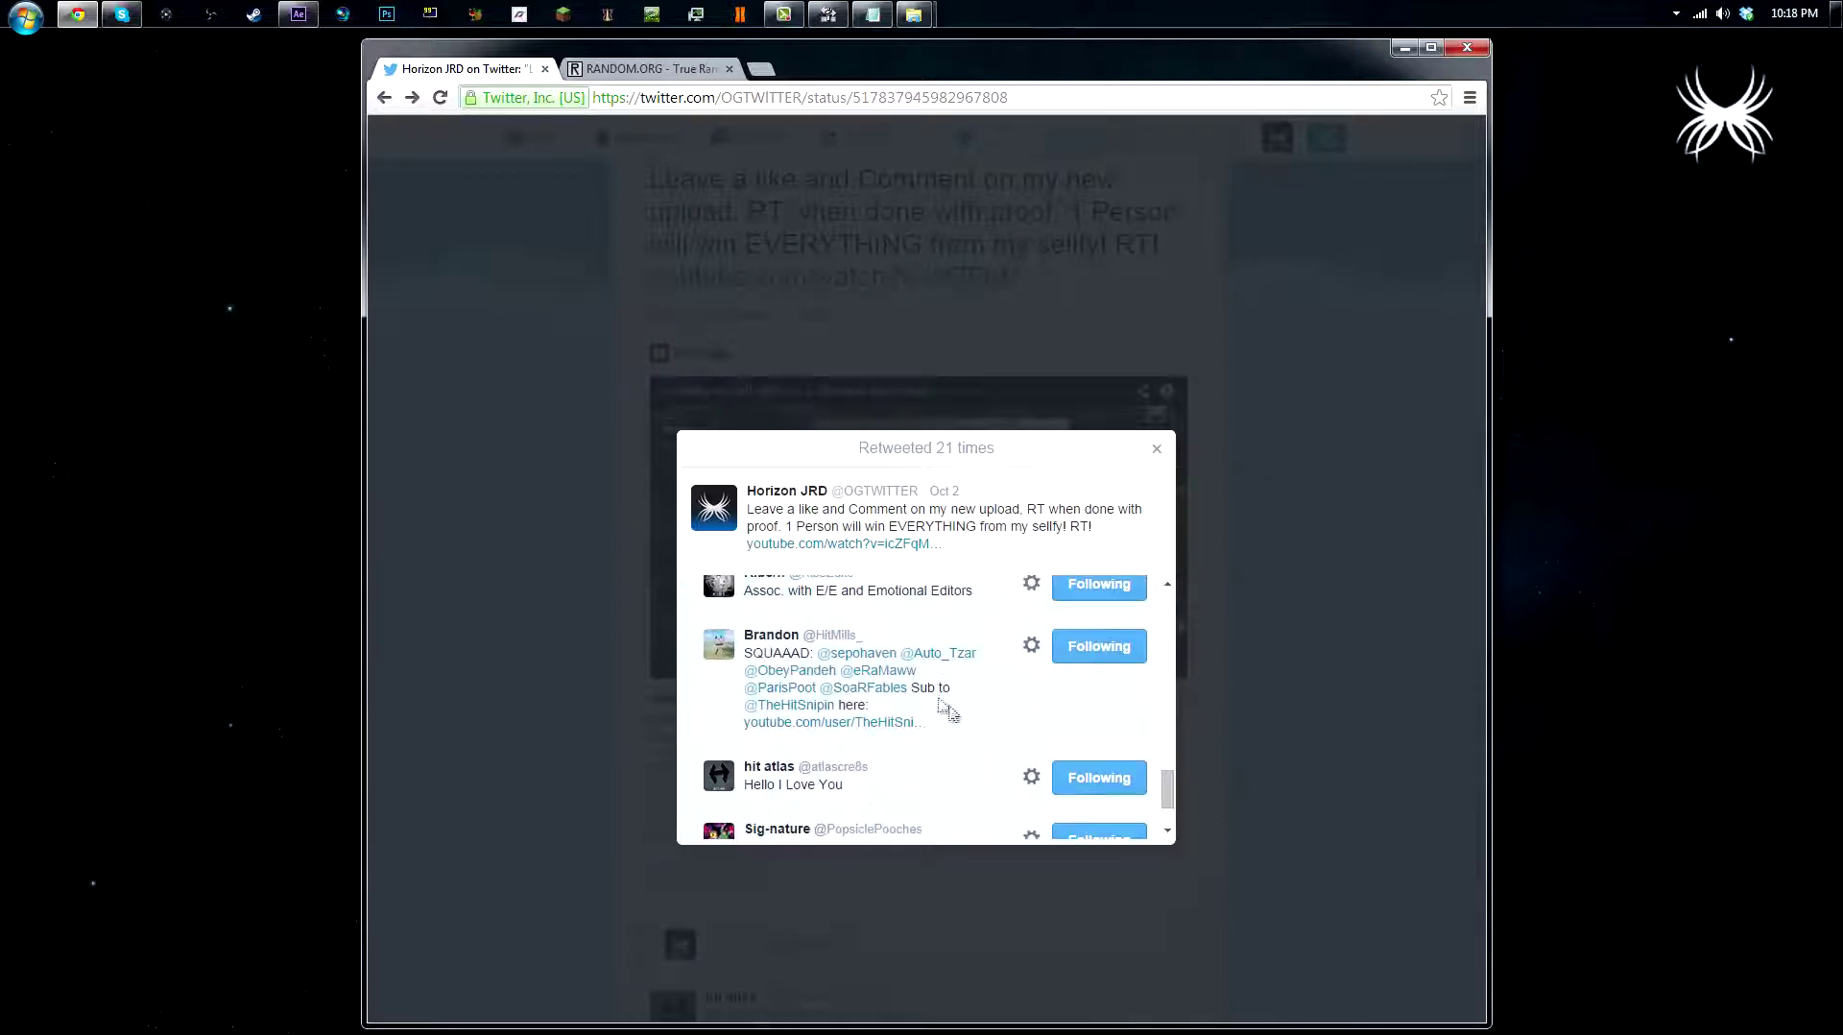
{"action": "scroll", "coordinate": [929, 699], "scroll_direction": "up", "scroll_amount": 1}
{"action": "scroll", "coordinate": [781, 645], "scroll_direction": "up", "scroll_amount": 4}
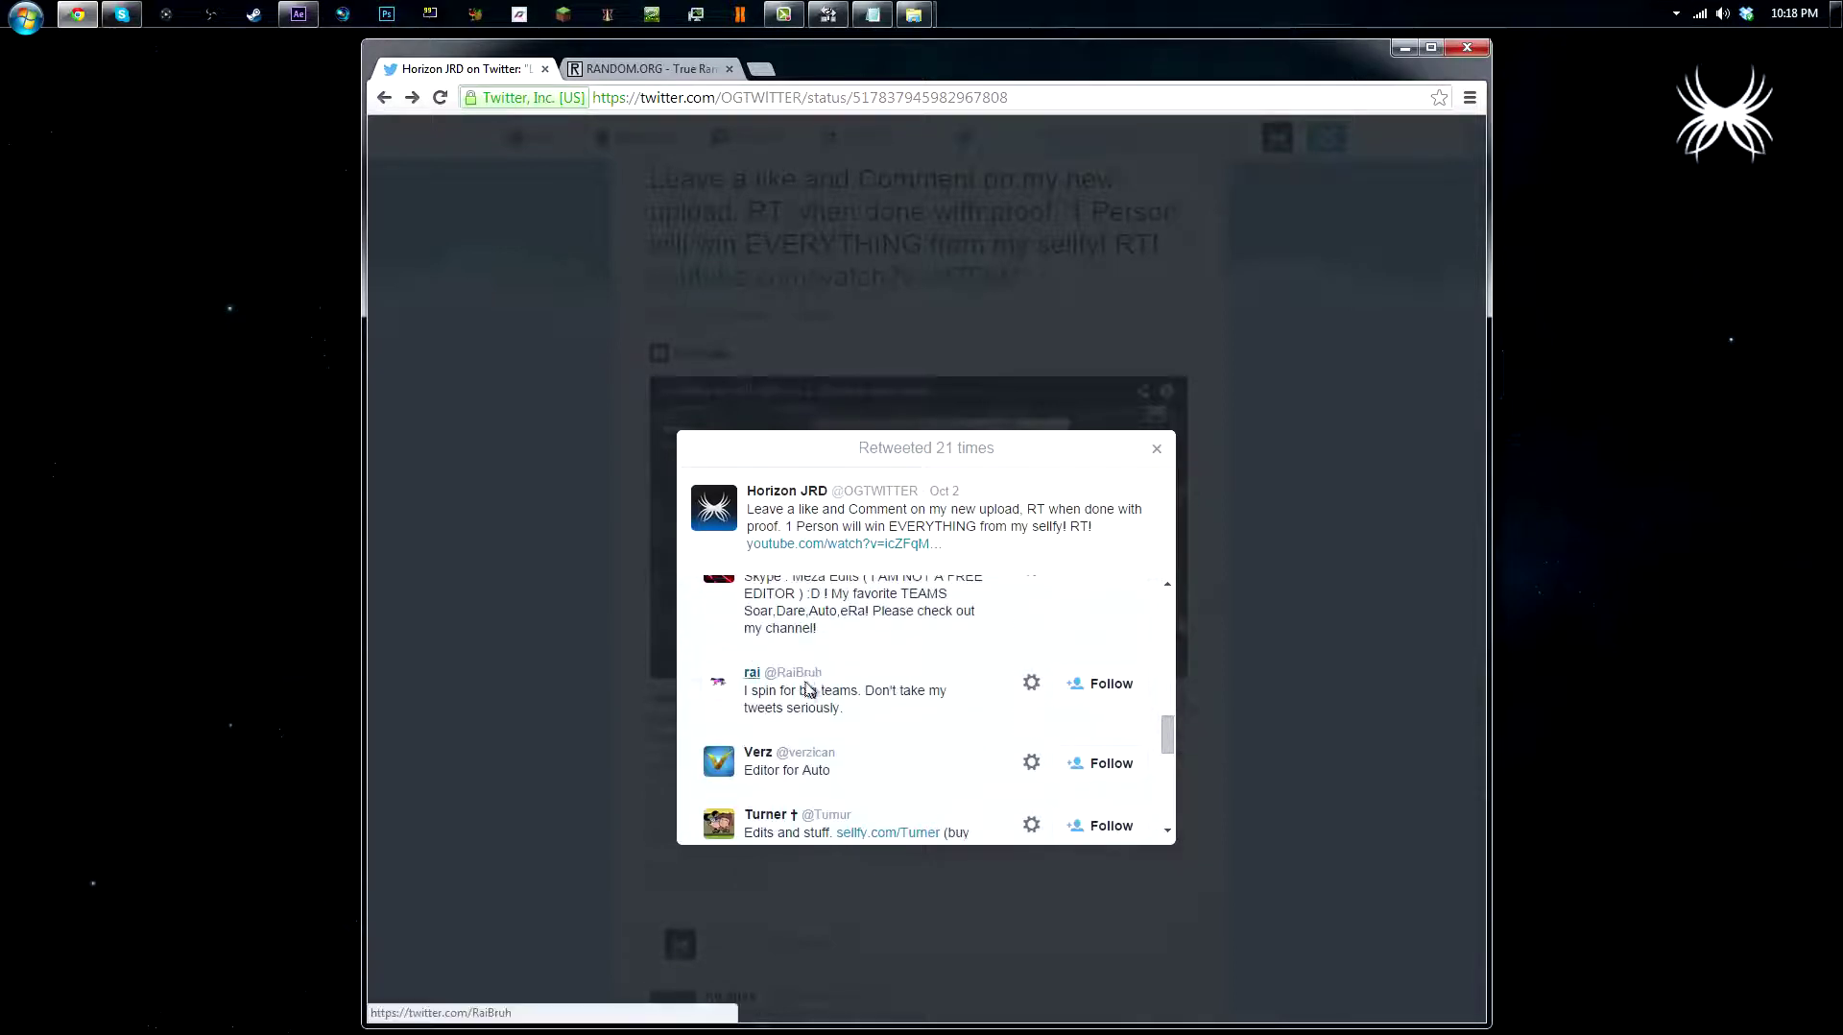
{"action": "scroll", "coordinate": [859, 671], "scroll_direction": "up", "scroll_amount": 1}
{"action": "scroll", "coordinate": [836, 691], "scroll_direction": "up", "scroll_amount": 1}
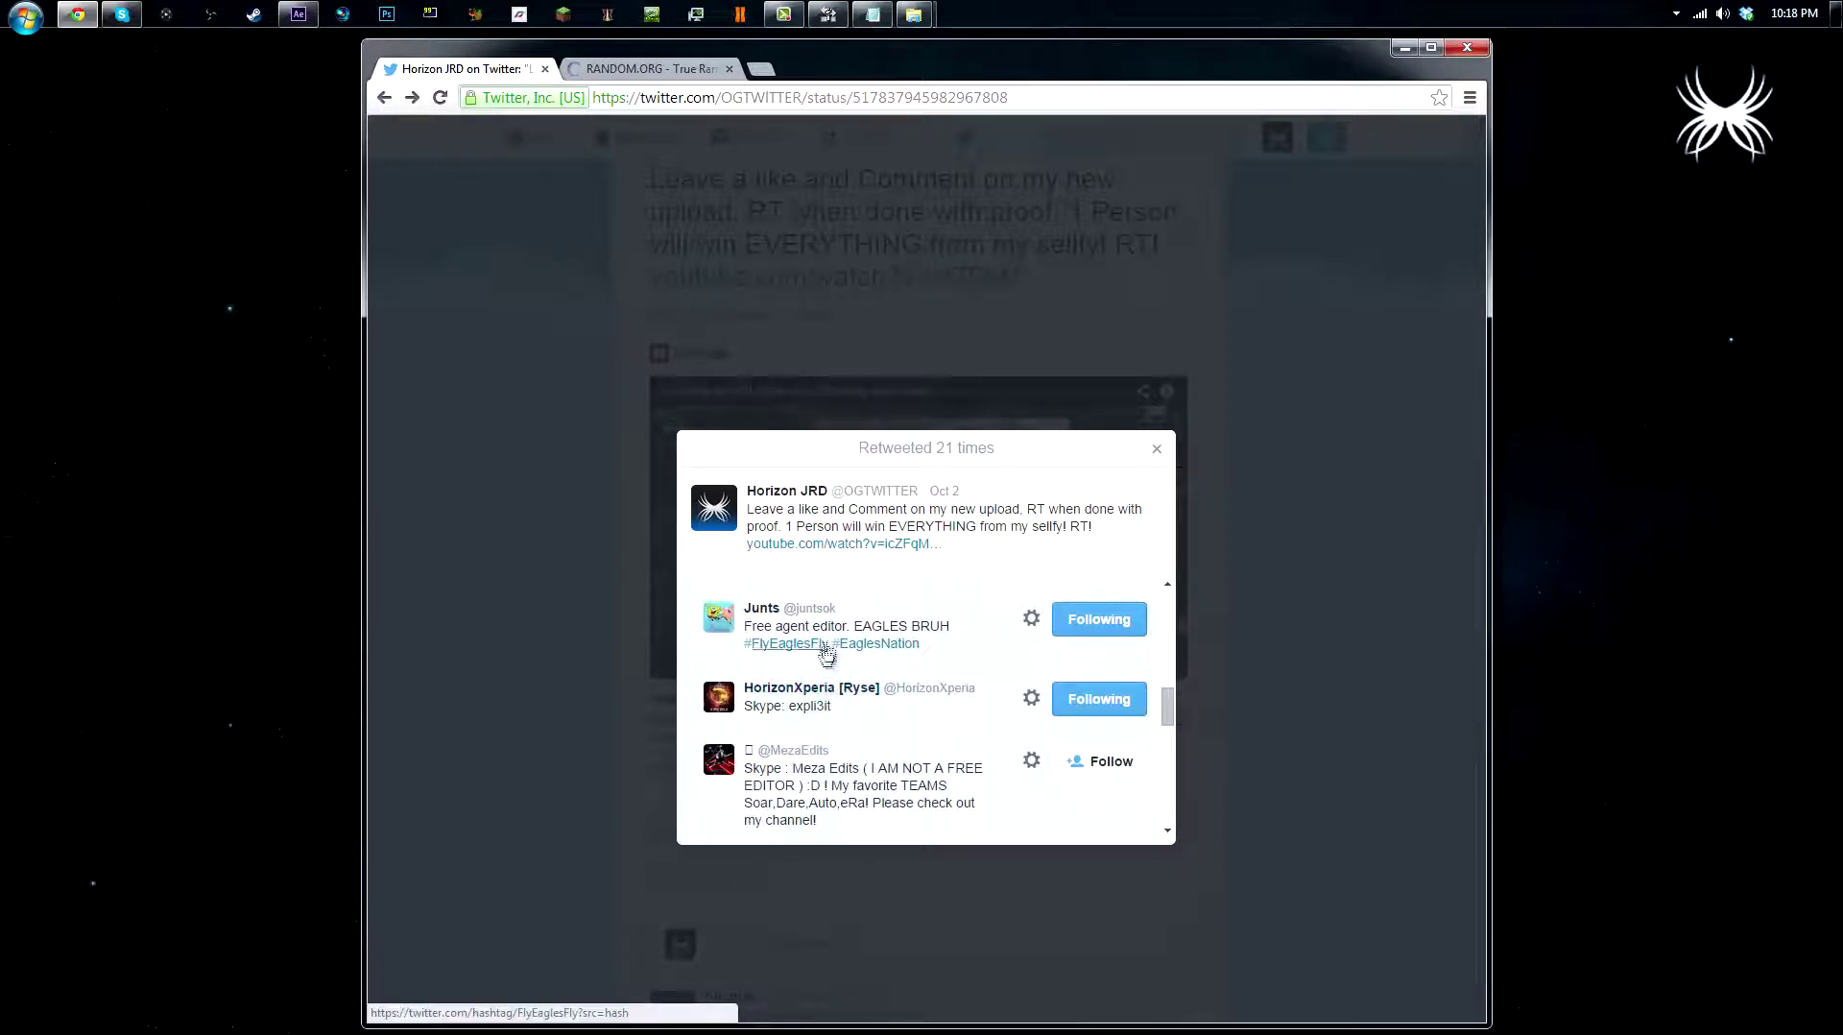
{"action": "left_click", "coordinate": [763, 610]}
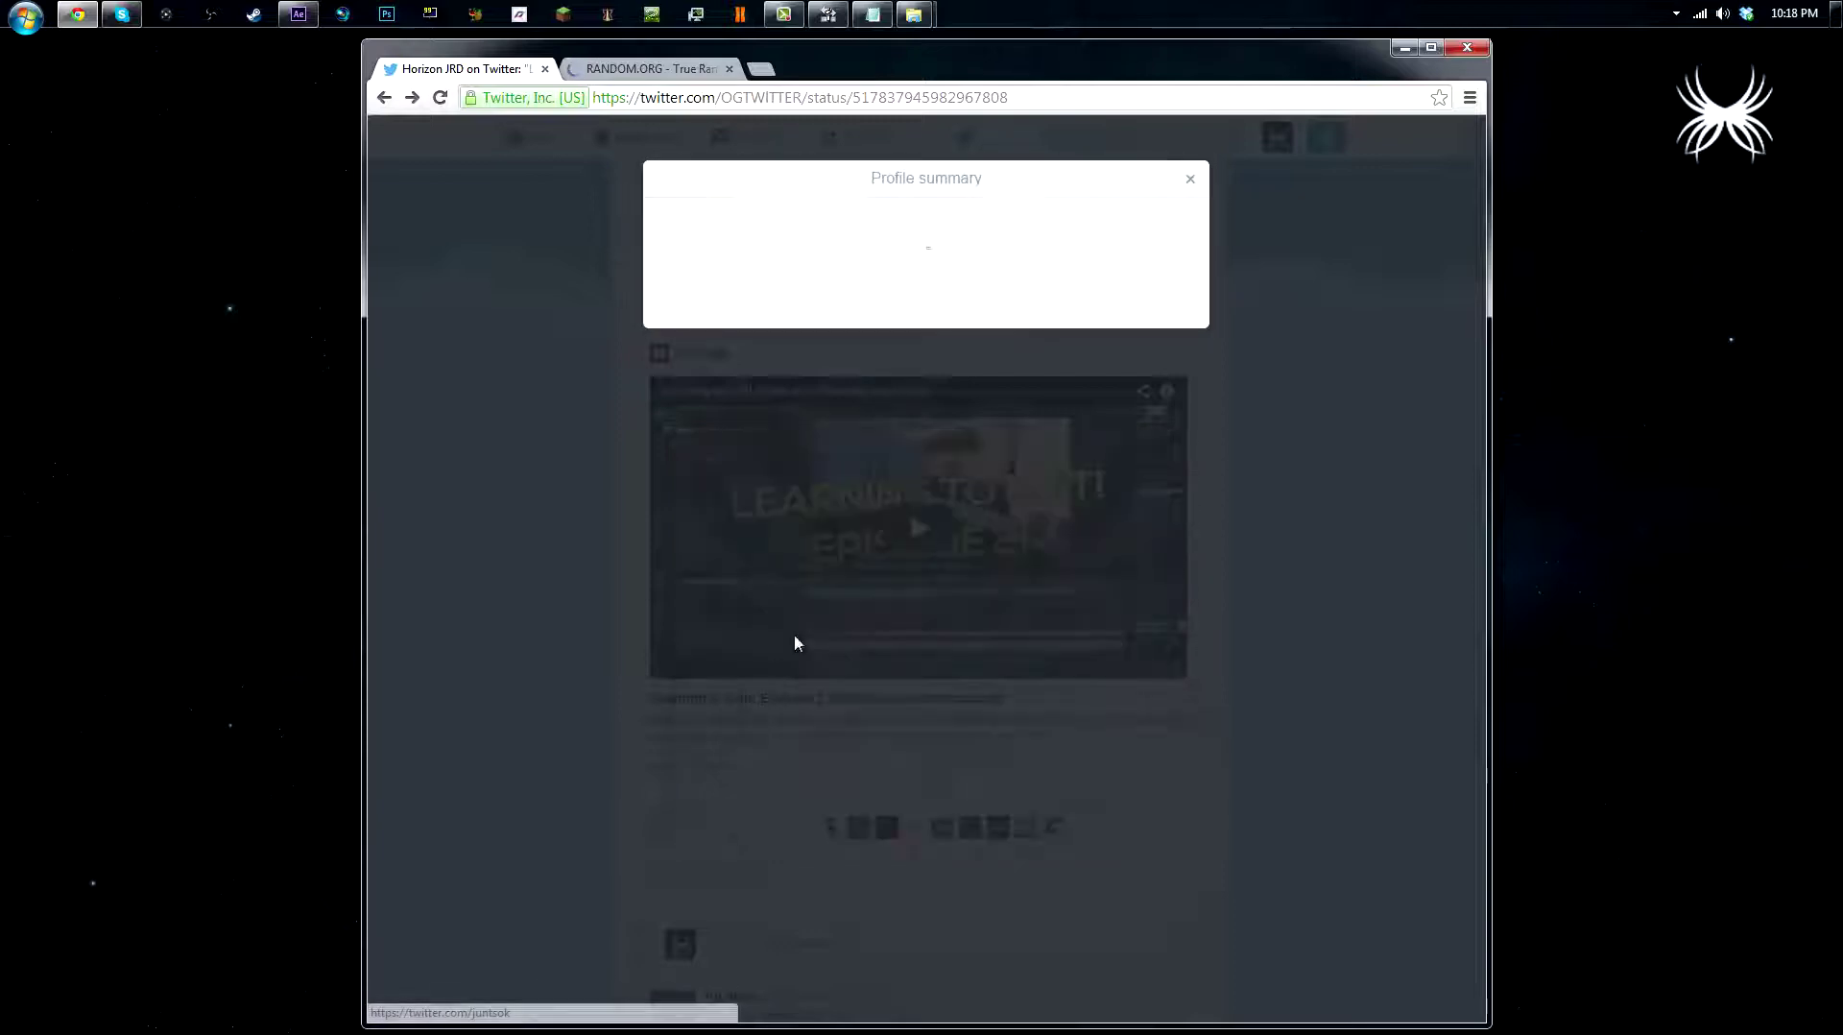
{"action": "left_click", "coordinate": [710, 951]}
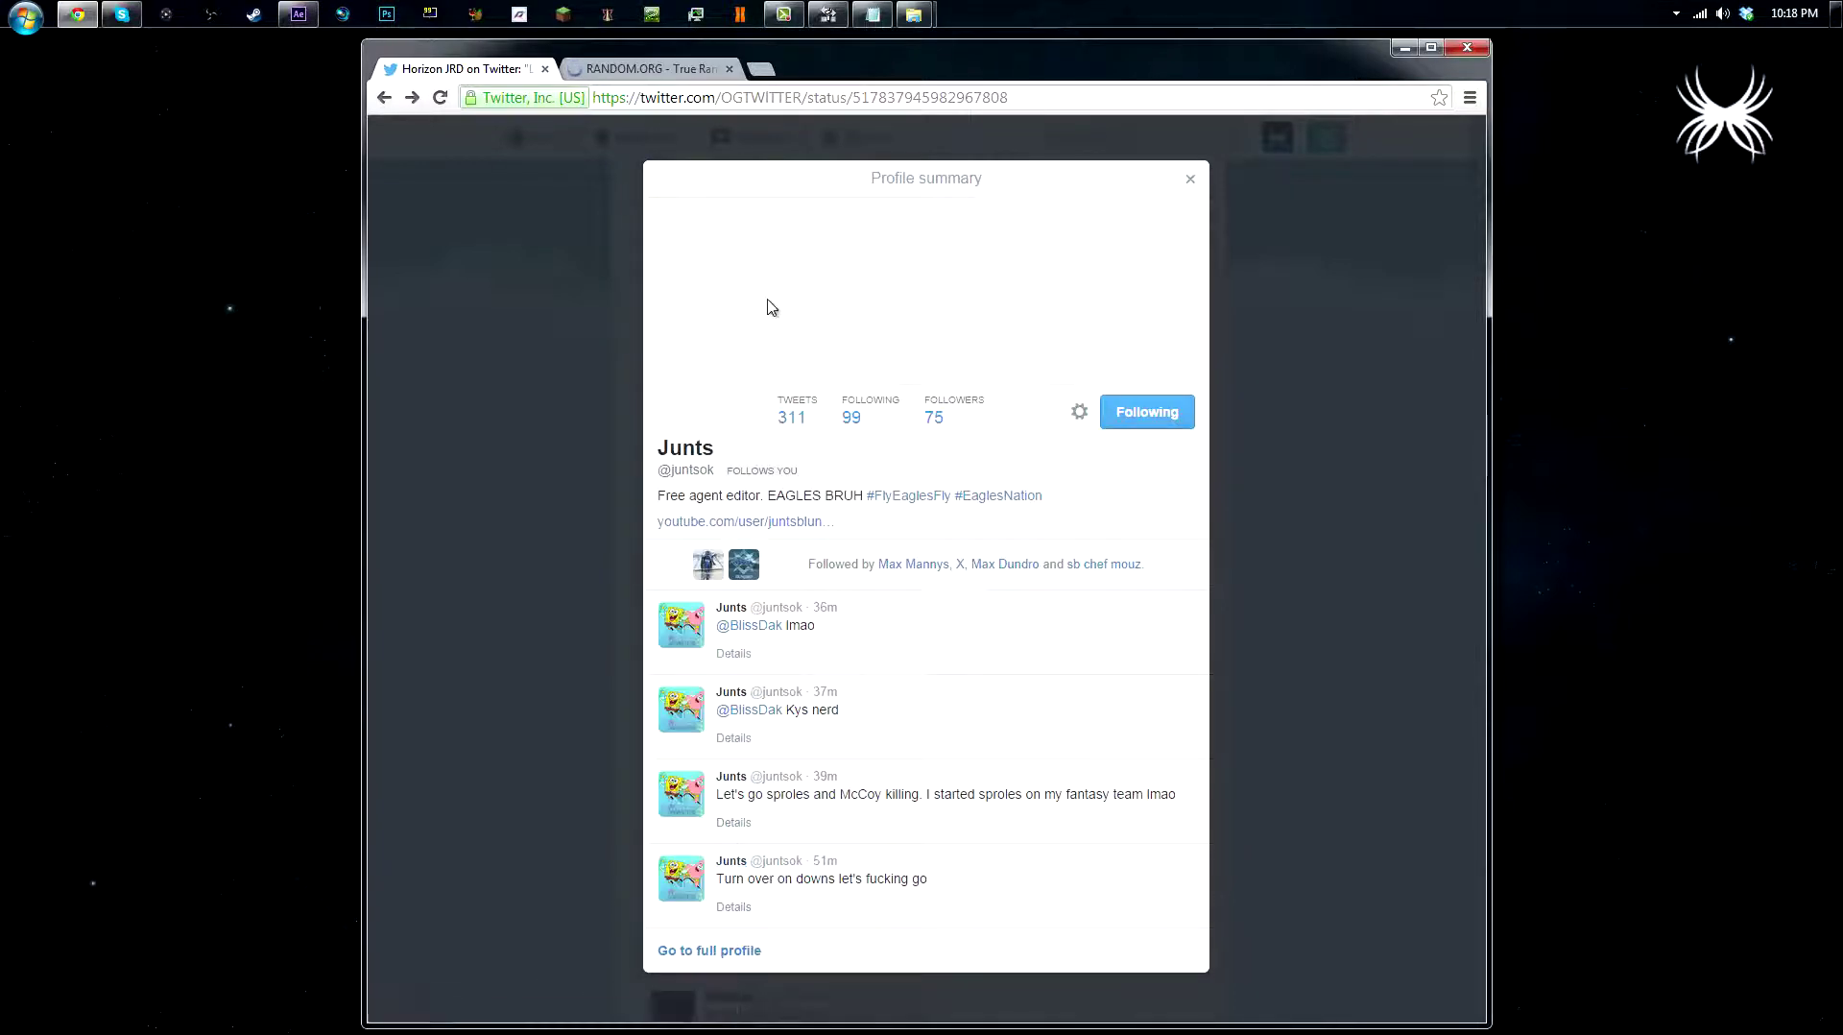